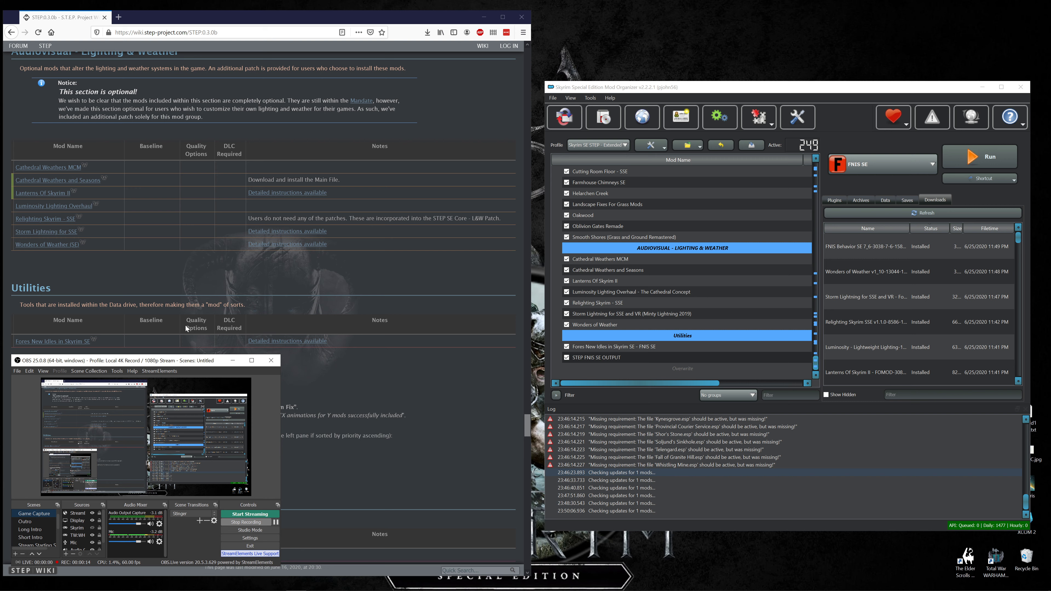
- Minimize the recording window, find the guide's Patches section and create a separator named PATCHES in the mod list
left_click(235, 362)
scroll(102, 324, "down", 5)
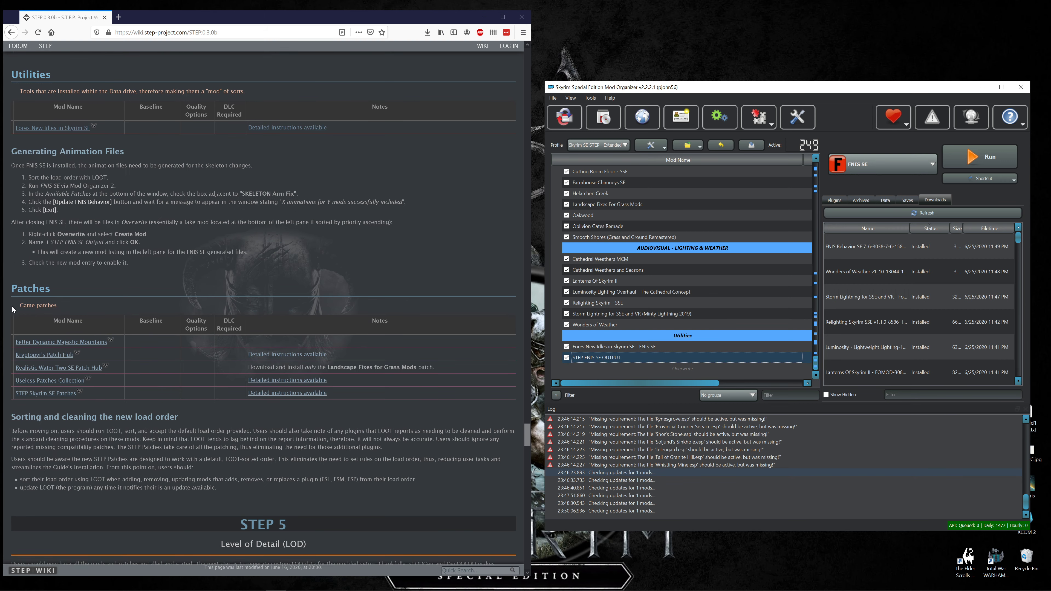
scroll(30, 312, "down", 4)
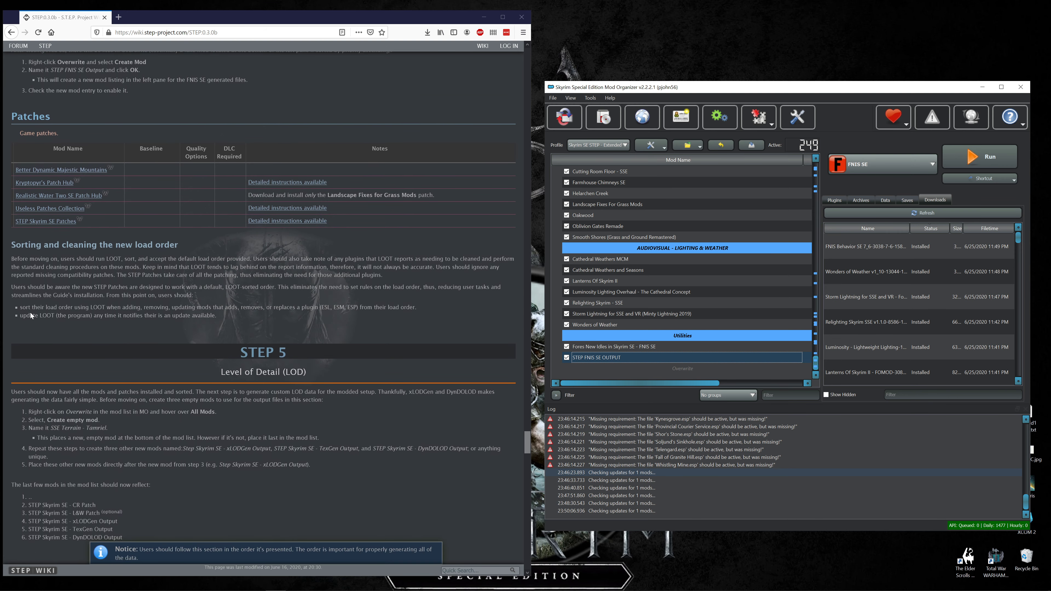
scroll(30, 313, "down", 1)
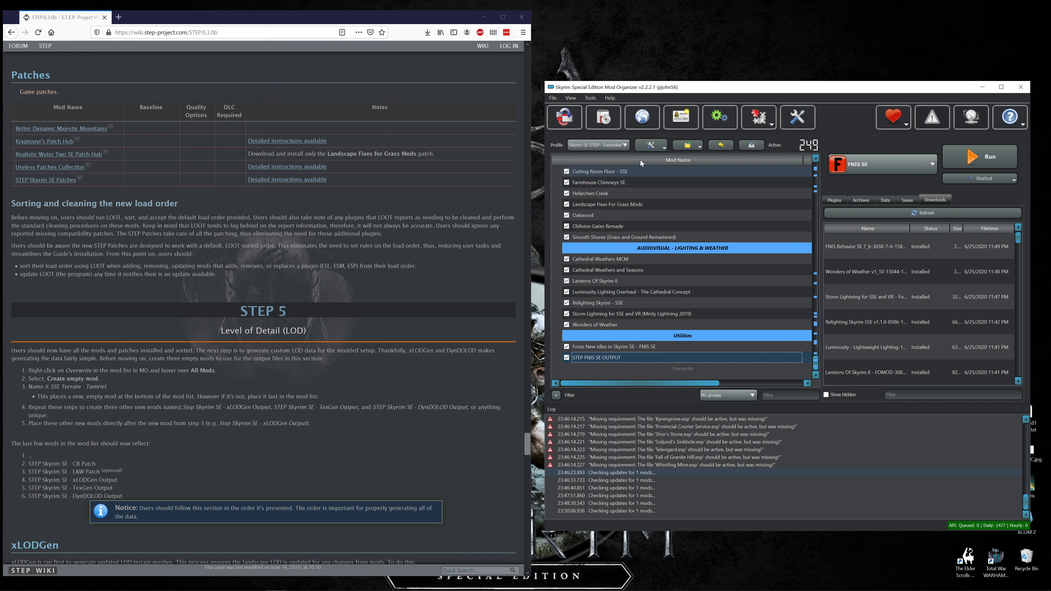
left_click(650, 146)
left_click(655, 175)
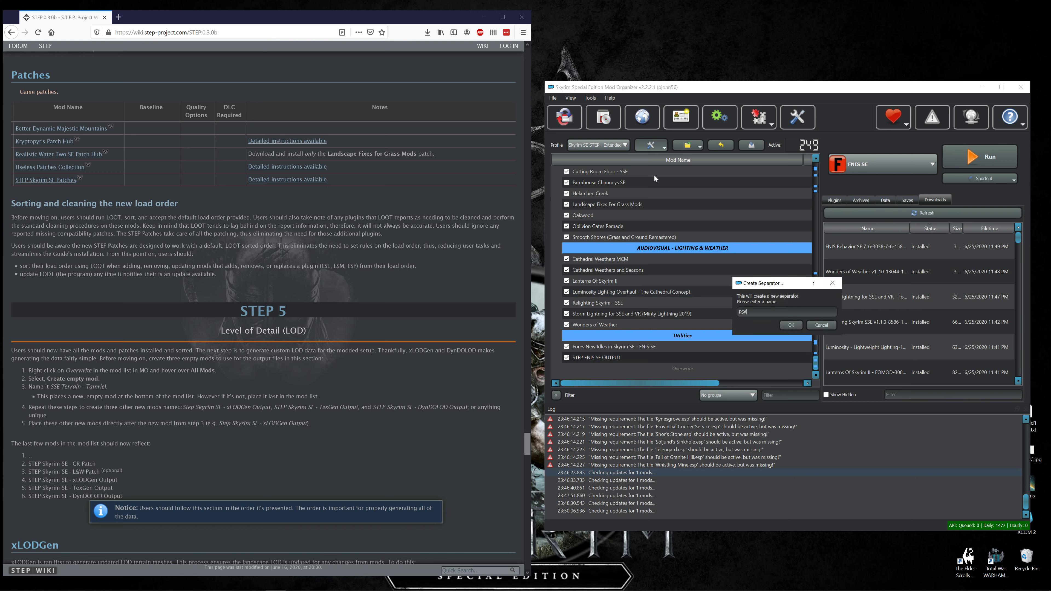
type("PATCHES")
key("Return")
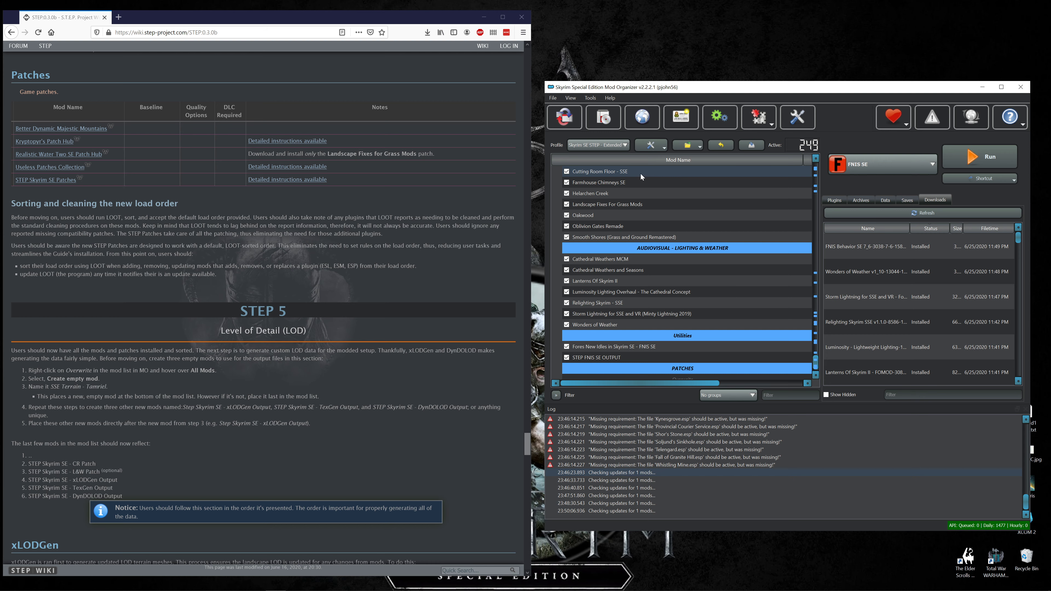
- Open Better Dynamic Majestic Mountains from the guide's Patches table and download its main file with the mod manager
left_click(70, 129)
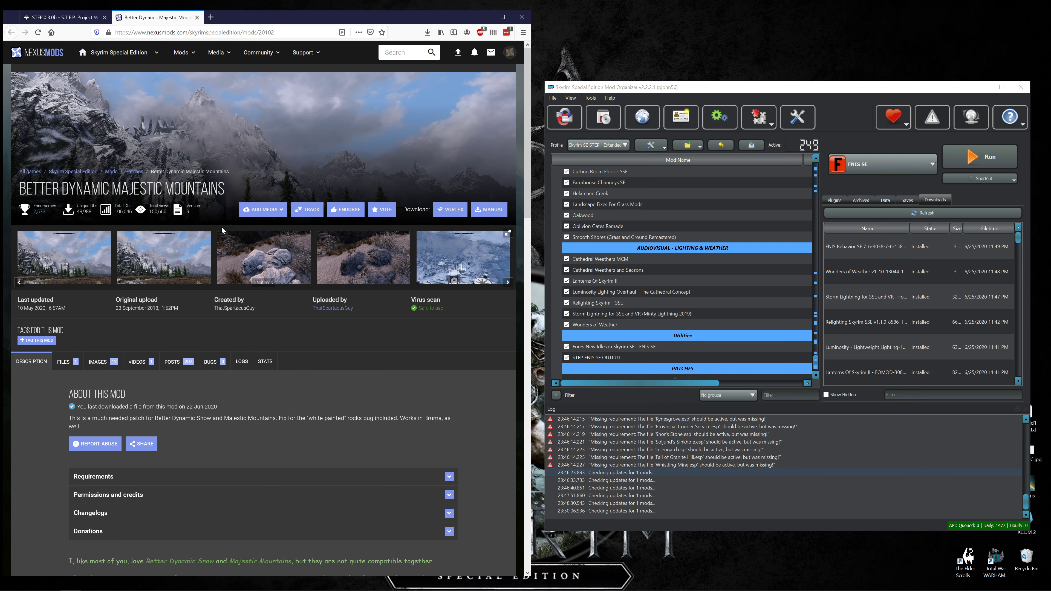
left_click(65, 361)
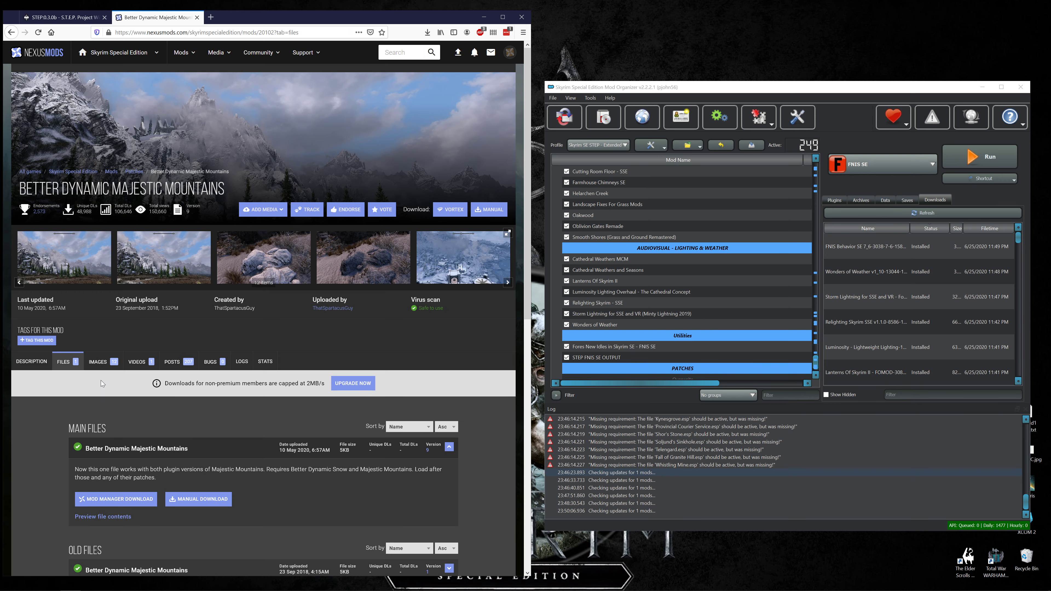
left_click(107, 500)
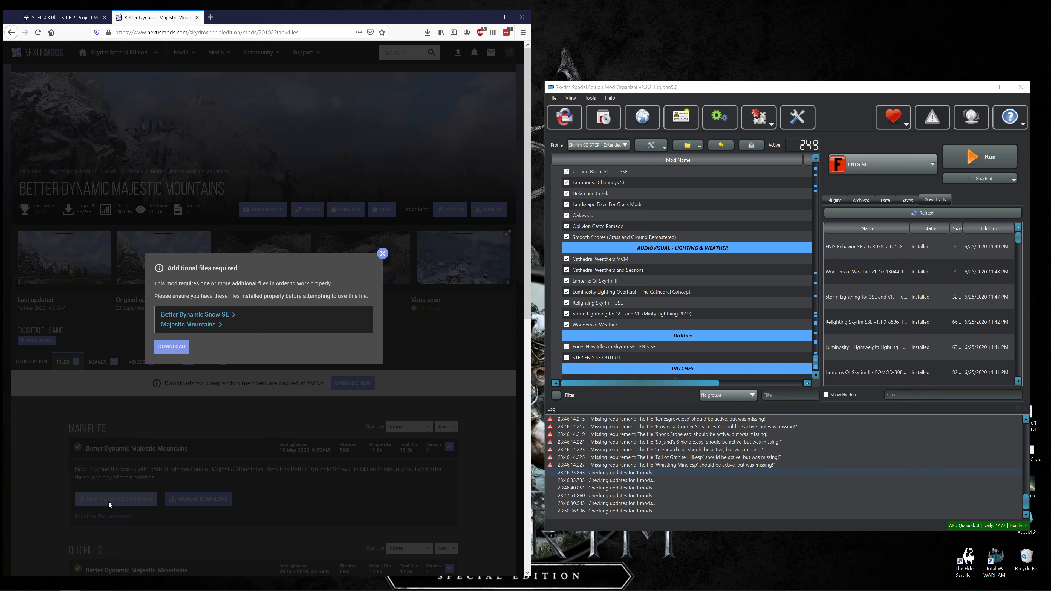
left_click(170, 349)
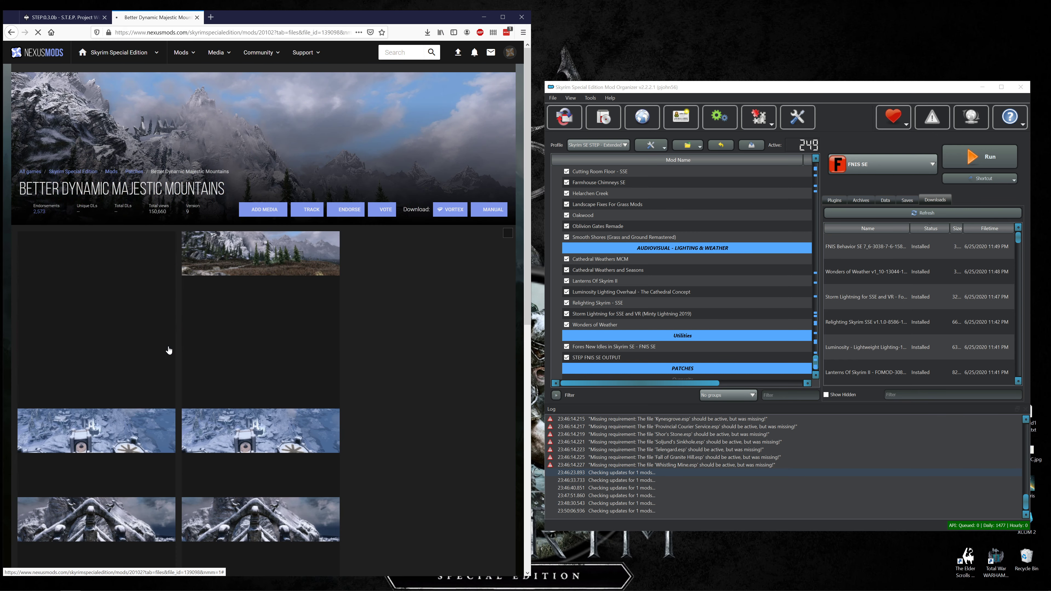
scroll(286, 238, "down", 5)
left_click(304, 308)
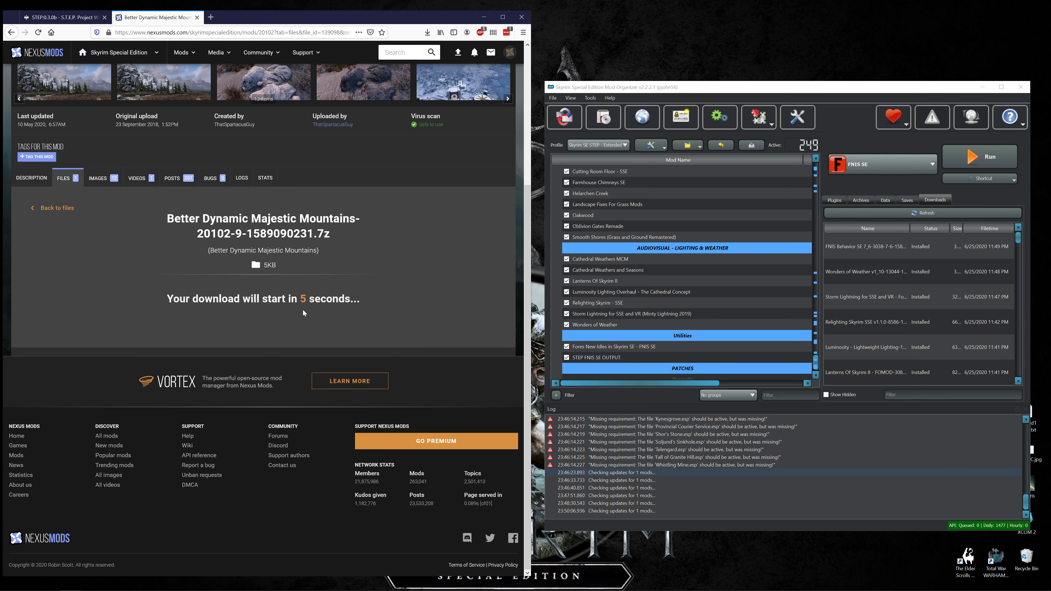
left_click(330, 195)
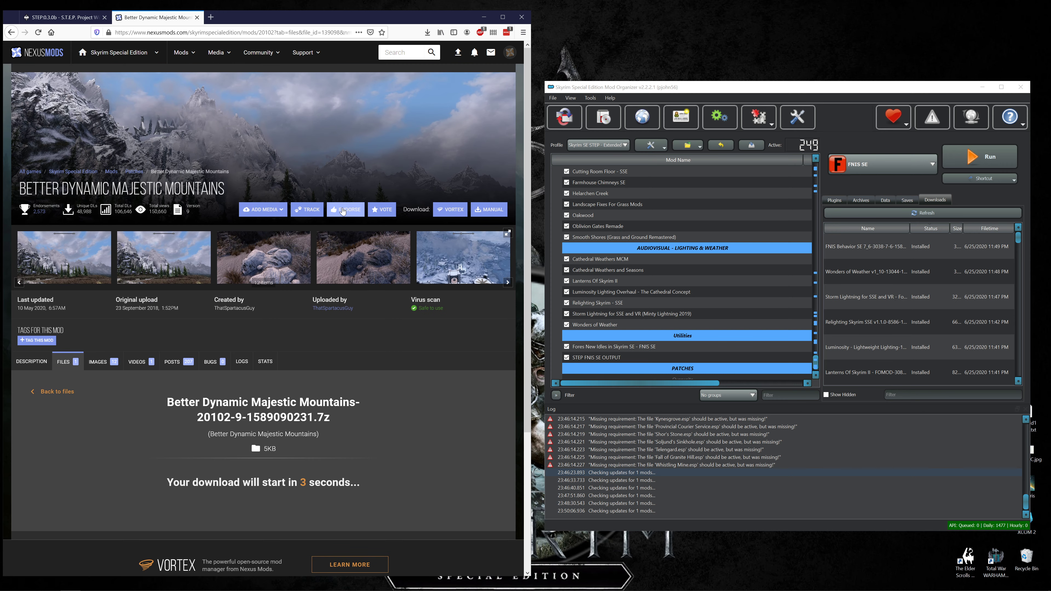
- Endorse Fores New Idles in Skyrim SE on its Nexus page, reached from the guide's Utilities table, and close that page
left_click(62, 17)
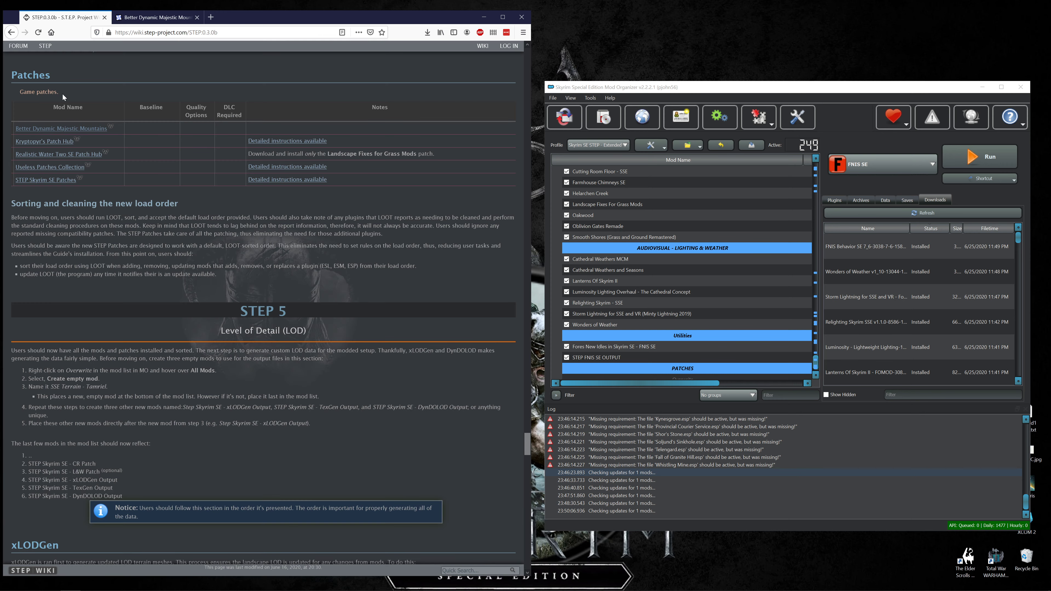
scroll(37, 184, "up", 4)
scroll(37, 184, "down", 3)
scroll(36, 204, "up", 3)
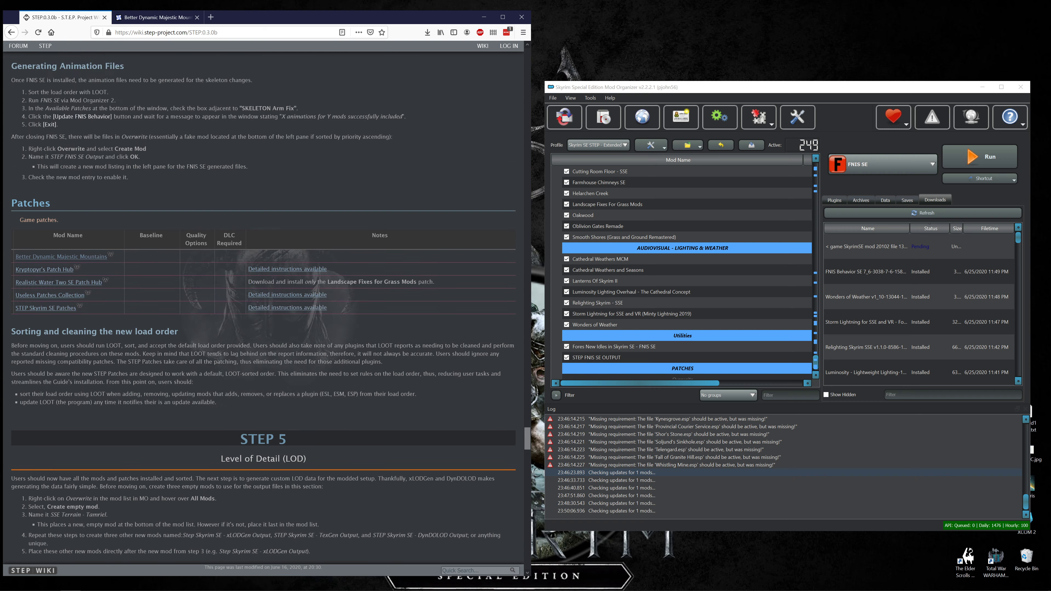
scroll(53, 176, "up", 3)
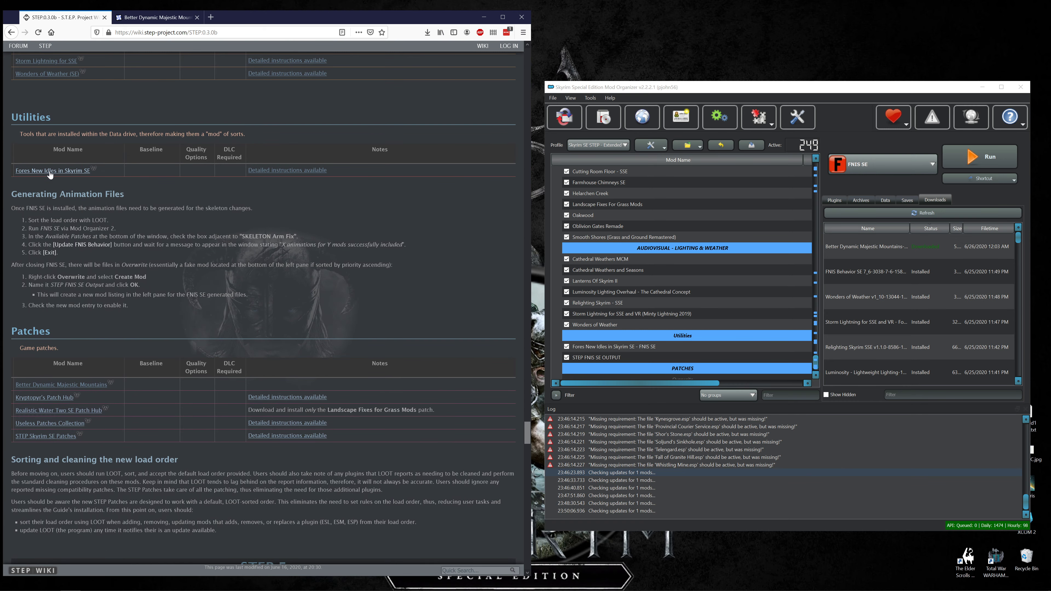
middle_click(54, 169)
left_click(152, 21)
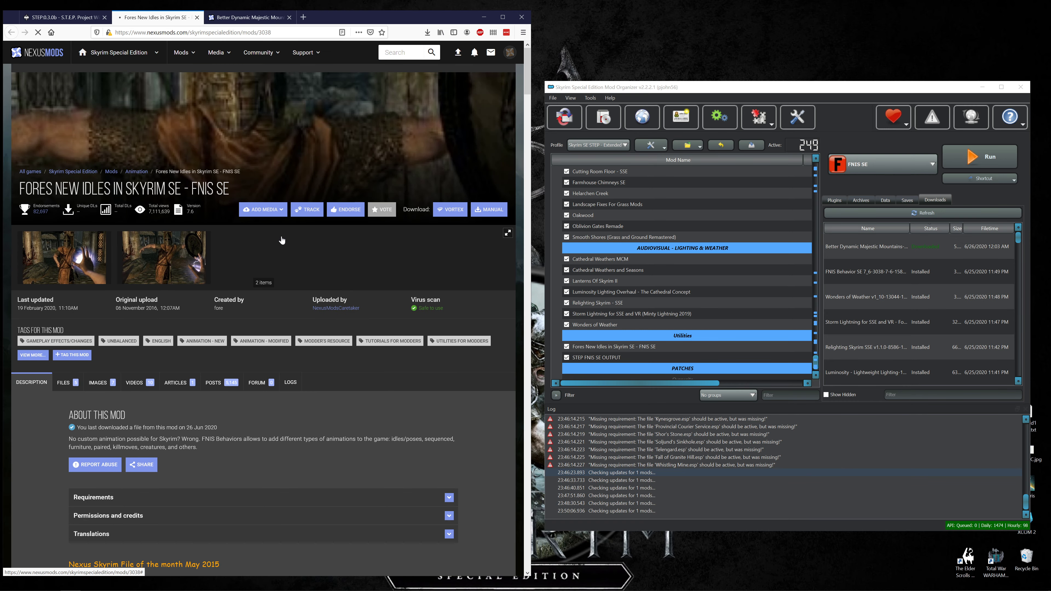
left_click(342, 210)
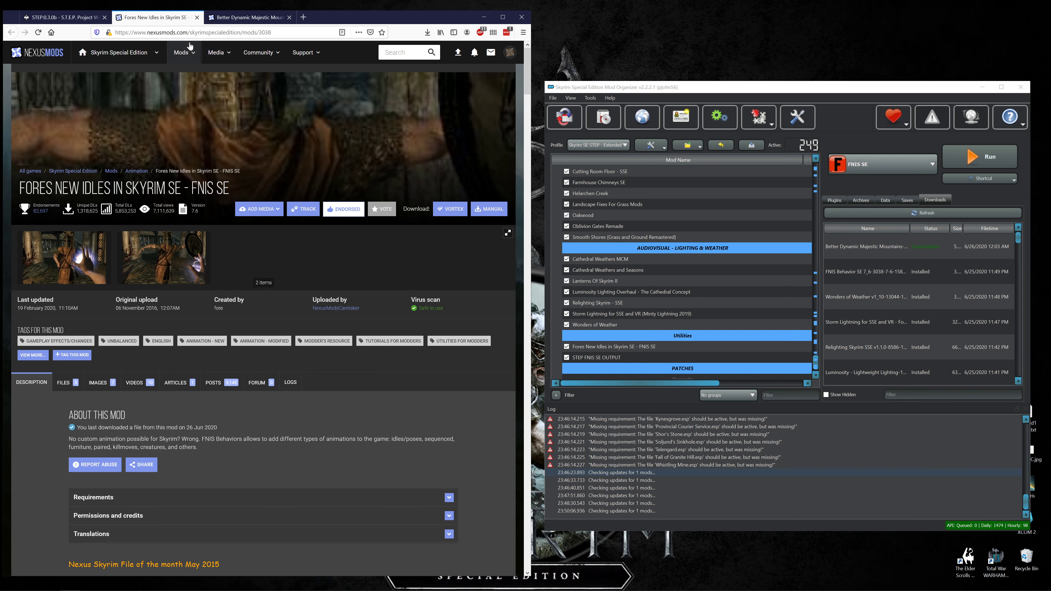
left_click(197, 18)
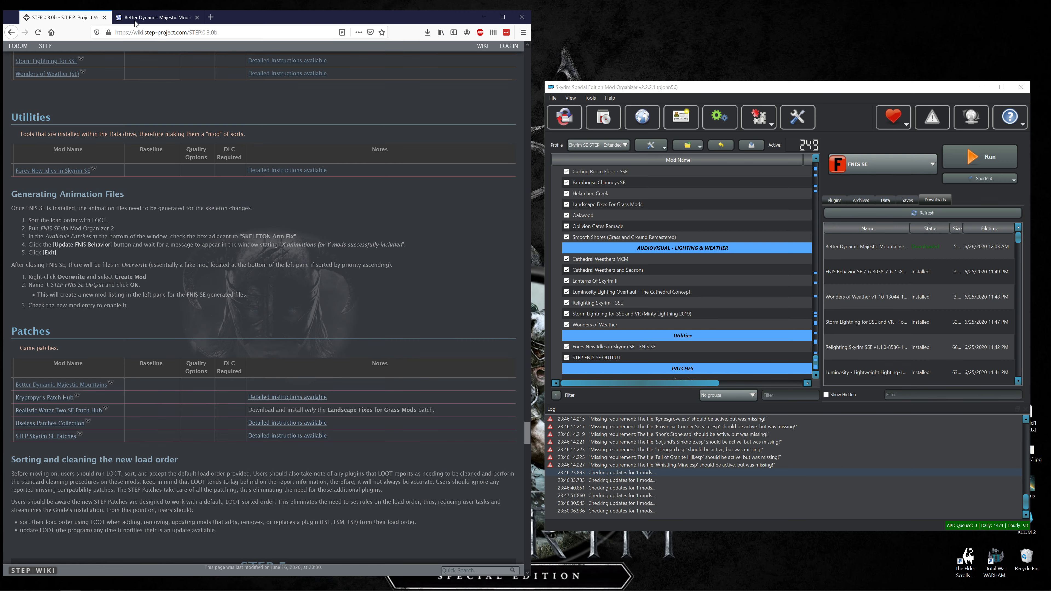
- Install the downloaded Better Dynamic Majestic Mountains archive in Mod Organizer and close the mod's Nexus page
double_click(837, 246)
left_click(845, 322)
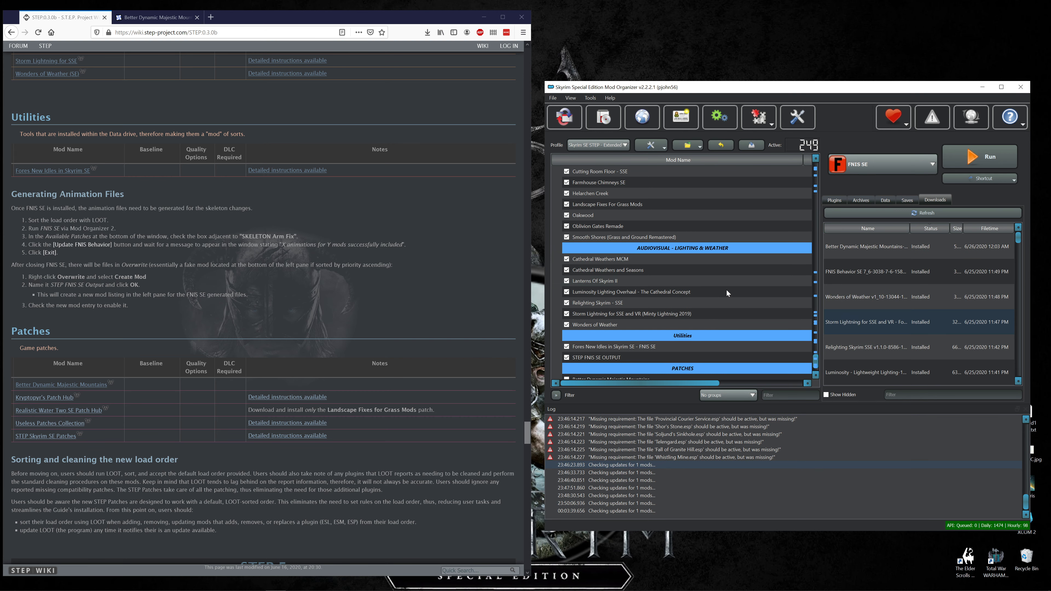
left_click(197, 17)
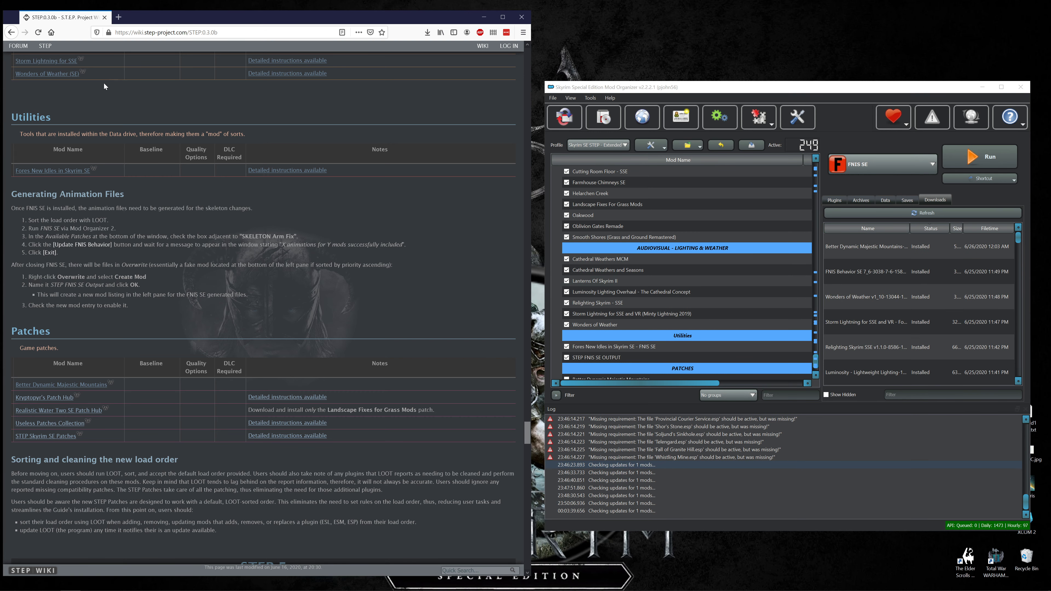
- Open Kryptopyr's Patch Hub and its detailed instructions from the guide in new tabs, and show the mod's files
scroll(77, 184, "down", 5)
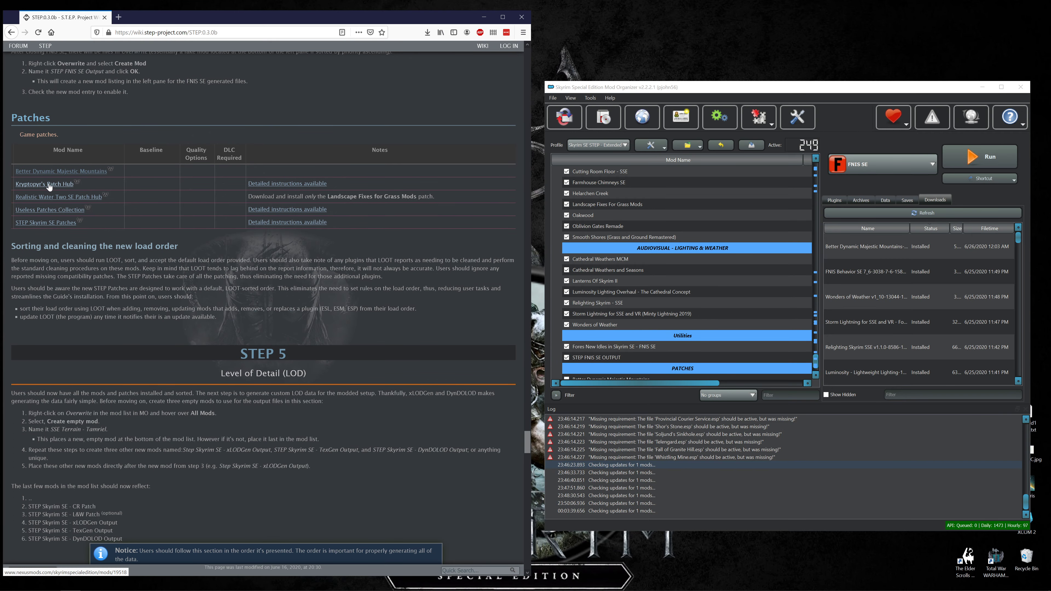
middle_click(48, 186)
middle_click(261, 184)
key("ctrl+Tab")
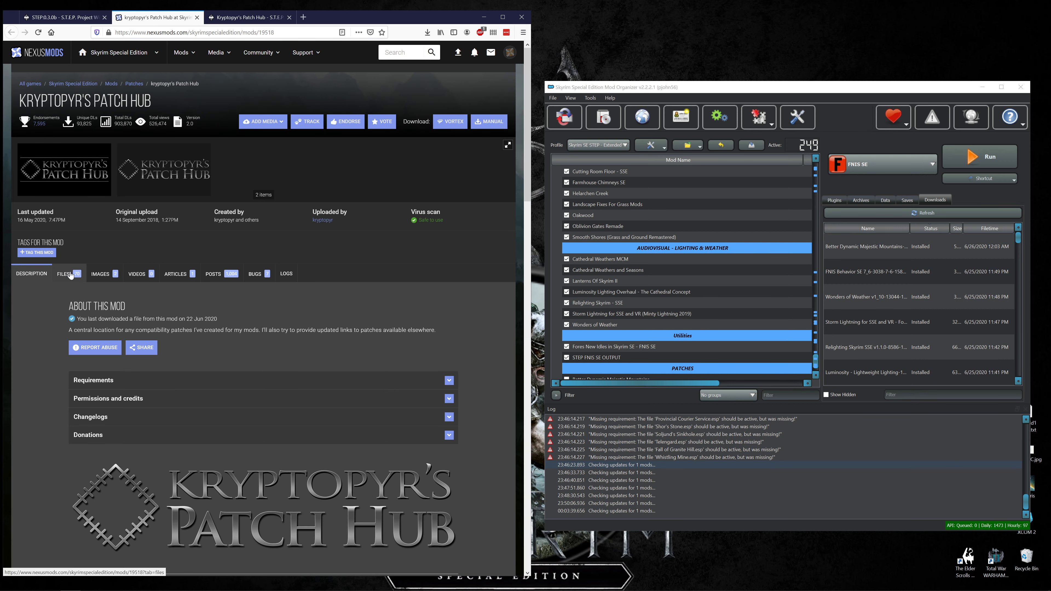
left_click(71, 276)
- Compare the patches recommended in the Kryptopyr's Patch Hub instructions with the main and miscellaneous files offered on Nexus
key("ctrl+Tab")
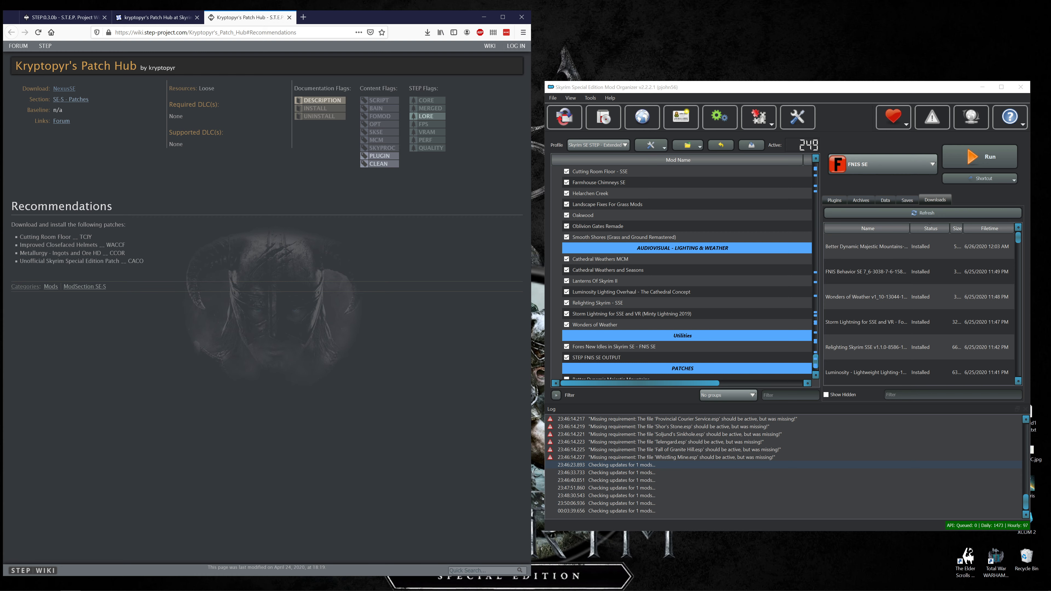
left_click(154, 17)
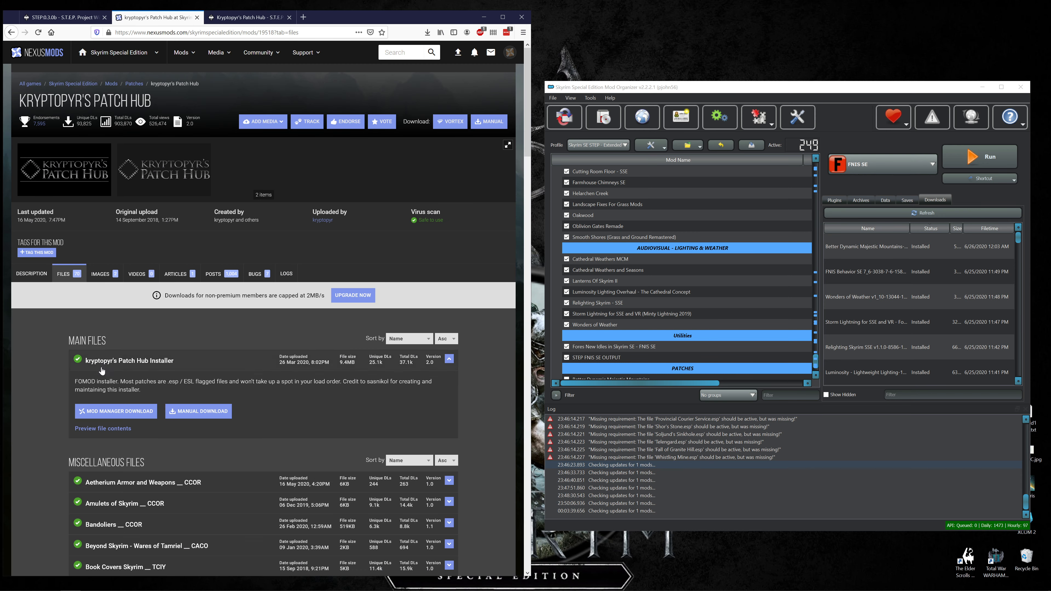
scroll(126, 396, "down", 3)
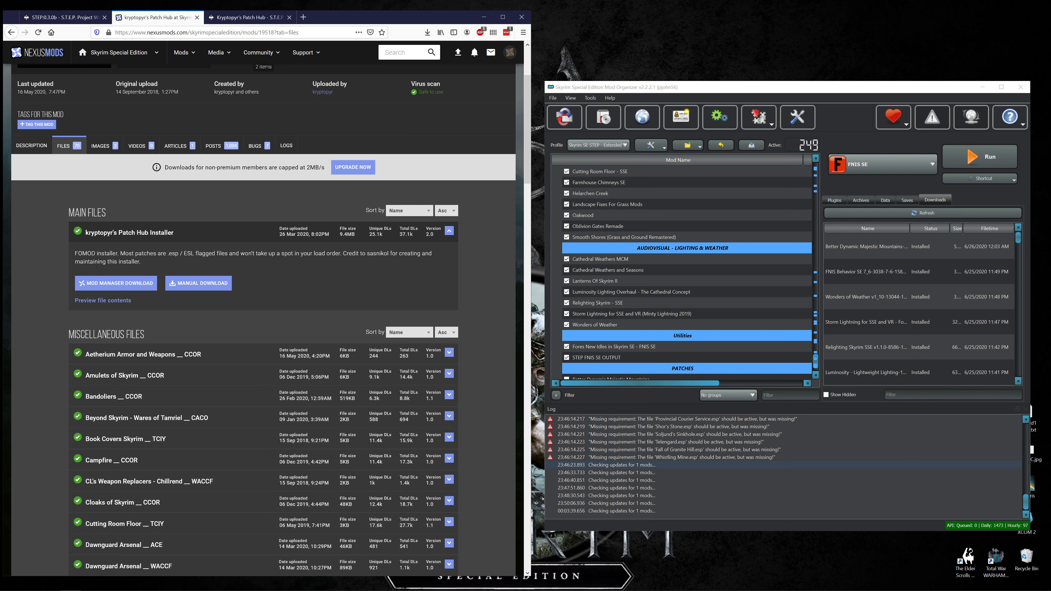
key("ctrl+Tab")
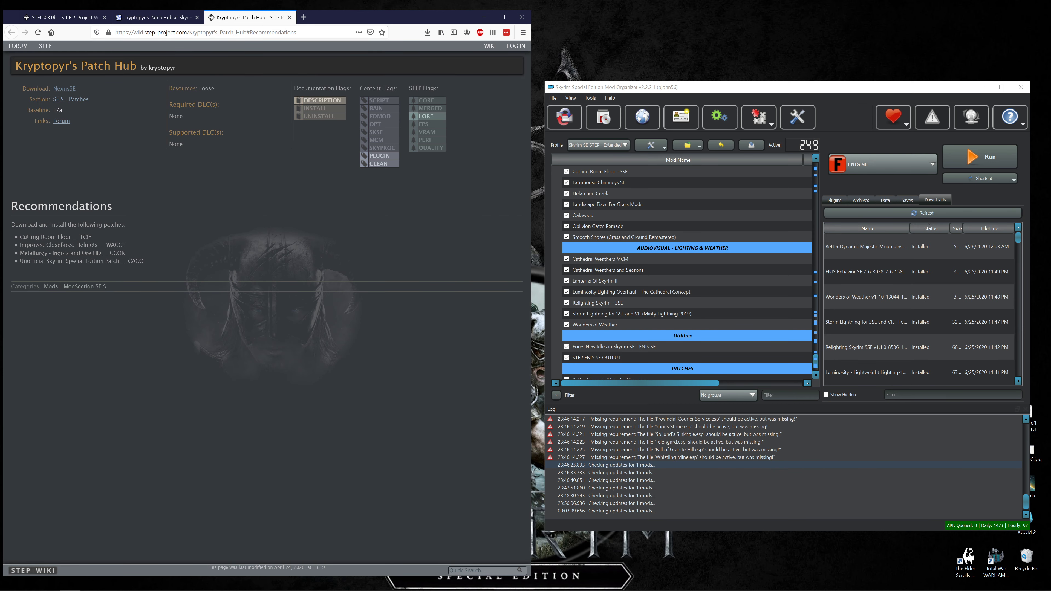
key("ctrl+shift+Tab")
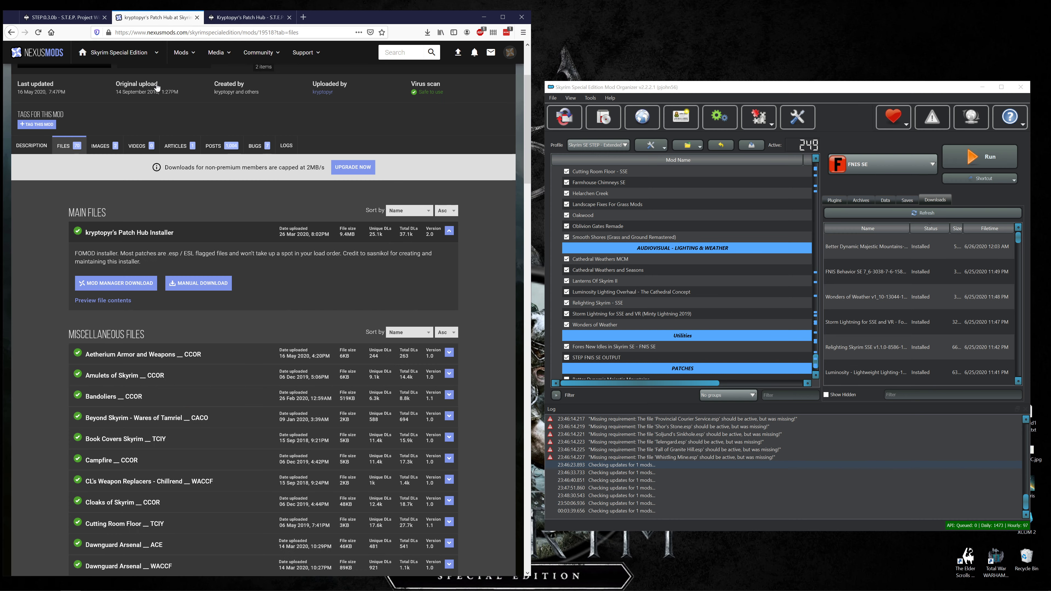
scroll(118, 413, "down", 3)
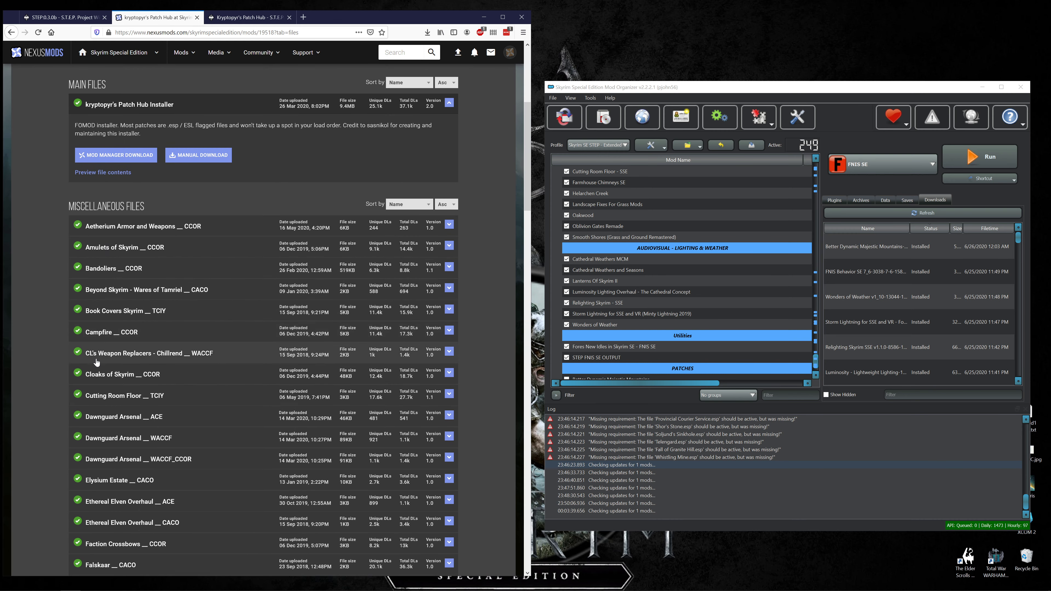
scroll(102, 314, "down", 4)
scroll(101, 329, "down", 5)
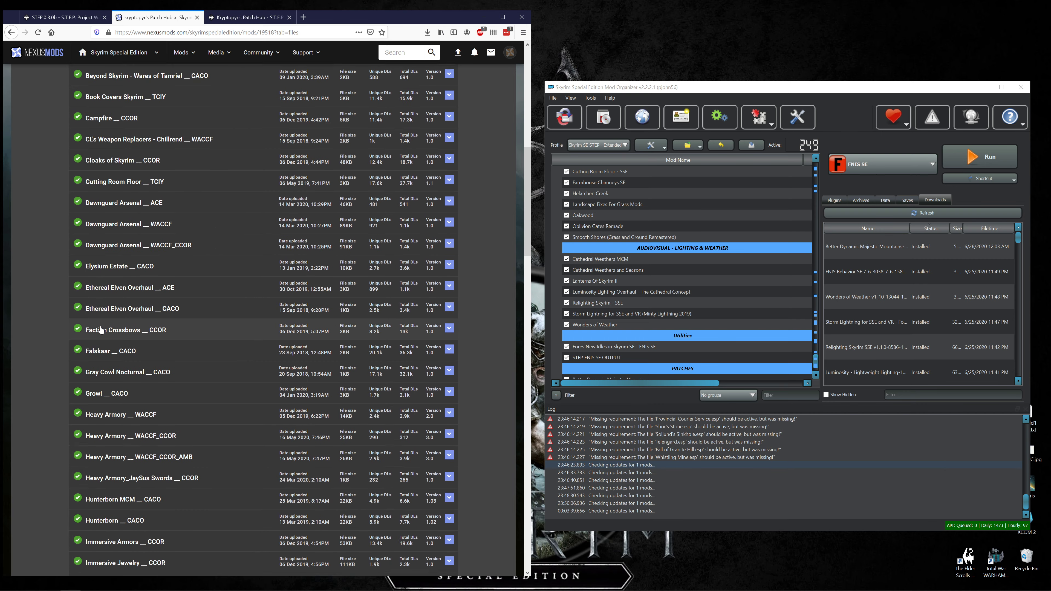
scroll(100, 329, "down", 6)
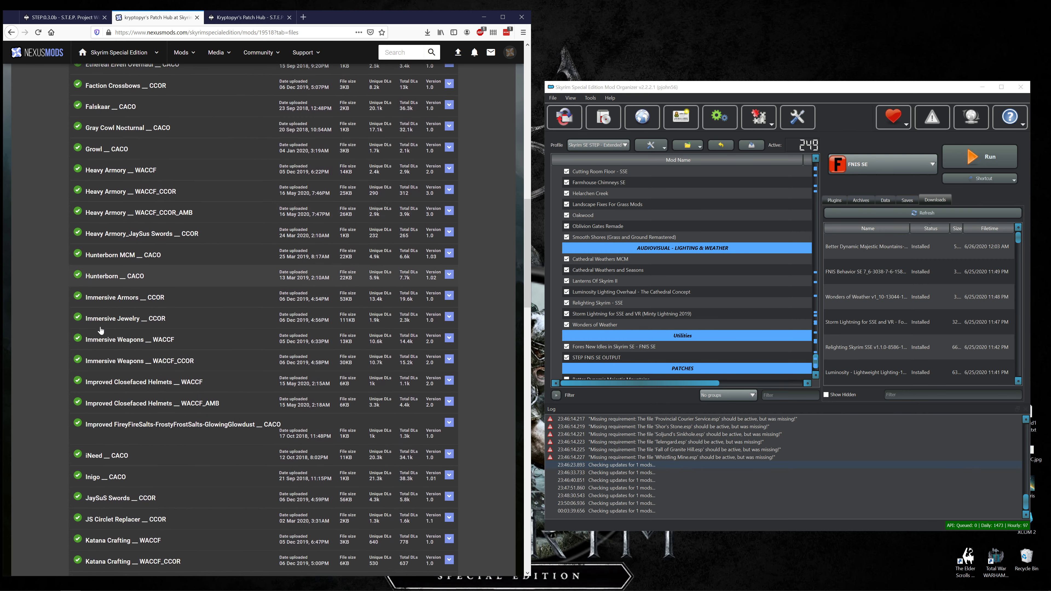
scroll(101, 329, "down", 8)
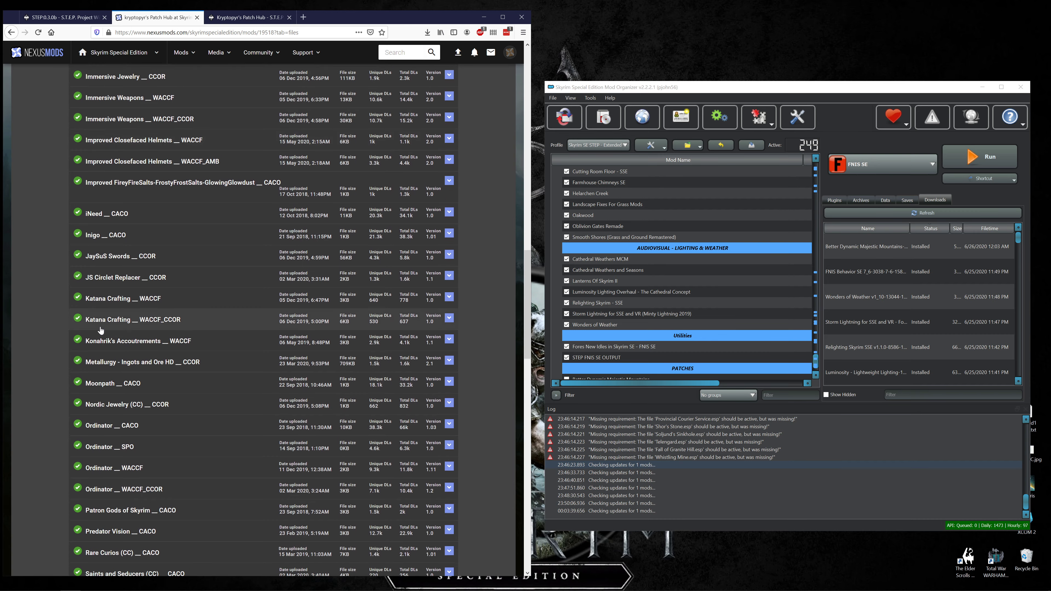
scroll(100, 329, "down", 9)
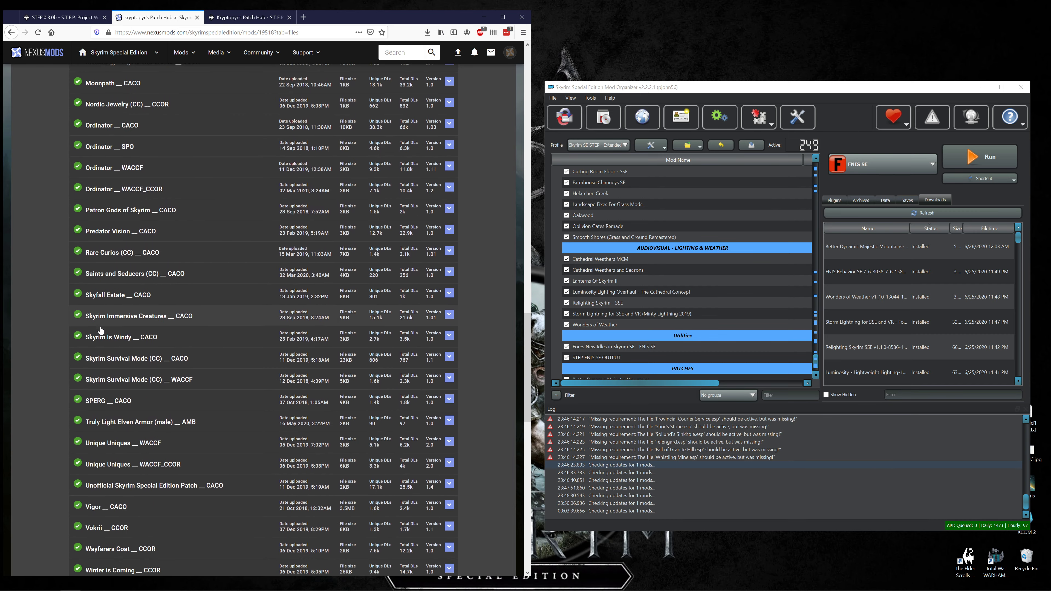
scroll(100, 330, "up", 5)
scroll(101, 329, "down", 8)
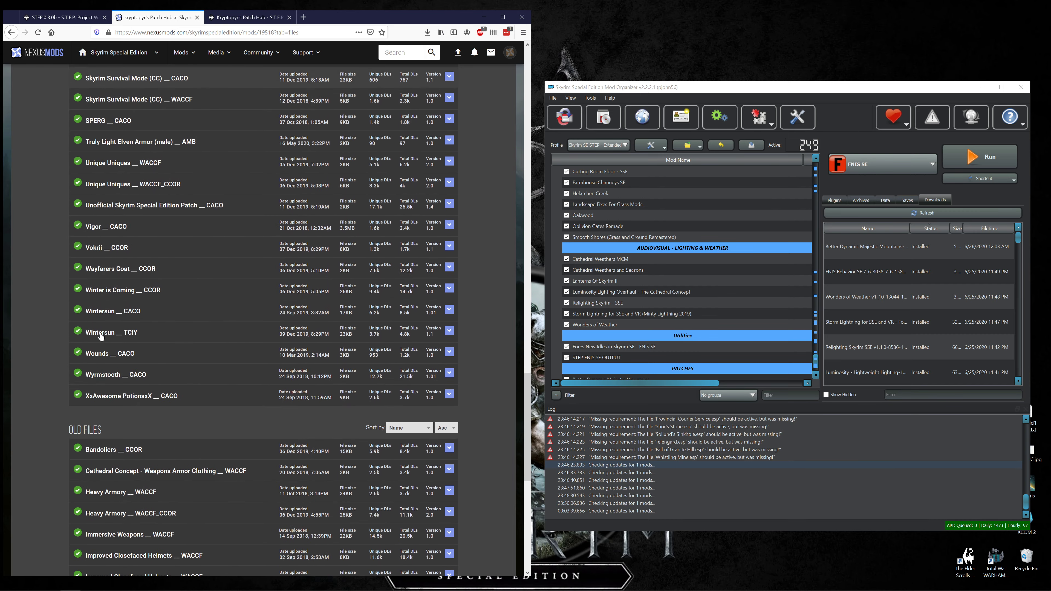
scroll(100, 331, "up", 6)
scroll(101, 336, "up", 20)
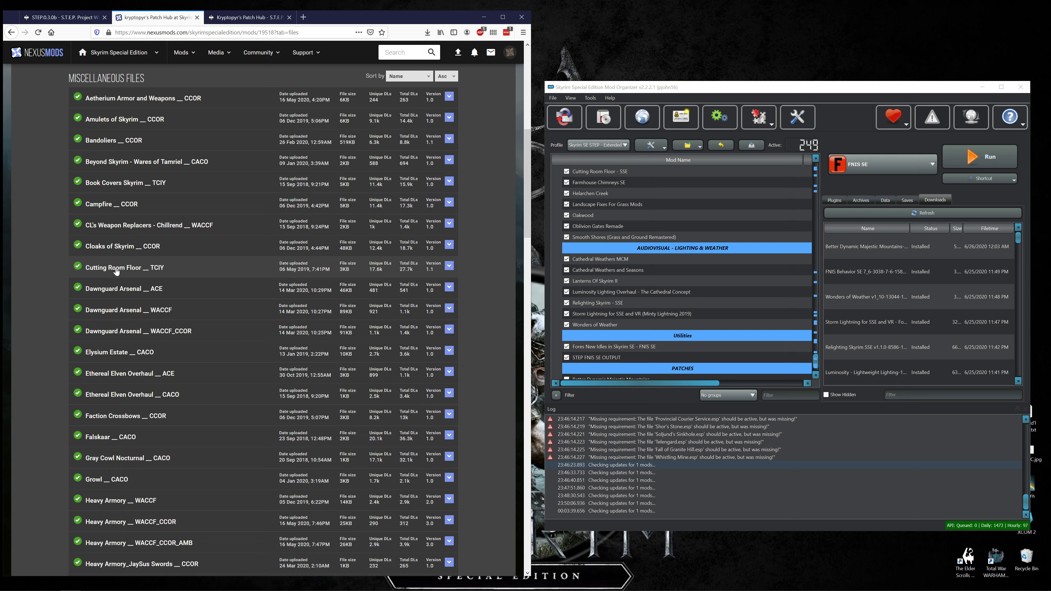
scroll(116, 271, "up", 8)
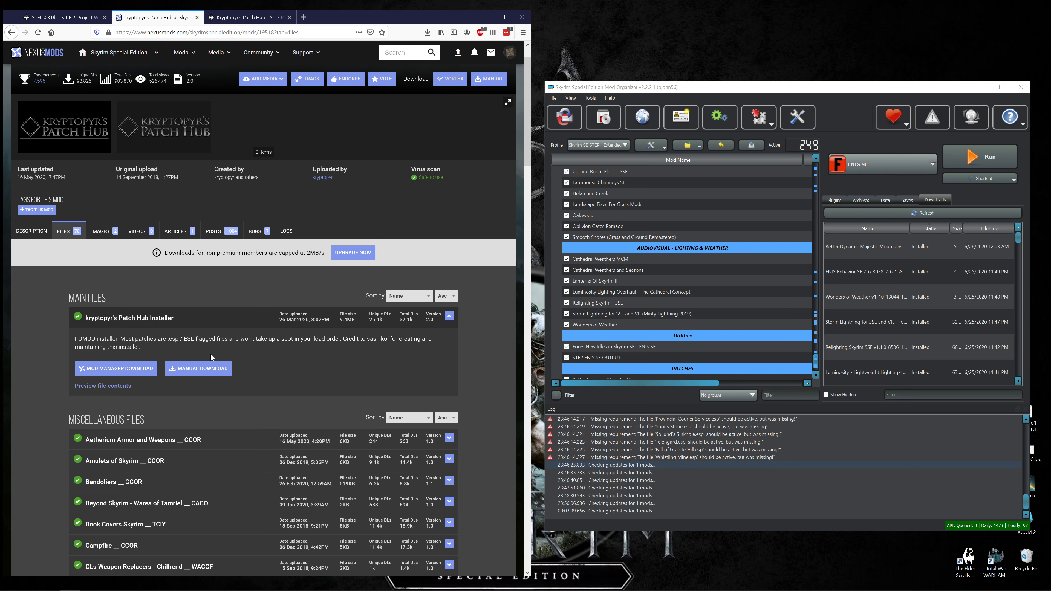
scroll(203, 356, "down", 4)
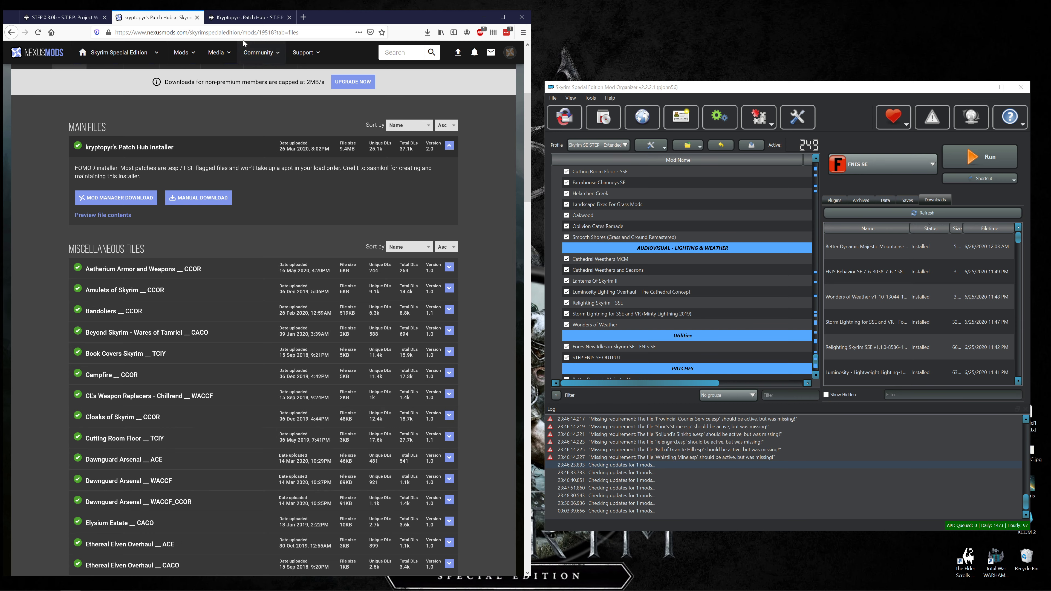
- Check the patch recommendations, start the mod manager download of Cutting Room Floor __ TCIY, and endorse Kryptopyr's Patch Hub
left_click(245, 17)
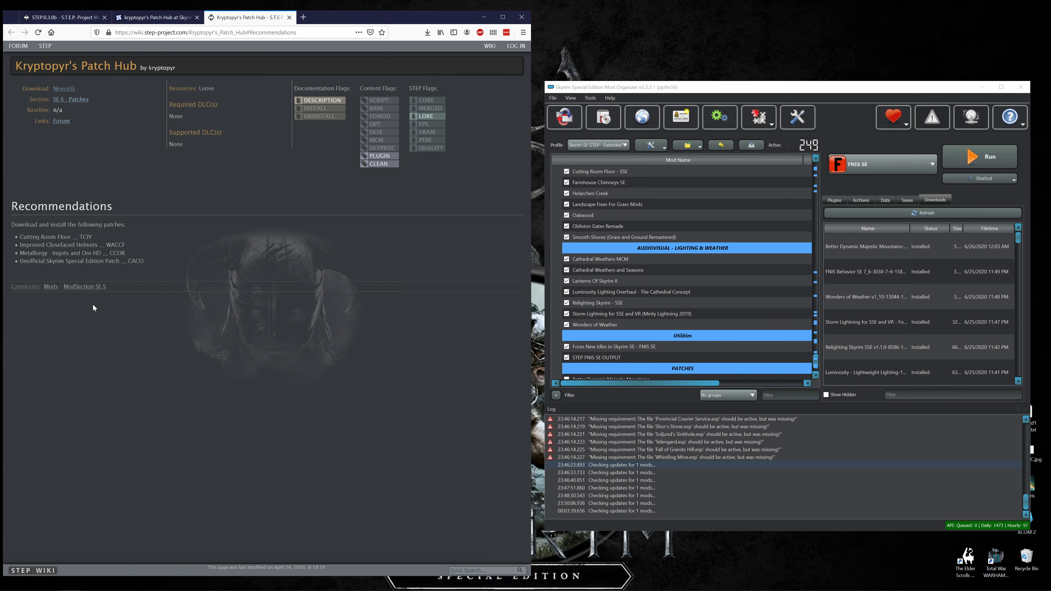
left_click(151, 21)
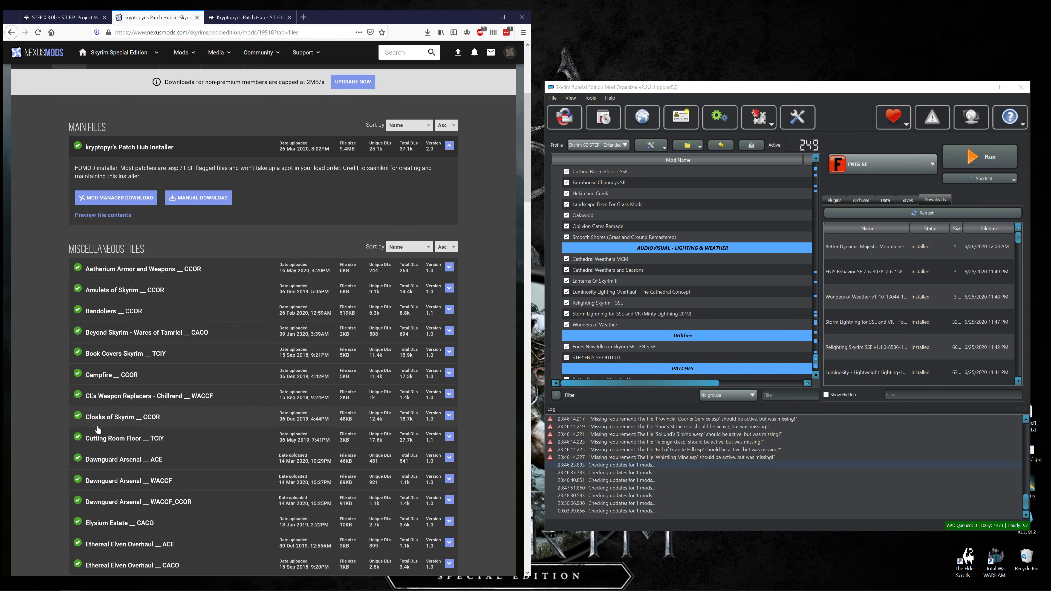
left_click(104, 439)
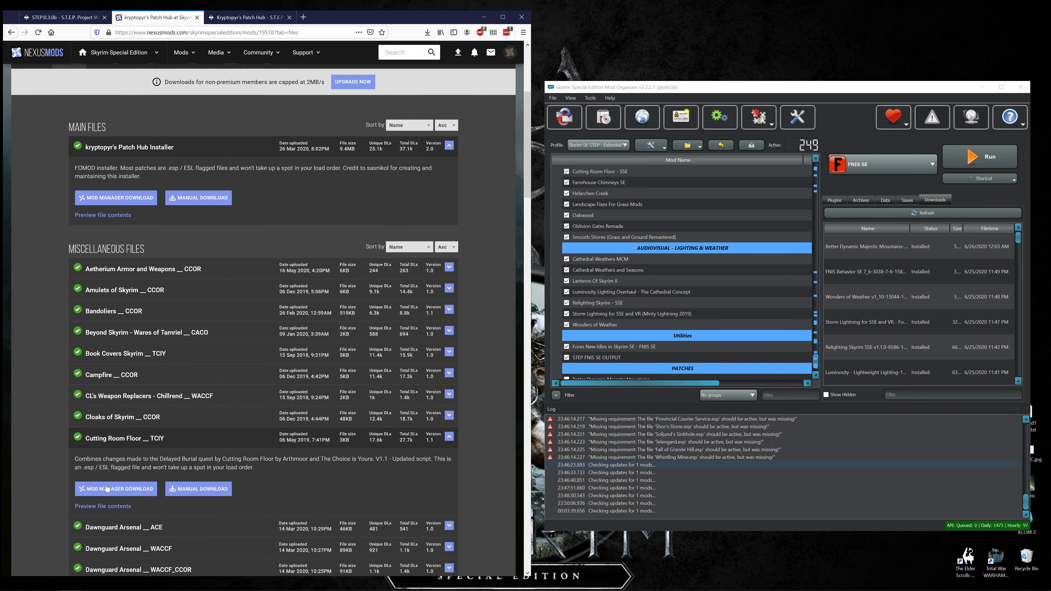
middle_click(104, 492)
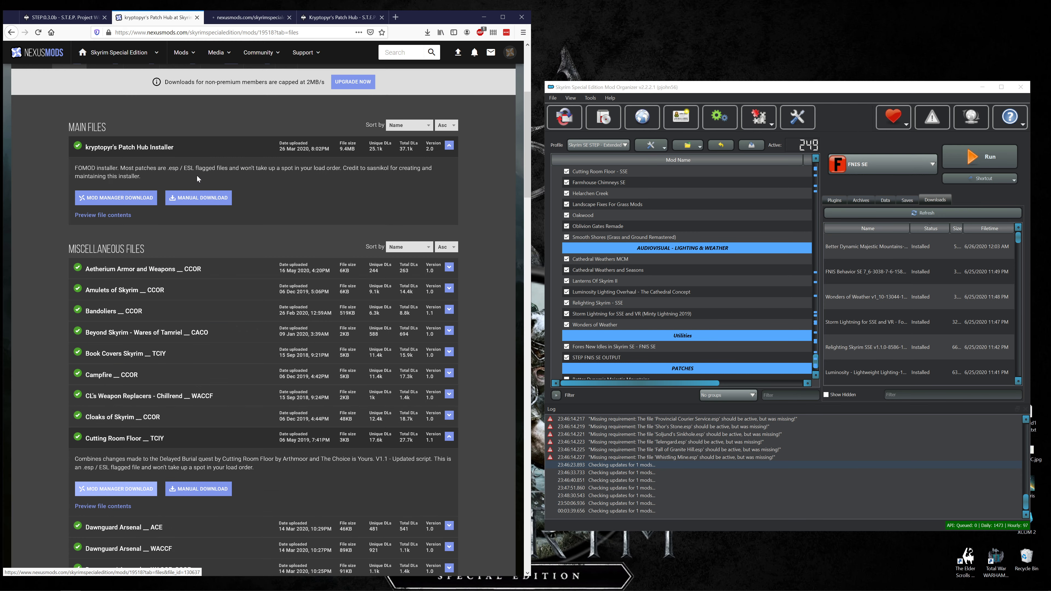
left_click(248, 20)
scroll(196, 310, "down", 5)
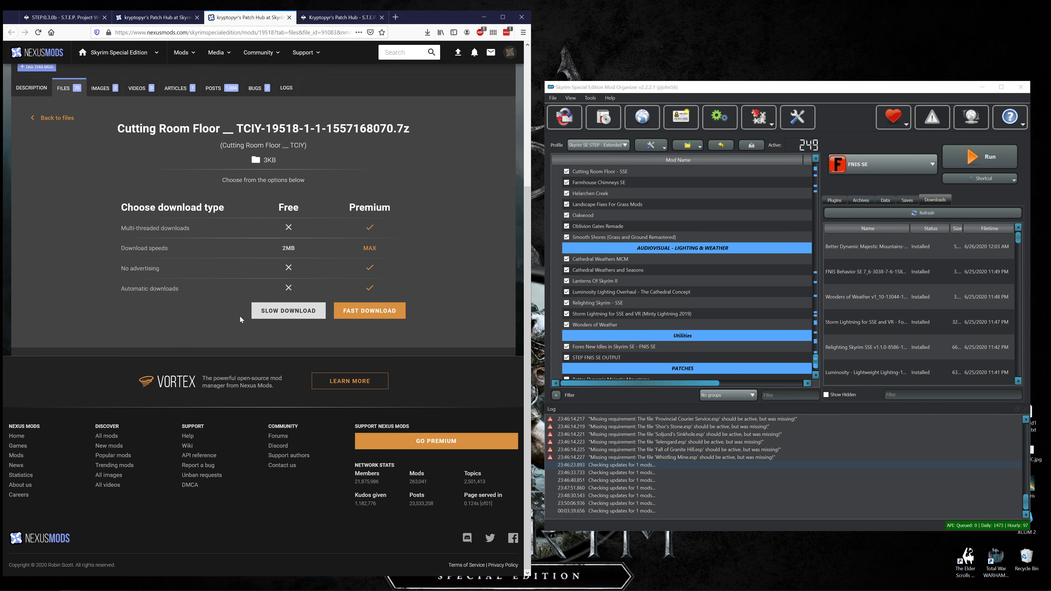
left_click(284, 309)
scroll(284, 308, "up", 4)
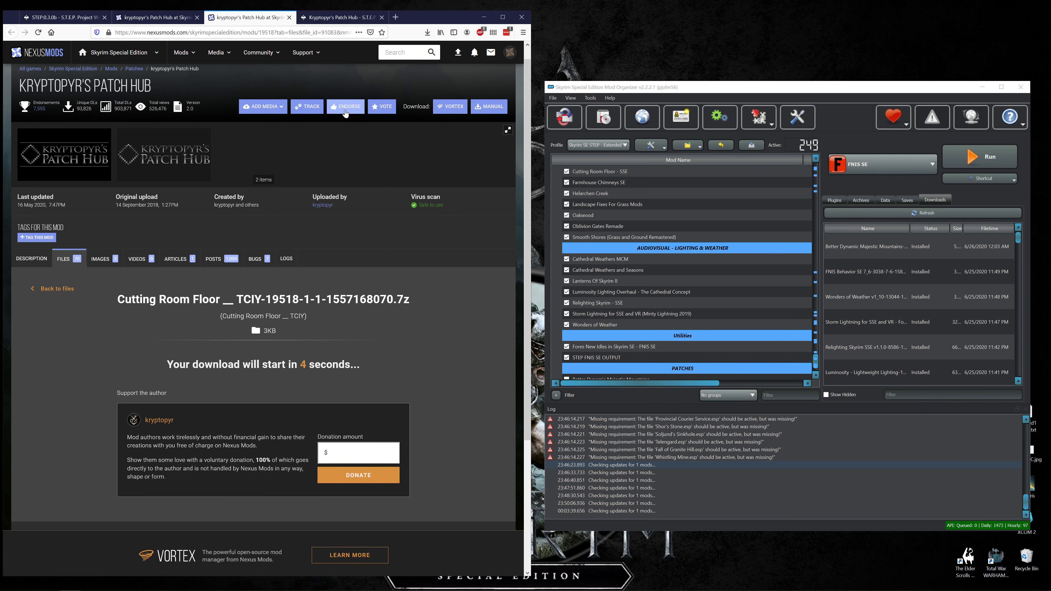
- Look up the next recommended patch and start the mod manager download of Improved Closefaced Helmets __ WACCF from the miscellaneous files
left_click(153, 18)
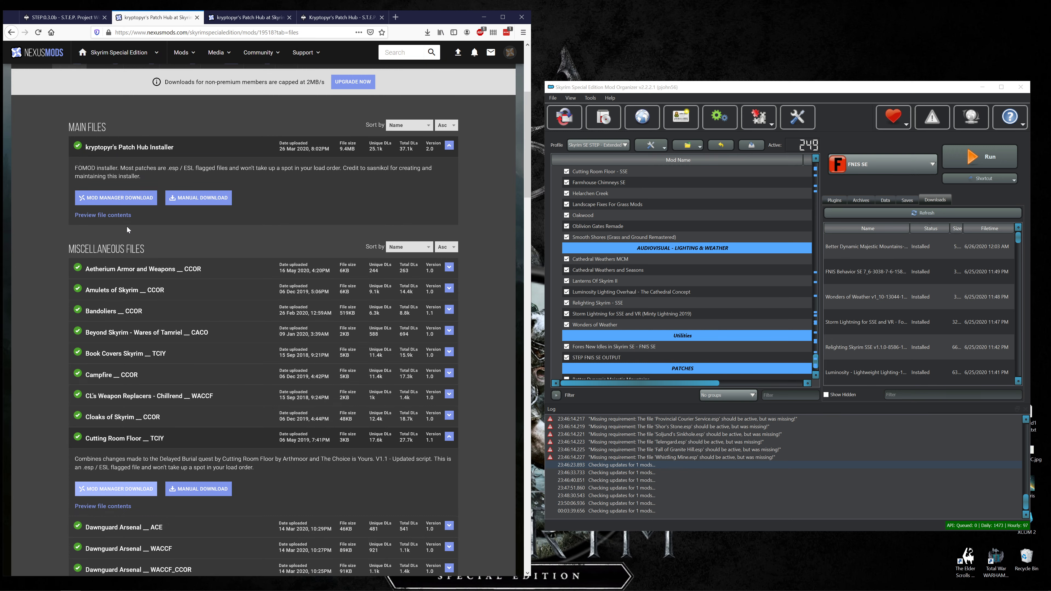
left_click(66, 17)
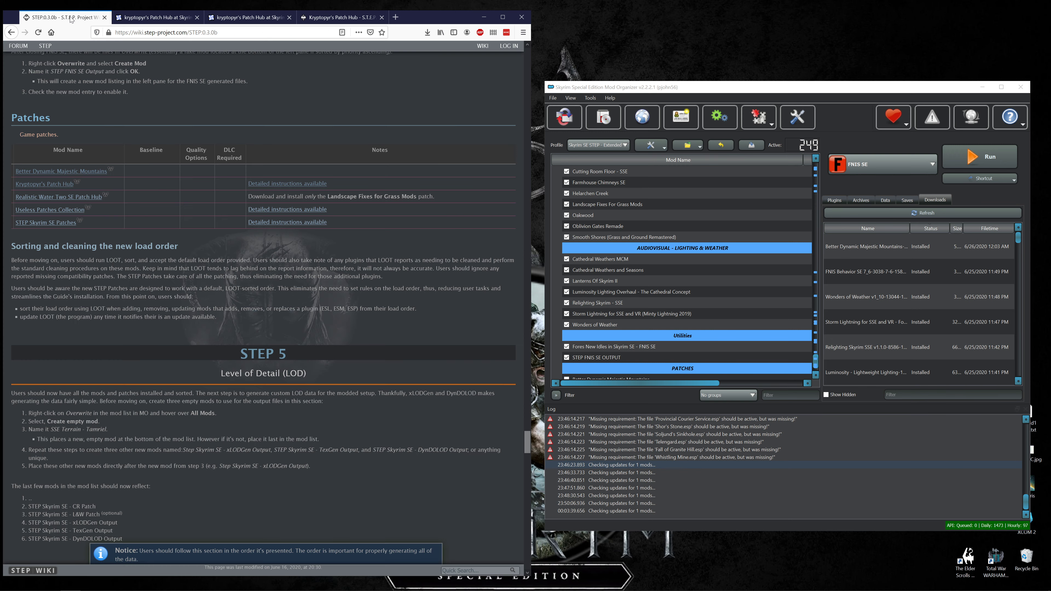
left_click(321, 18)
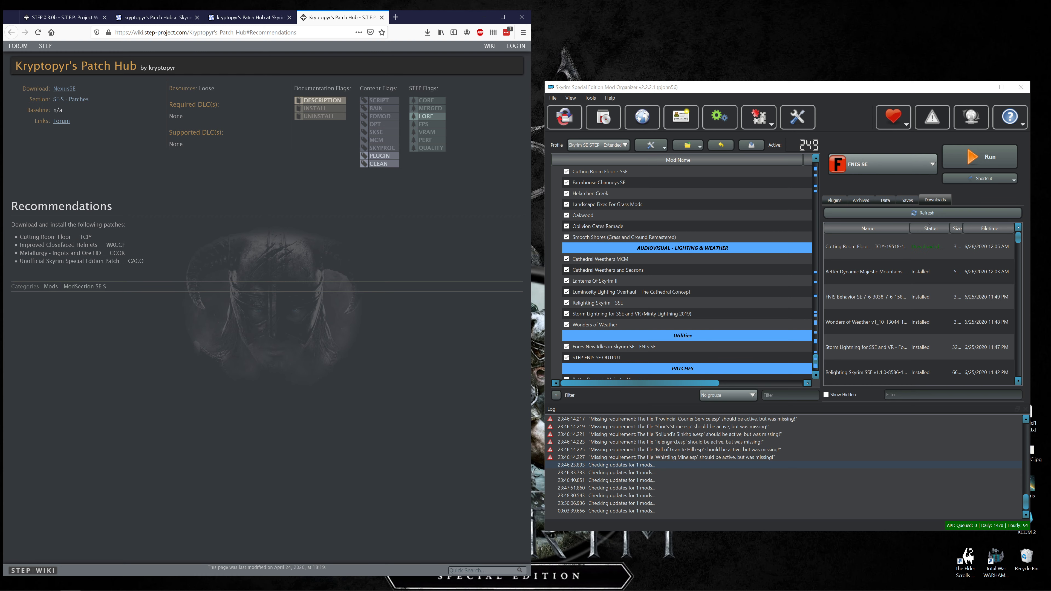
left_click(154, 17)
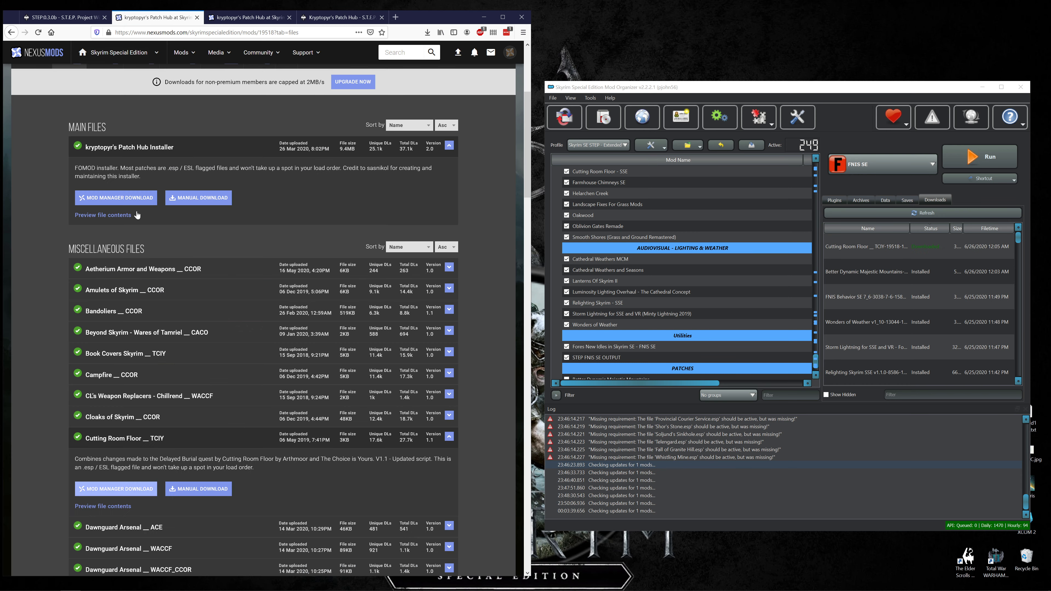
scroll(145, 405, "down", 1)
scroll(145, 406, "down", 10)
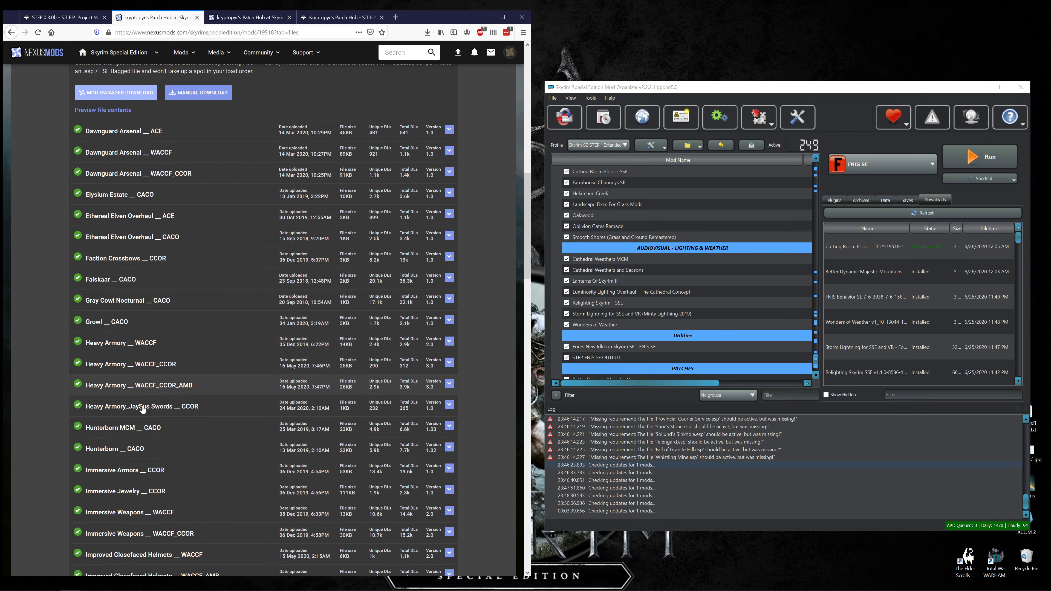
scroll(99, 439, "down", 1)
scroll(100, 440, "down", 1)
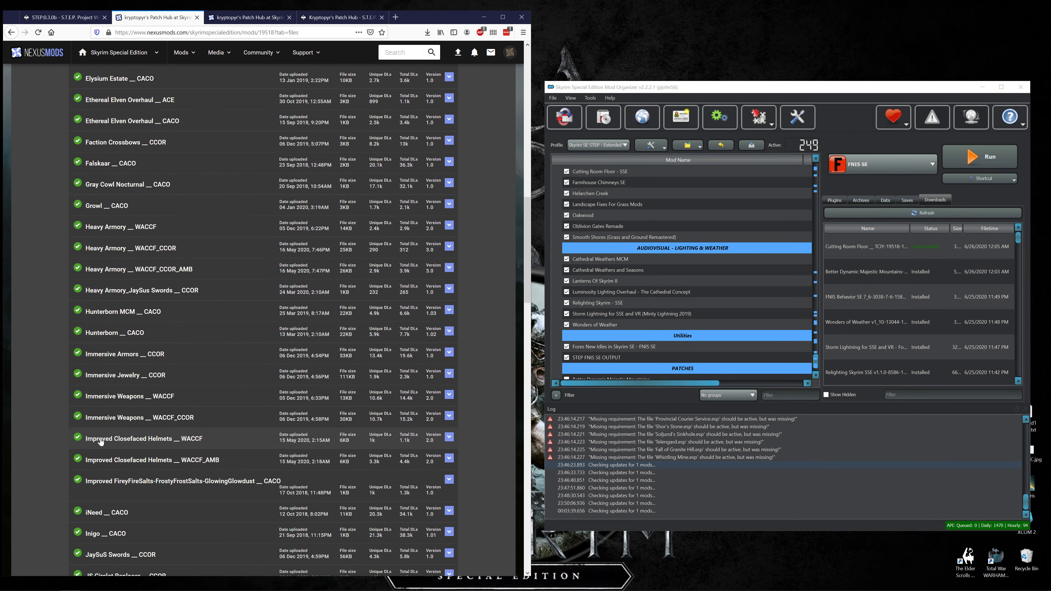
left_click(100, 439)
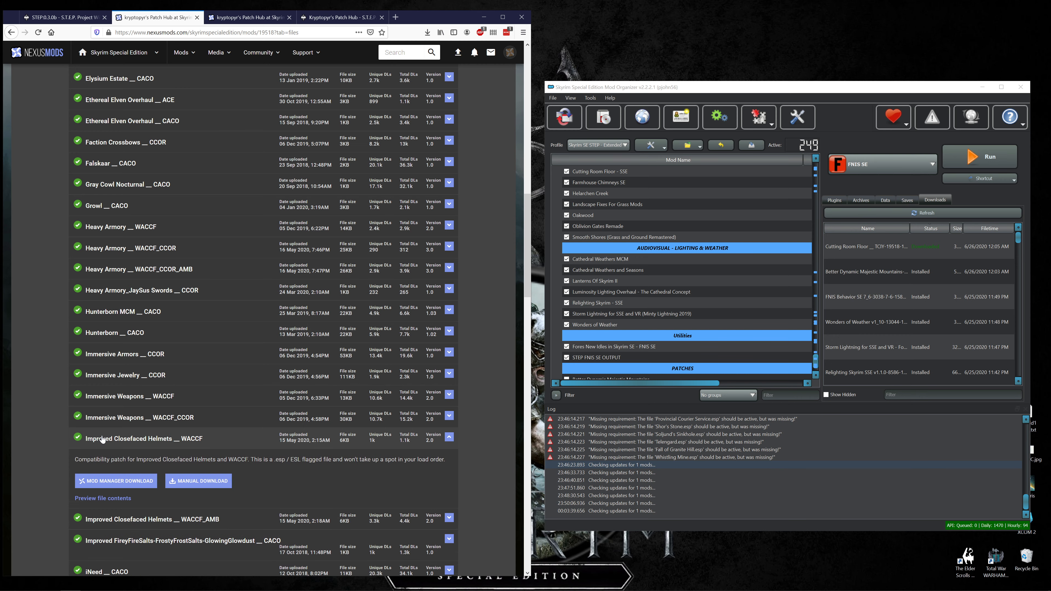
left_click(100, 482)
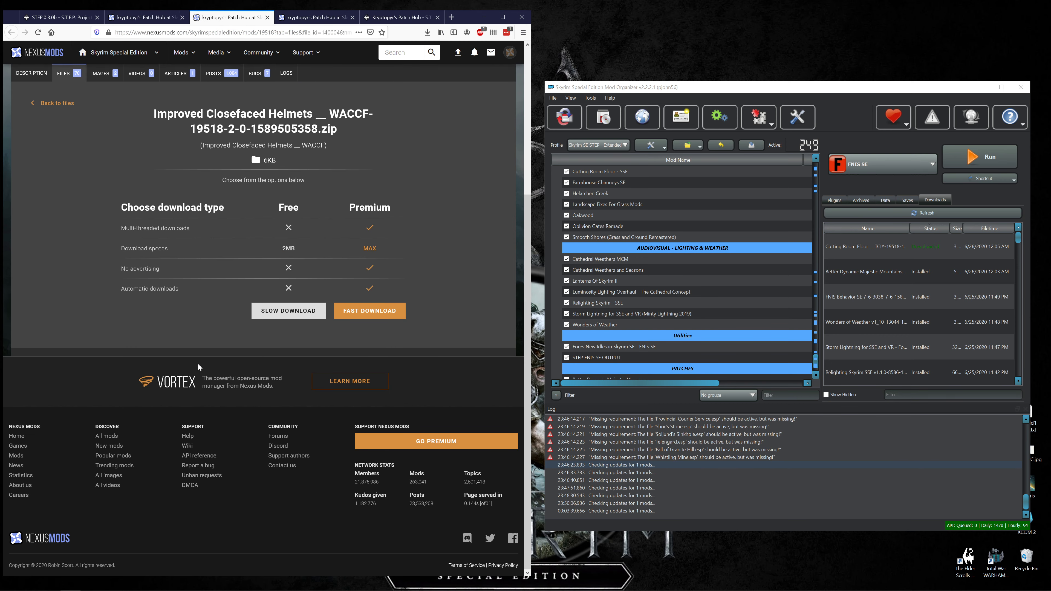
left_click(269, 311)
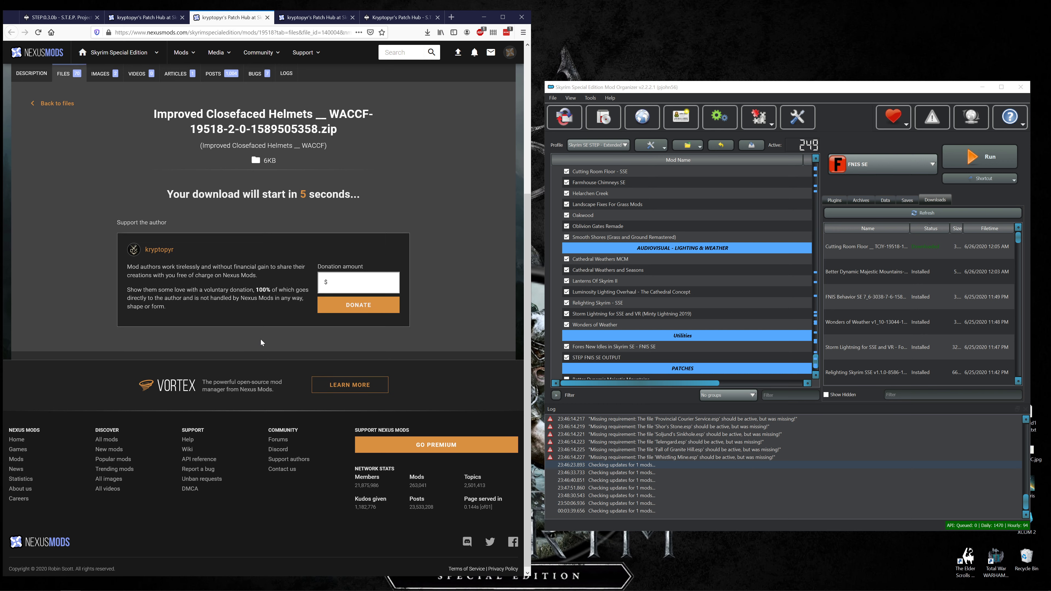
- Check the patch recommendations again and locate Metallurgy - Ingots and Ore HD __ CCOR among the miscellaneous files on Nexus
left_click(135, 21)
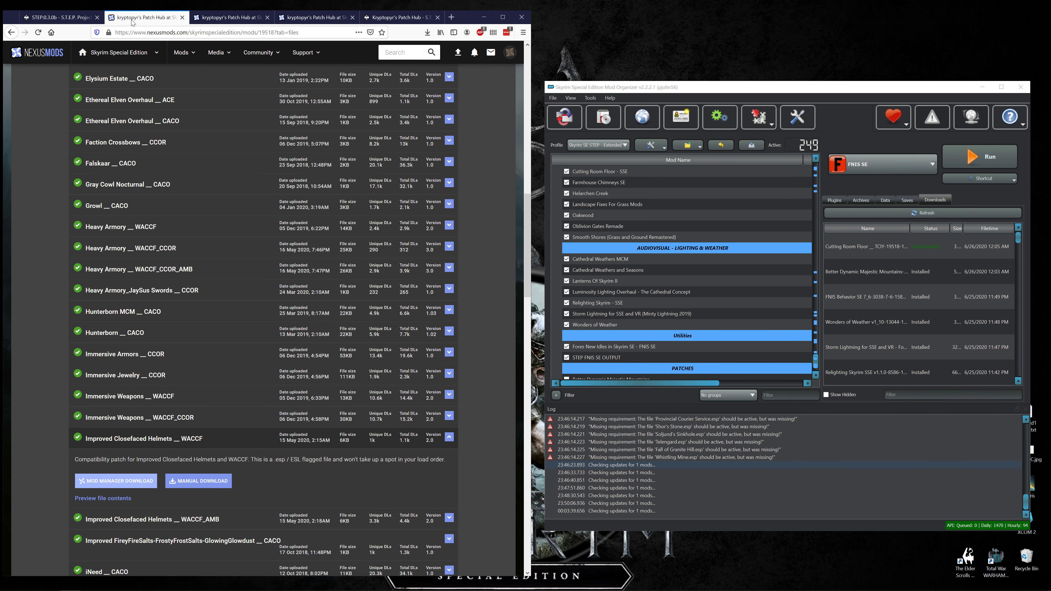
left_click(370, 17)
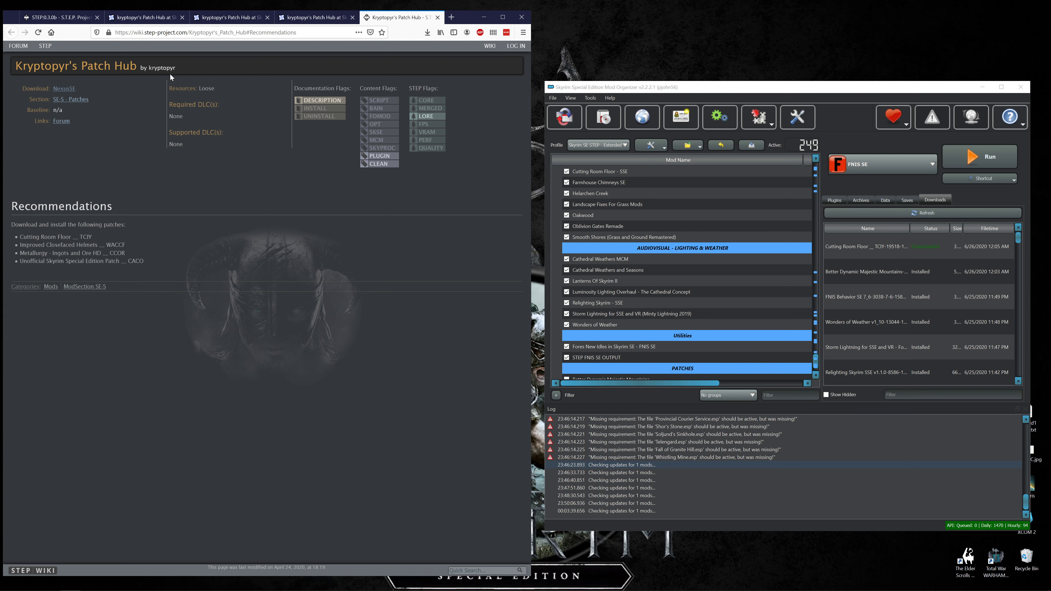
left_click(143, 17)
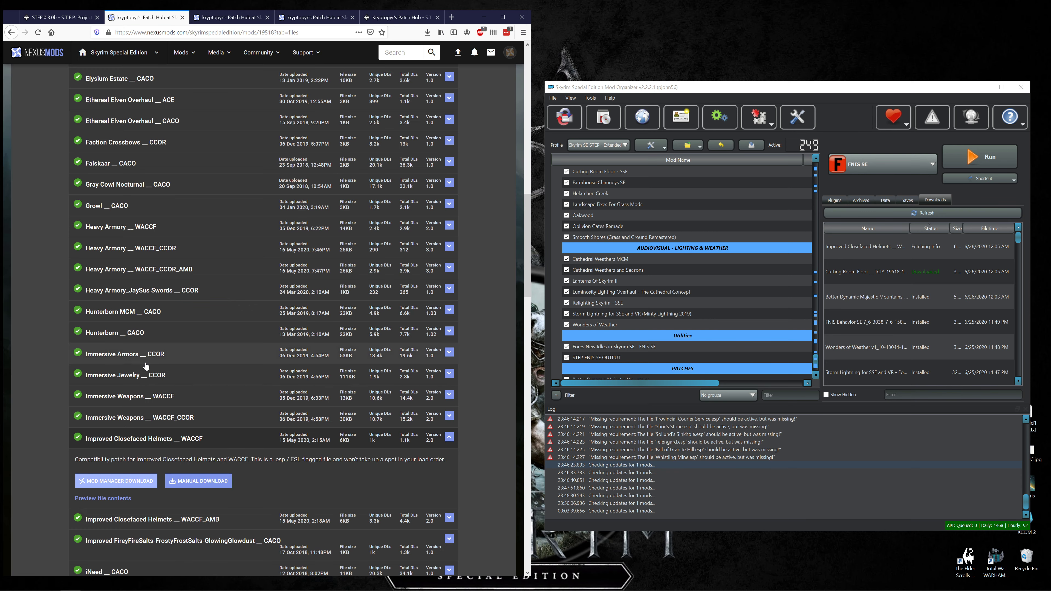
scroll(145, 375, "down", 8)
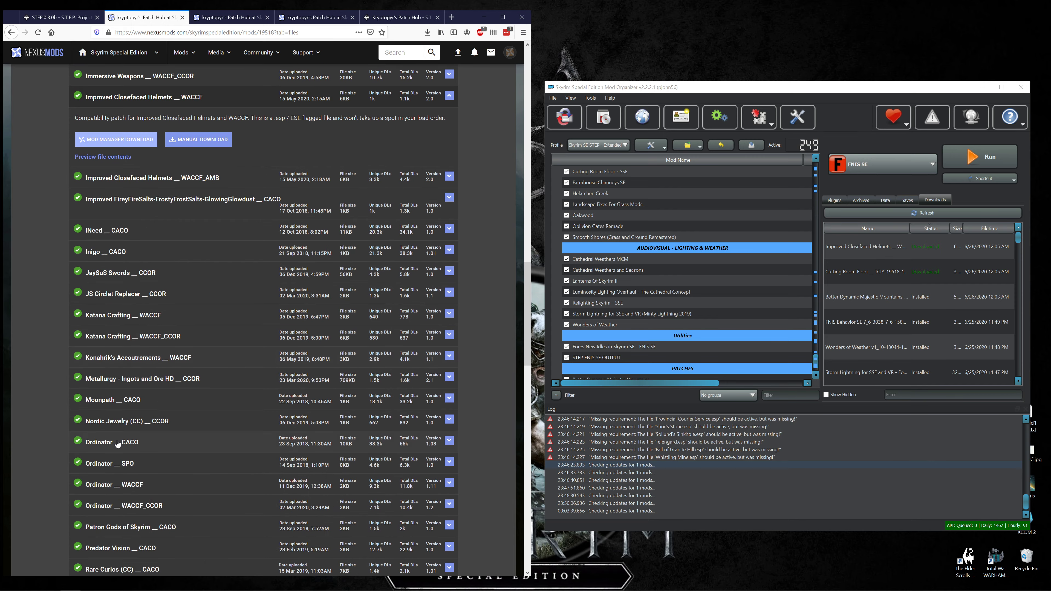
left_click(155, 380)
left_click(116, 429)
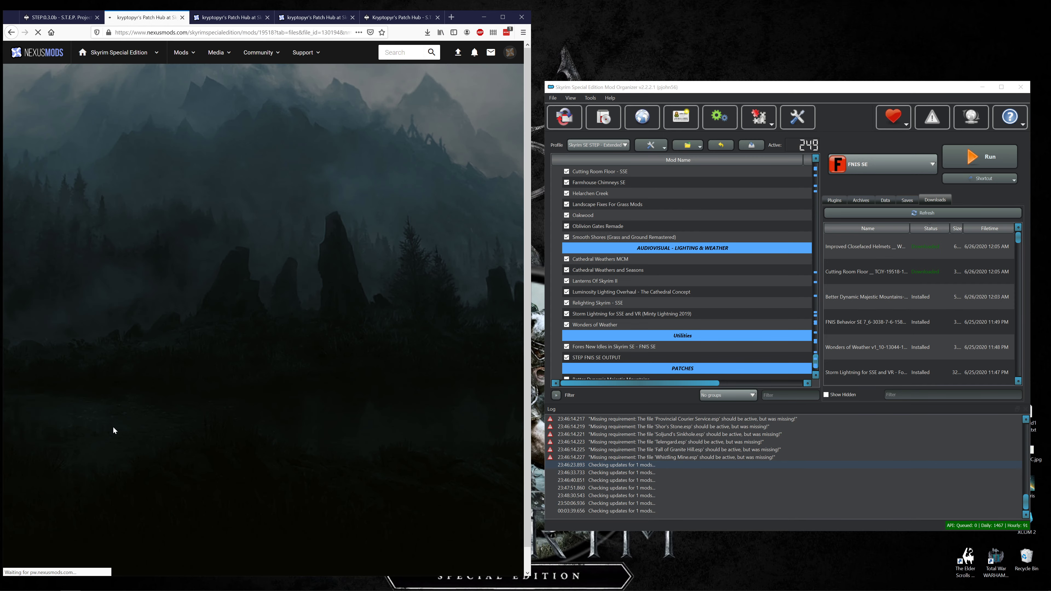
scroll(109, 421, "down", 5)
key("alt+Left")
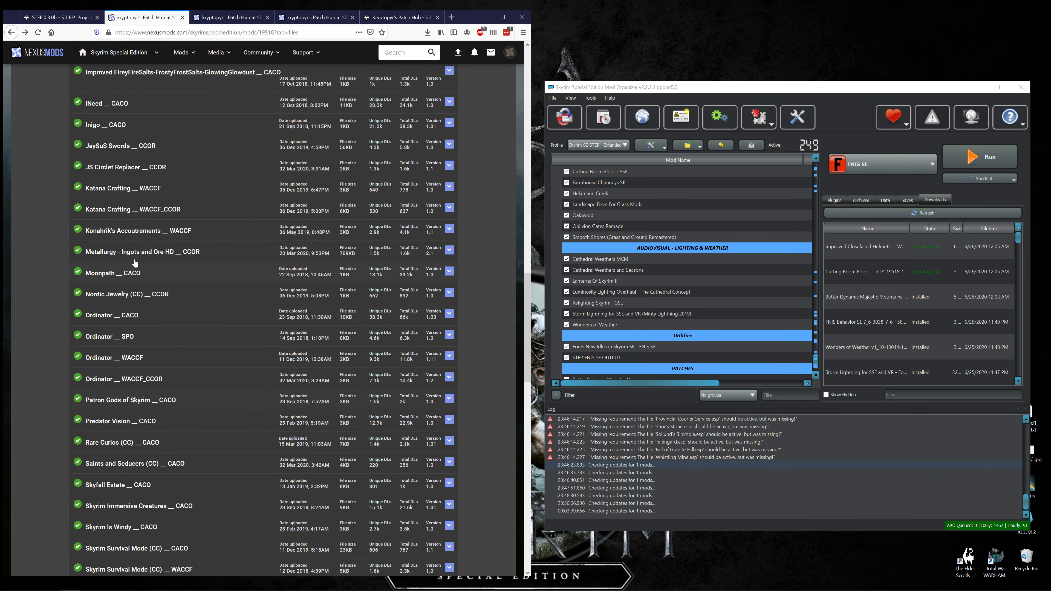
- Open the mod manager download of Metallurgy - Ingots and Ore HD __ CCOR in a new tab and start the slow download
left_click(134, 260)
left_click(107, 309)
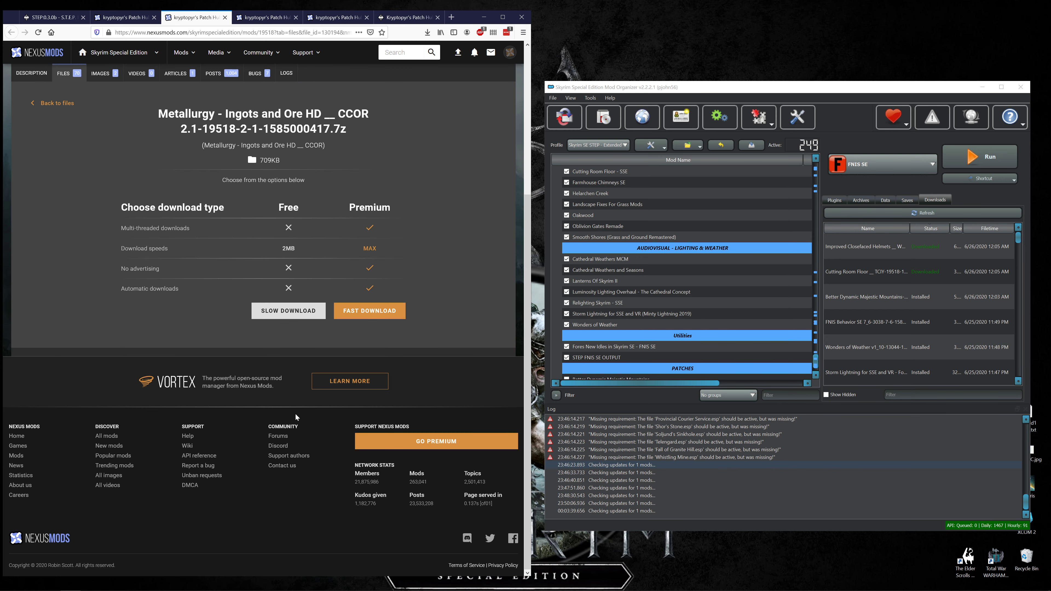
left_click(275, 313)
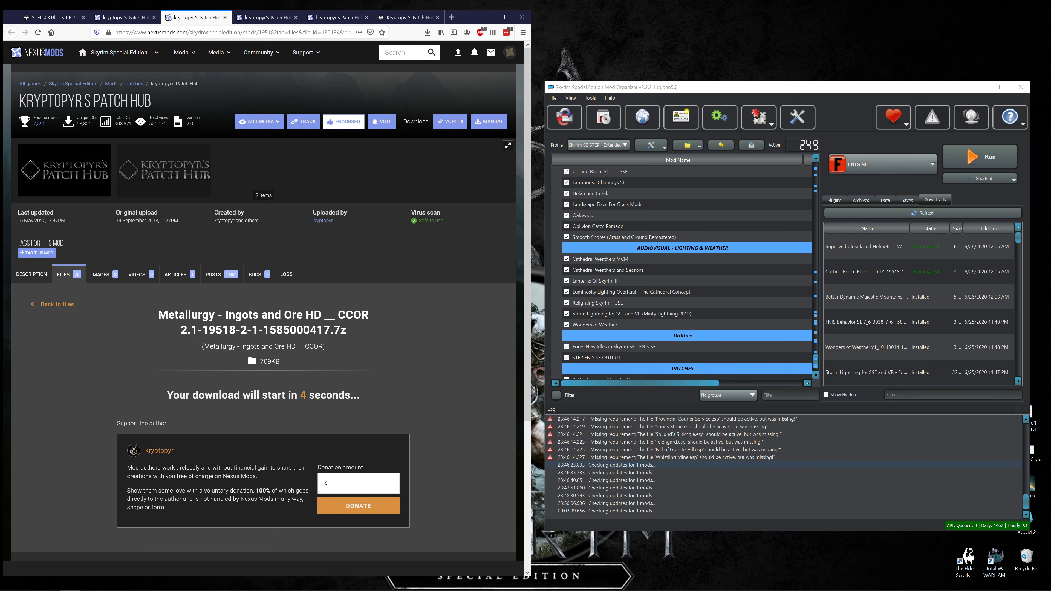
- Look up the last recommended patch and start the slow mod manager download of Unofficial Skyrim Special Edition Patch __ CACO
left_click(402, 20)
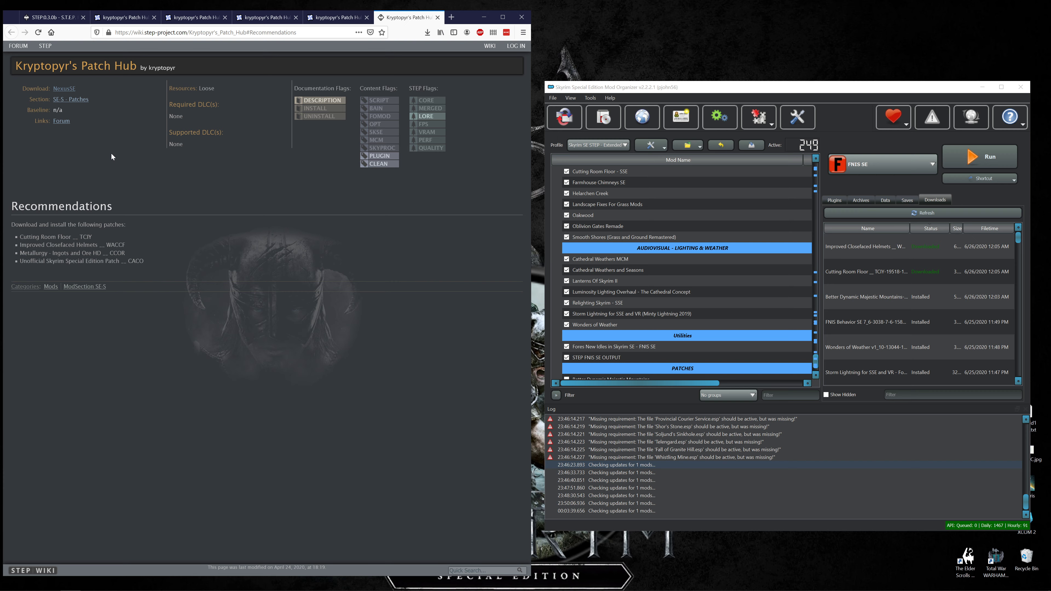
left_click(140, 21)
scroll(127, 383, "down", 5)
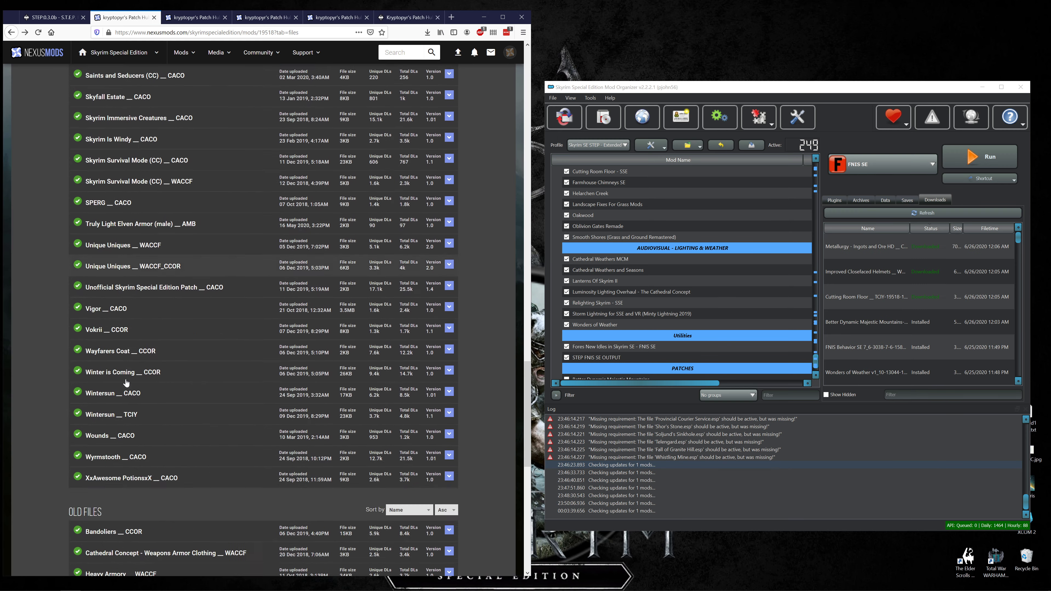
scroll(126, 382, "down", 8)
scroll(125, 381, "up", 4)
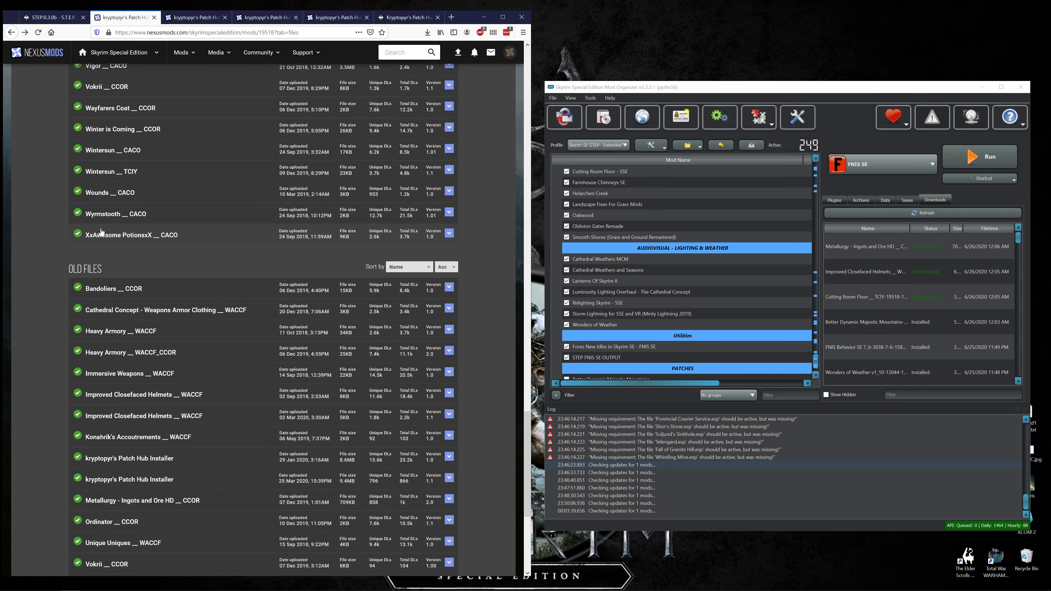
scroll(101, 232, "up", 5)
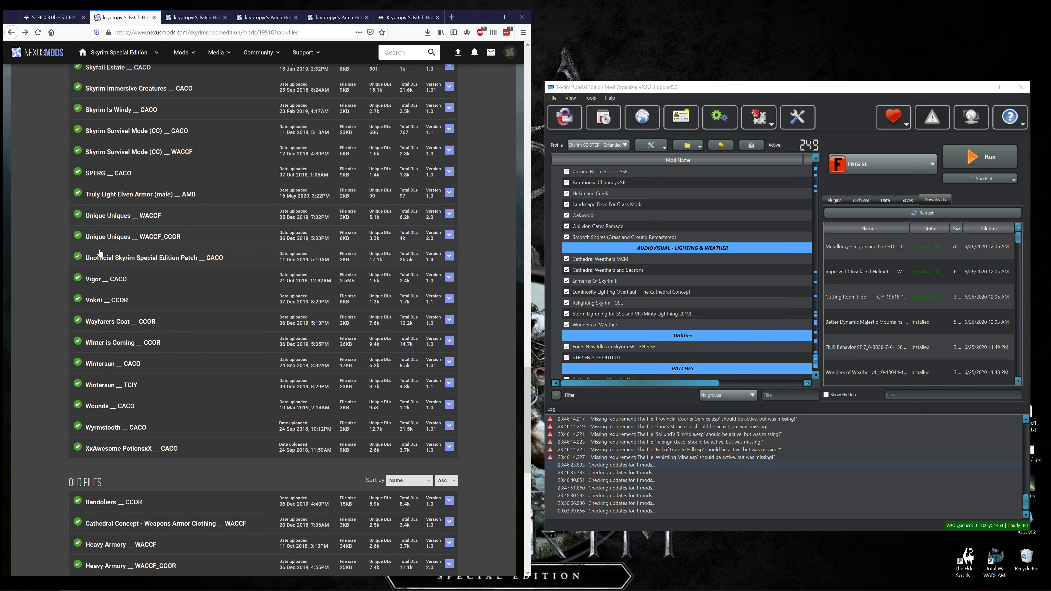
left_click(152, 257)
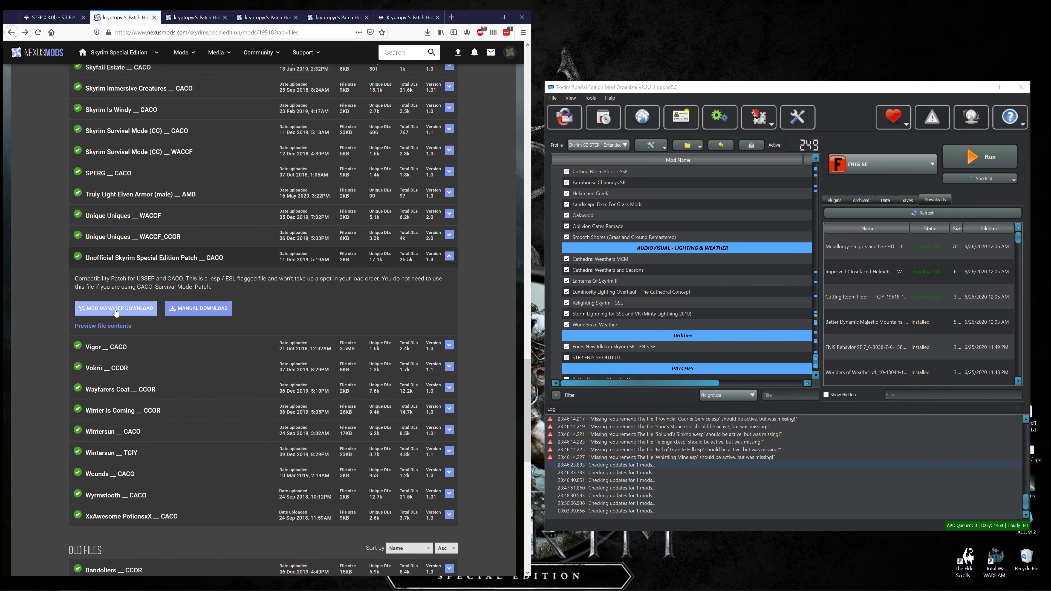
left_click(116, 310)
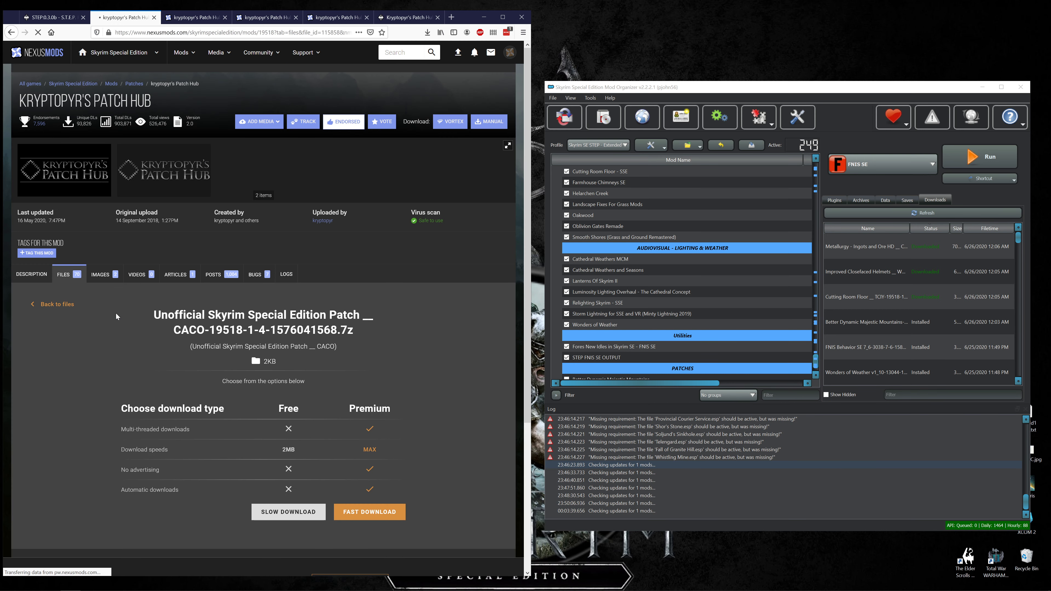
scroll(116, 314, "down", 5)
left_click(282, 310)
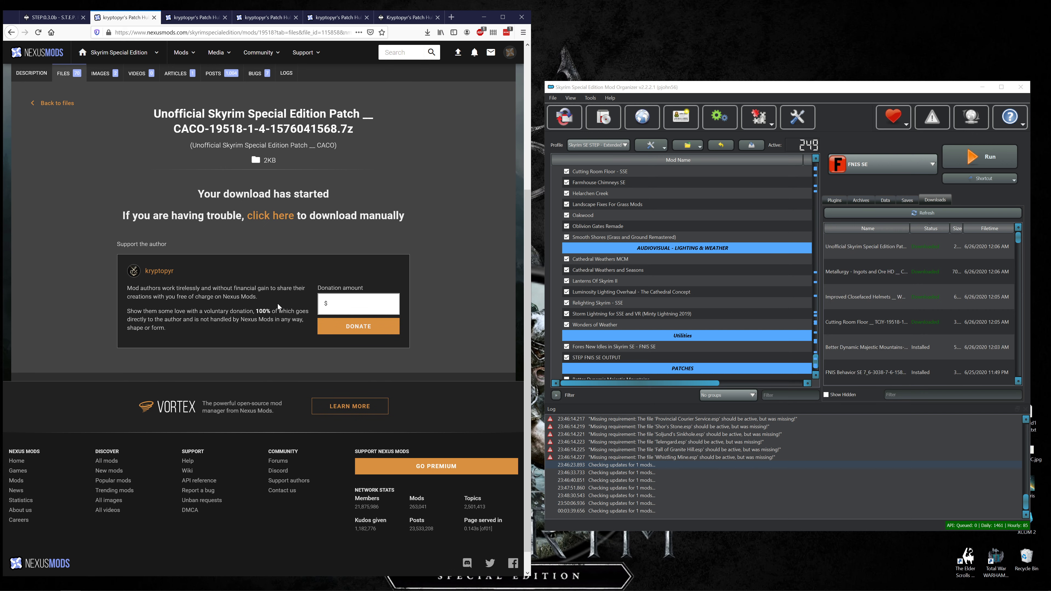
- Show the patch recommendations and install the downloaded Cutting Room Floor __ TCIY archive in Mod Organizer
left_click(400, 19)
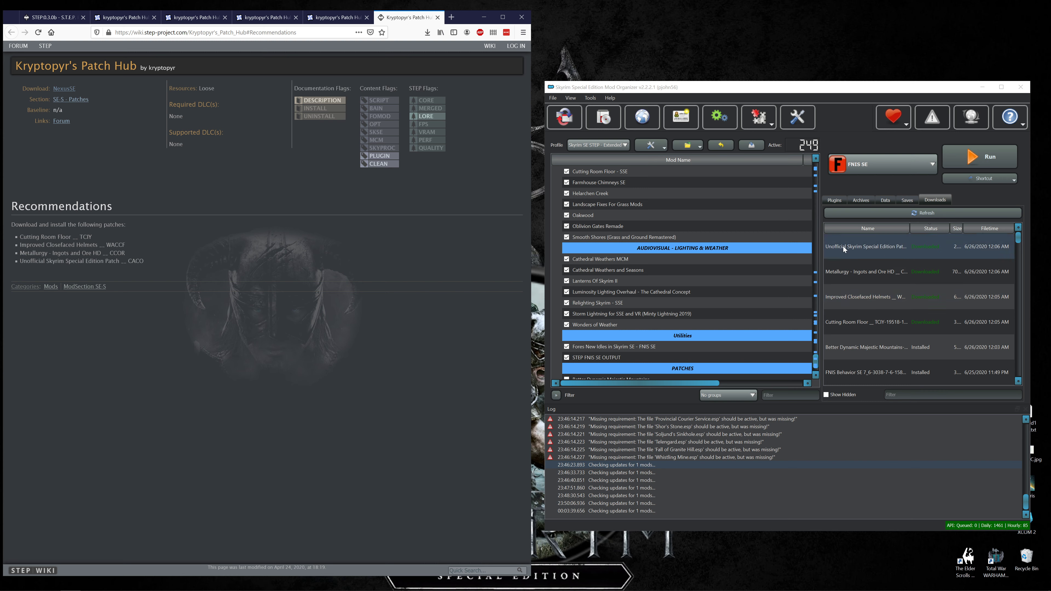
right_click(852, 324)
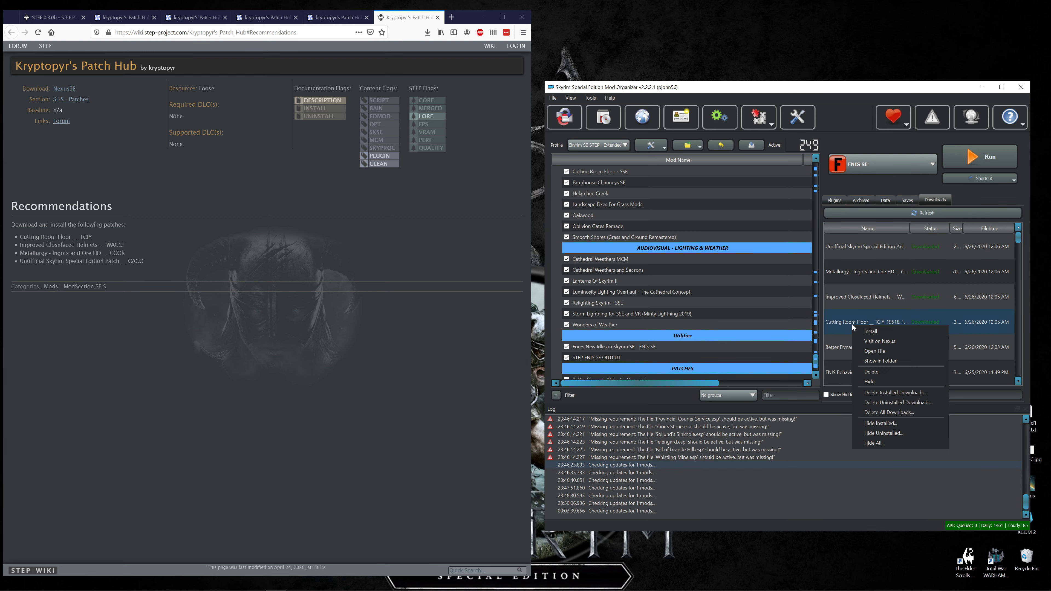
left_click(859, 328)
left_click(847, 323)
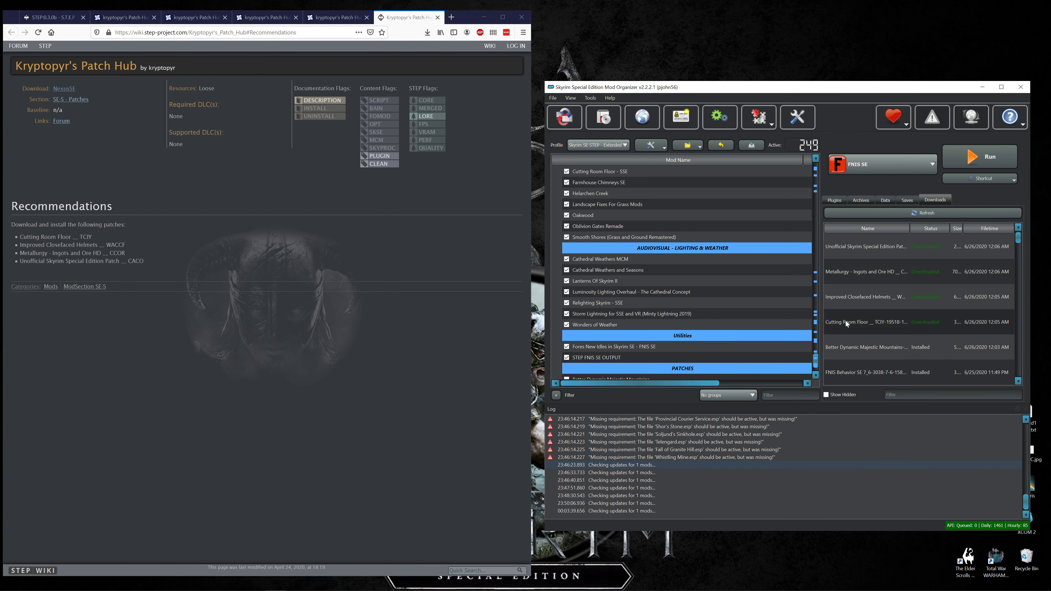
- Install the downloaded Improved Closefaced Helmets __ WACCF archive, merging it into the existing Kryptopyr's Patch Hub mod
right_click(851, 300)
left_click(864, 308)
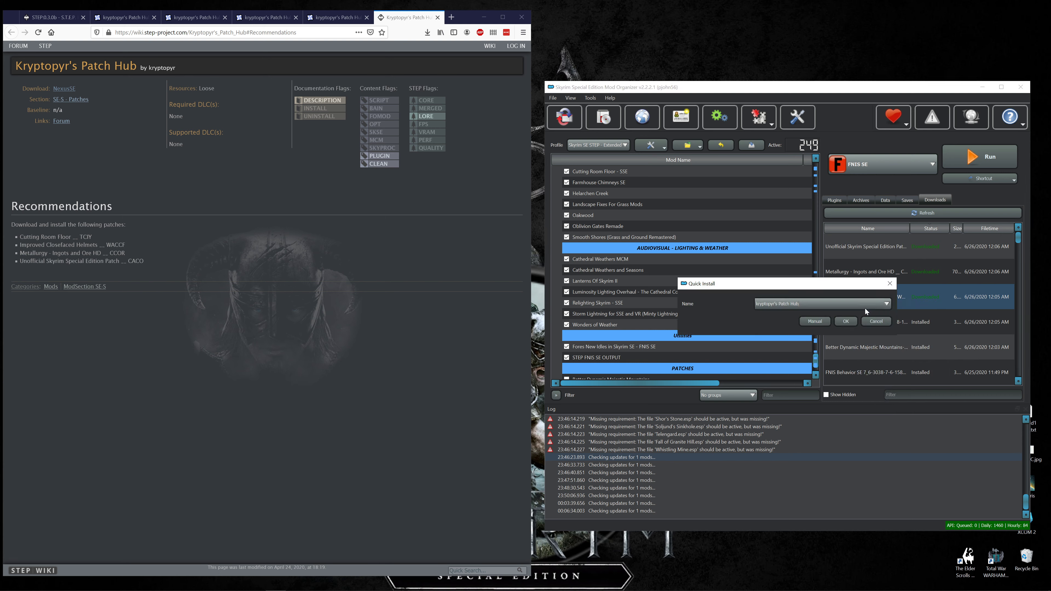
left_click(843, 322)
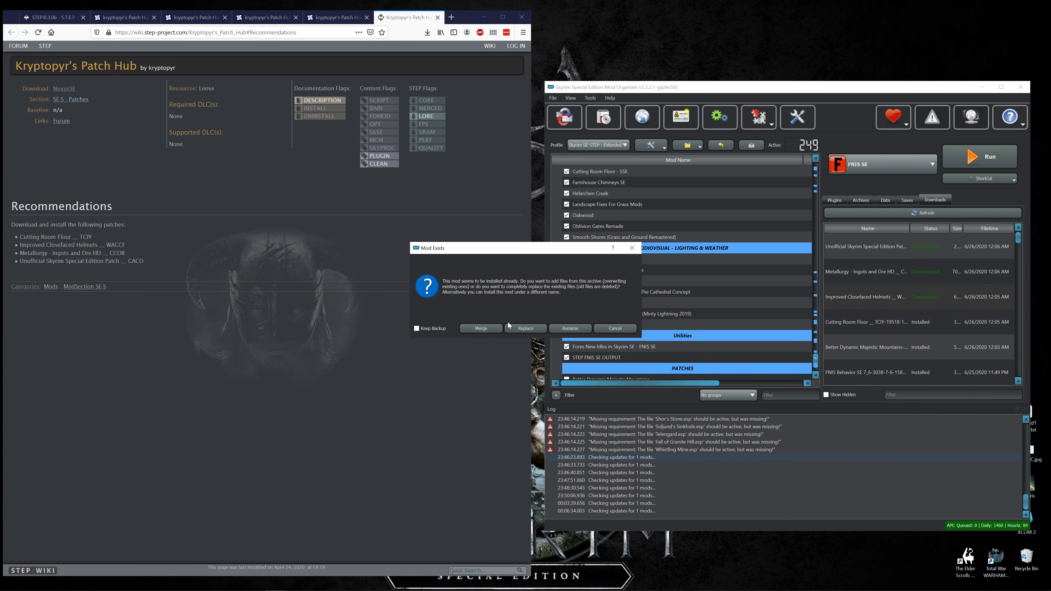
left_click(480, 327)
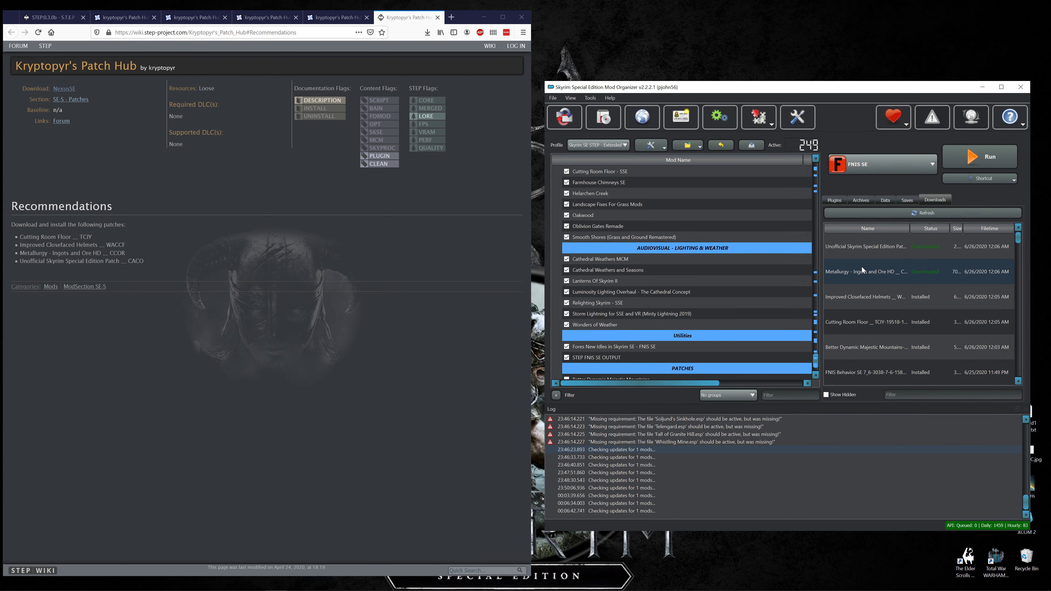
- Install the downloaded Metallurgy - Ingots and Ore HD __ CCOR archive and merge it into Kryptopyr's Patch Hub
right_click(862, 267)
left_click(870, 276)
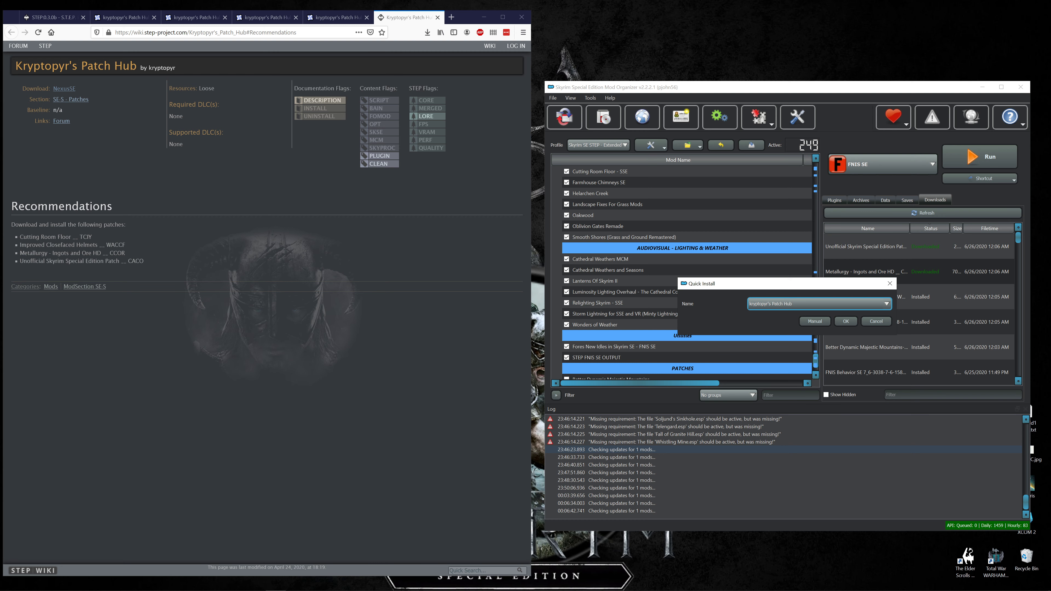
left_click(846, 322)
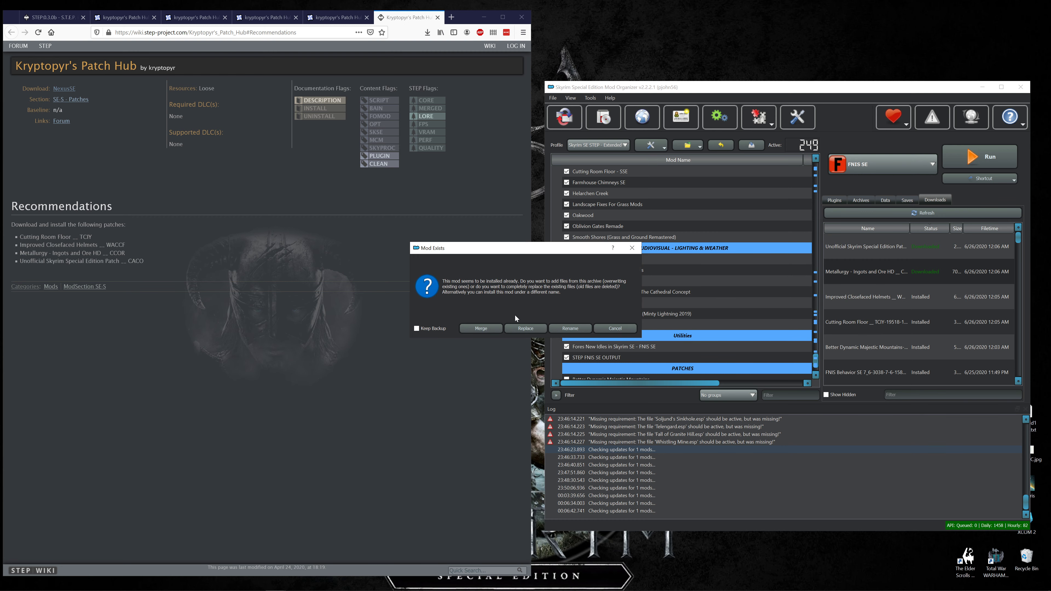
left_click(480, 328)
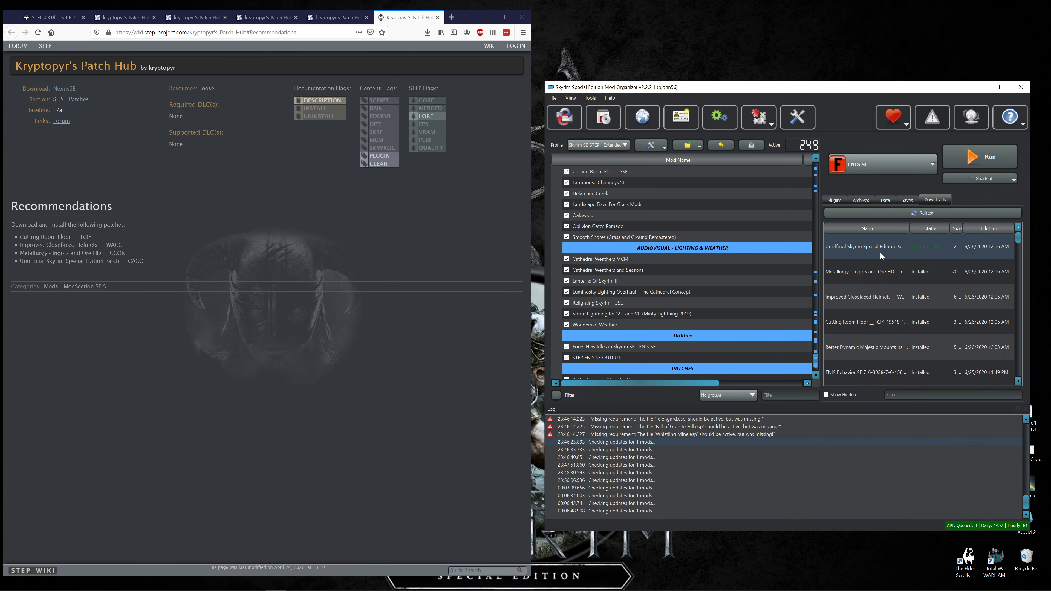
- Install the downloaded Unofficial Skyrim Special Edition Patch __ CACO archive, merging it into the Kryptopyr's Patch Hub mod
right_click(881, 254)
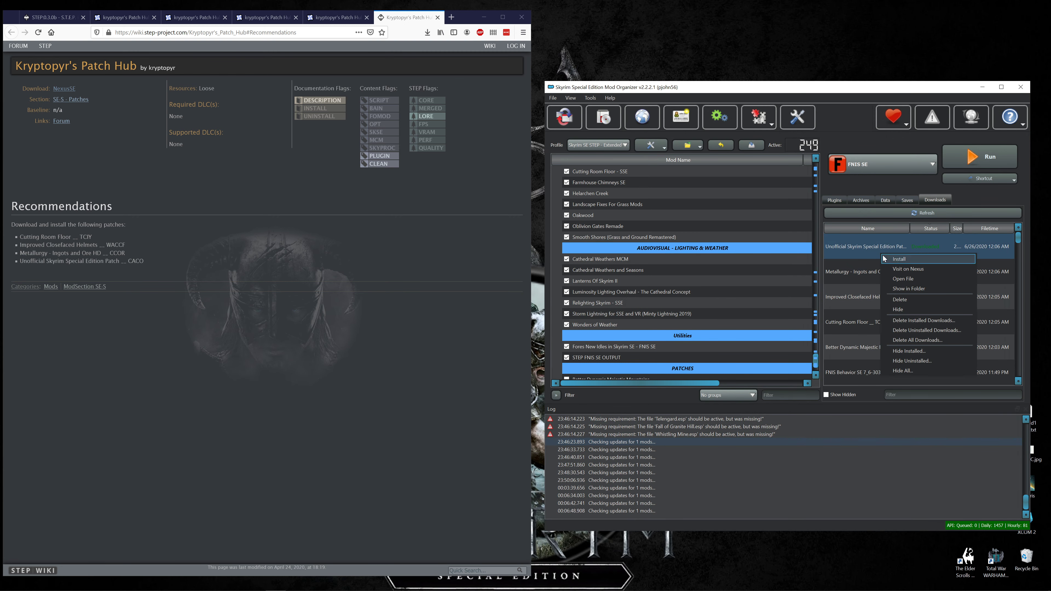
left_click(900, 260)
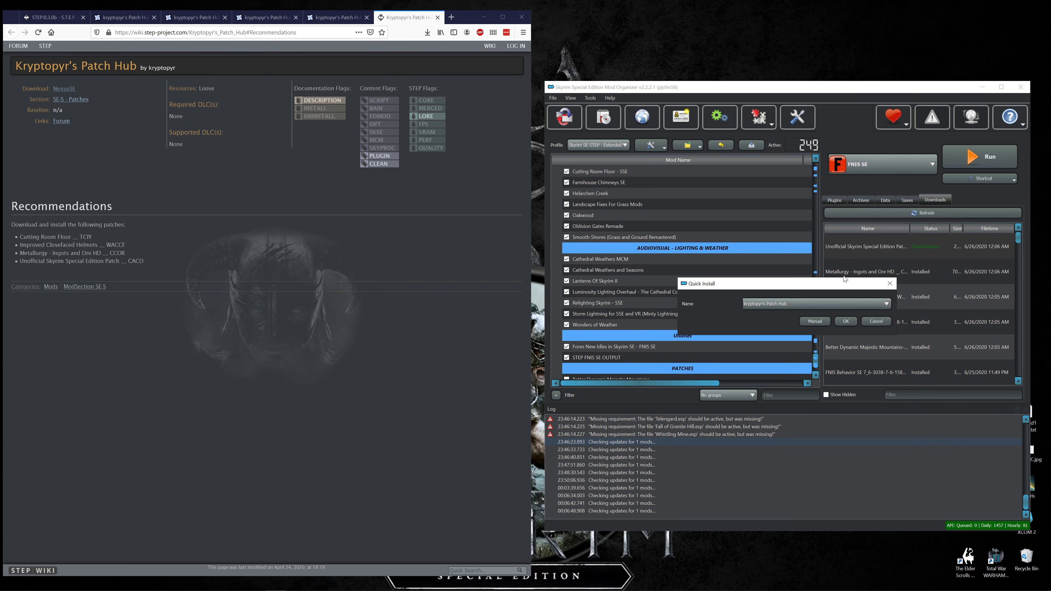
left_click(843, 322)
left_click(464, 327)
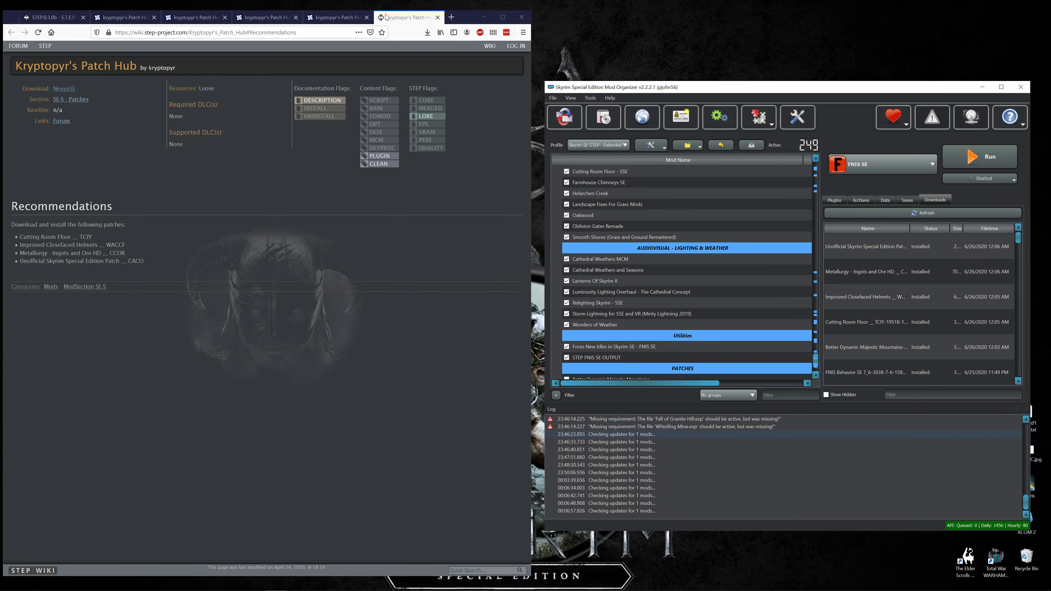
- Close the Kryptopyr's Patch Hub pages and open the Realistic Water Two SE Patch Hub from the guide in a new tab
left_click(153, 18)
left_click(153, 18)
left_click(153, 18)
left_click(153, 18)
left_click(153, 19)
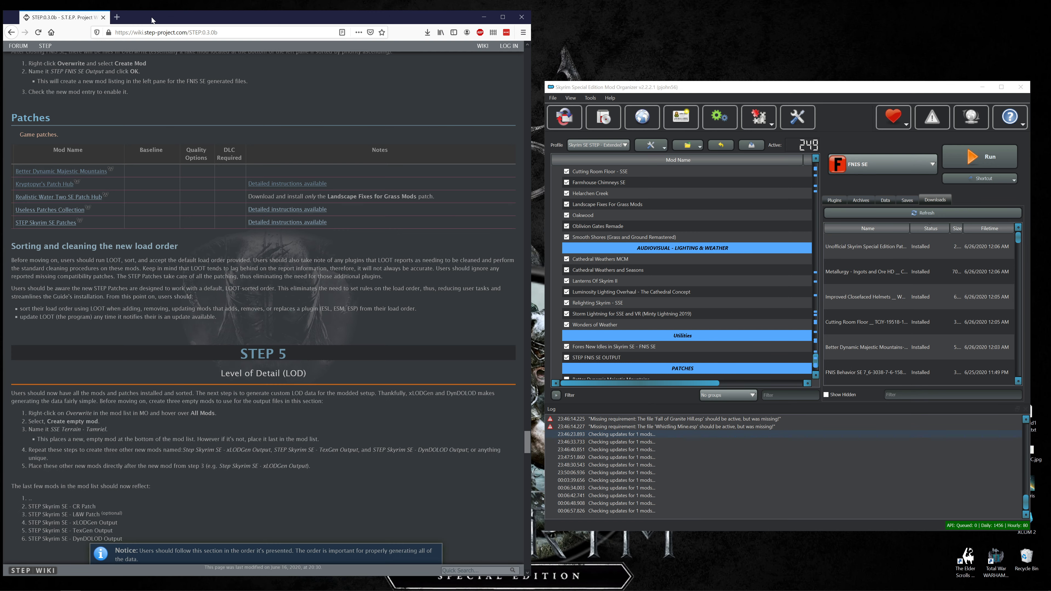
middle_click(82, 197)
left_click(155, 17)
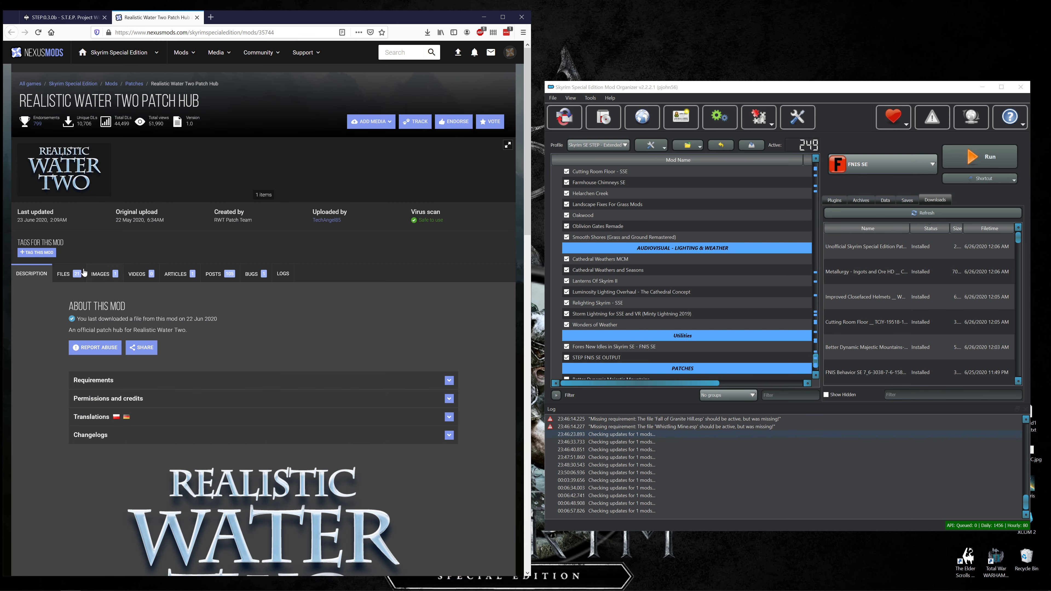
- Start the slow mod manager download of Landscape Fixes for Grass Mods Patch v1.0 and endorse the Realistic Water Two Patch Hub
left_click(63, 274)
scroll(149, 344, "down", 3)
scroll(148, 358, "down", 6)
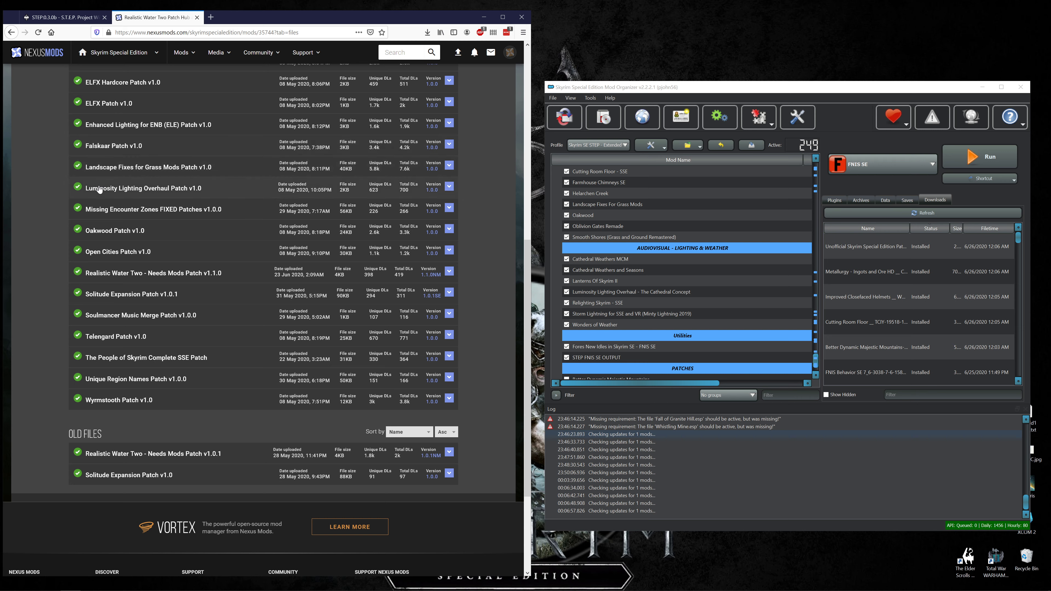
left_click(188, 167)
left_click(146, 207)
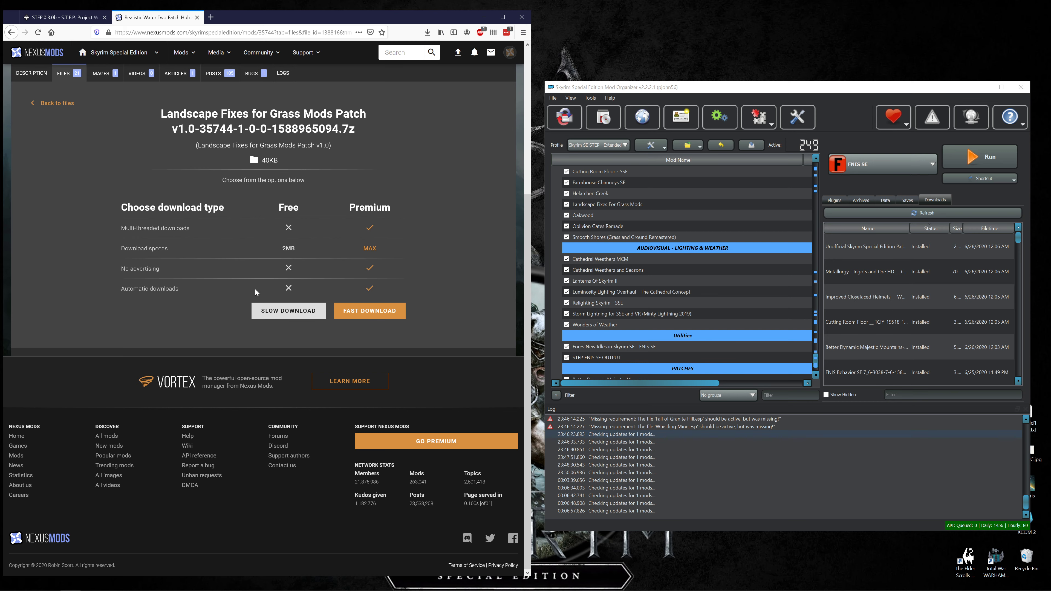
left_click(281, 310)
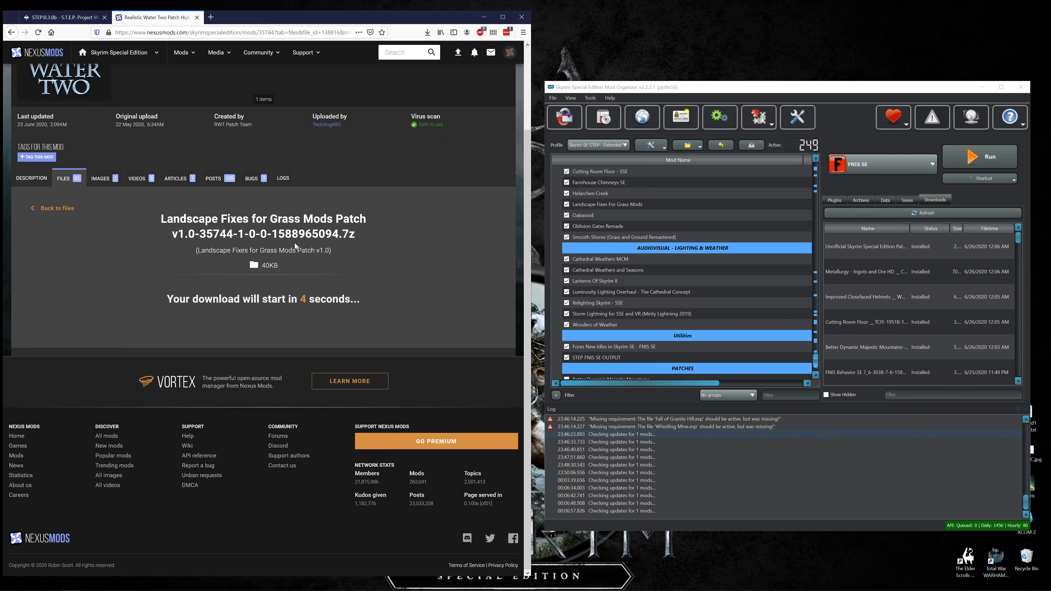
scroll(295, 243, "up", 2)
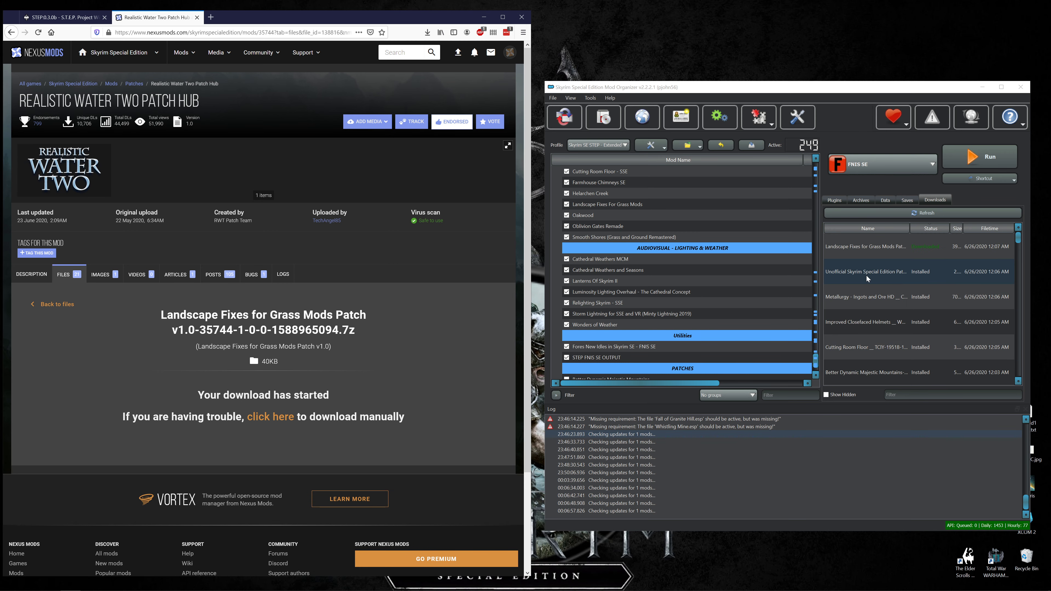
- Install the downloaded Landscape Fixes for Grass Mods Patch archive in Mod Organizer with the suggested mod name
right_click(858, 245)
left_click(880, 249)
left_click(845, 321)
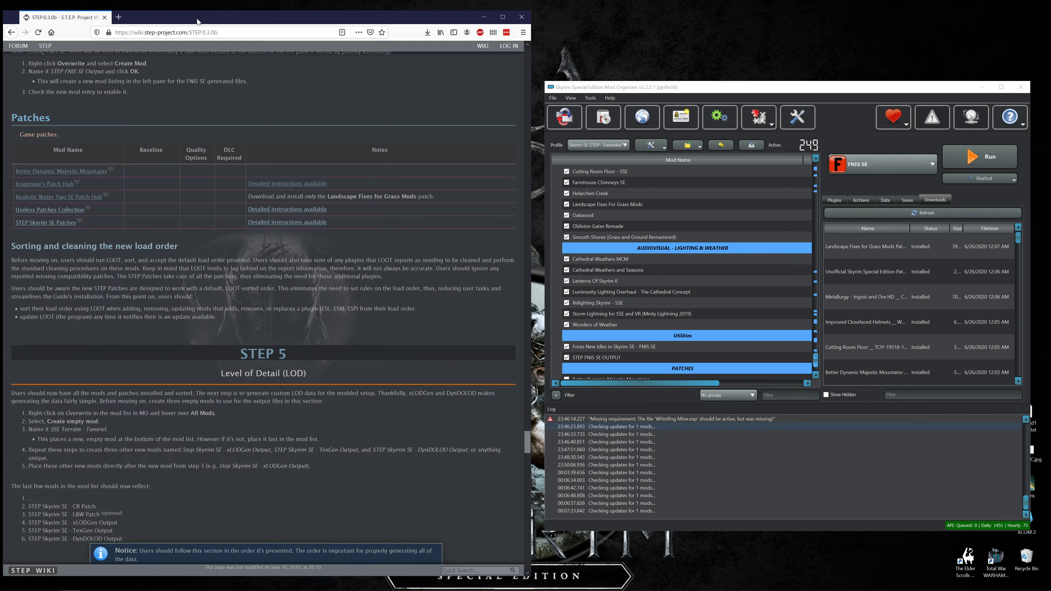
- Return to the guide's Patches table and open the Useless Patches Collection mod page and its detailed instructions in new tabs
left_click(197, 18)
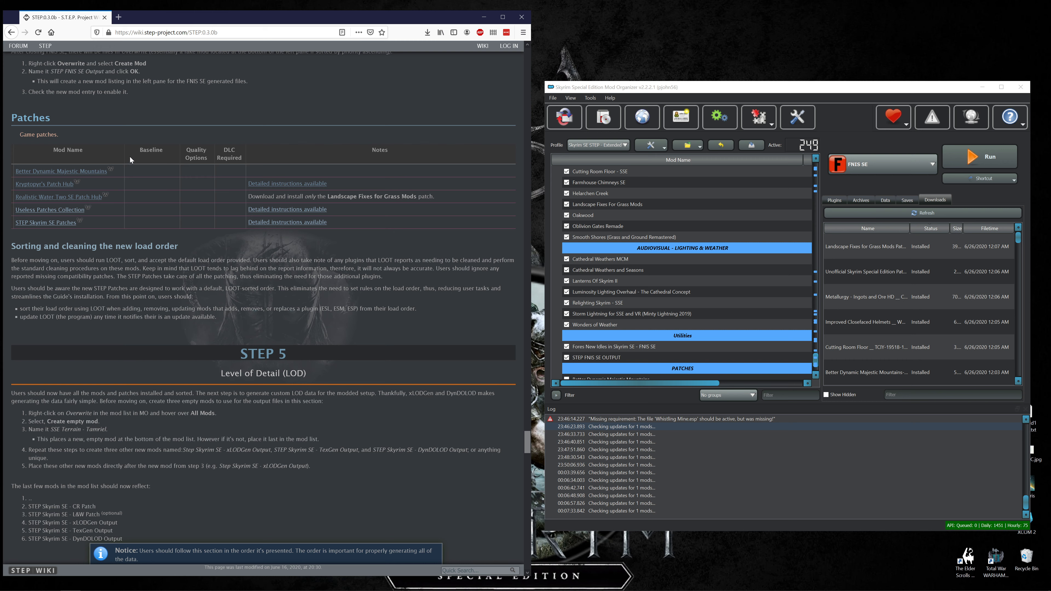
middle_click(62, 215)
left_click(292, 210)
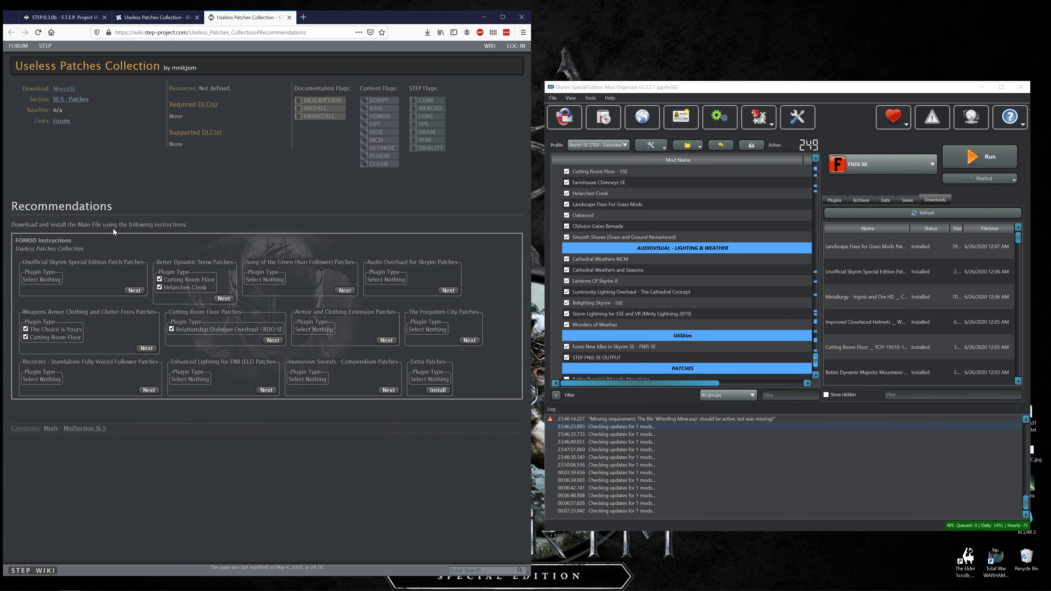
- Start the slow mod manager download of Maybe Not That Useless Patches Collection 1.2.6 and endorse the mod
left_click(170, 19)
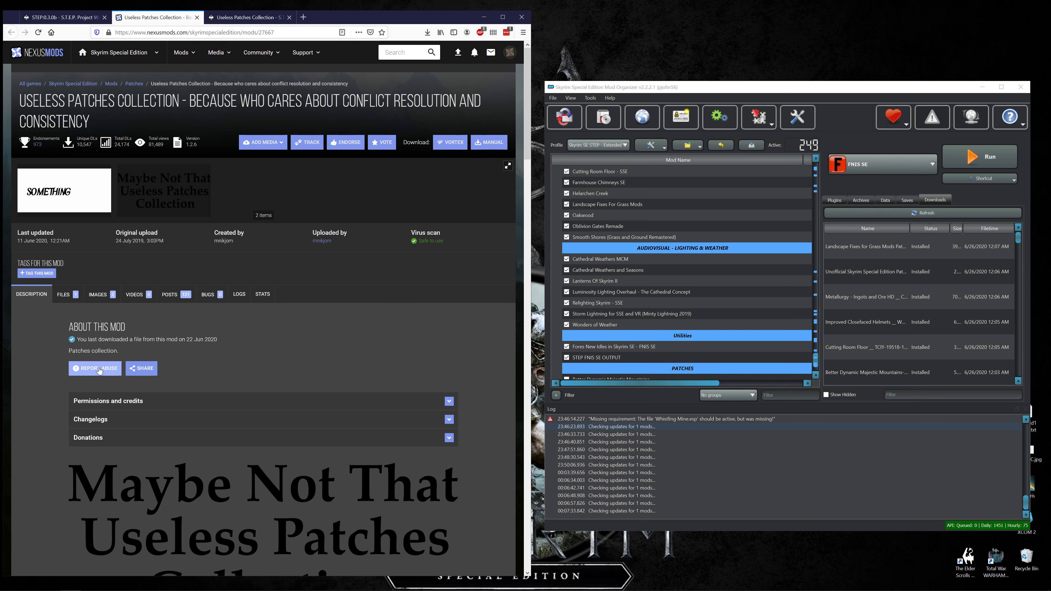
left_click(67, 295)
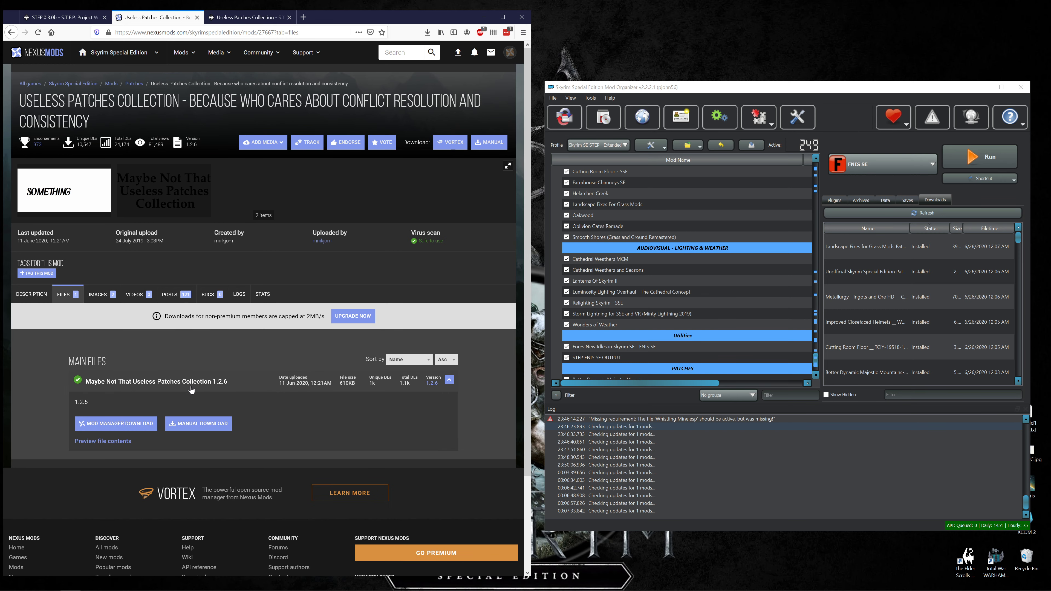
left_click(117, 426)
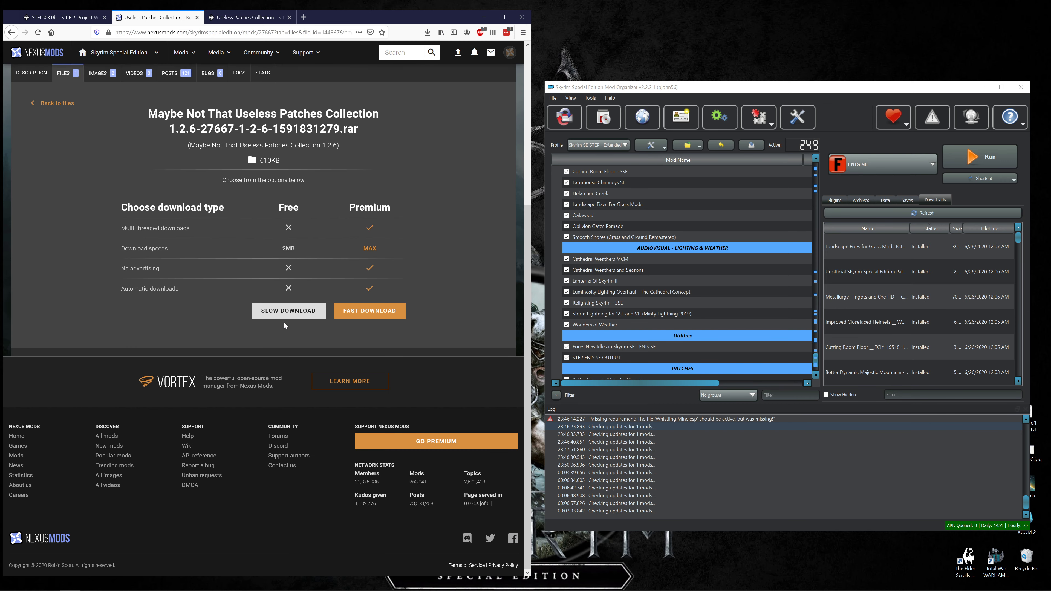
left_click(288, 313)
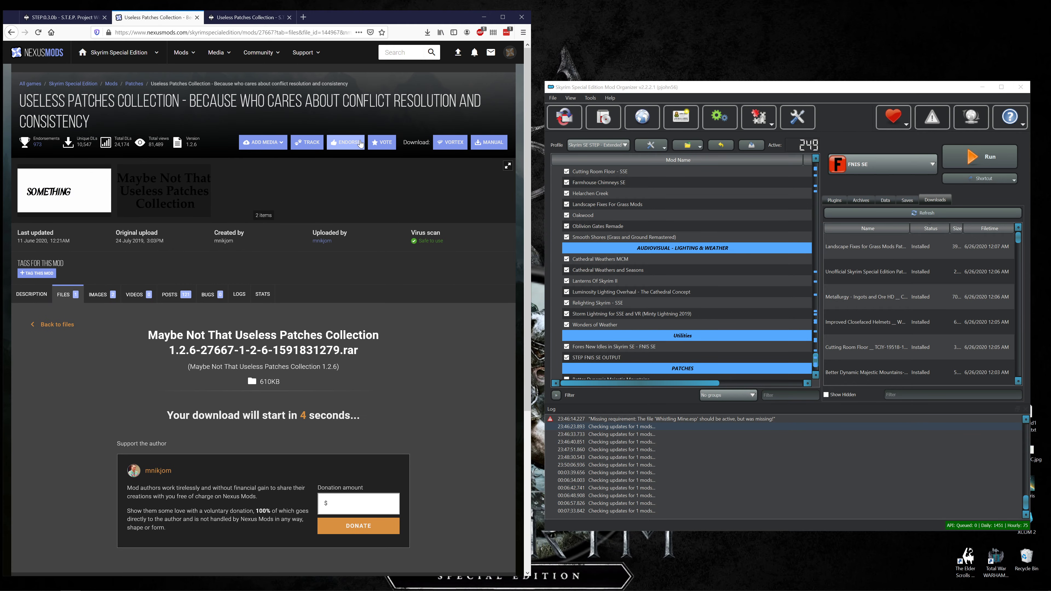
left_click(360, 143)
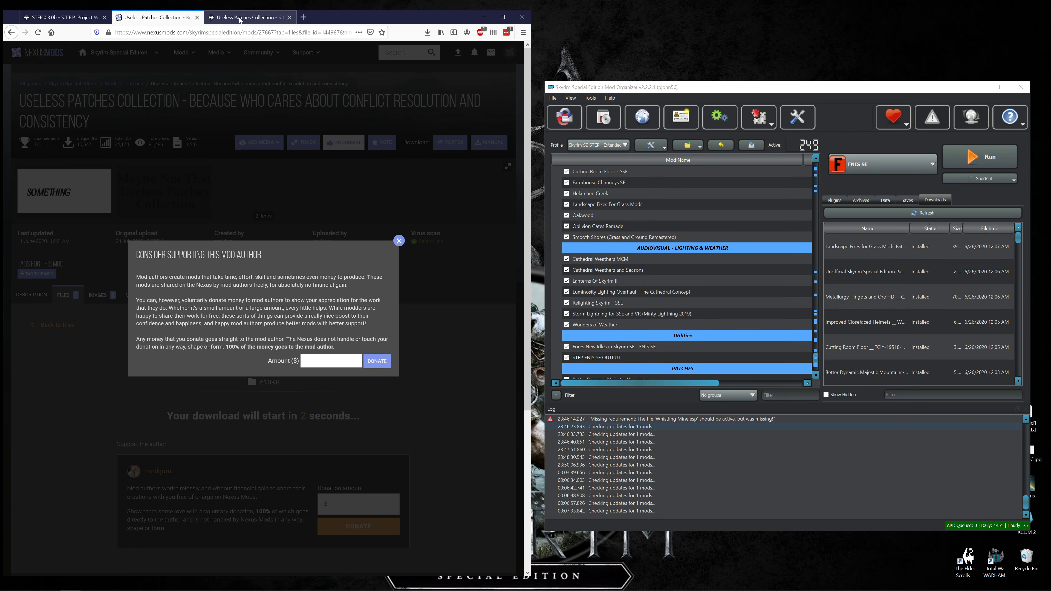
- Show the Useless Patches Collection recommendations and start installing the downloaded archive, keeping the installer window clear of the instructions
left_click(245, 18)
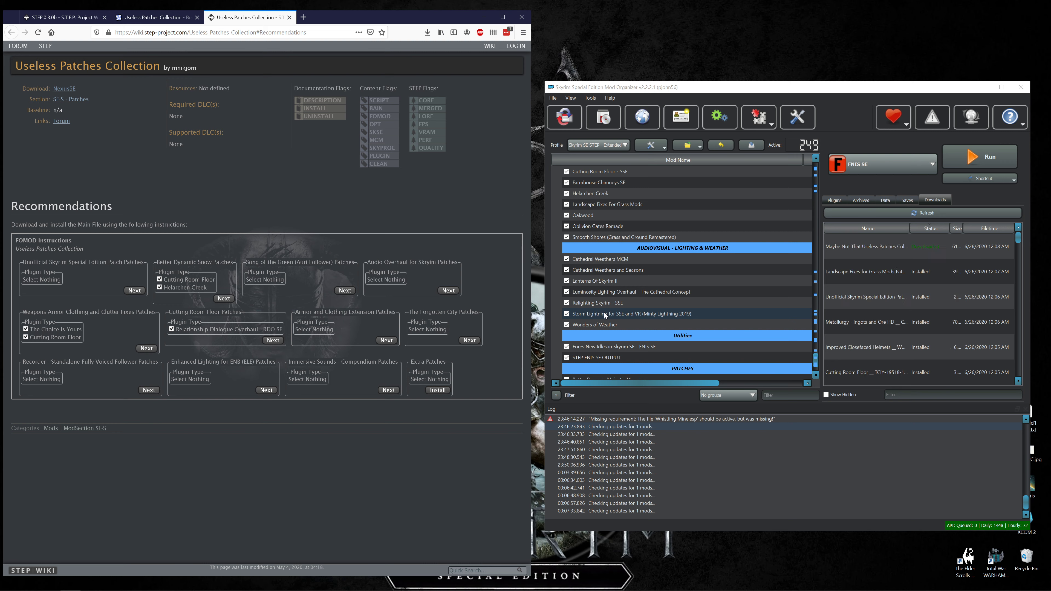
double_click(855, 245)
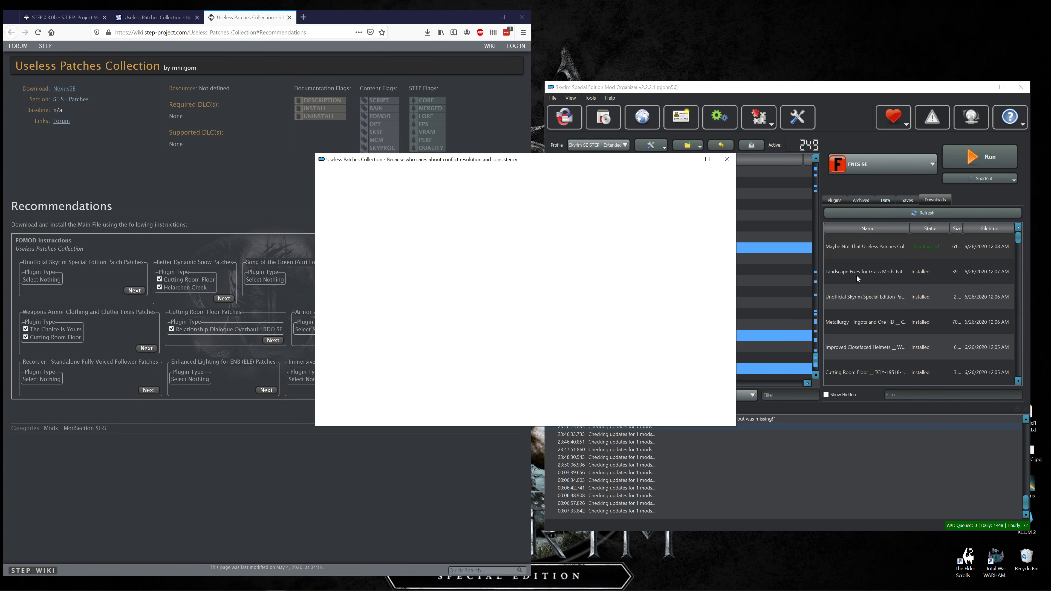
left_click_drag(479, 156, 726, 173)
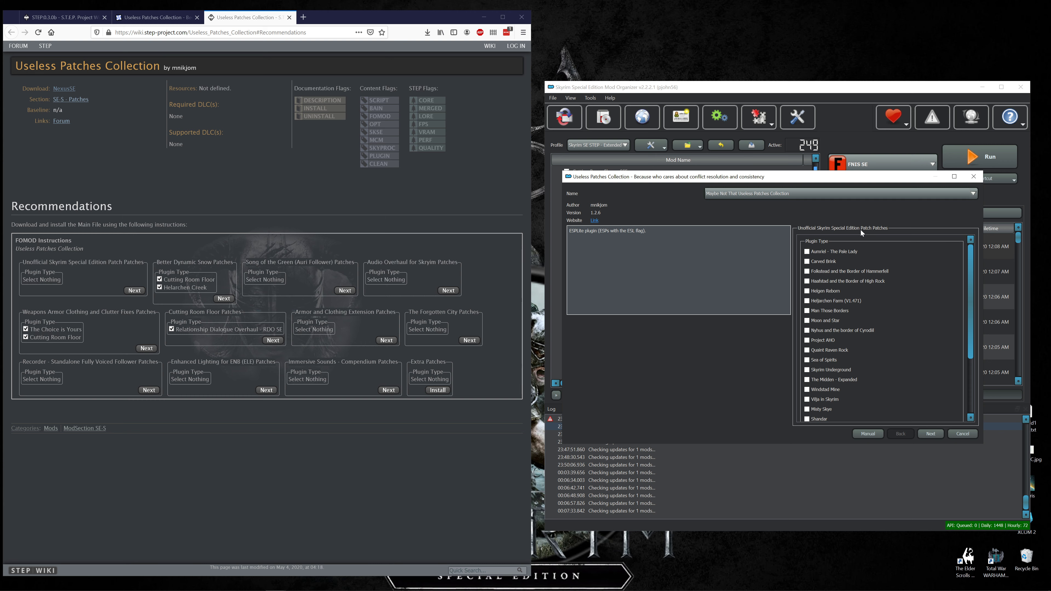
- Review the installer's full list of Unofficial Skyrim Special Edition Patch patches against the FOMOD instructions
left_click(928, 433)
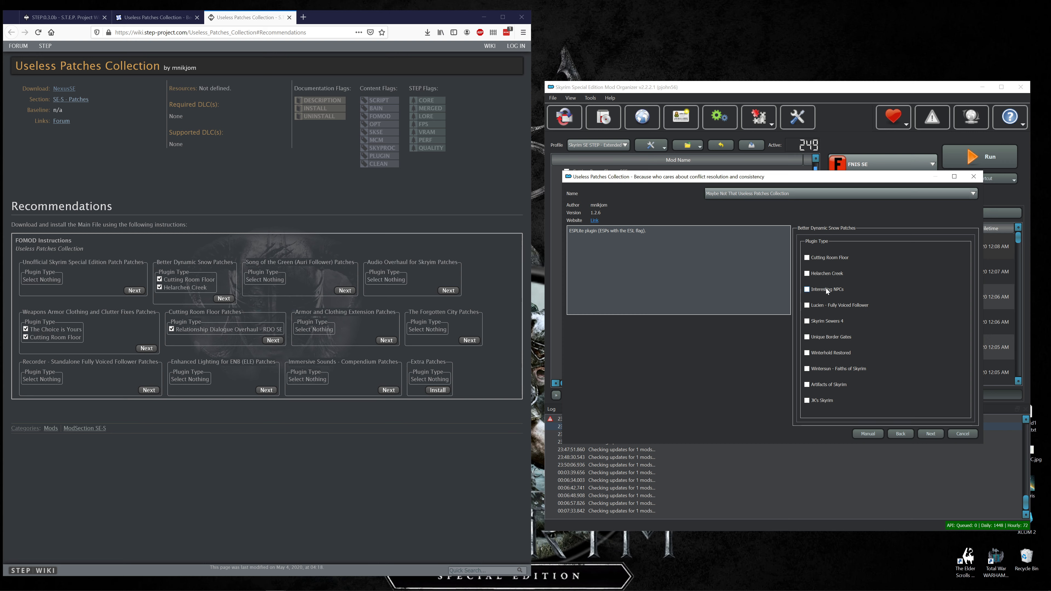
left_click(900, 435)
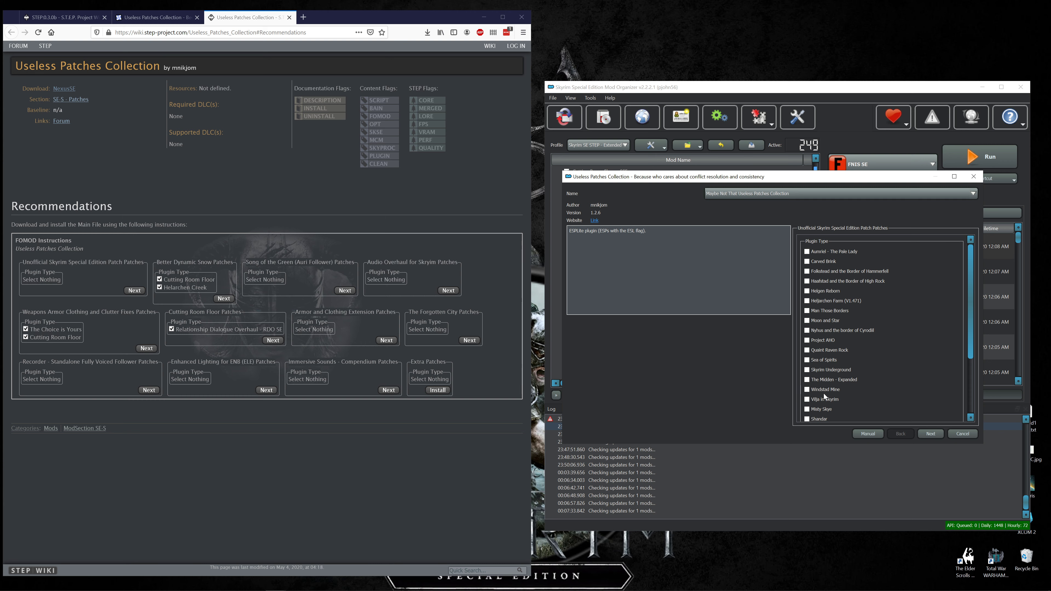
scroll(823, 399, "down", 3)
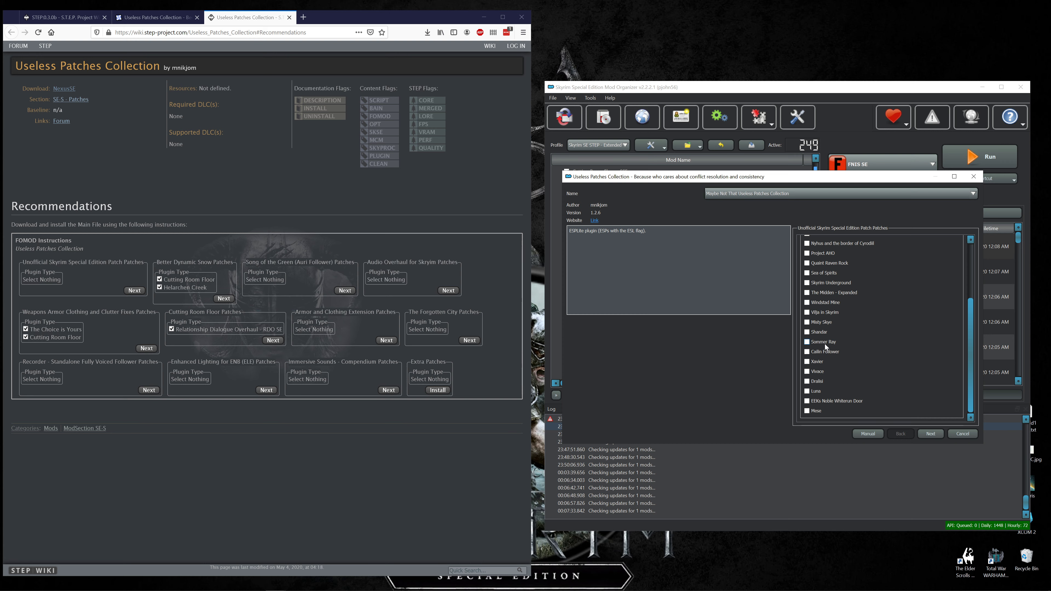
scroll(825, 346, "up", 3)
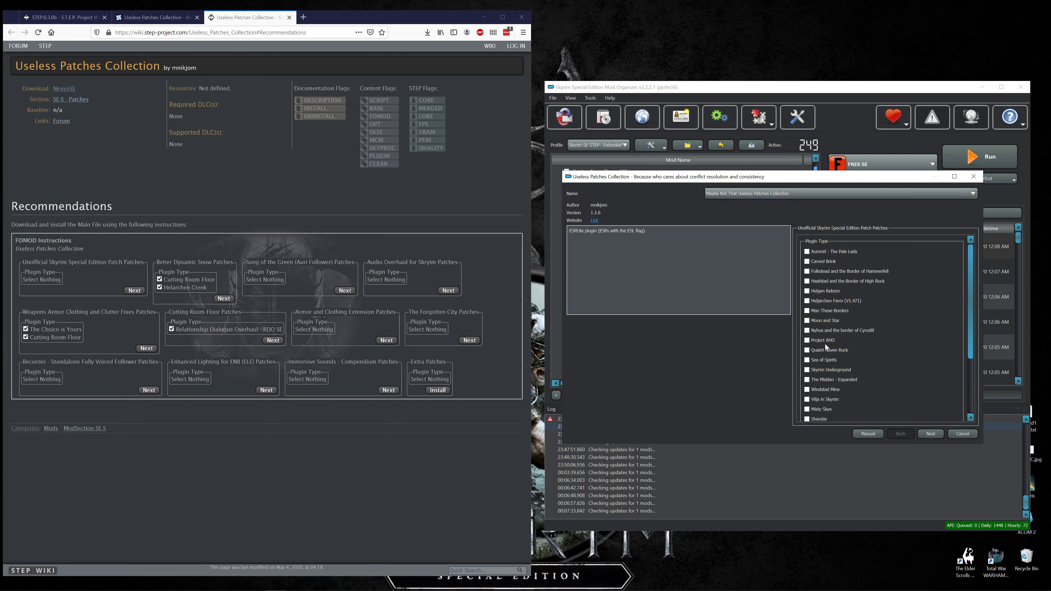
- Leave the Unofficial Skyrim Special Edition Patch patches unselected and choose Cutting Room Floor and Helarchen Creek for the Better Dynamic Snow patches
left_click(924, 434)
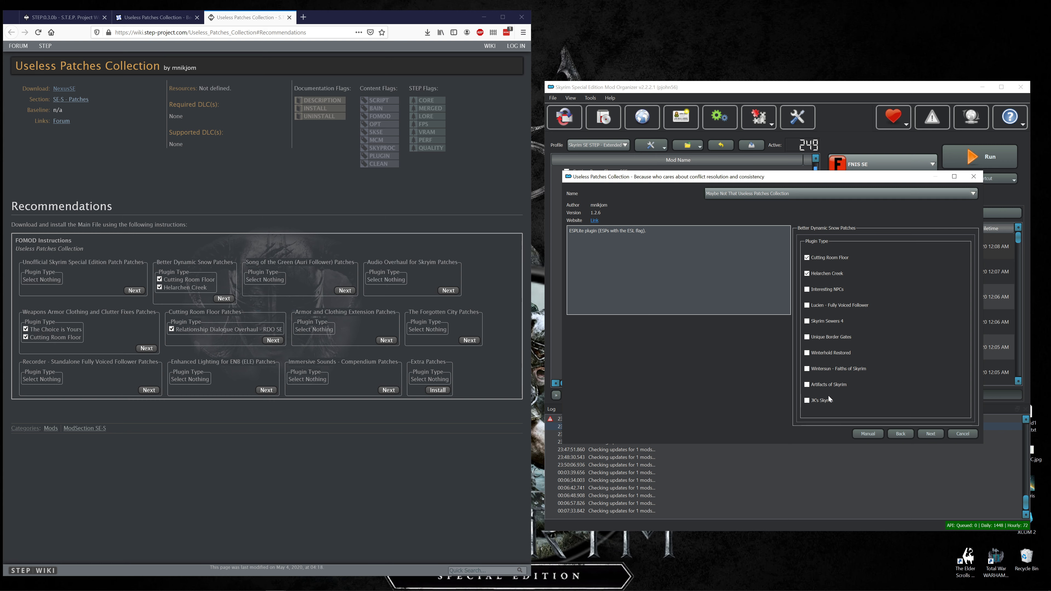
left_click(931, 433)
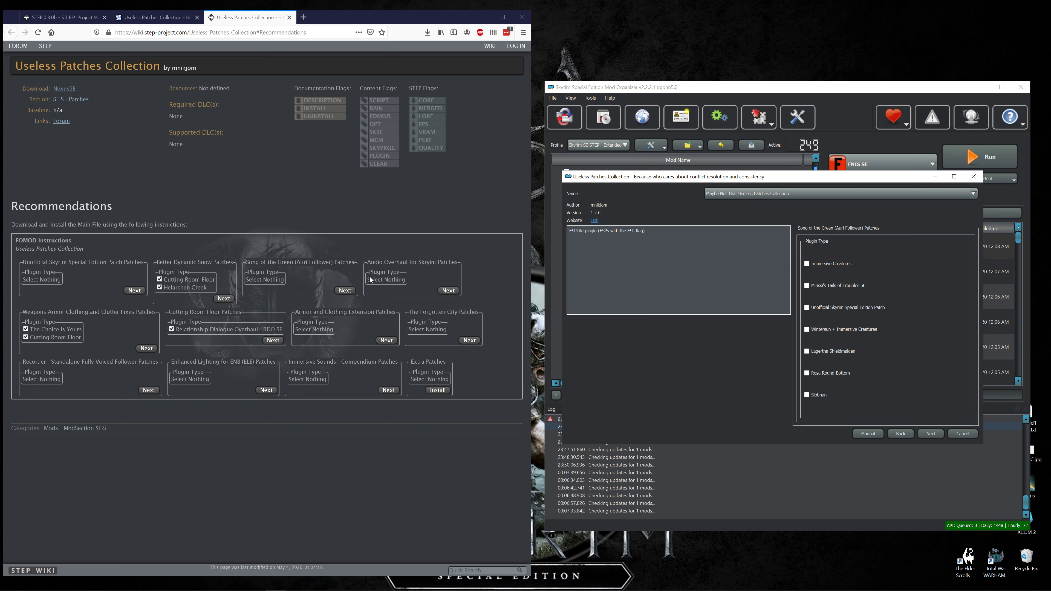
- Select nothing for the Song of the Green (Auri Follower) patches and recheck the Audio Overhaul for Skyrim patch options
left_click(928, 434)
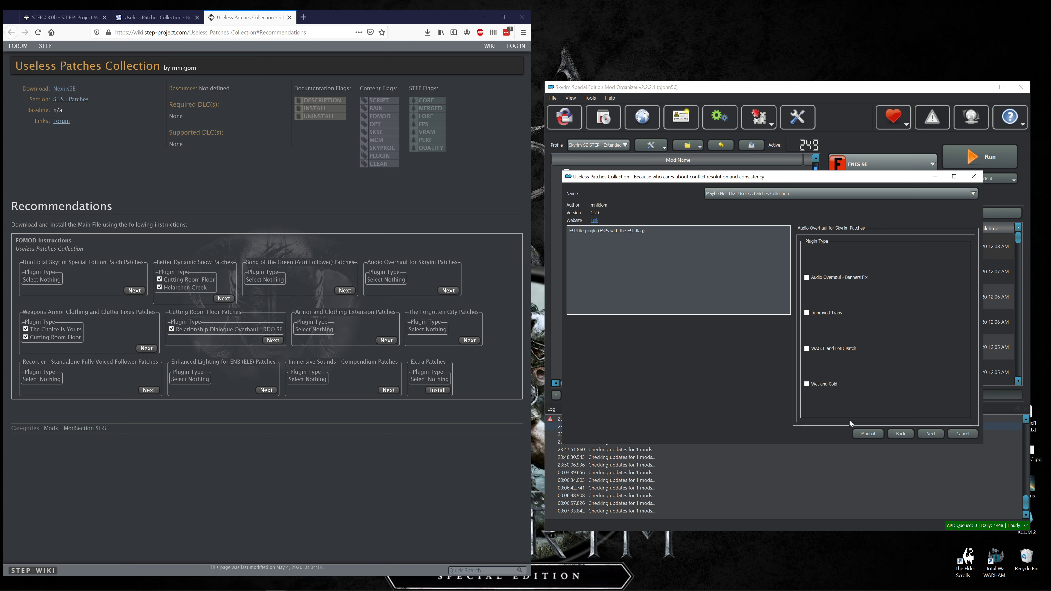
left_click(930, 433)
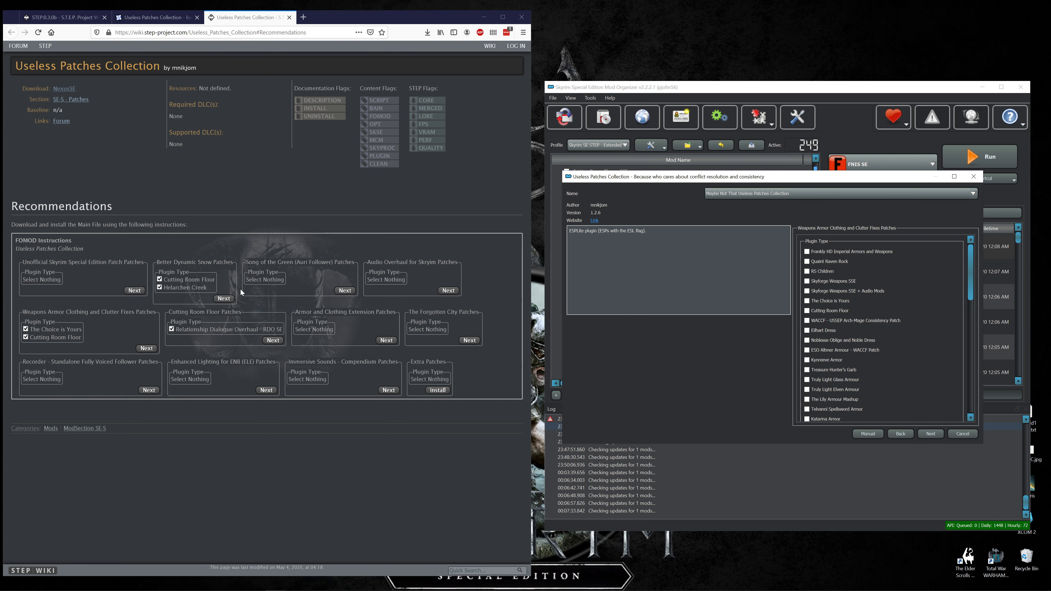
left_click(897, 434)
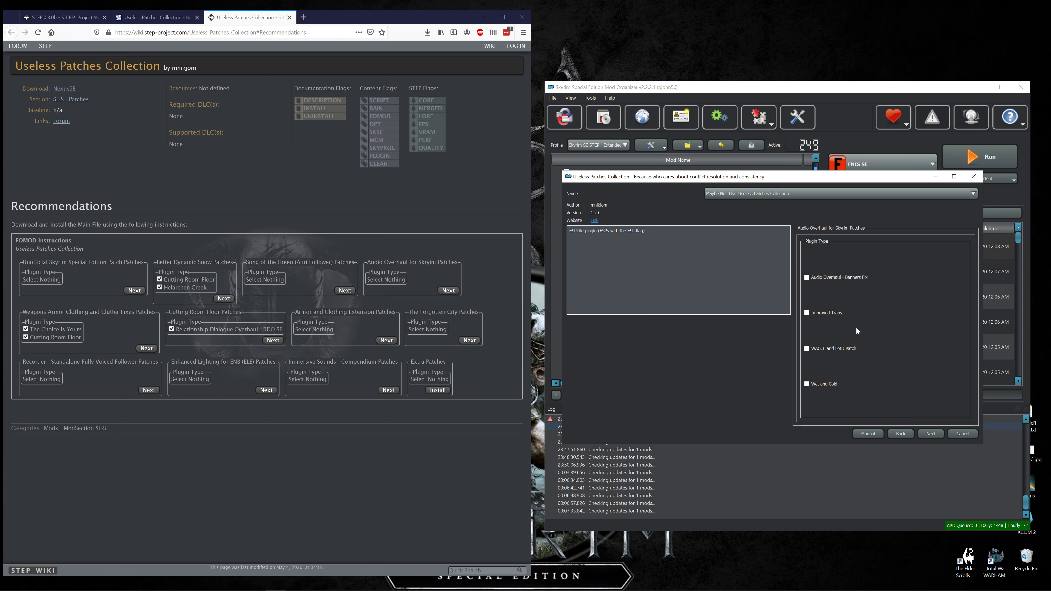
- Select no Audio Overhaul for Skyrim patches, choose The Choice is Yours and Cutting Room Floor for Weapons Armor Clothing and Clutter Fixes, and review that list
left_click(930, 434)
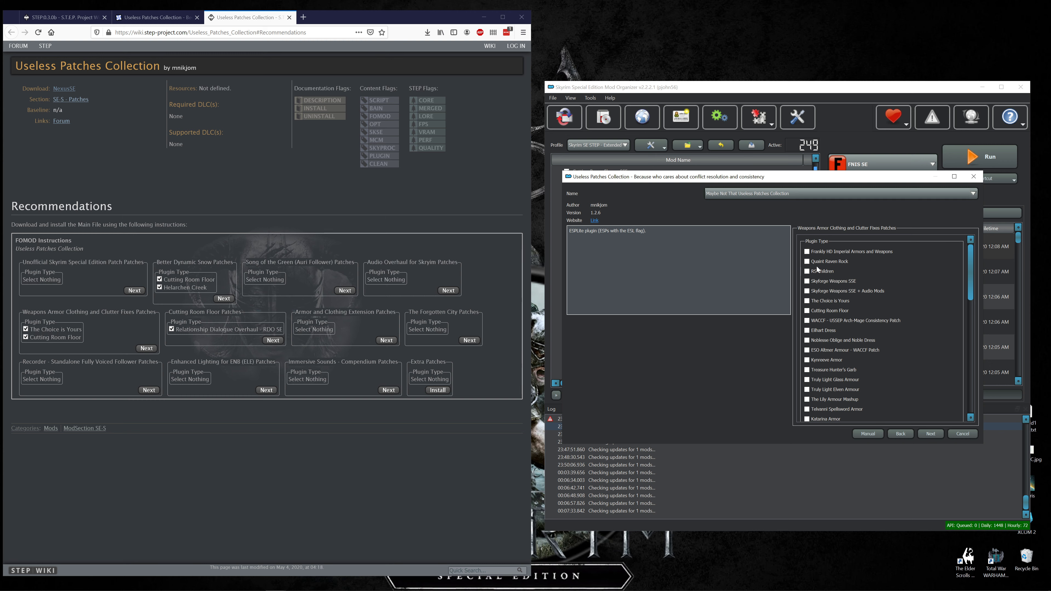
left_click(807, 301)
left_click(807, 310)
scroll(838, 399, "down", 2)
scroll(839, 409, "down", 6)
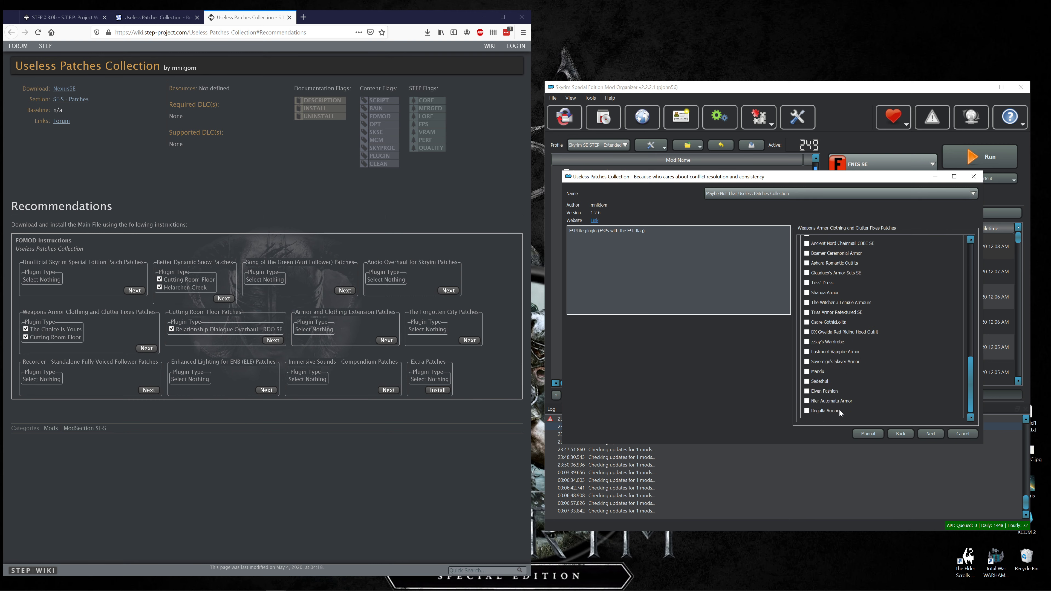
scroll(839, 410, "up", 4)
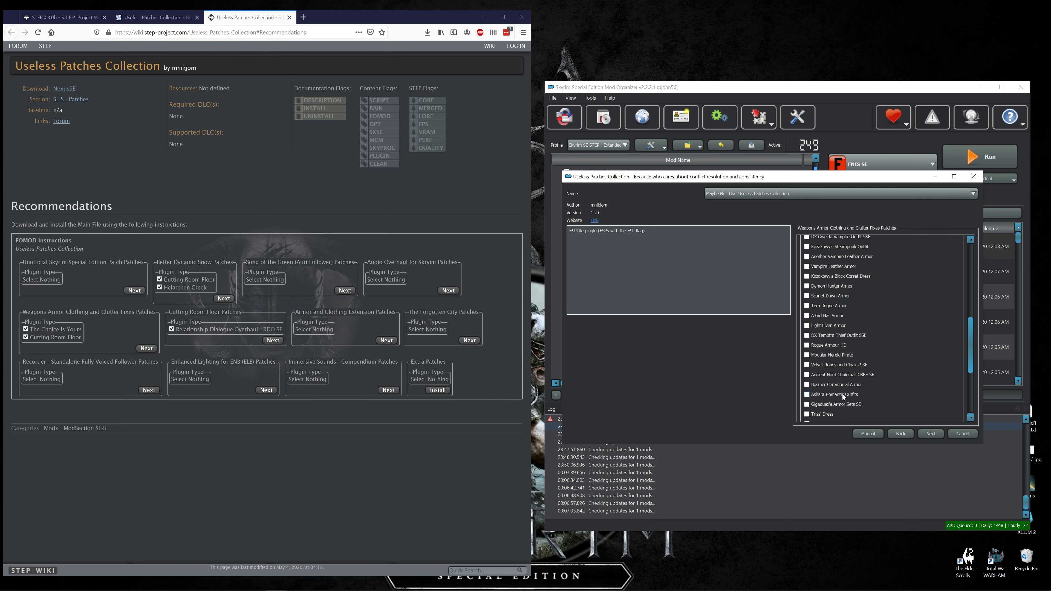
scroll(845, 355, "up", 7)
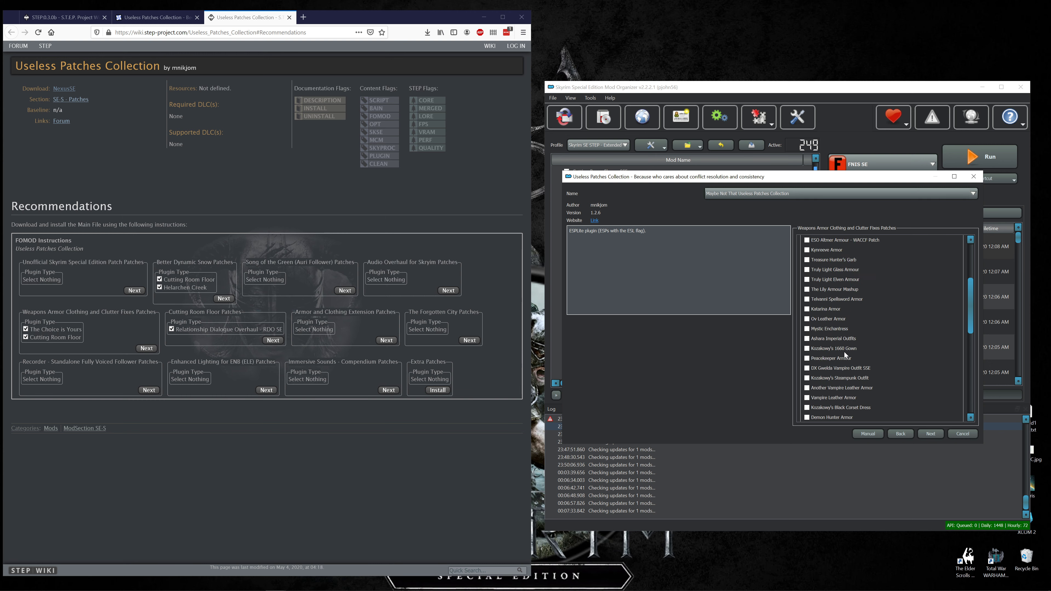
scroll(846, 355, "up", 2)
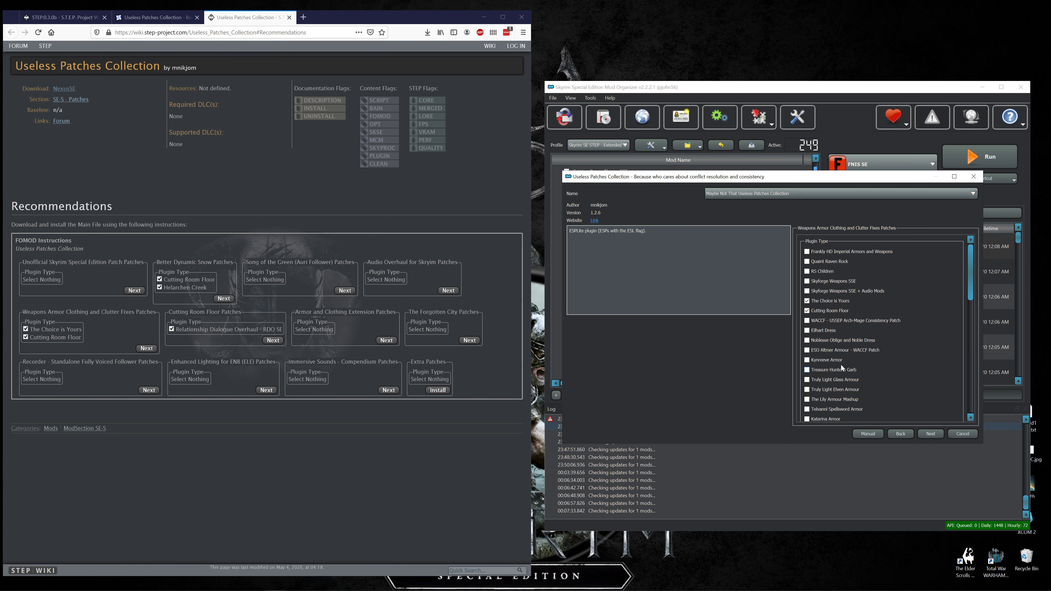
- Choose Relationship Dialogue Overhaul - RDO SE for the Cutting Room Floor patches, selecting nothing for Armor and Clothing Extension and The Forgotten City
left_click(930, 433)
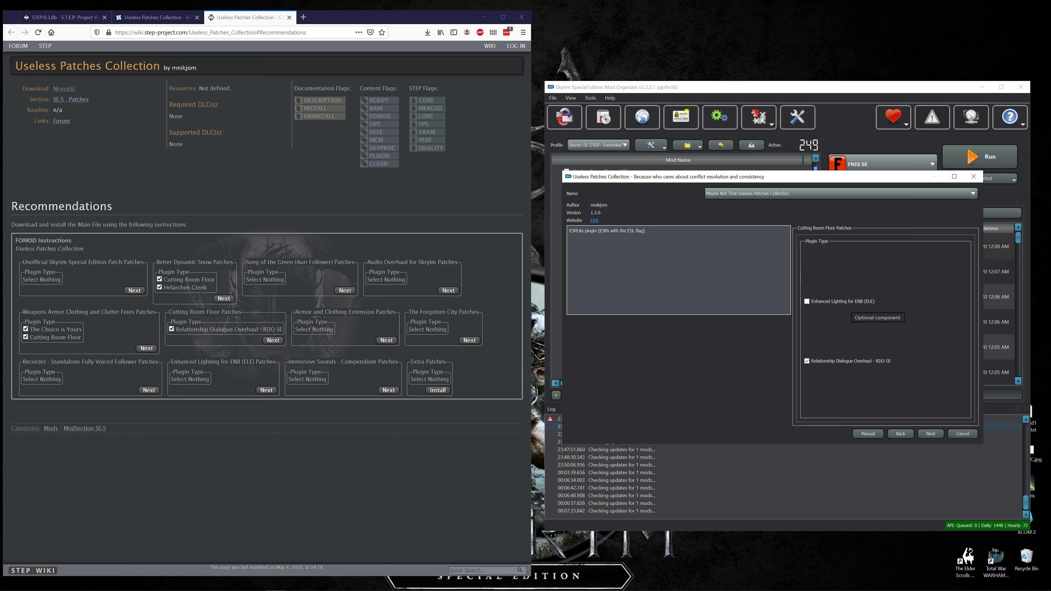
left_click(928, 434)
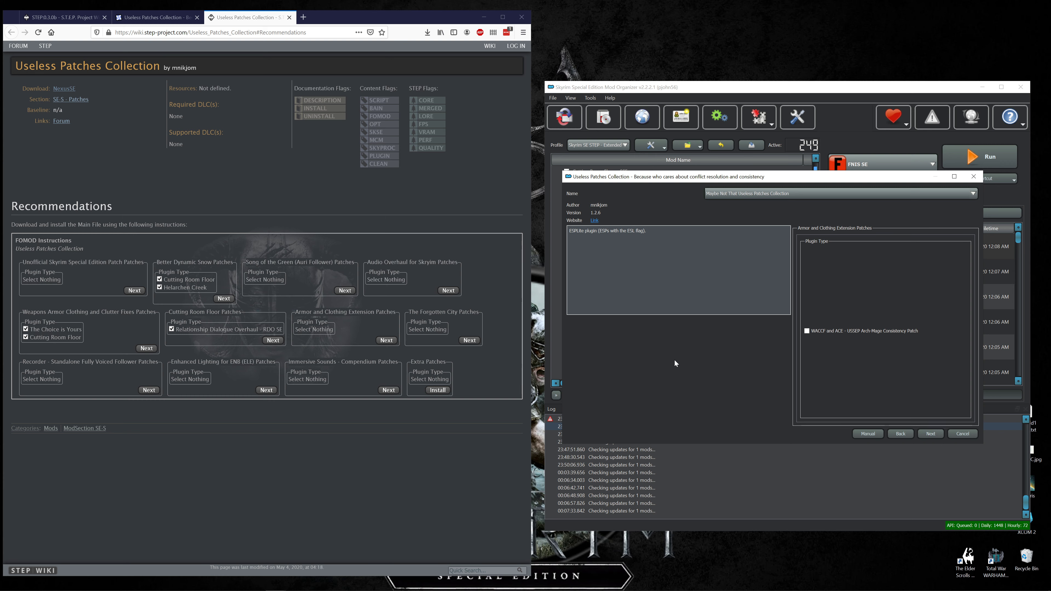
left_click(930, 434)
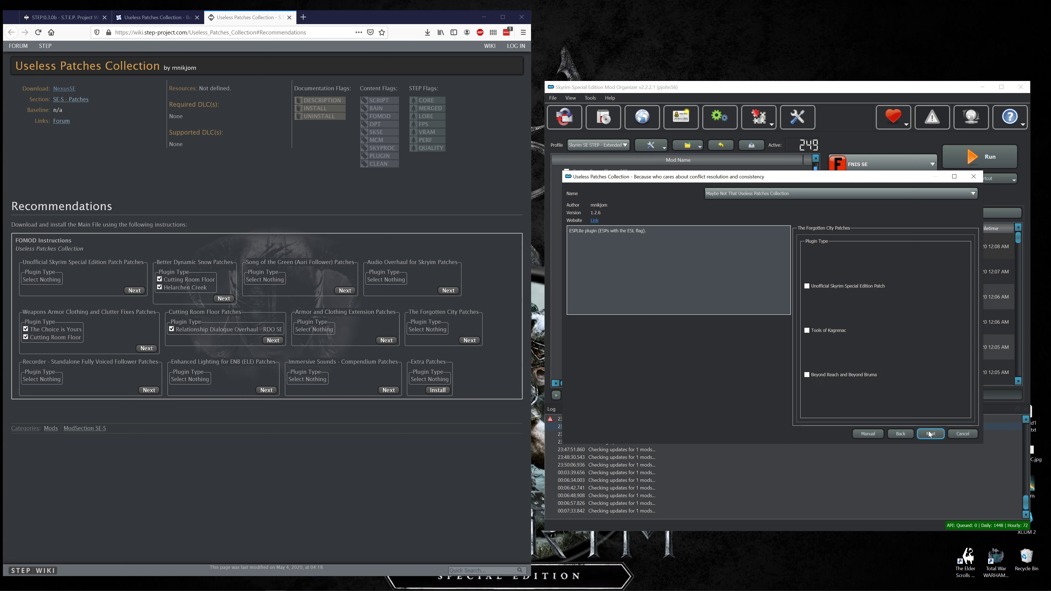
mouse_move(841, 375)
left_click(930, 434)
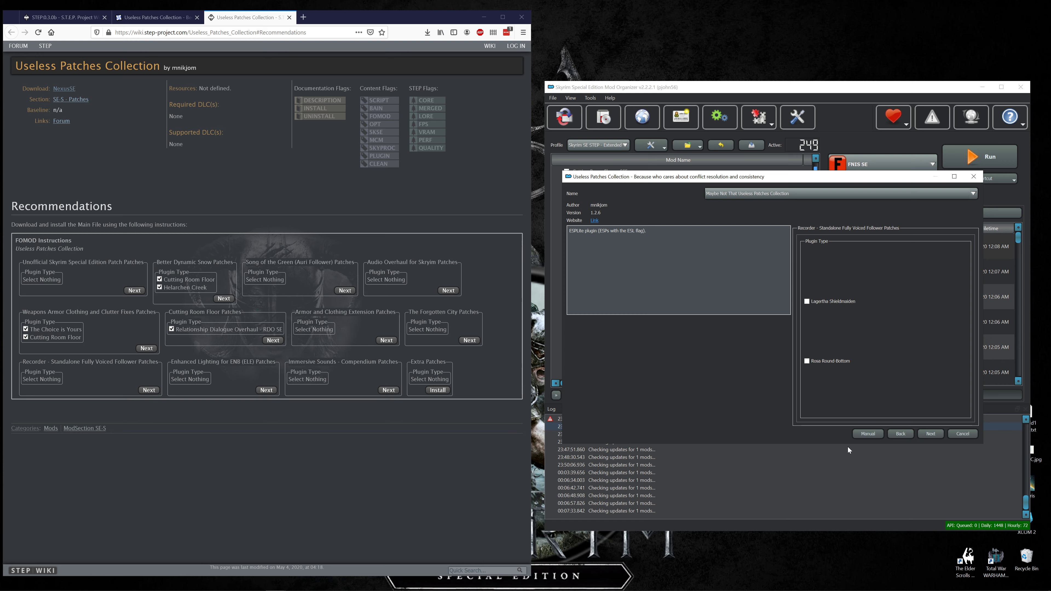
- Leave the Recorder, Enhanced Lighting for ENB, Immersive Sounds and Extra Patches unselected and install the Useless Patches Collection
left_click(930, 434)
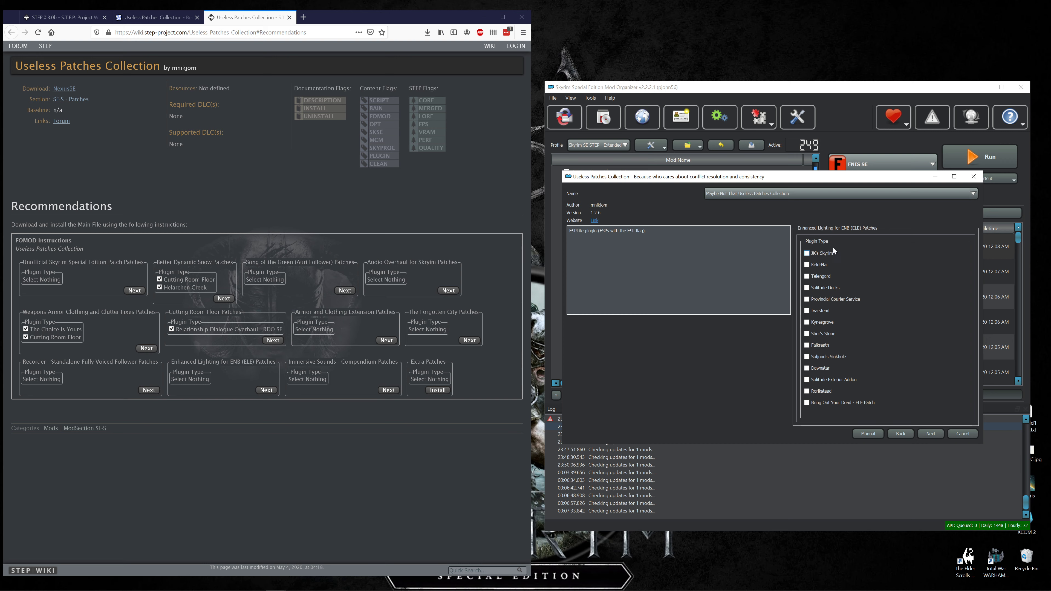
left_click(924, 433)
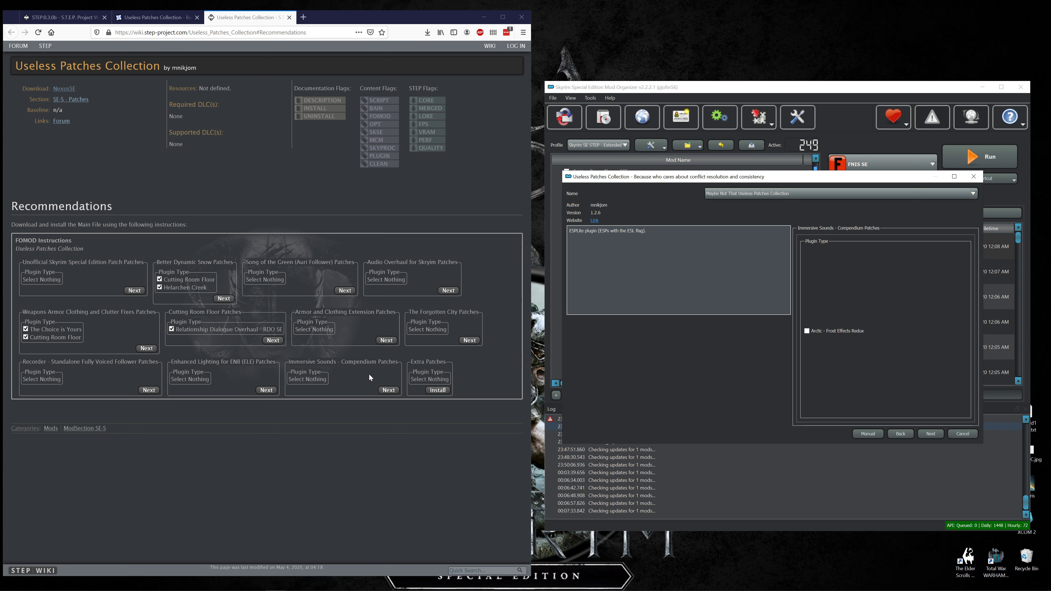
left_click(927, 433)
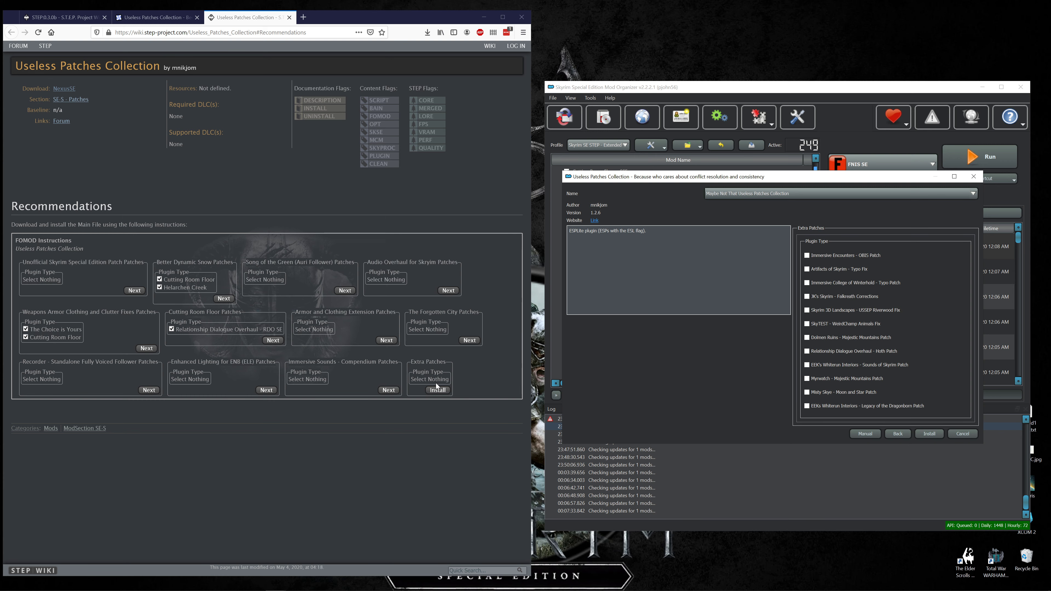
left_click(934, 434)
scroll(689, 360, "down", 2)
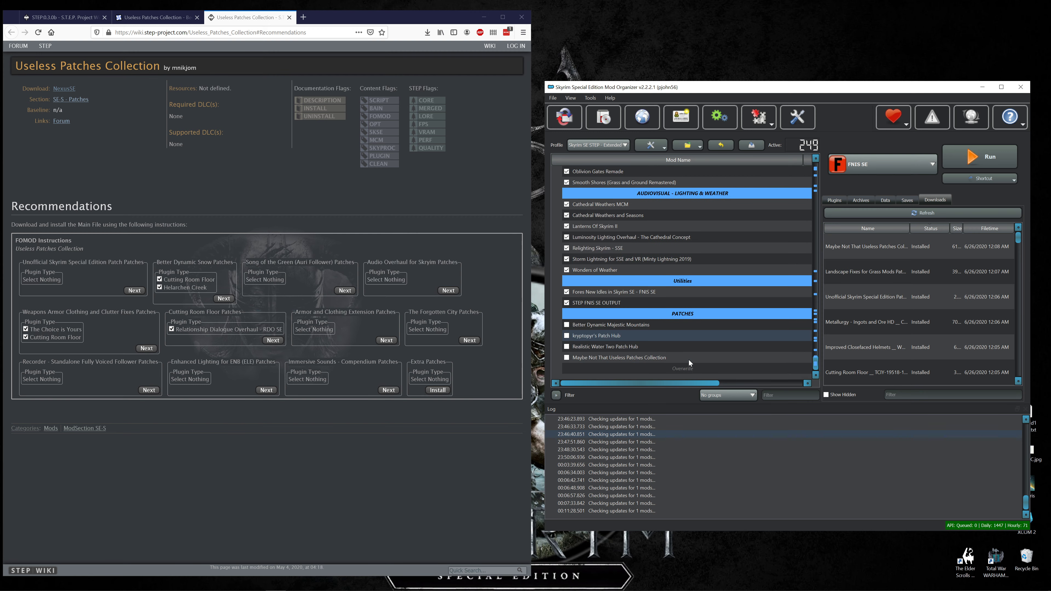
- Close the Useless Patches Collection pages and open the STEP Skyrim SE Patches instructions and the mod's file list on Nexus Mods
left_click(289, 17)
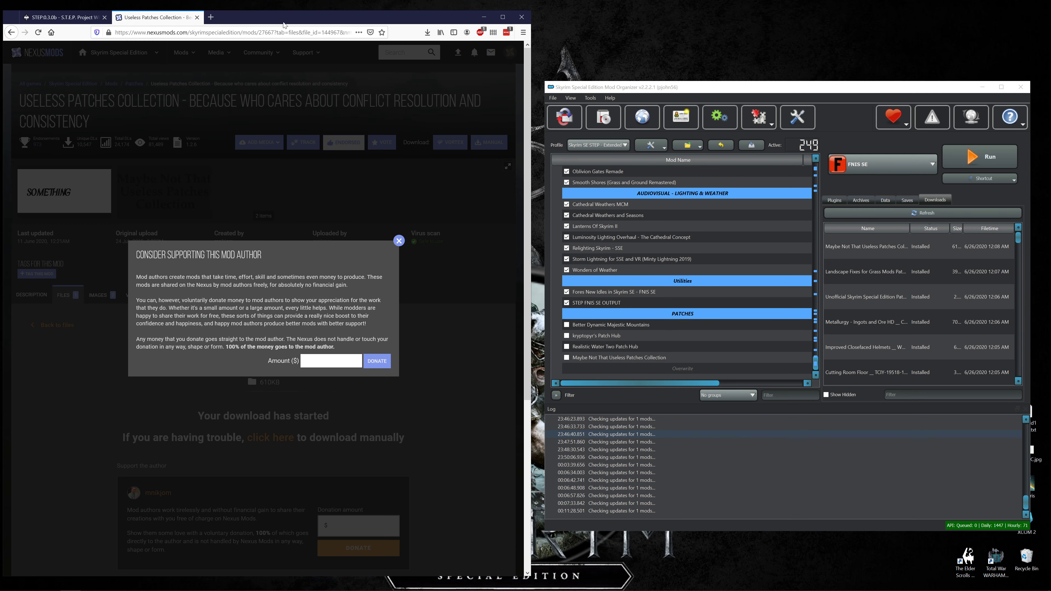
left_click(197, 18)
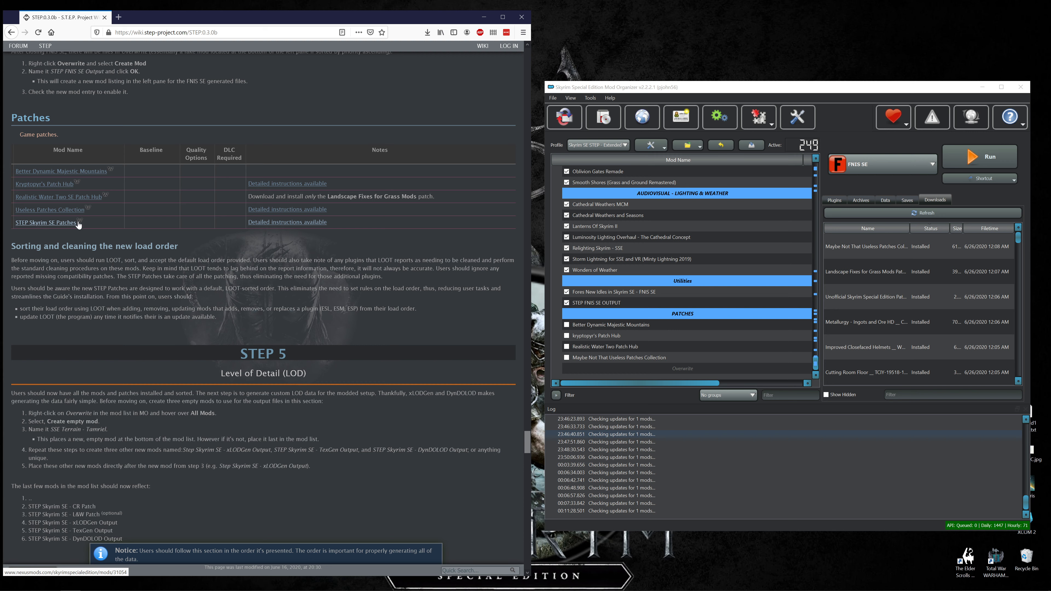
middle_click(59, 225)
middle_click(265, 222)
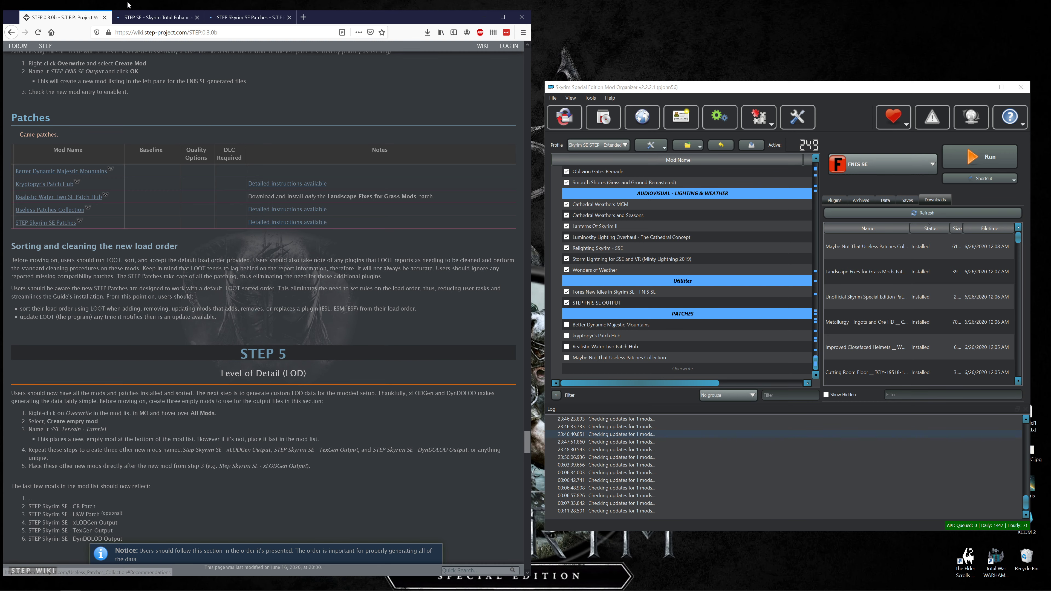
left_click(139, 17)
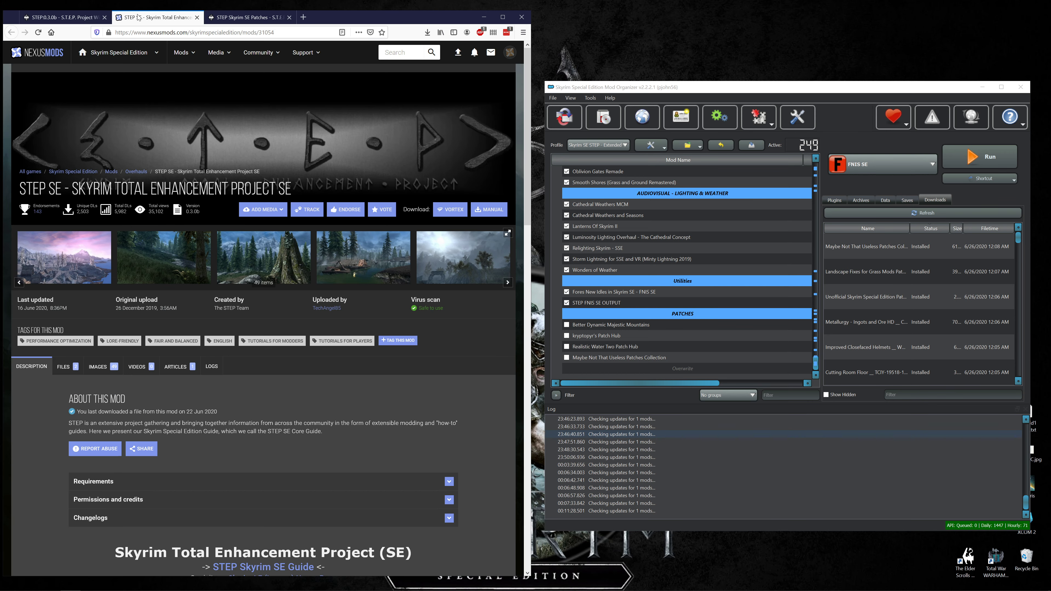
left_click(66, 366)
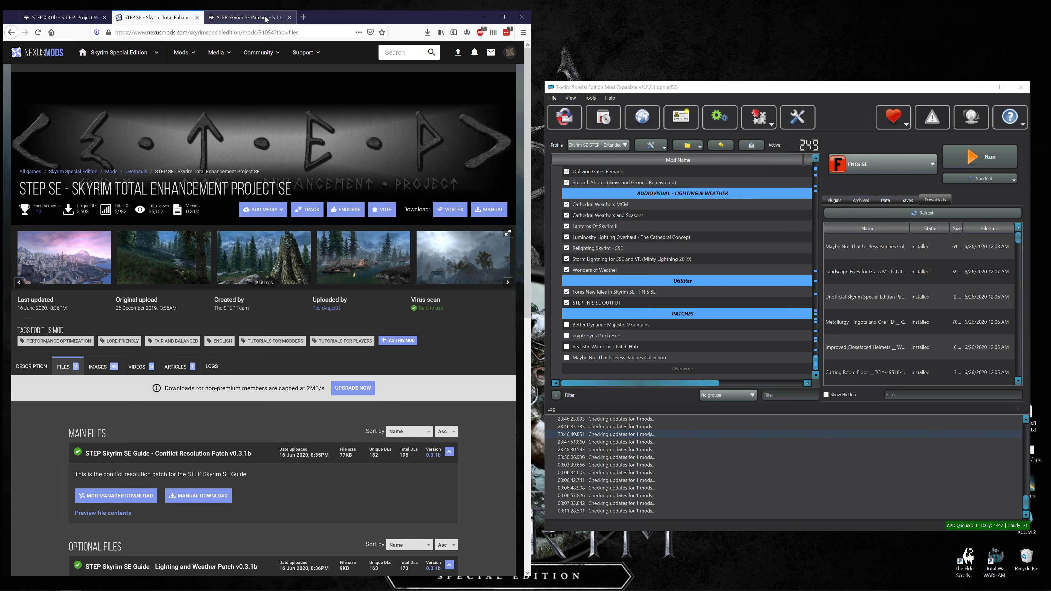
- Endorse the STEP SE mod and check the STEP Skyrim SE Patches recommendations for the required files
left_click(342, 213)
left_click(237, 17)
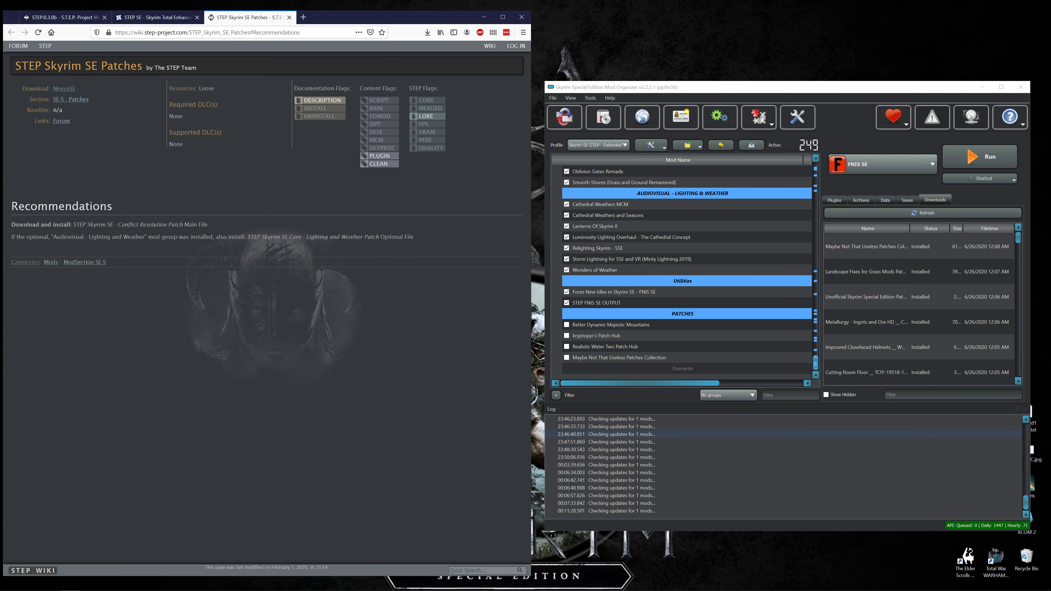
left_click(153, 17)
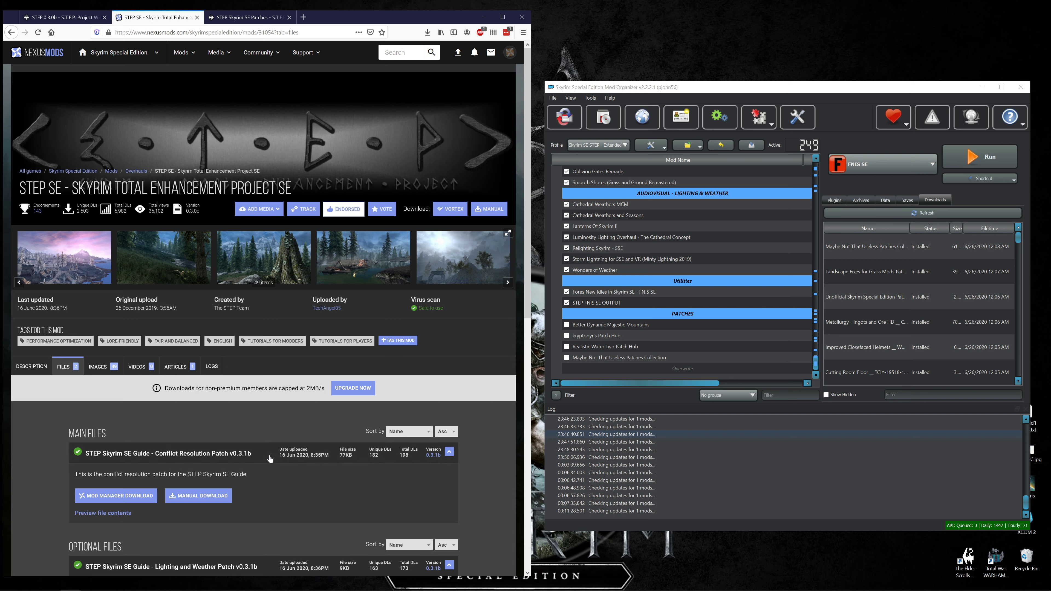
- Download the main file STEP Skyrim SE Guide - Conflict Resolution Patch v0.3.1b to the mod manager using the slow download
left_click(118, 496)
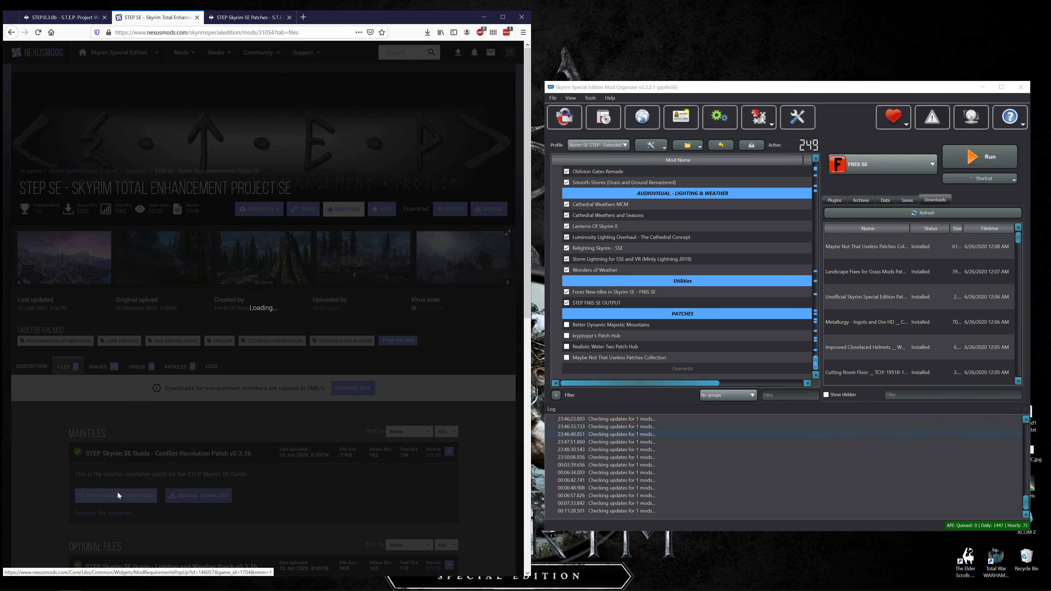
left_click(167, 345)
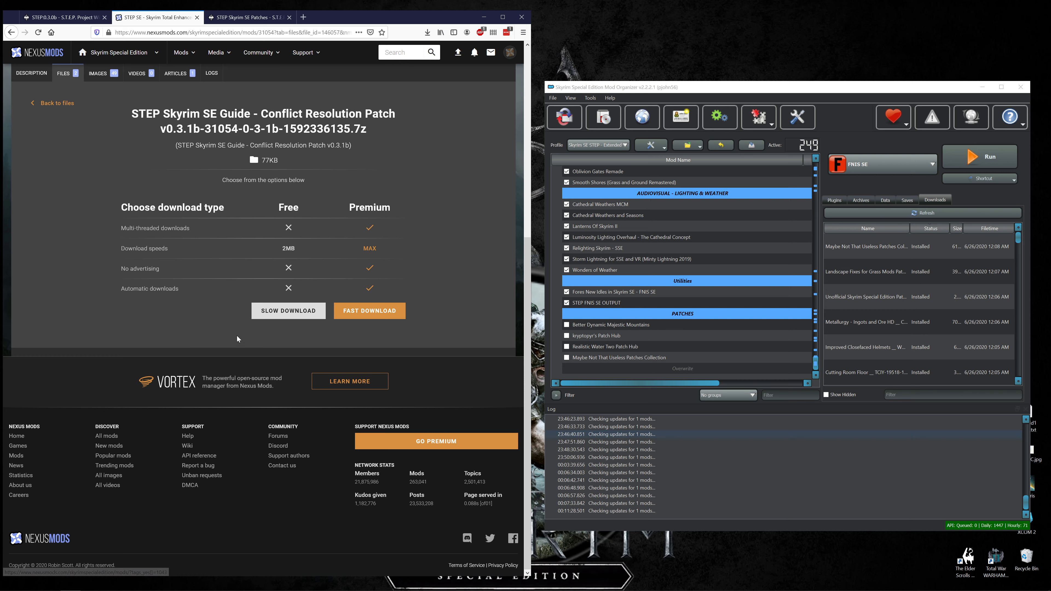
left_click(304, 317)
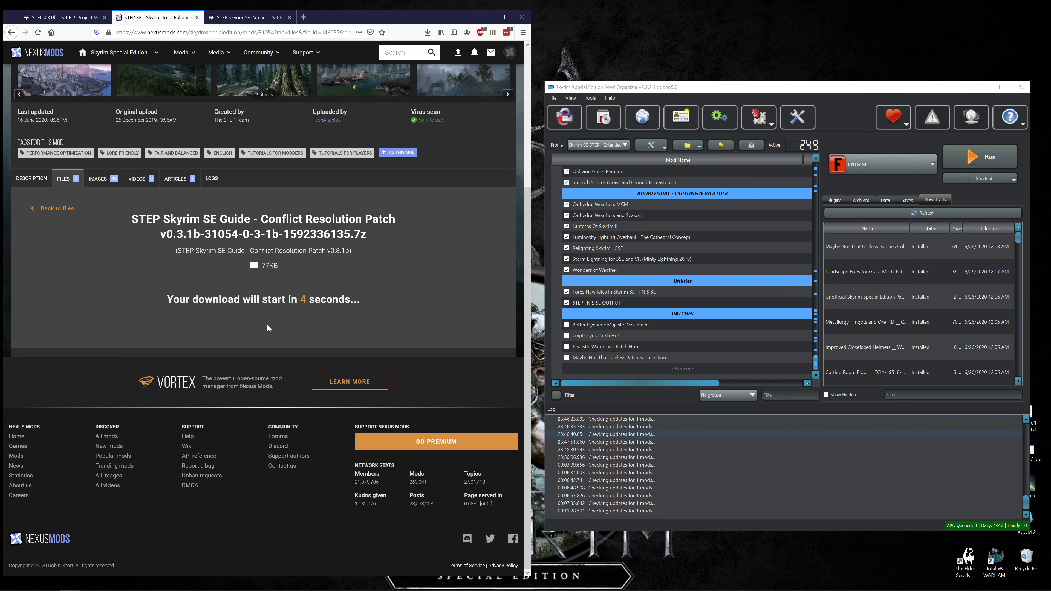
scroll(267, 325, "up", 3)
- Recheck the STEP Skyrim SE Patches recommendations and install the downloaded Conflict Resolution Patch in Mod Organizer
left_click(233, 17)
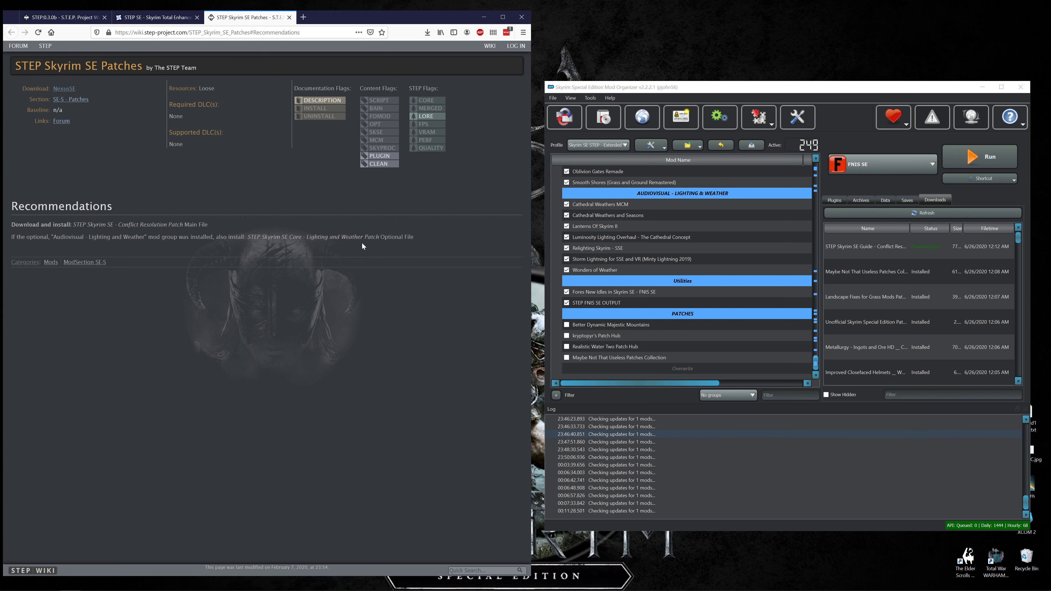
left_click(155, 17)
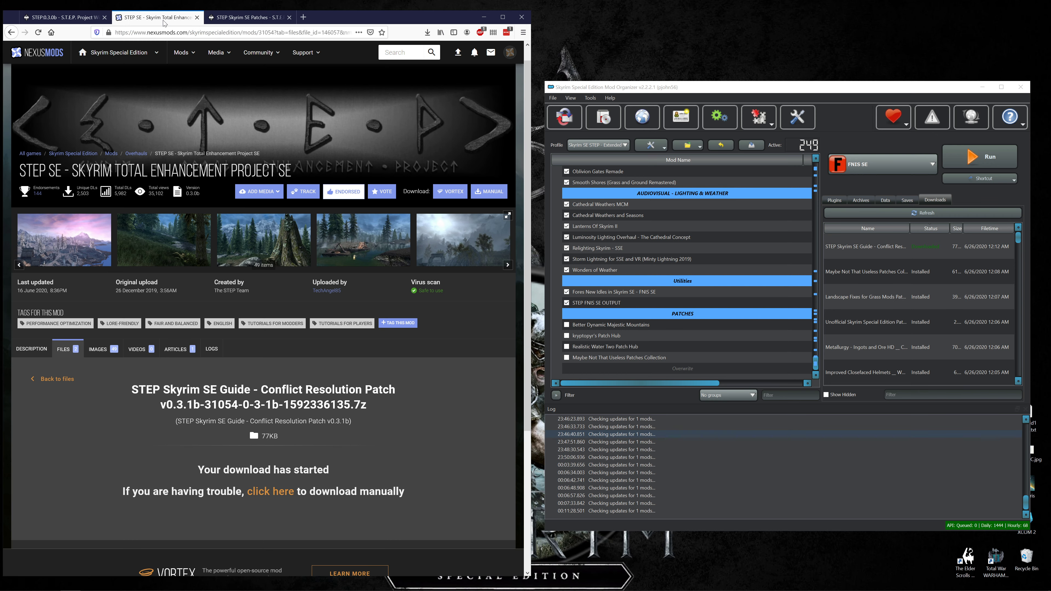
right_click(906, 253)
left_click(910, 258)
left_click(845, 321)
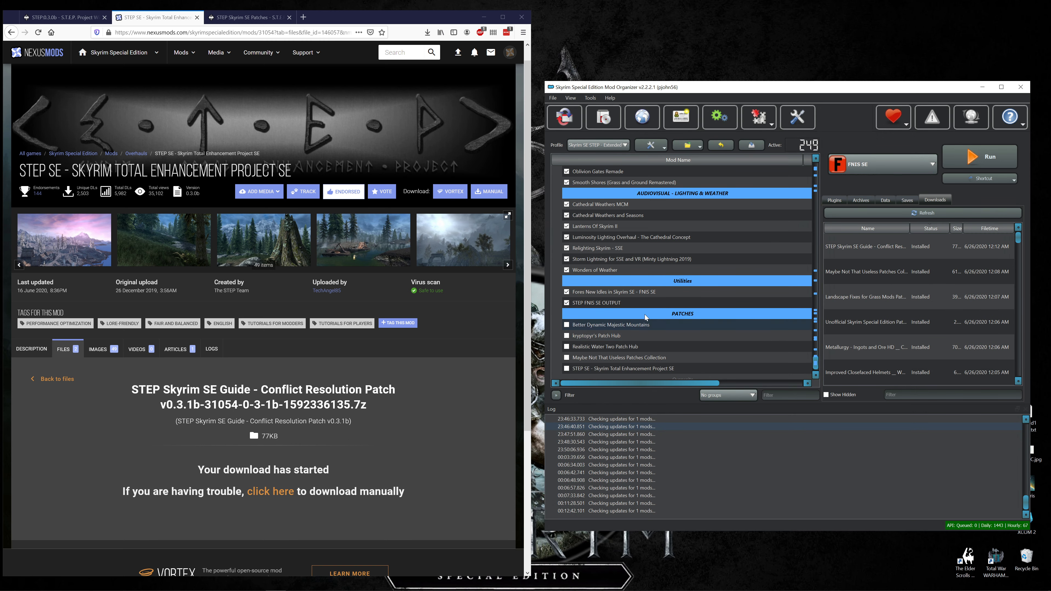
- Download the optional file STEP Skyrim SE Guide - Lighting and Weather Patch v0.3.1b to the mod manager using the slow download
scroll(124, 406, "down", 5)
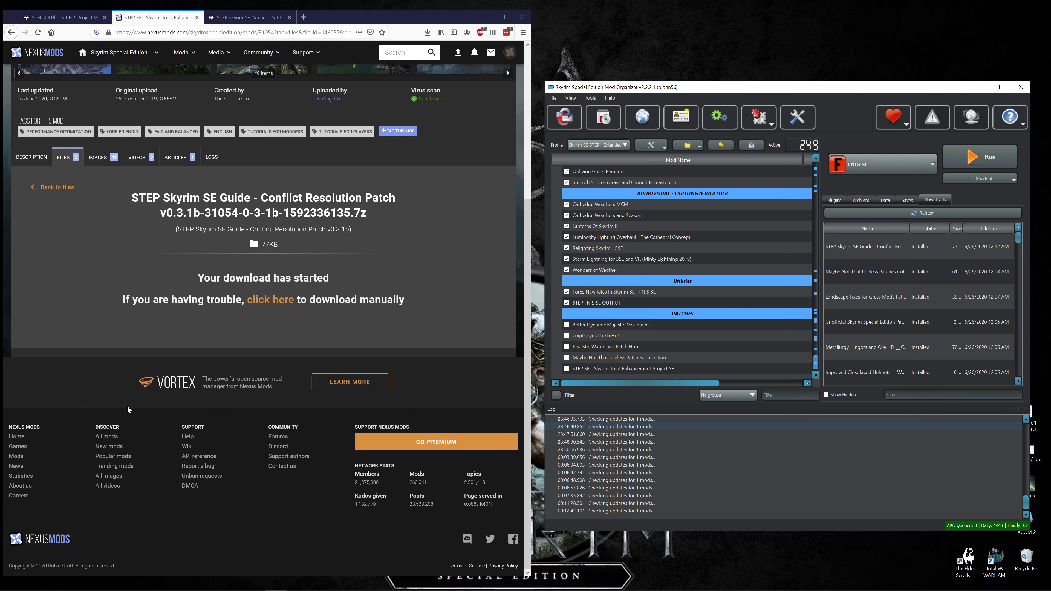
scroll(127, 398, "up", 5)
left_click(58, 369)
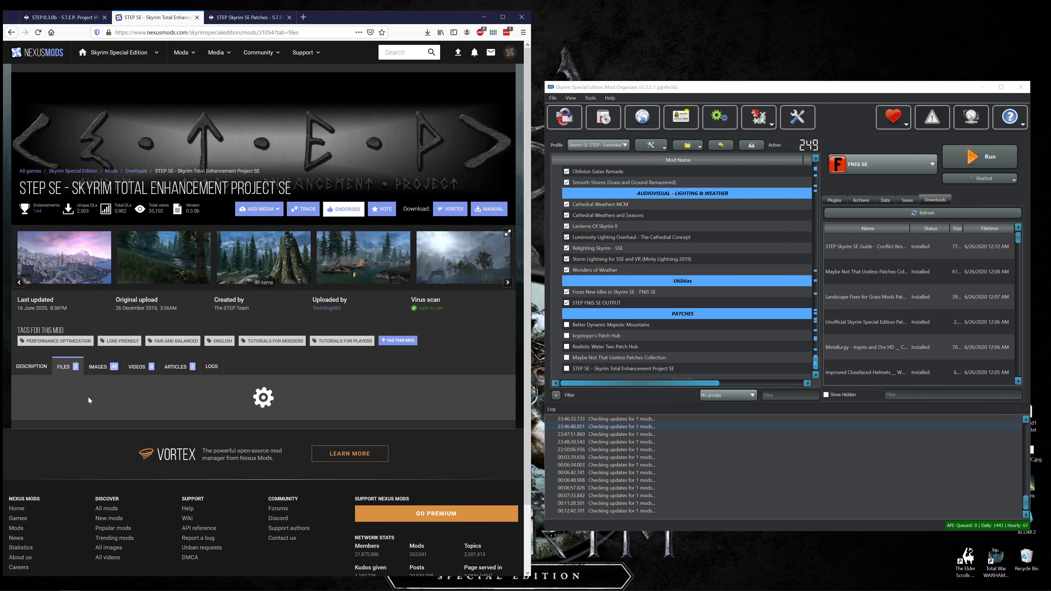
scroll(112, 372, "down", 6)
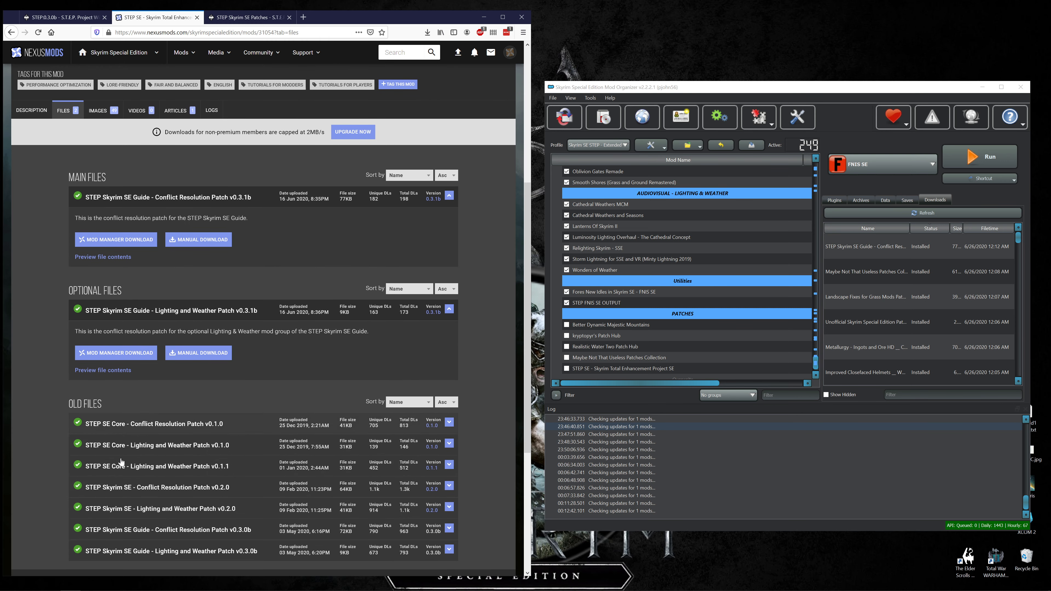
left_click(128, 351)
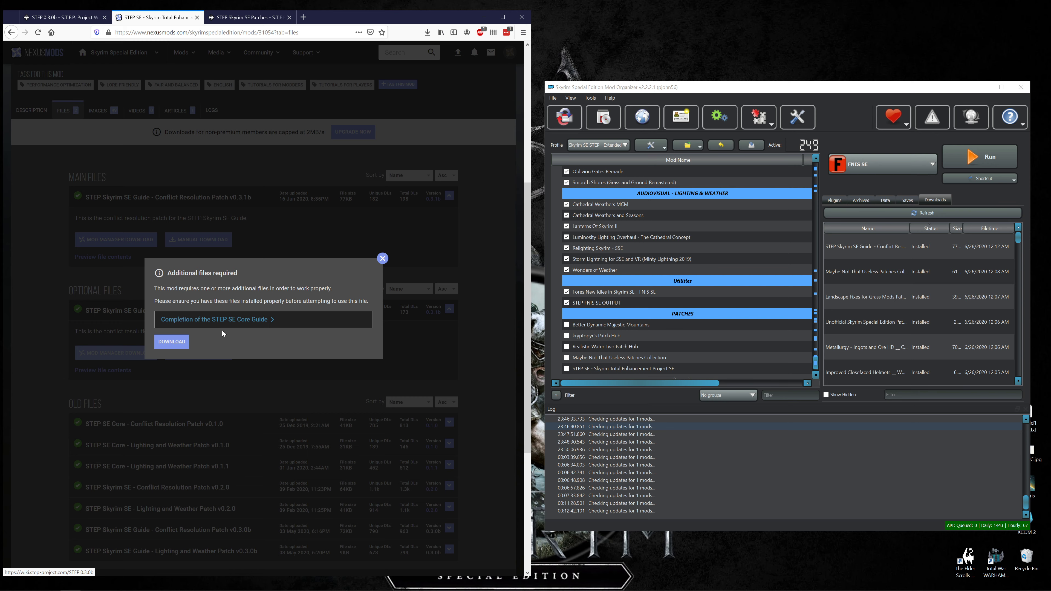
left_click(173, 342)
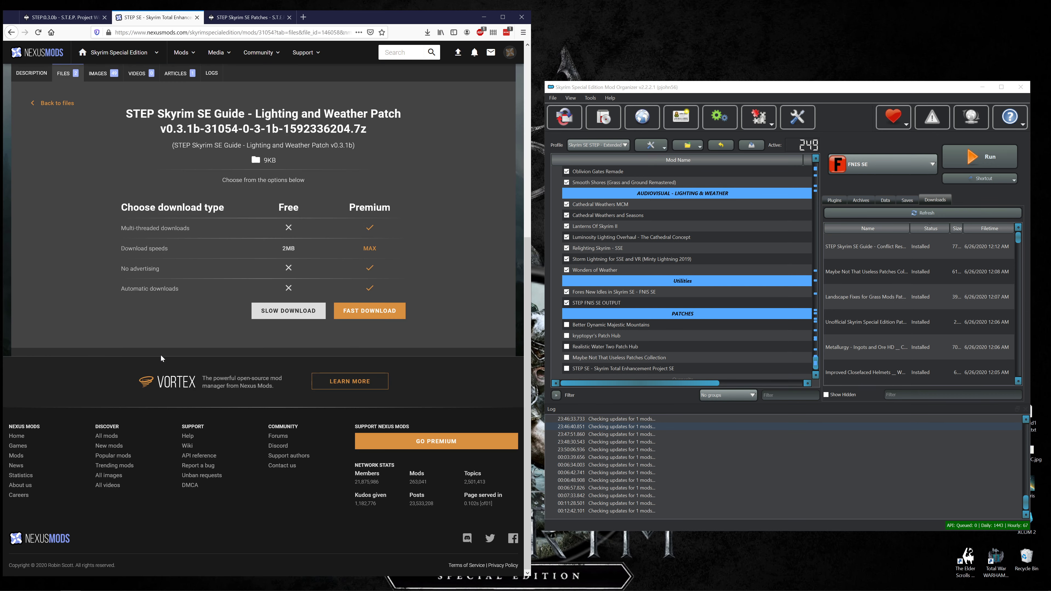
left_click(298, 311)
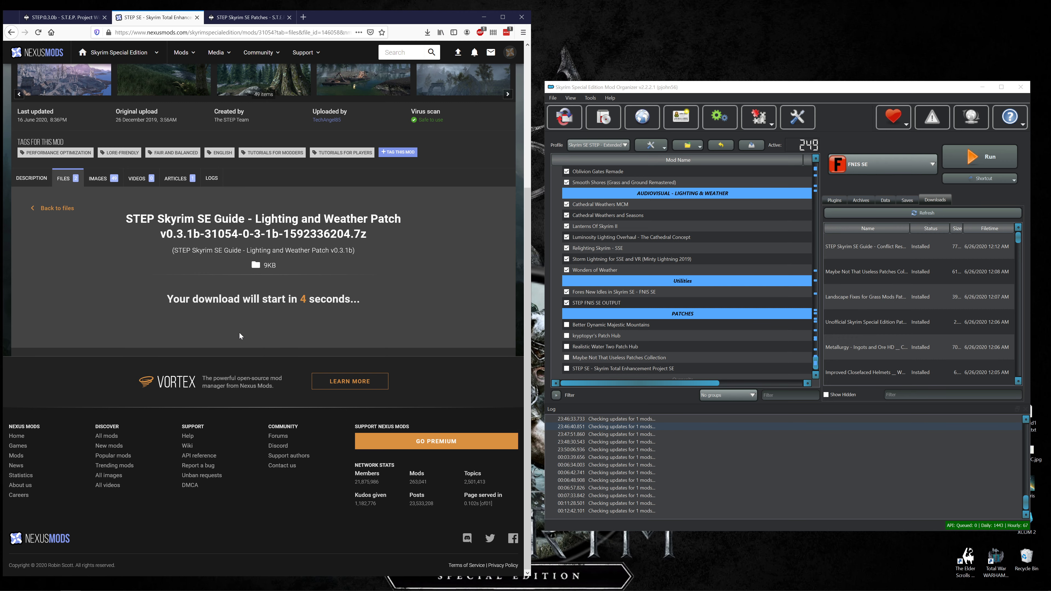
scroll(239, 333, "up", 4)
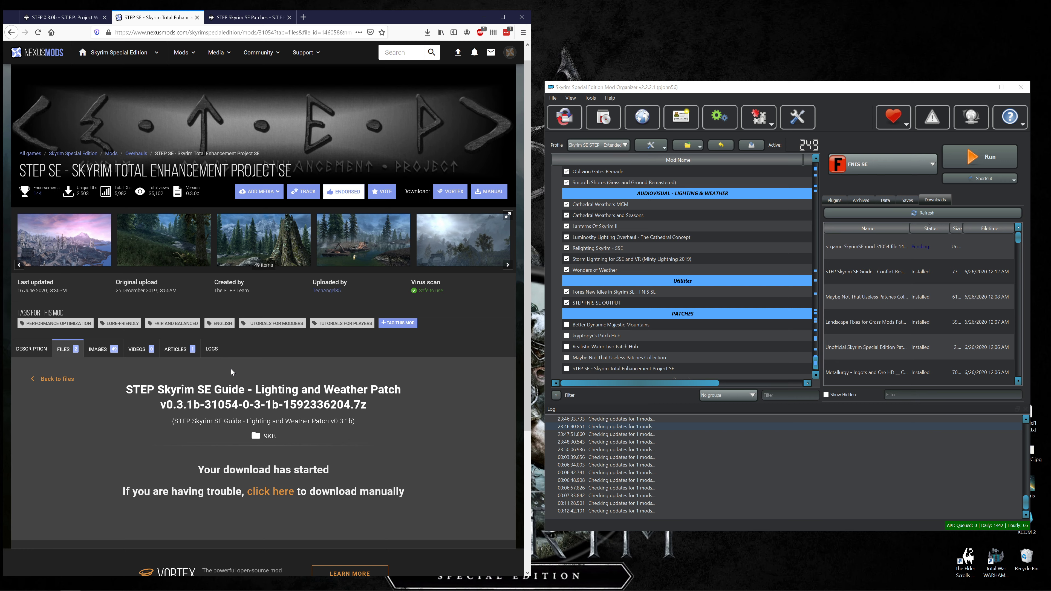
- Install the downloaded Lighting and Weather Patch in Mod Organizer, merging it into the existing STEP SE mod
double_click(885, 257)
left_click(845, 321)
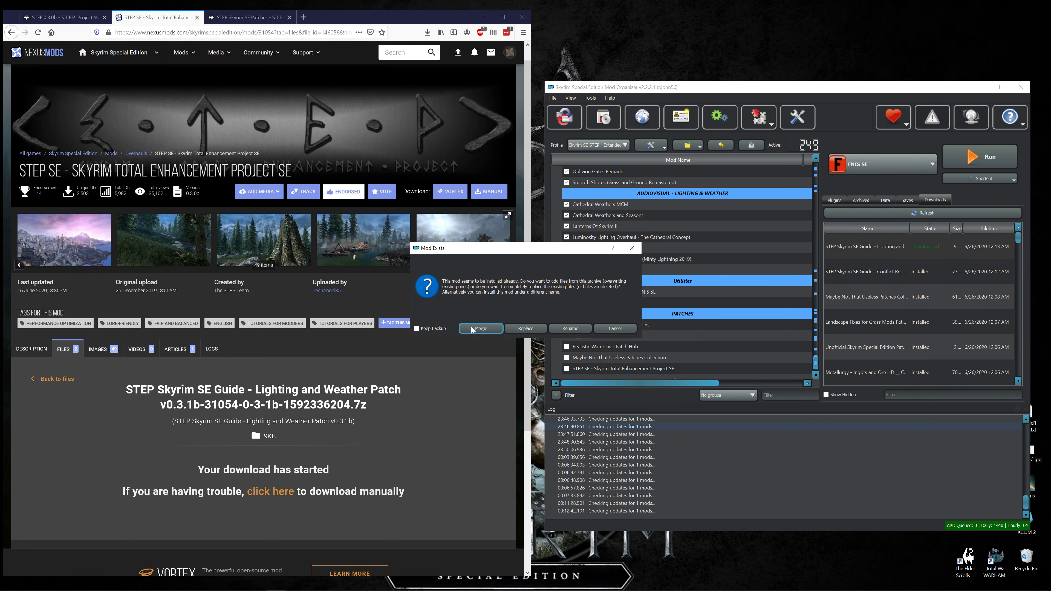
left_click(480, 328)
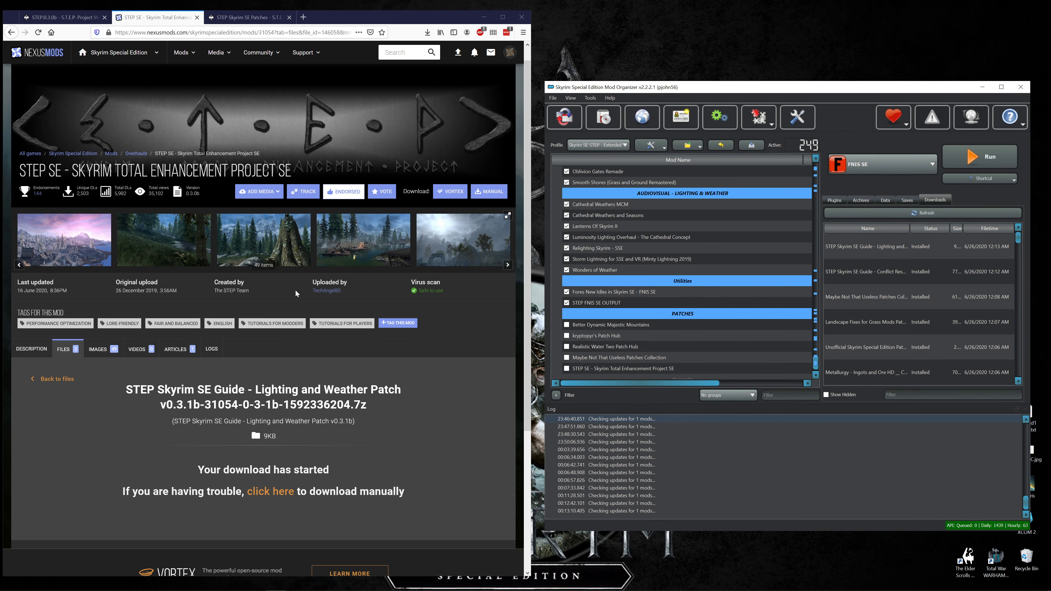
- Close the two Nexus Mods tabs and enable all five mods under the PATCHES separator in Mod Organizer
left_click(198, 18)
left_click(197, 18)
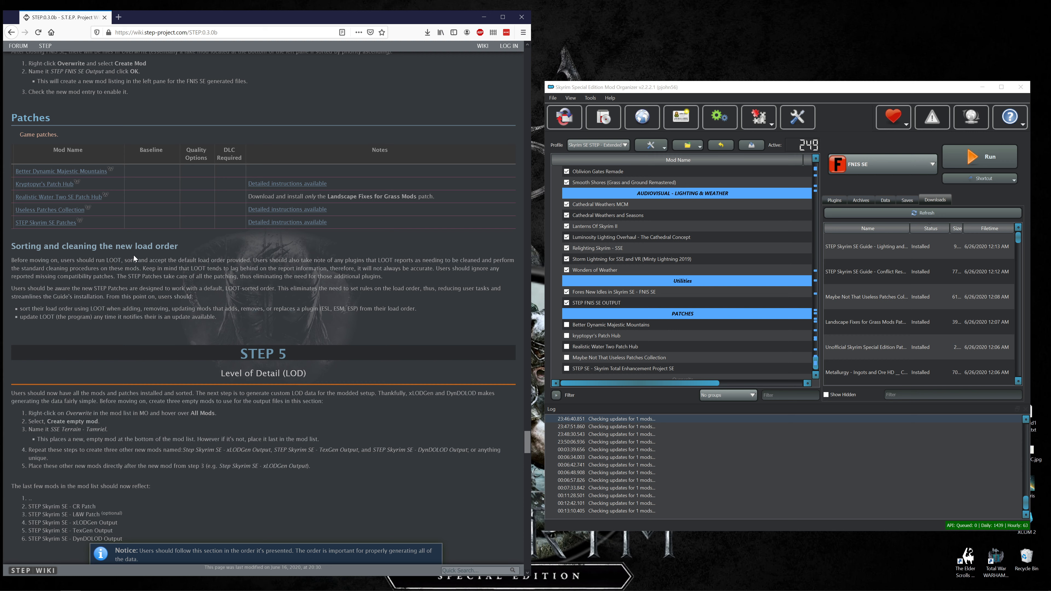
left_click(567, 325)
left_click(566, 335)
left_click(567, 347)
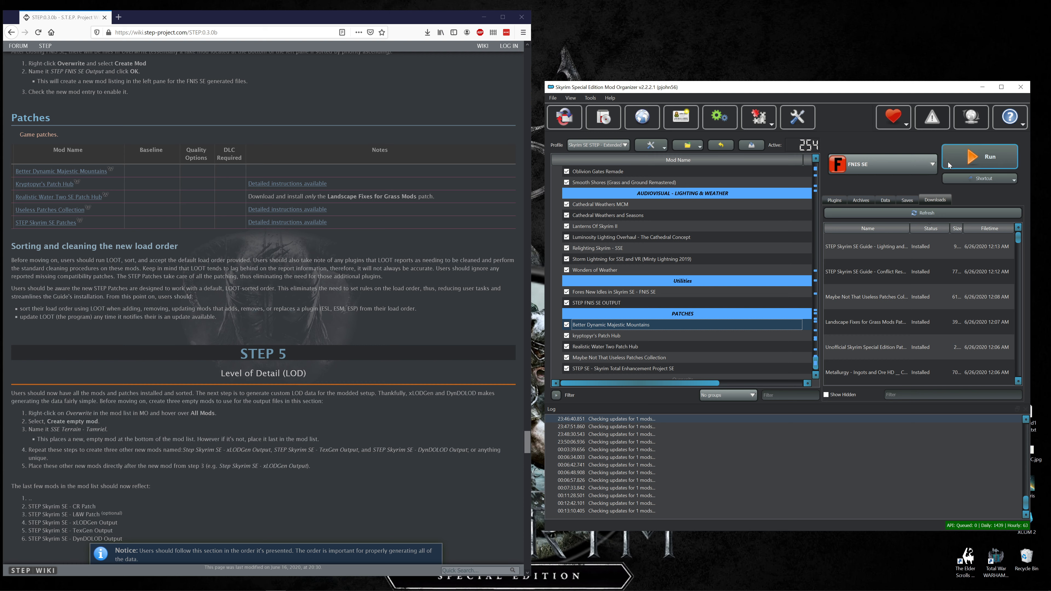
left_click(902, 164)
scroll(882, 195, "up", 1)
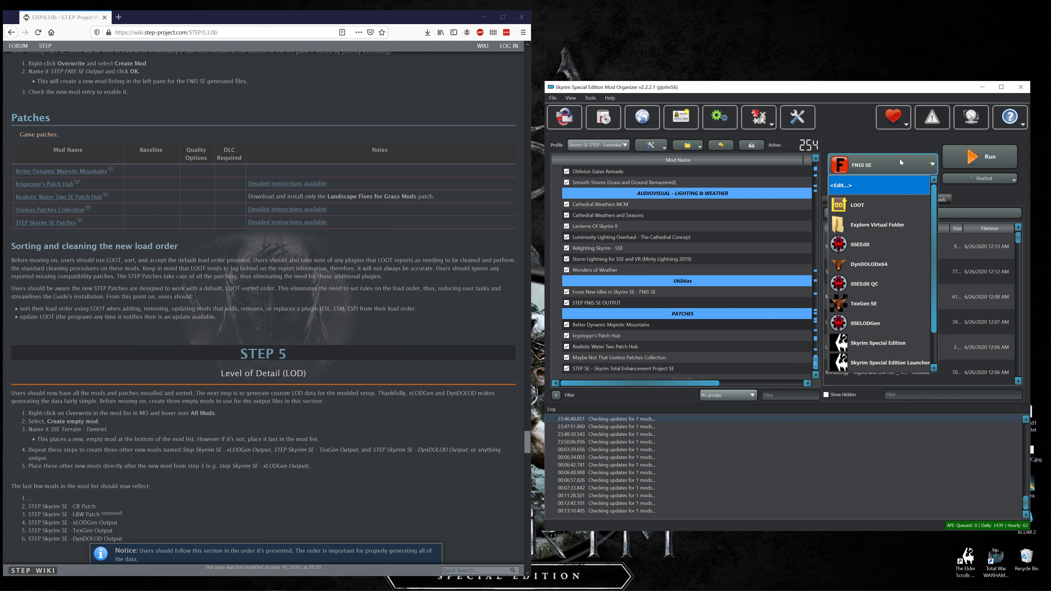
left_click(860, 135)
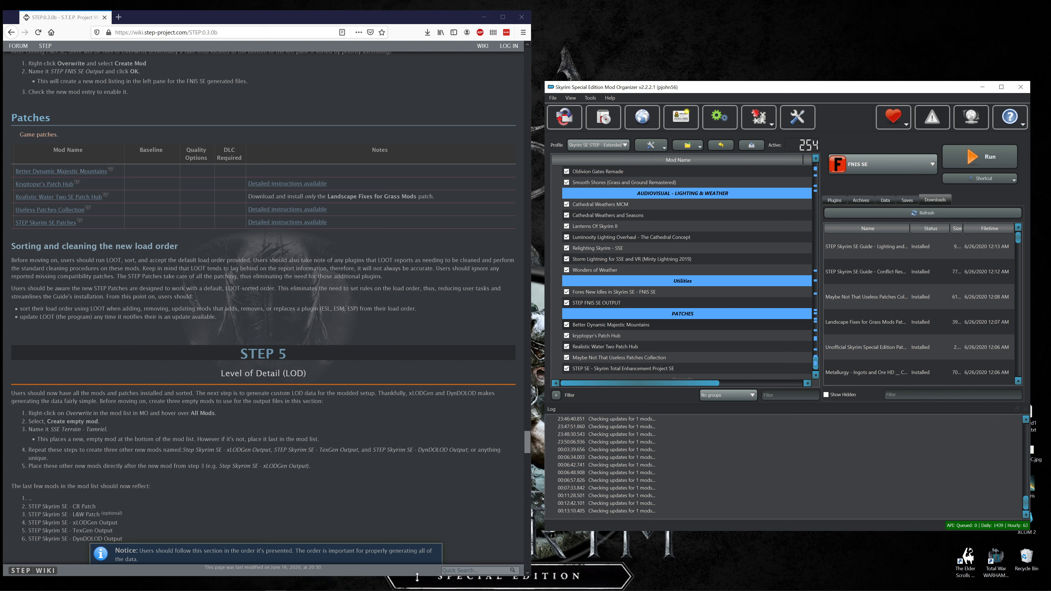
- Browse the My mods, Patches and Tools folders of Skyrim SE STEP 0.3.0b on drive D for archives to install, then close the file chooser
left_click(605, 121)
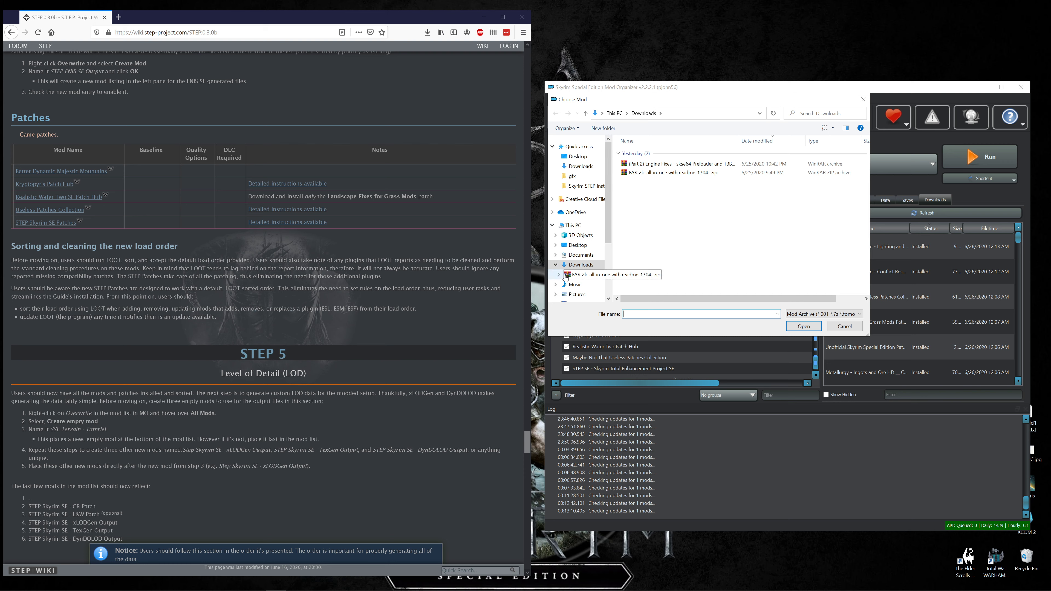
left_click(555, 264)
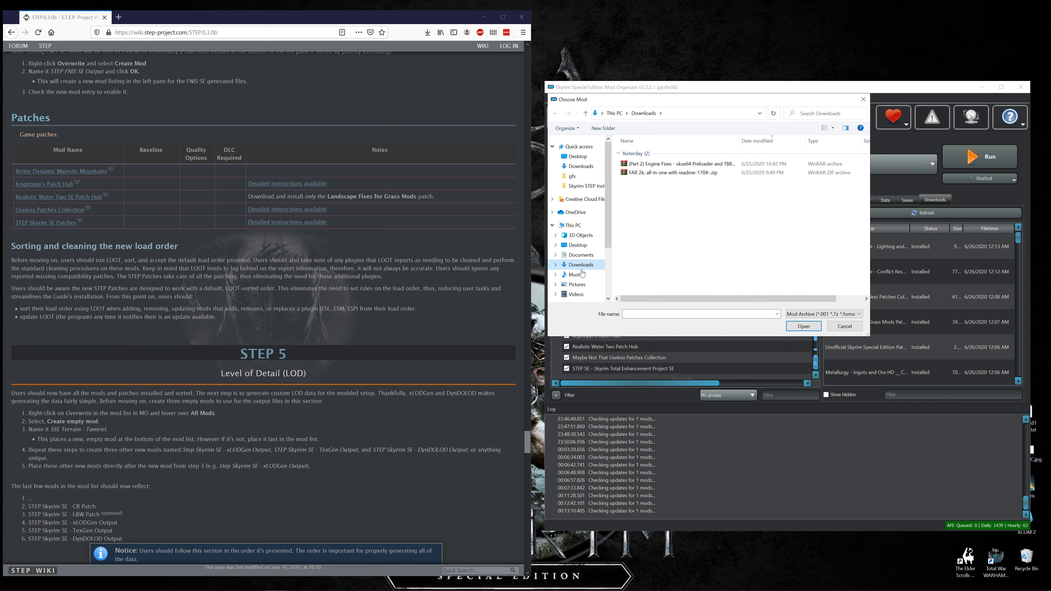
scroll(580, 280, "down", 3)
scroll(580, 280, "down", 1)
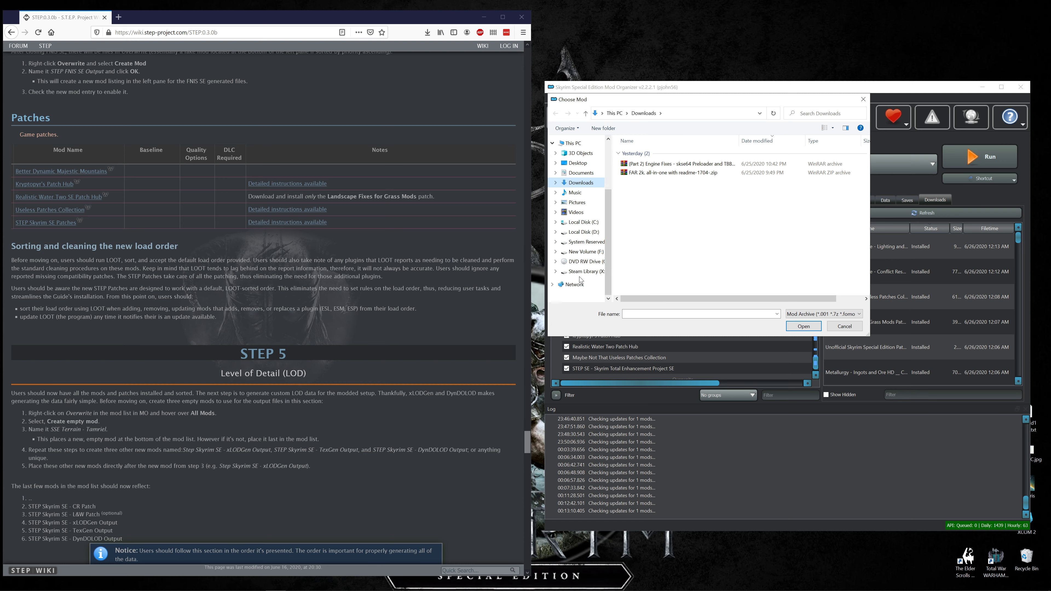
left_click(592, 233)
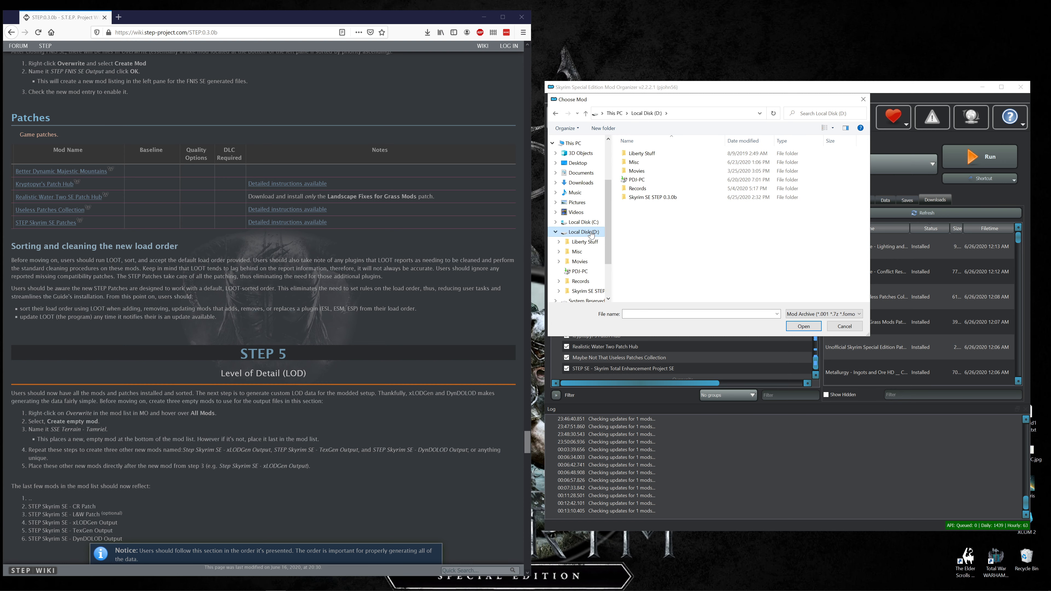
double_click(658, 196)
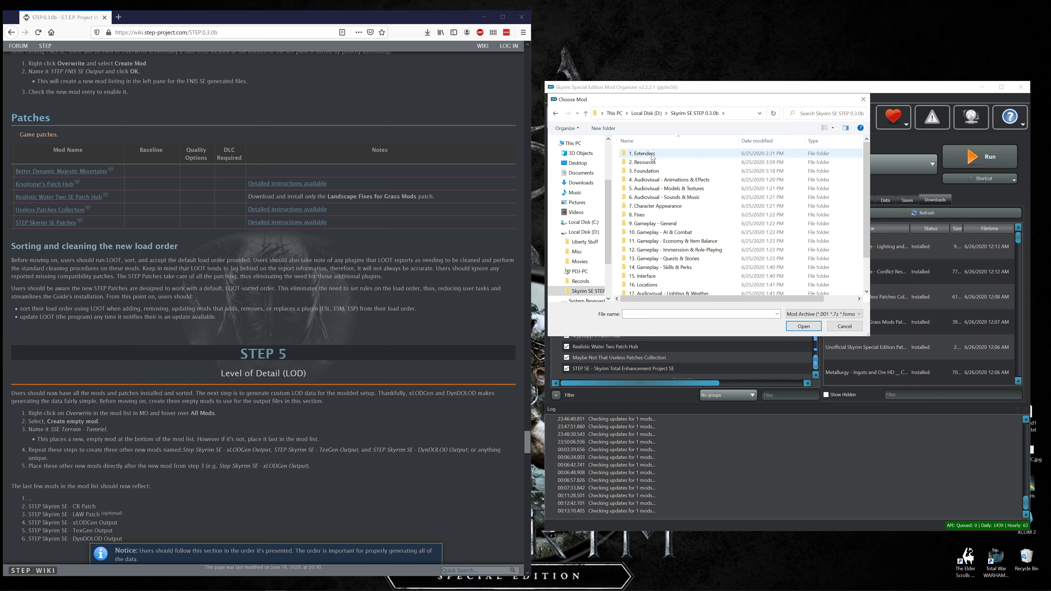
scroll(652, 174, "down", 2)
left_click(650, 283)
double_click(649, 284)
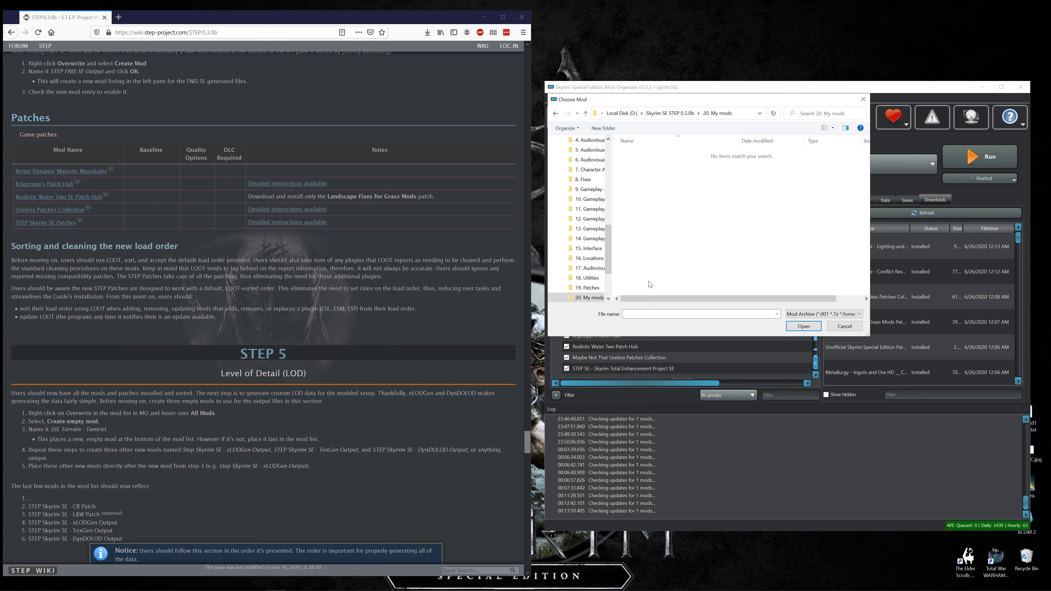
key("alt+Left")
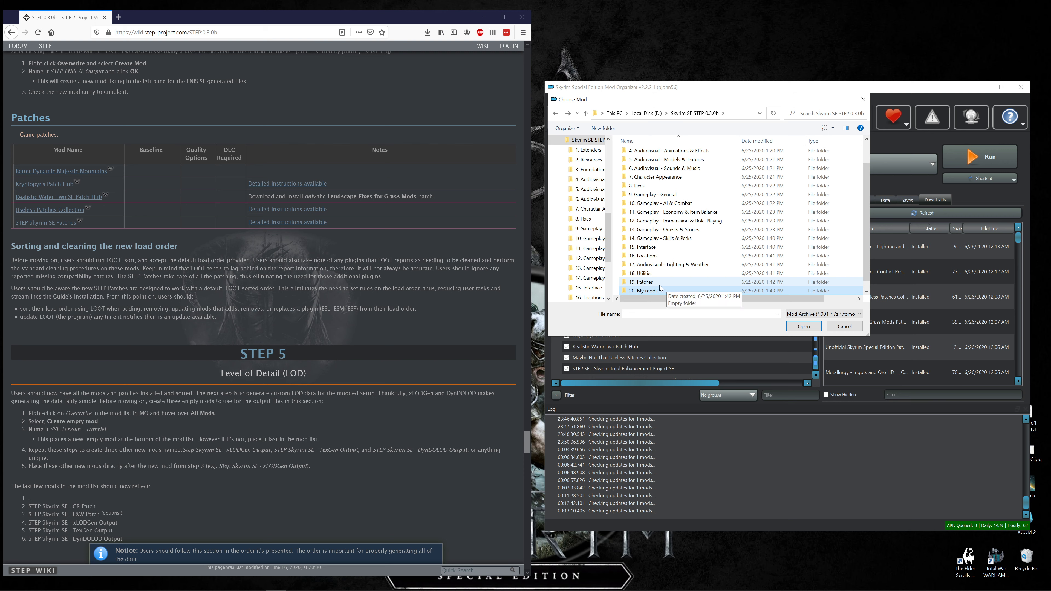
double_click(645, 281)
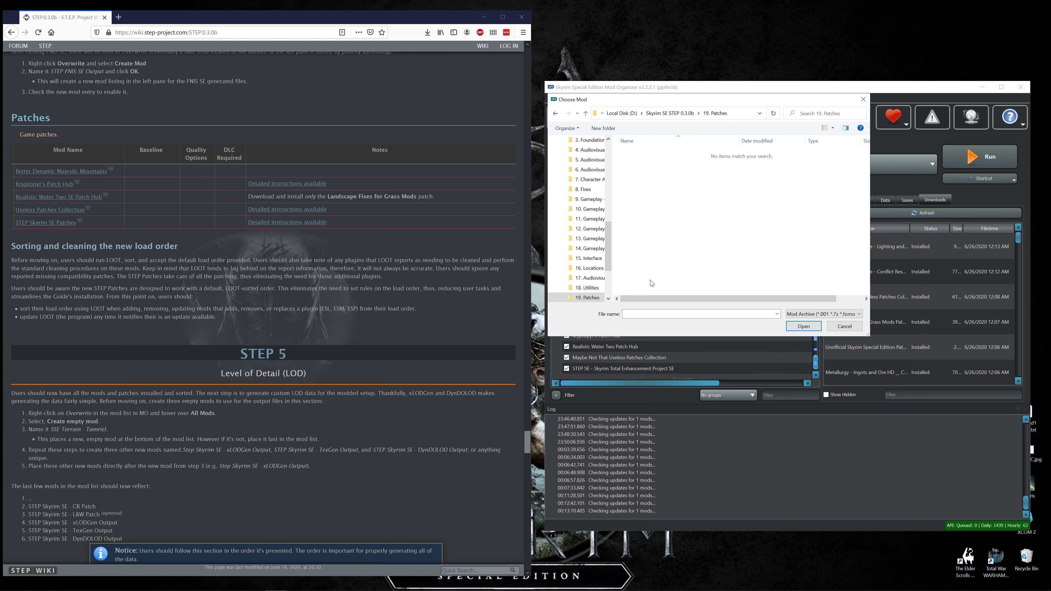
key("alt+Left")
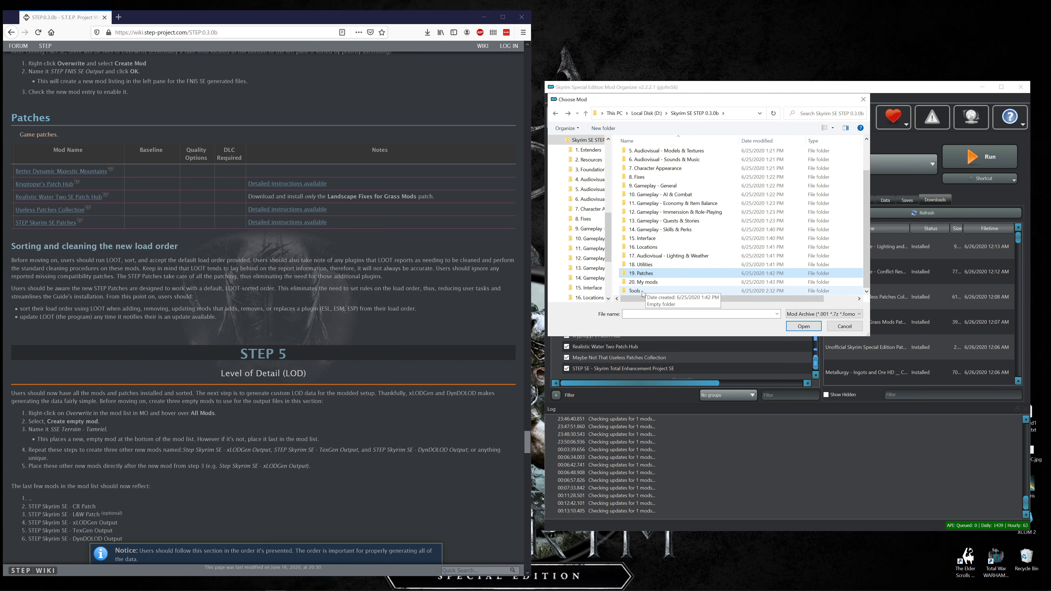
double_click(644, 291)
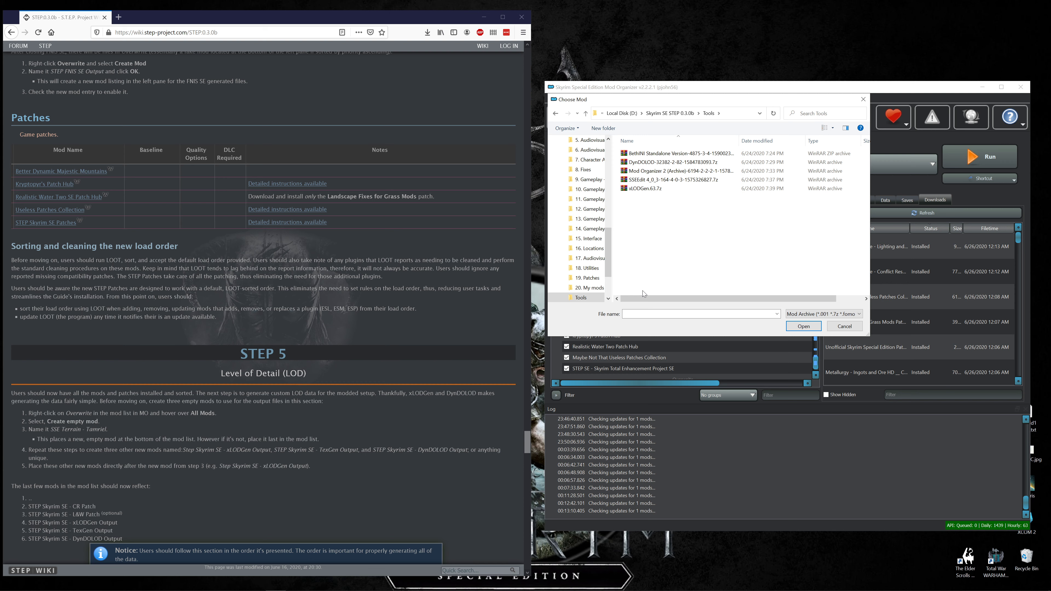
key("alt+Left")
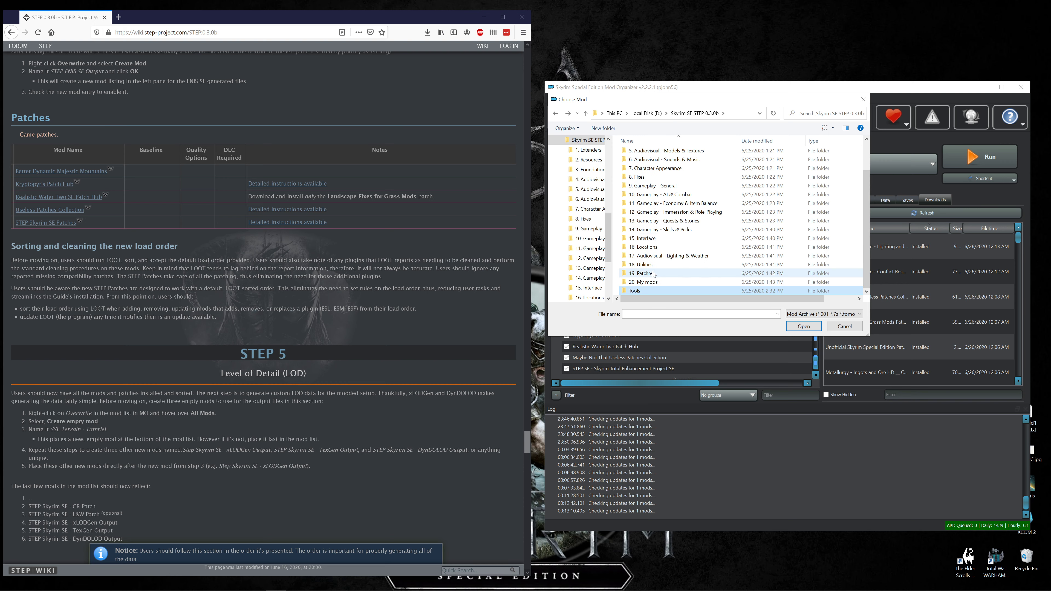
double_click(652, 274)
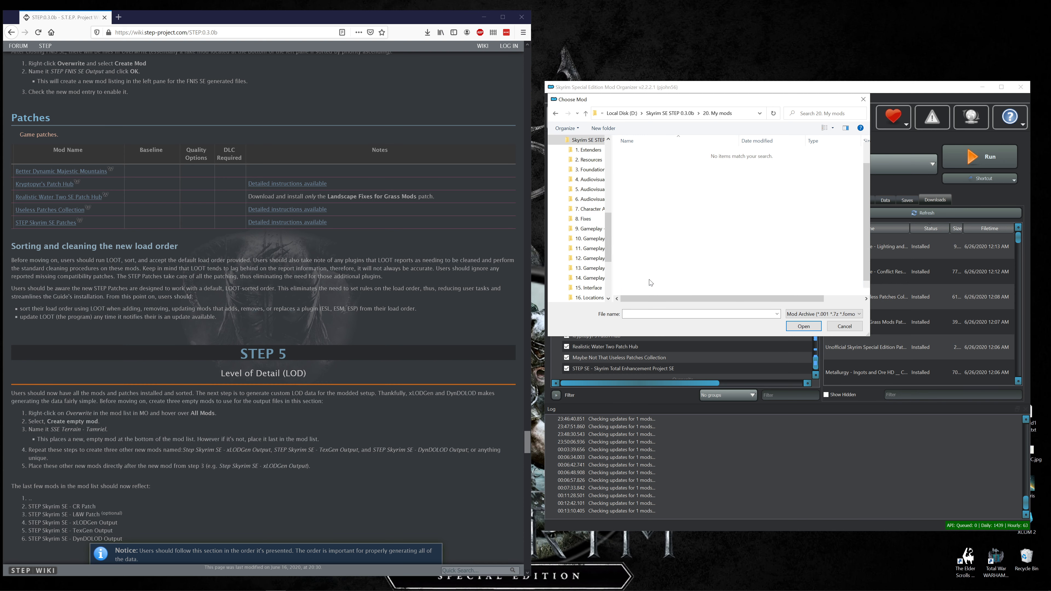
key("alt+Left")
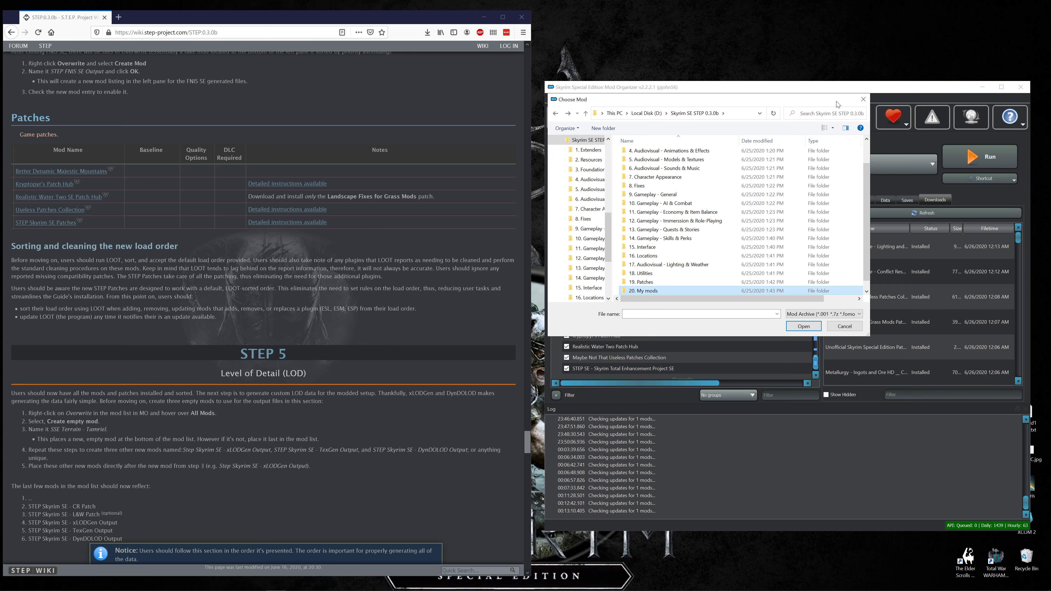
left_click(864, 99)
- Open the desktop file my add'l mods.txt and narrow its window so the mod list sits beside the browser
left_click_drag(830, 85, 732, 86)
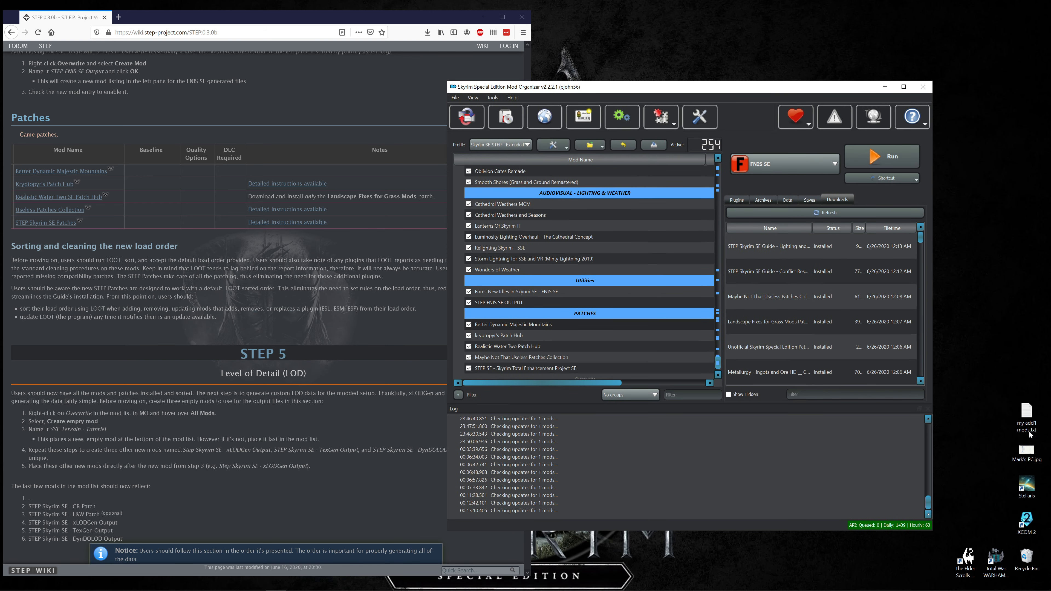
left_click(1026, 420)
double_click(1026, 420)
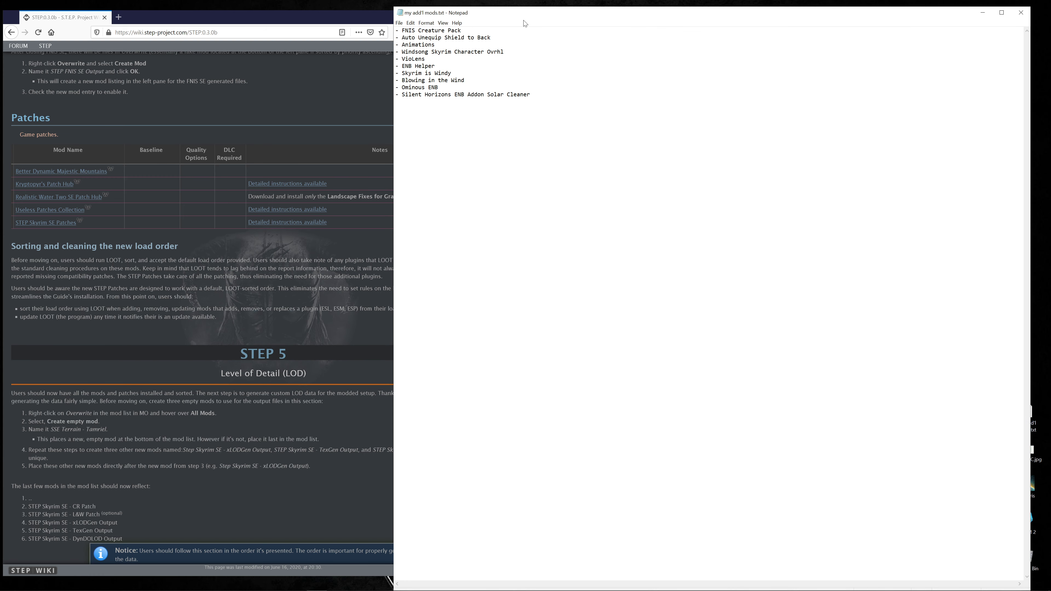
left_click_drag(391, 140, 585, 170)
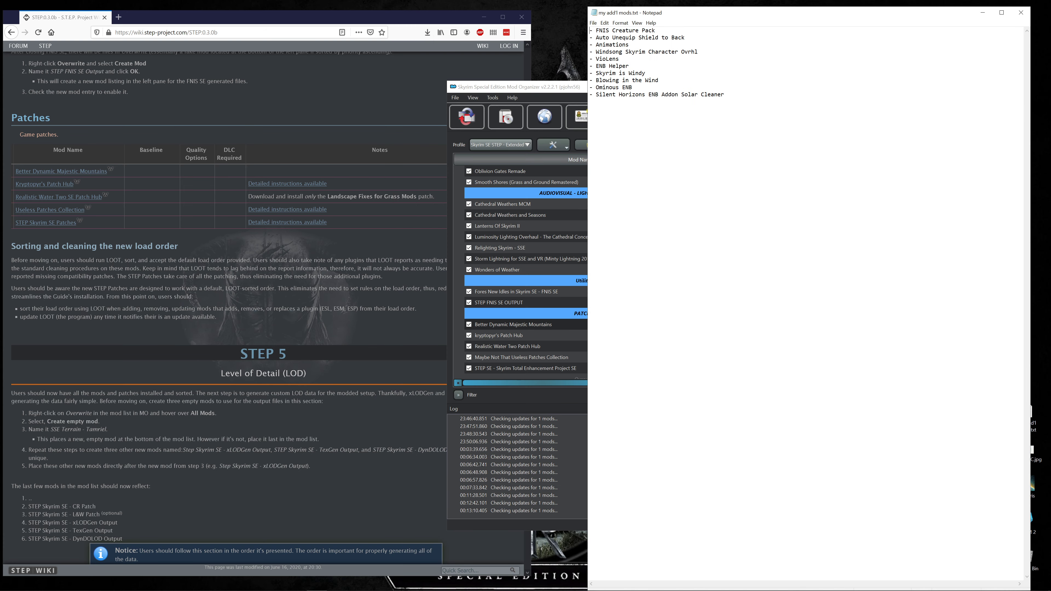
- Search the web for "skyrim se nexus" in a new browser tab and open the Skyrim Special Edition Nexus site
left_click(124, 19)
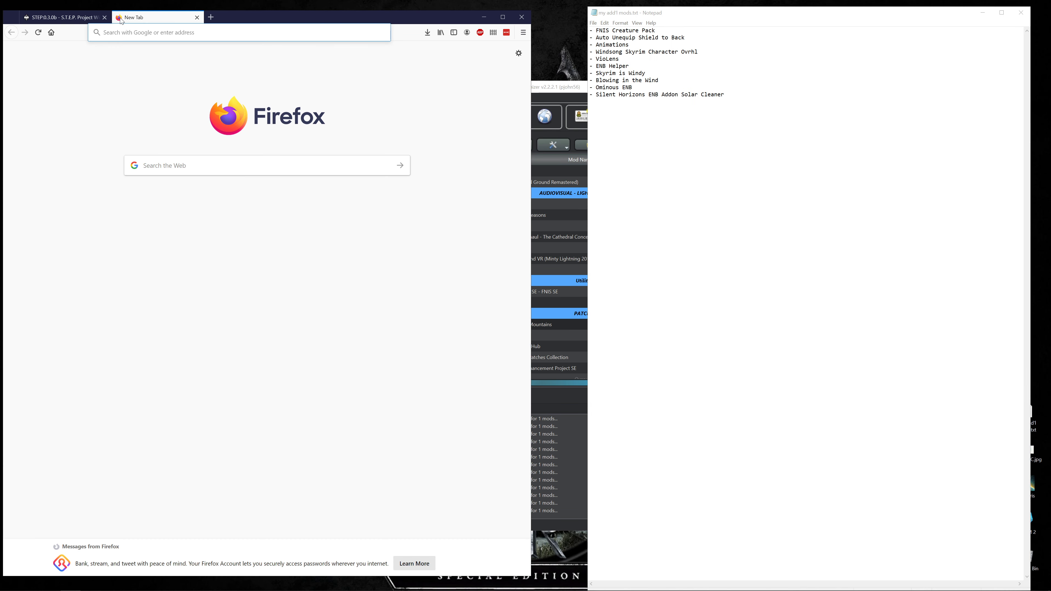
type("skyrim s")
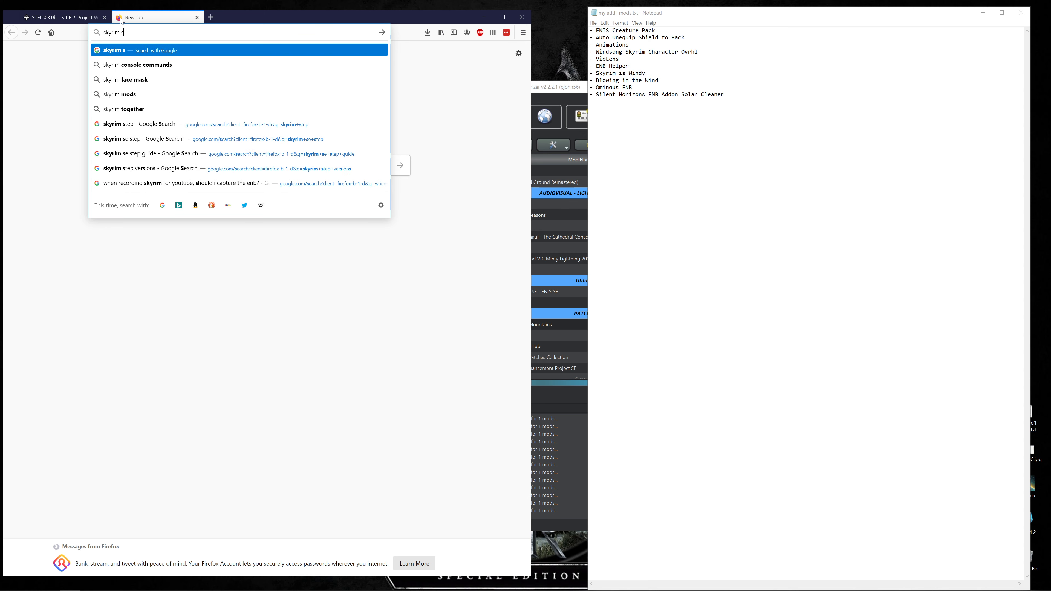
type("e nexus")
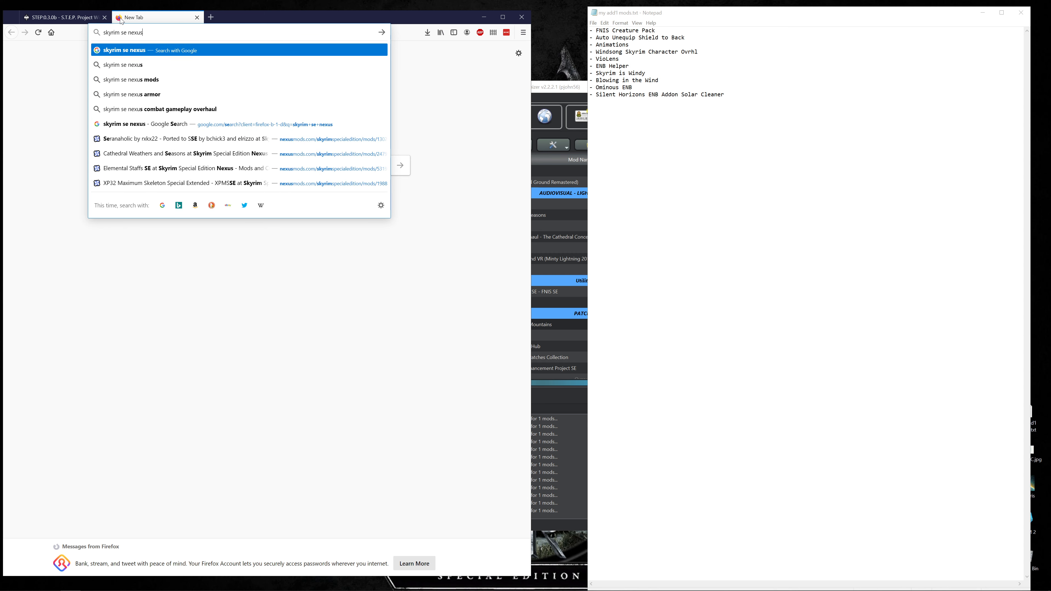
key("Return")
left_click(133, 136)
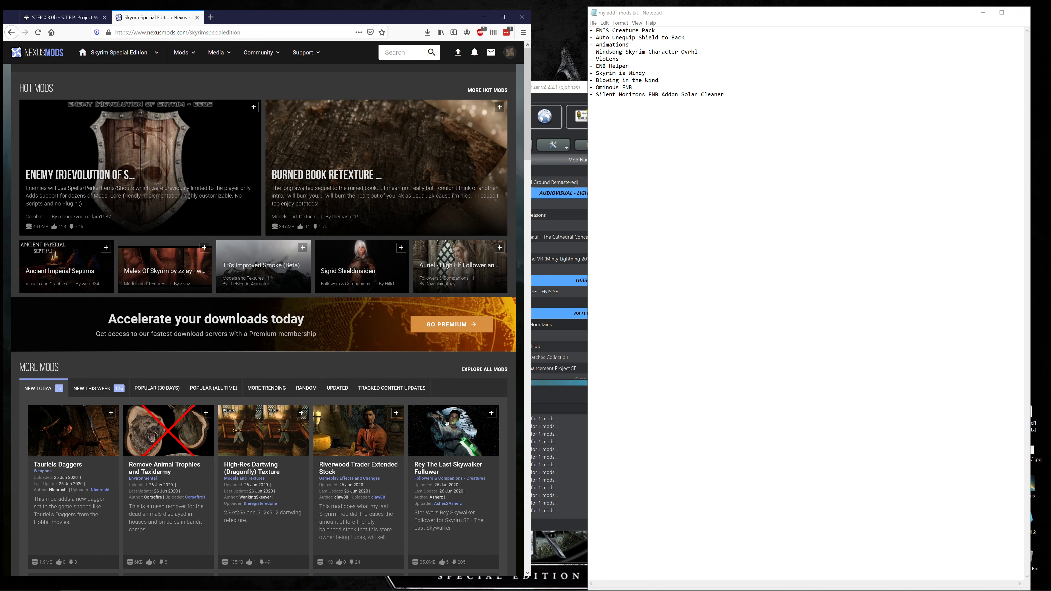
- Search Nexus Mods for "fnis" and open the files of Fores New Idles in Skyrim SE - FNIS SE
left_click(390, 54)
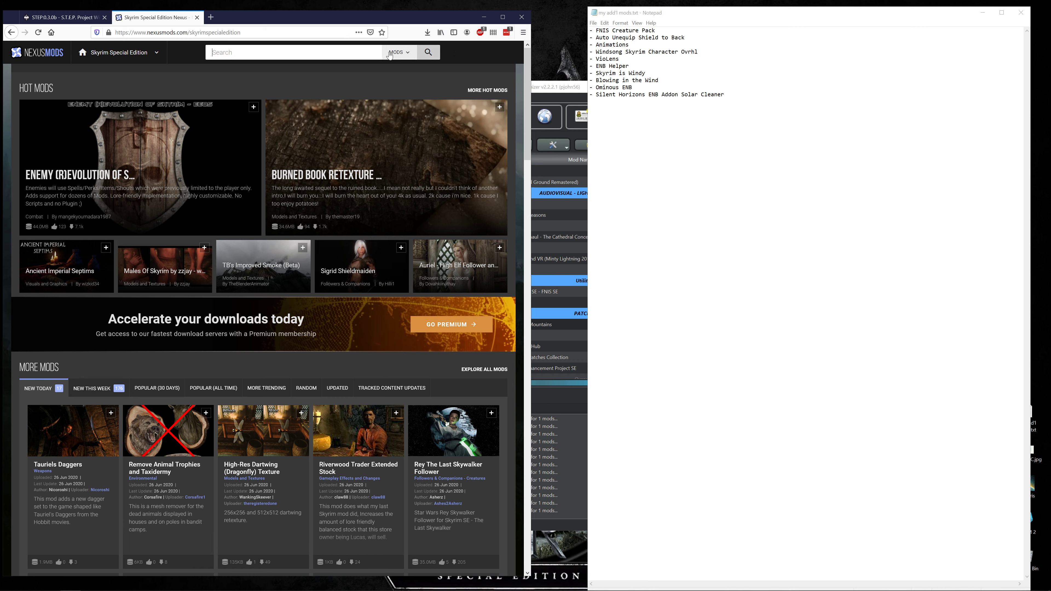
type("fnis")
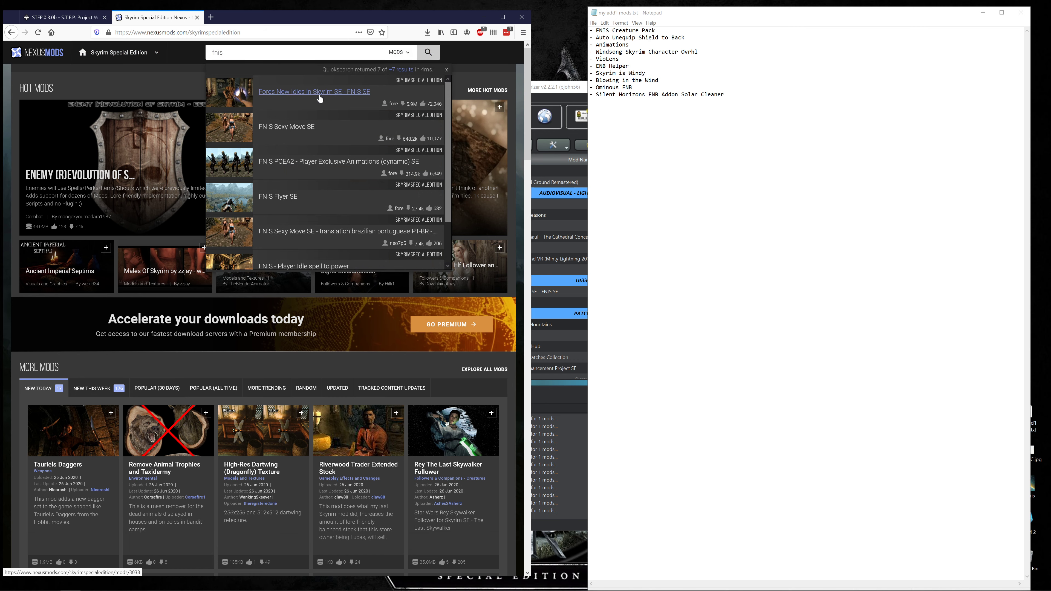
left_click(323, 97)
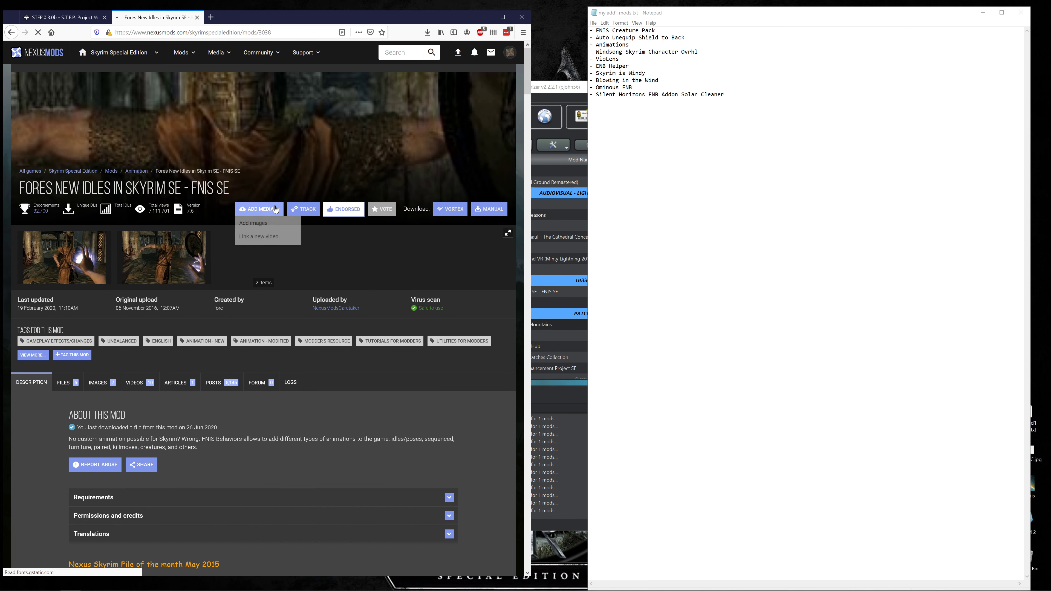
left_click(63, 383)
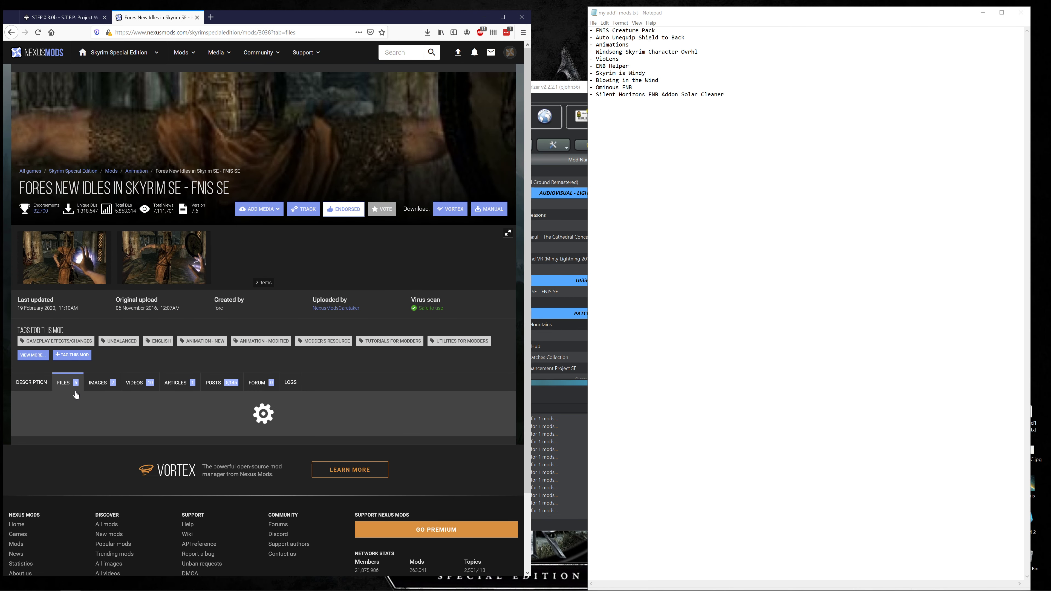
- Download the optional file FNIS Creature Pack SE 7.6 to the mod manager using the slow download
scroll(81, 396, "down", 5)
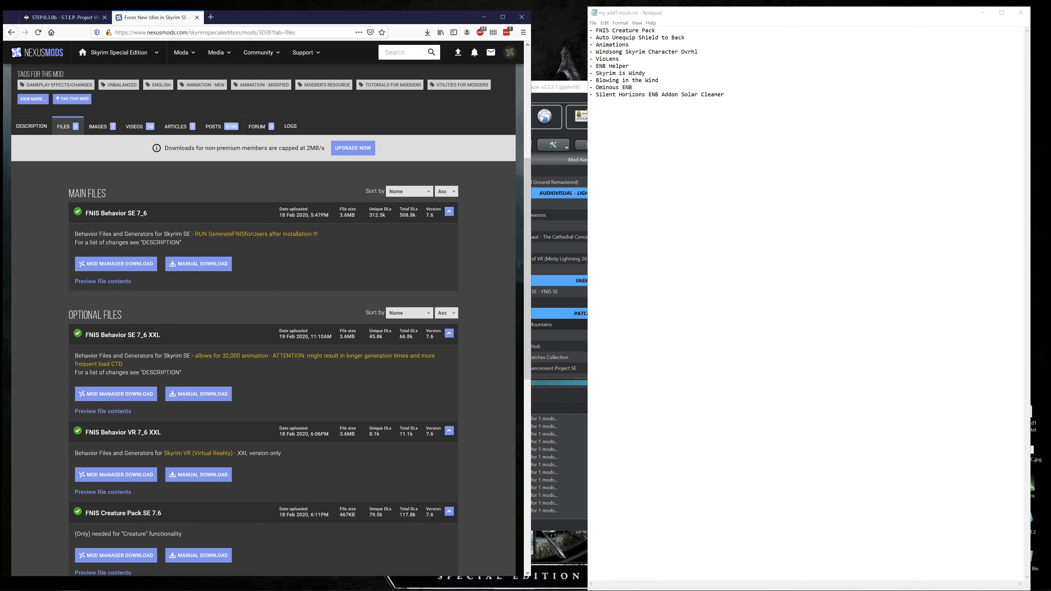
scroll(122, 400, "down", 3)
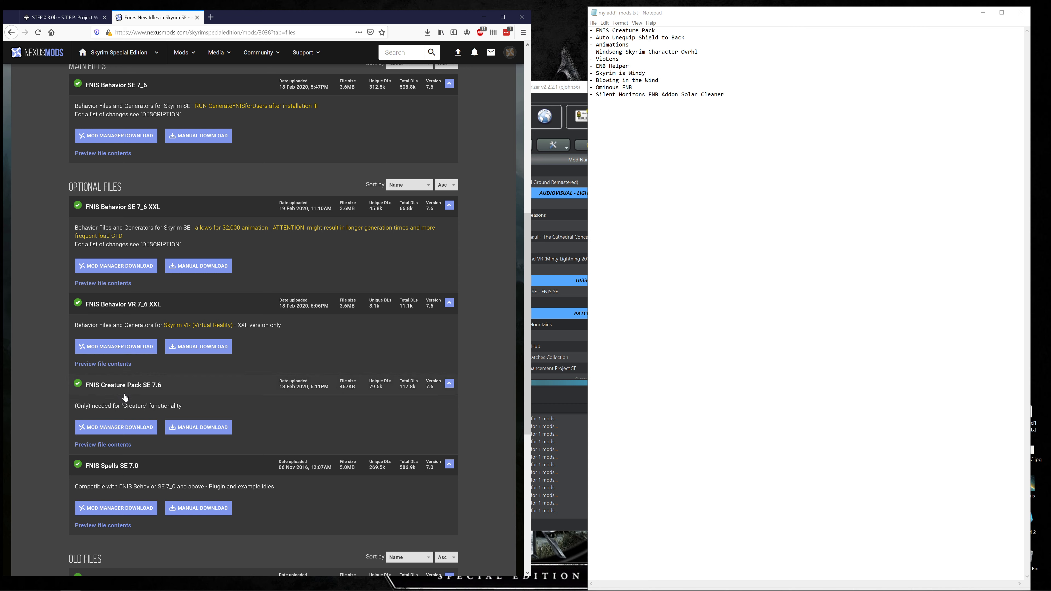
left_click(120, 431)
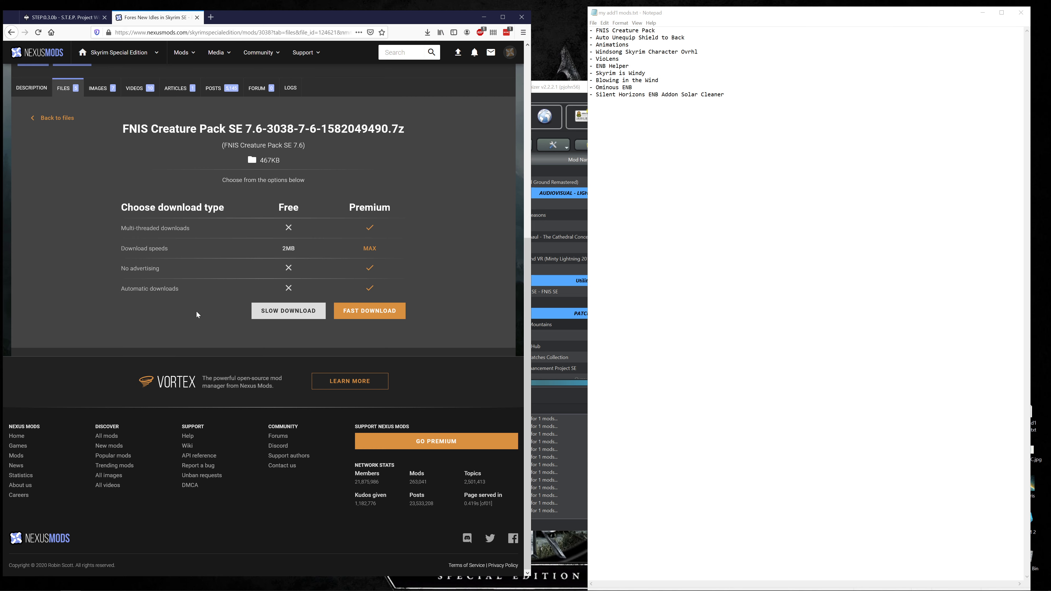
left_click(265, 311)
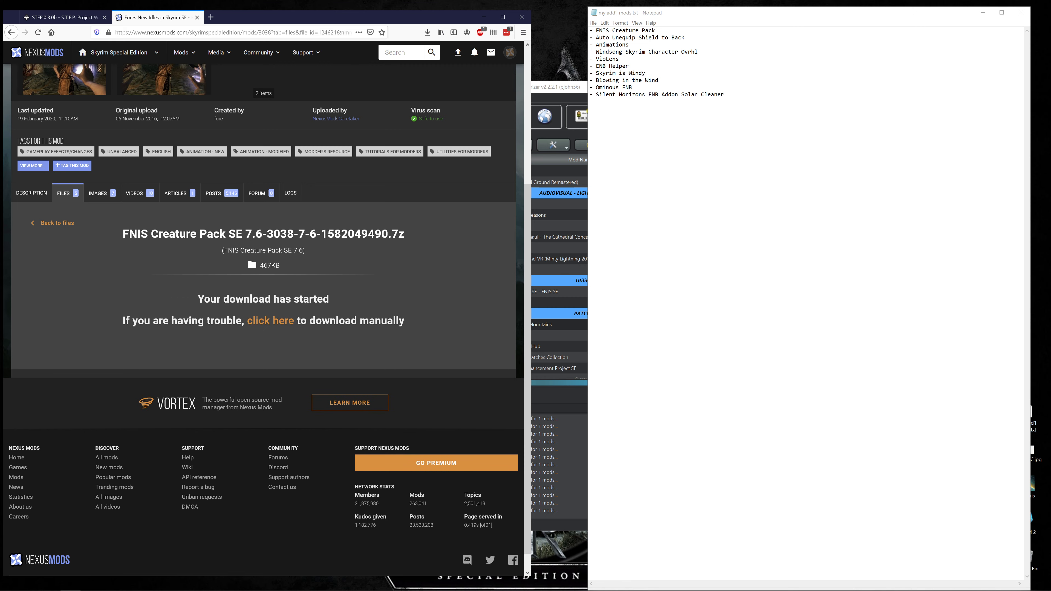
- Install the downloaded FNIS Creature Pack in Mod Organizer, merging it into the existing Fores New Idles in Skyrim SE mod
left_click(564, 88)
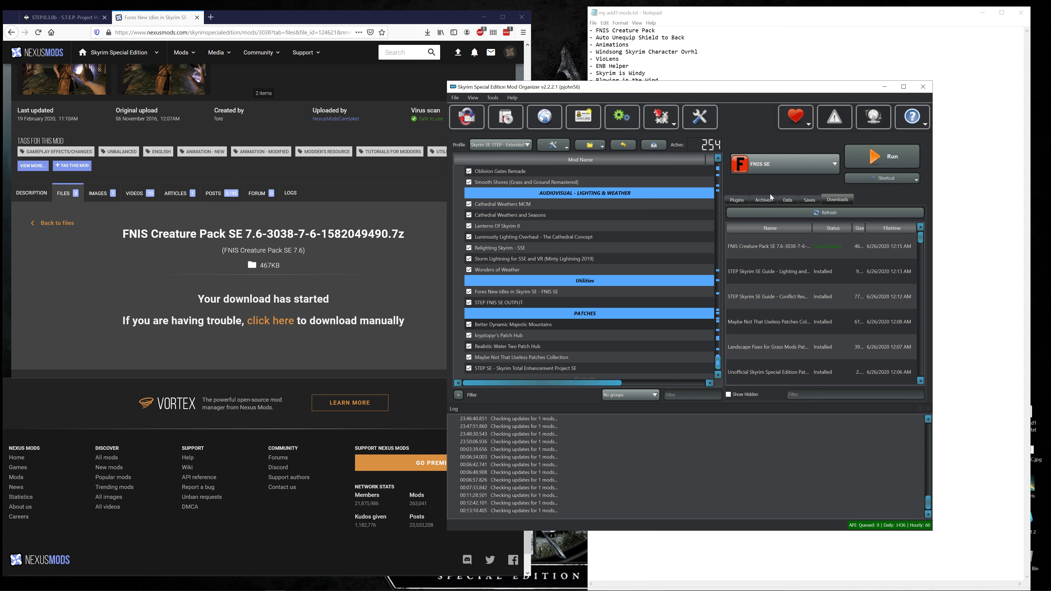
right_click(783, 249)
left_click(797, 254)
left_click(748, 321)
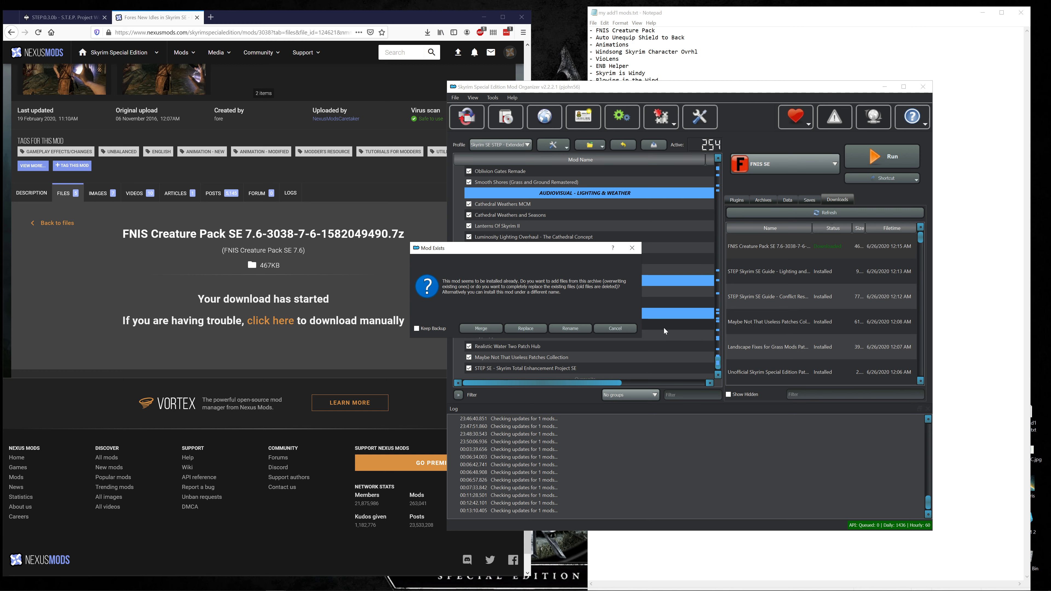
left_click(481, 328)
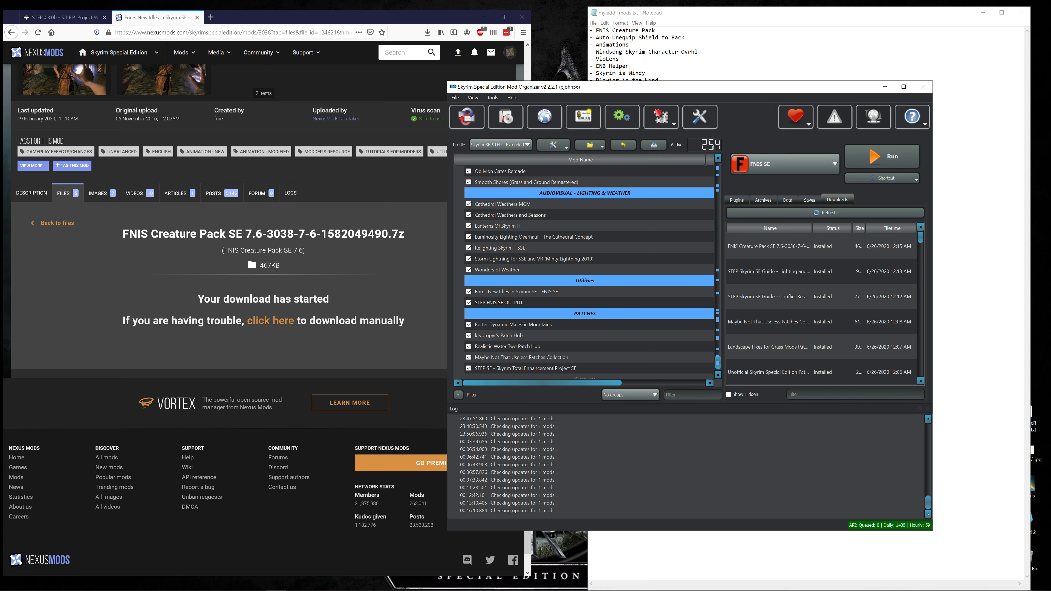
- Search Nexus Mods for "auto unequip shield" and open the files of Auto Unequip Shield to Back for Skyrim SE - Backshields SE
left_click(269, 69)
left_click(401, 57)
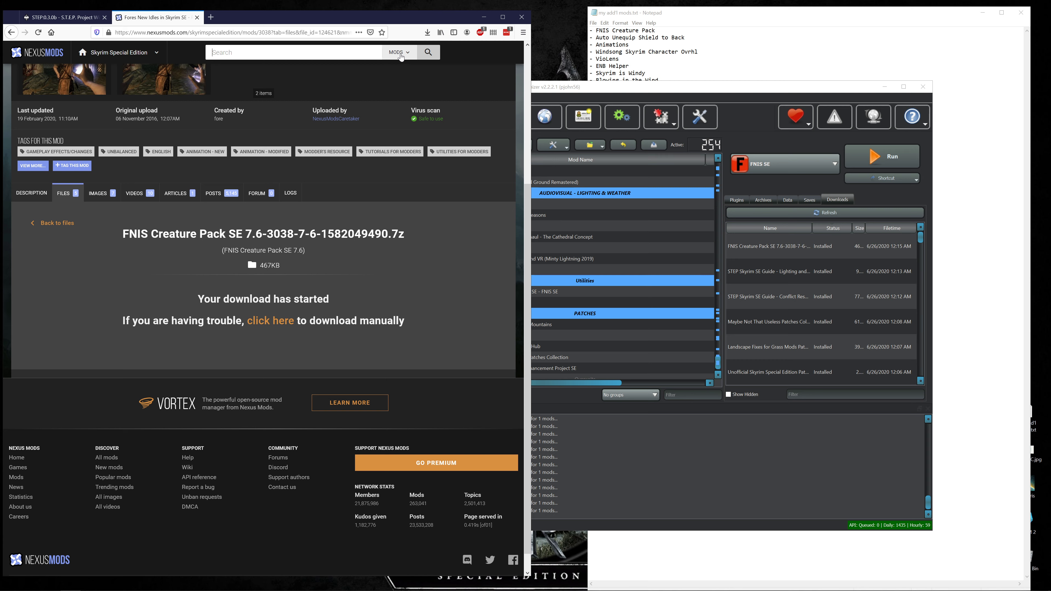
type("auto")
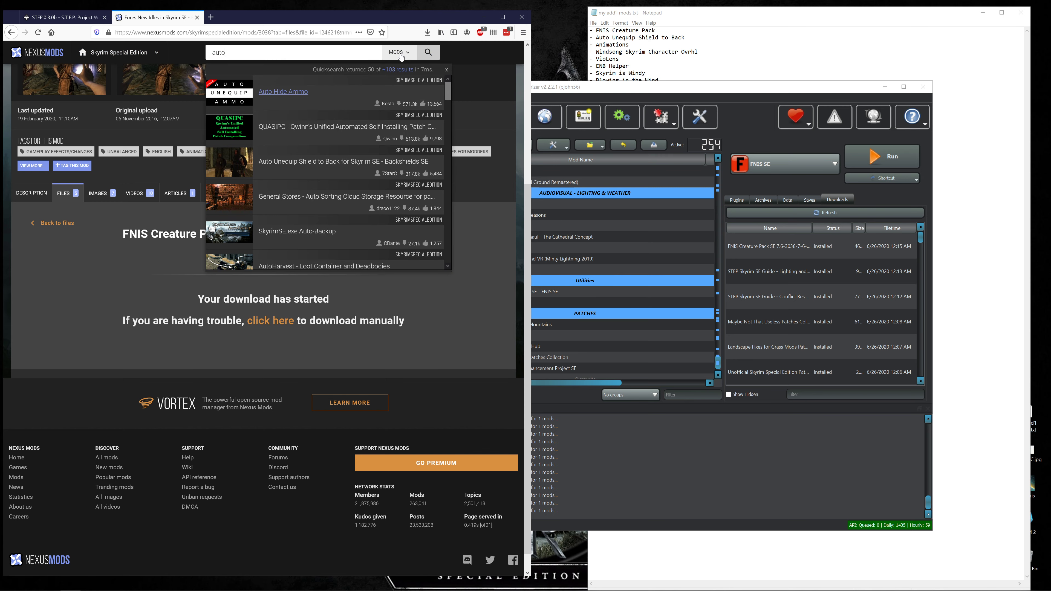
type(" unequip")
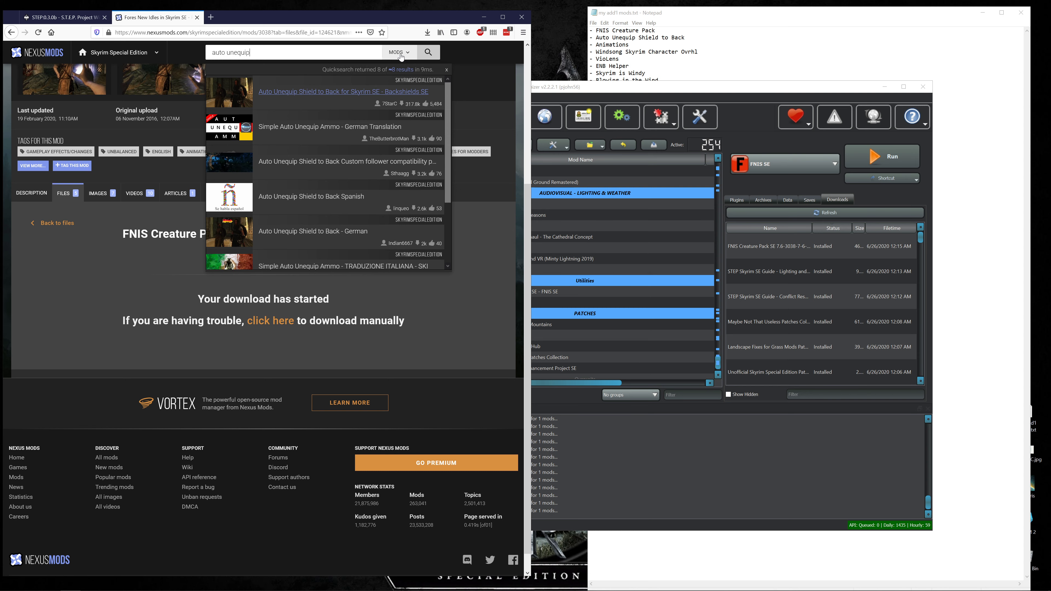
type(" shield")
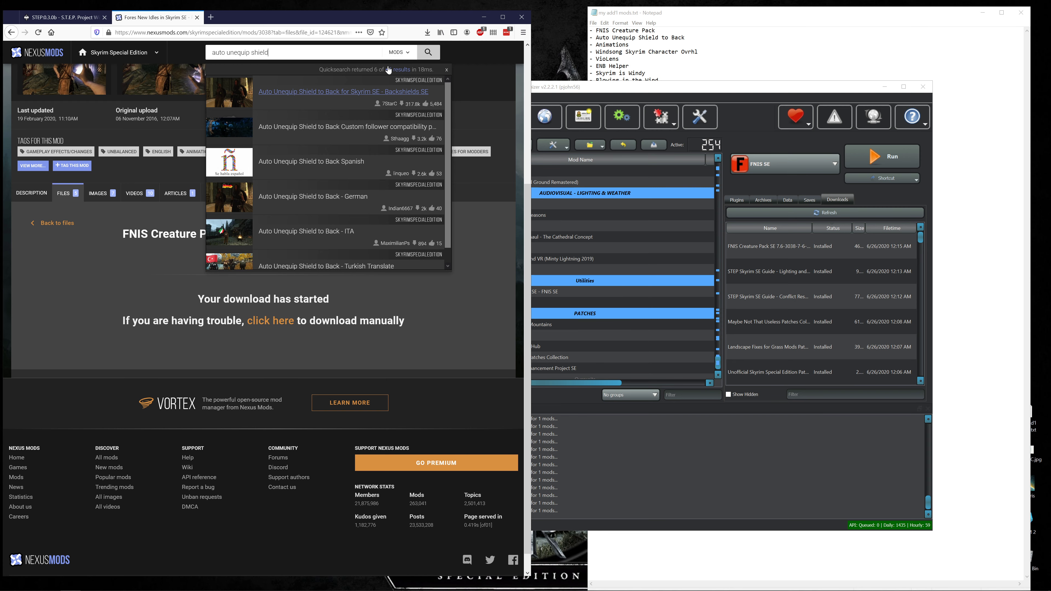
left_click(351, 95)
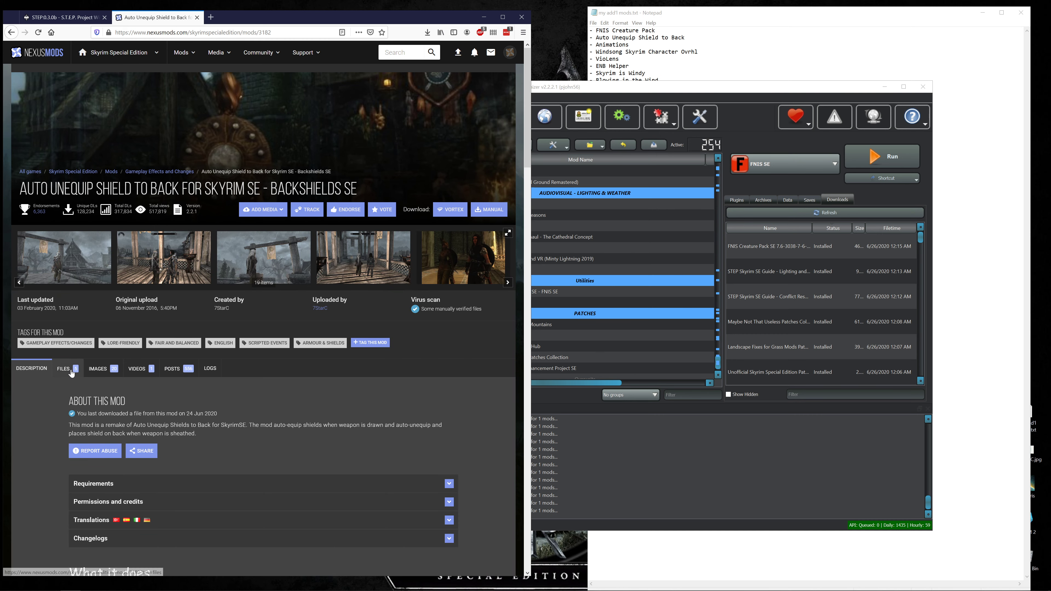
left_click(68, 368)
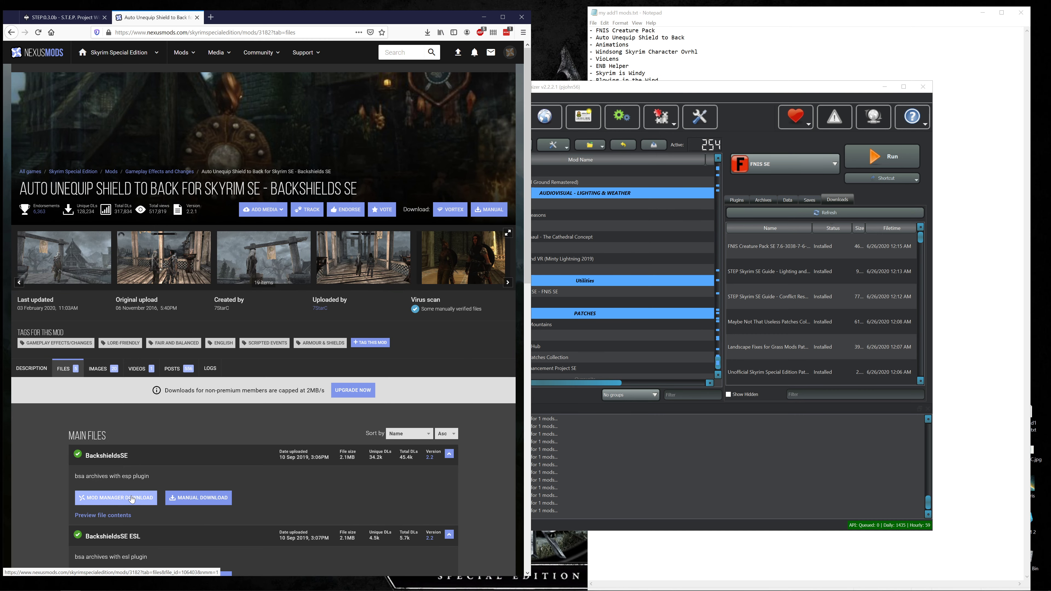
scroll(132, 499, "down", 3)
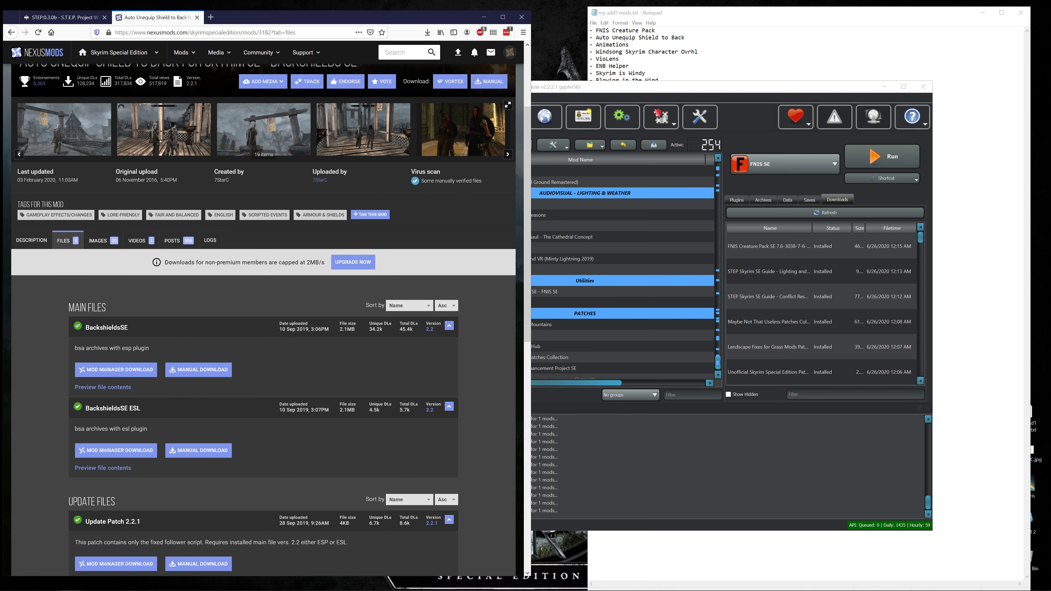
scroll(104, 353, "down", 3)
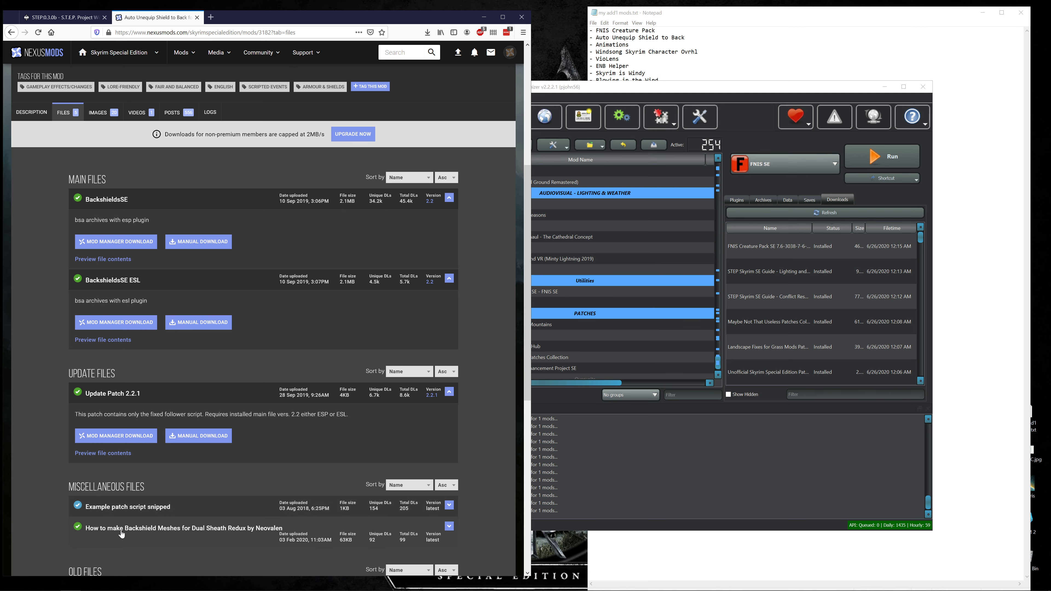
scroll(140, 470, "up", 2)
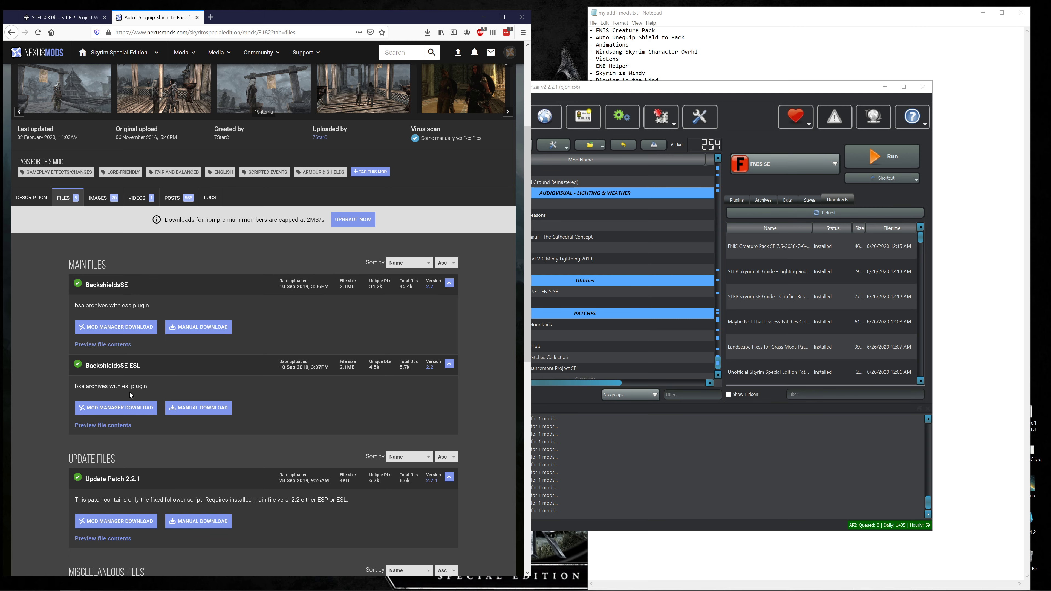
- Search the web for "skyrim; difference between esp and esl" in a new tab and read the Reddit thread on the file types
left_click(211, 17)
type("sk")
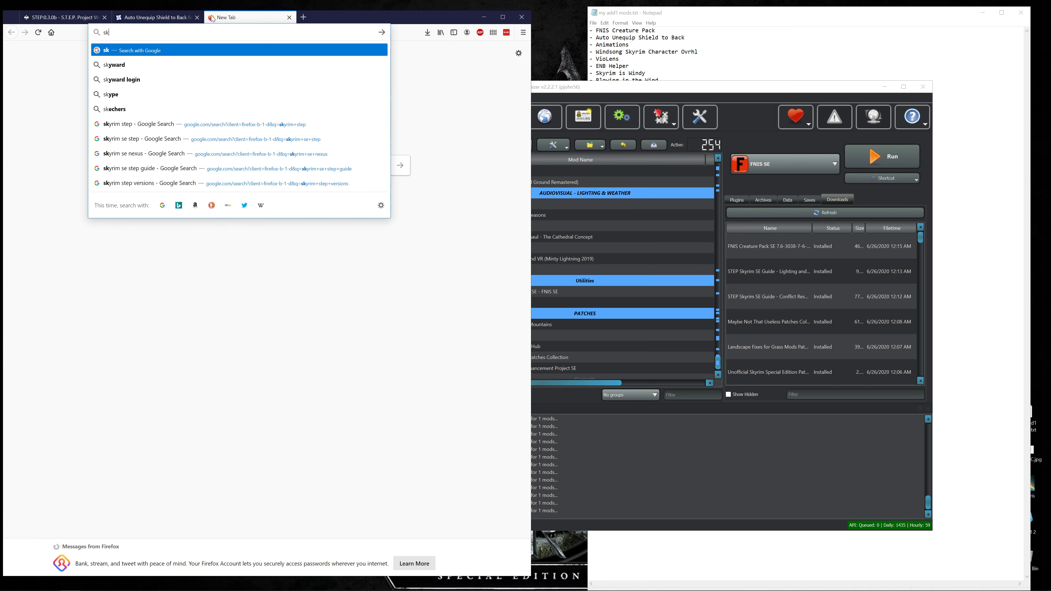
type("yrim; difference between esp and esl")
key("Return")
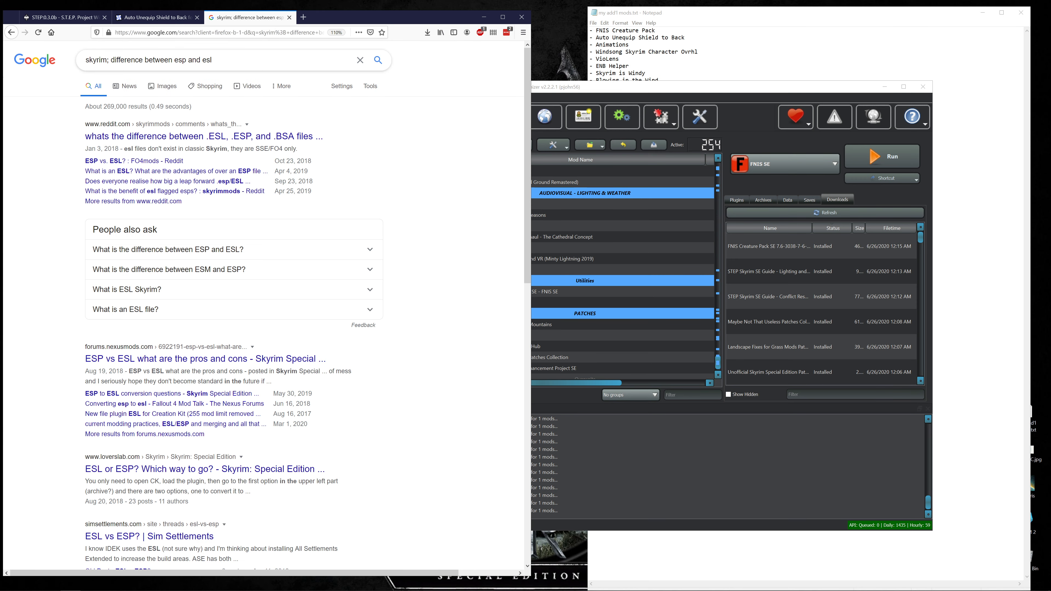
left_click(199, 176)
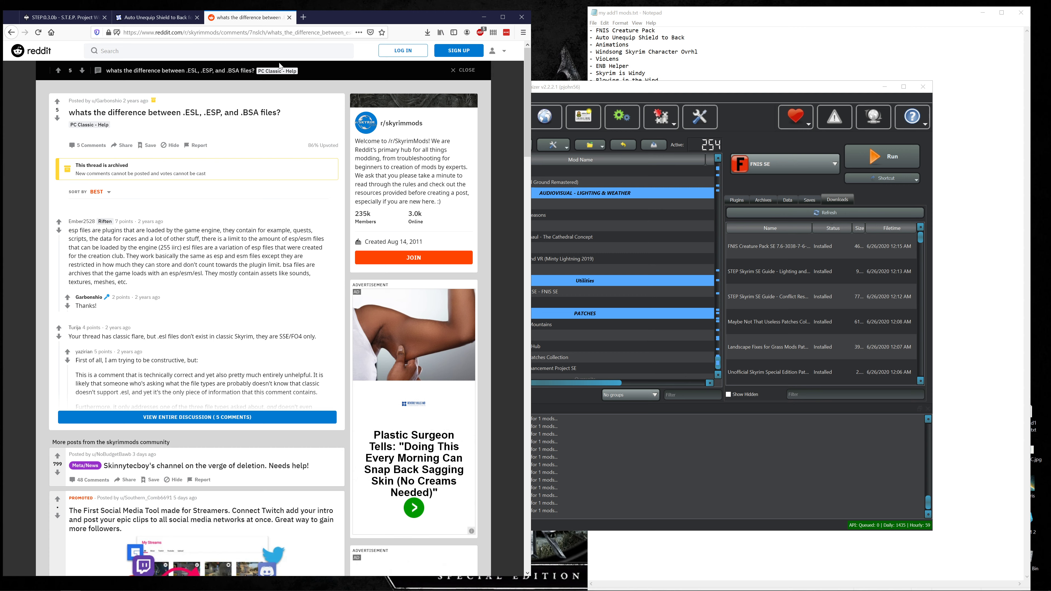
left_click(289, 17)
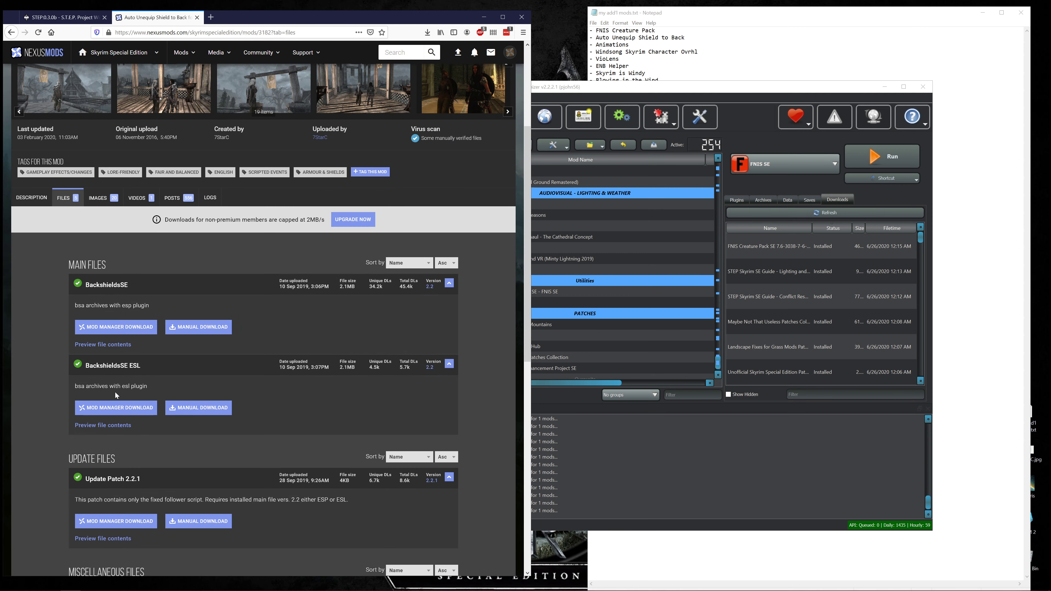
- Open the mod manager download pages of BackshieldsSE ESL and Update Patch 2.2.1 in separate new tabs
left_click(135, 408)
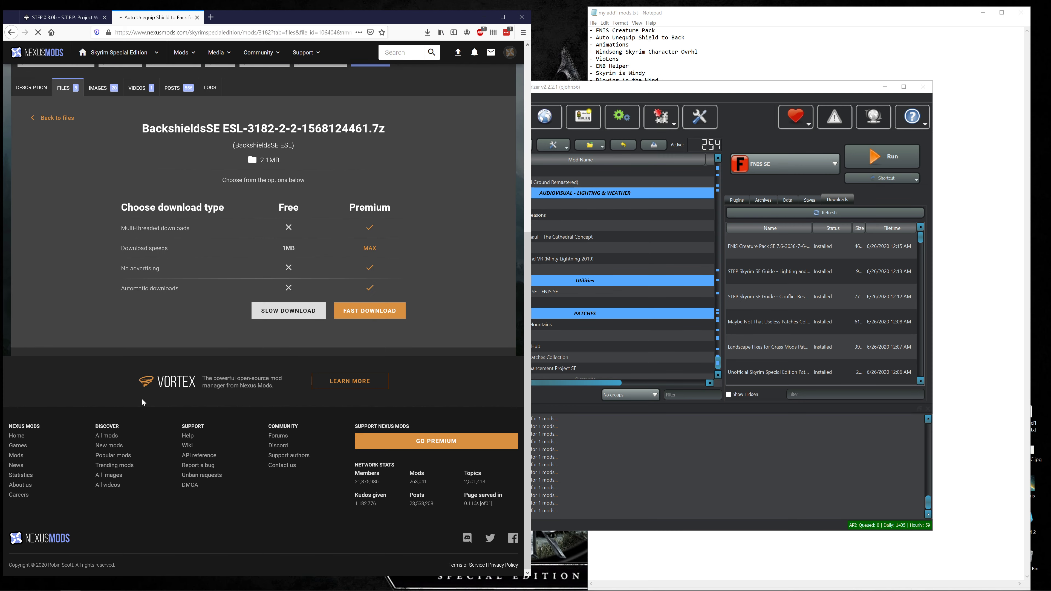
key("alt+Left")
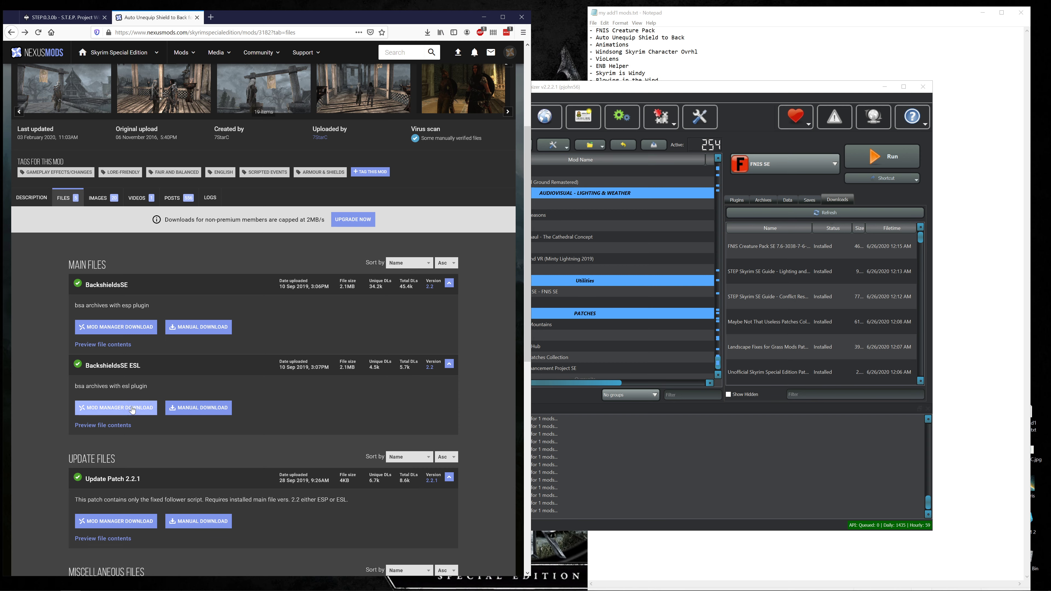
middle_click(132, 410)
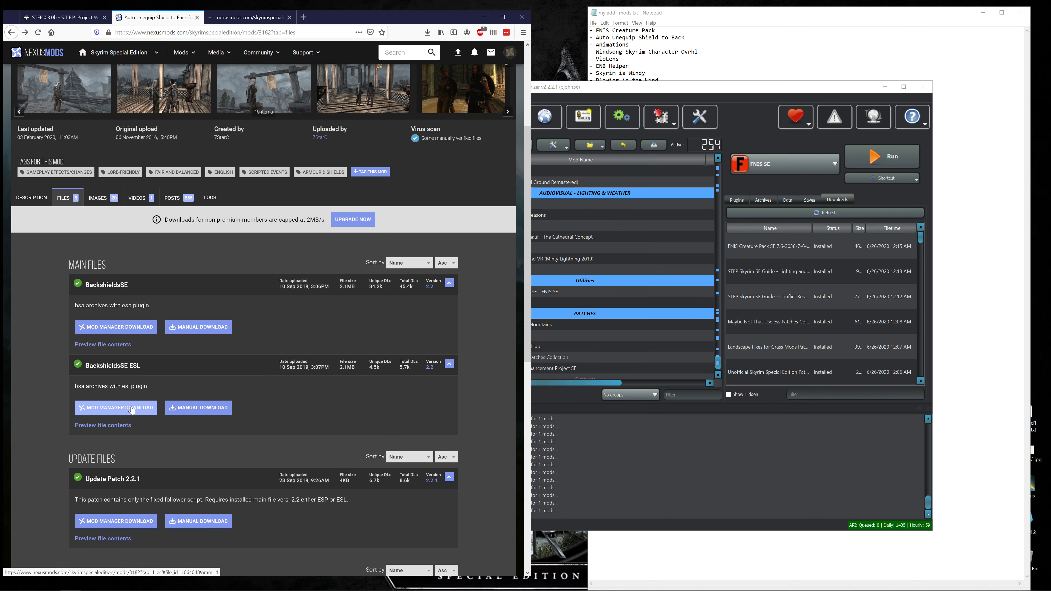
scroll(115, 523, "down", 2)
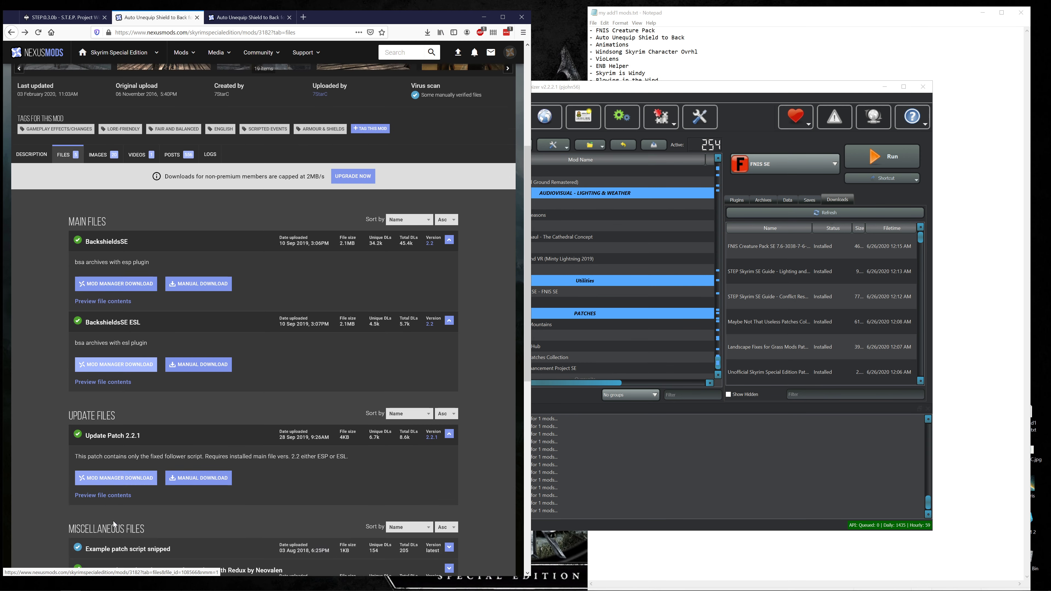
scroll(114, 523, "down", 1)
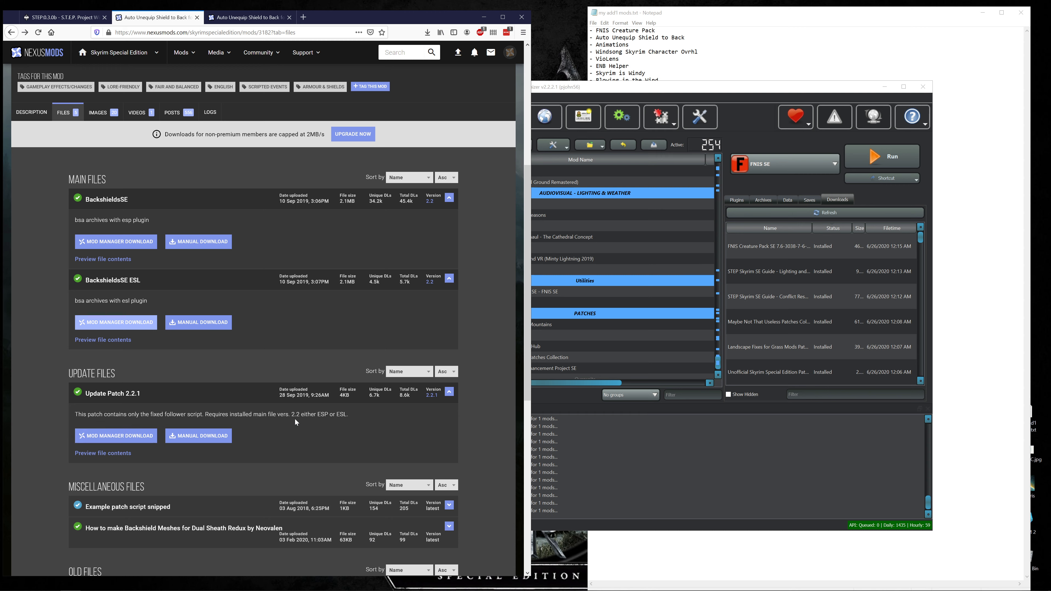
left_click(105, 437)
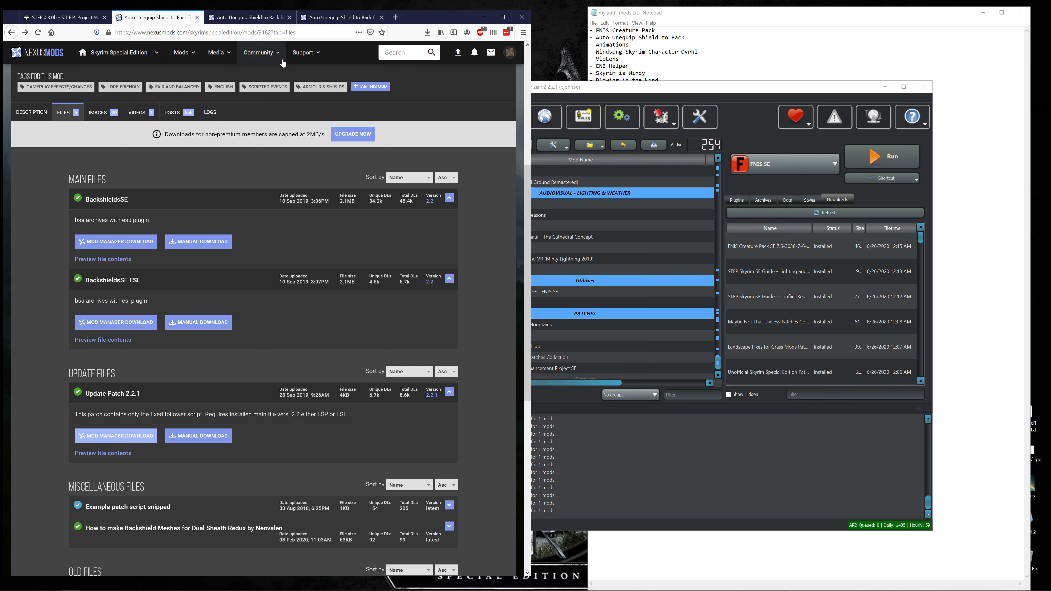
scroll(301, 118, "up", 5)
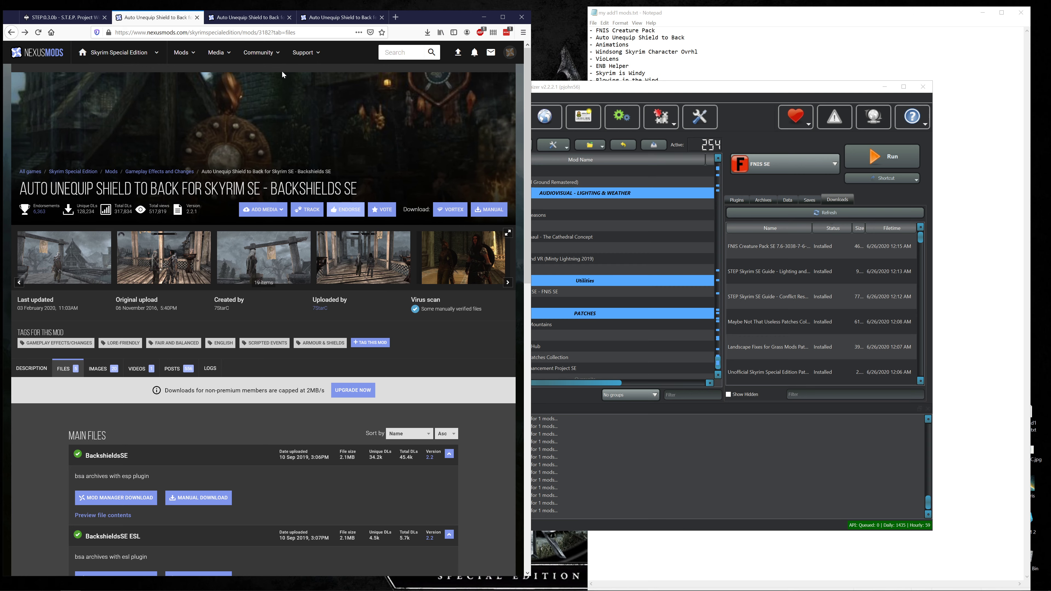
- Start the slow downloads of BackshieldsSE ESL and Update Patch 2.2.1 from their open tabs
left_click(257, 18)
left_click(274, 311)
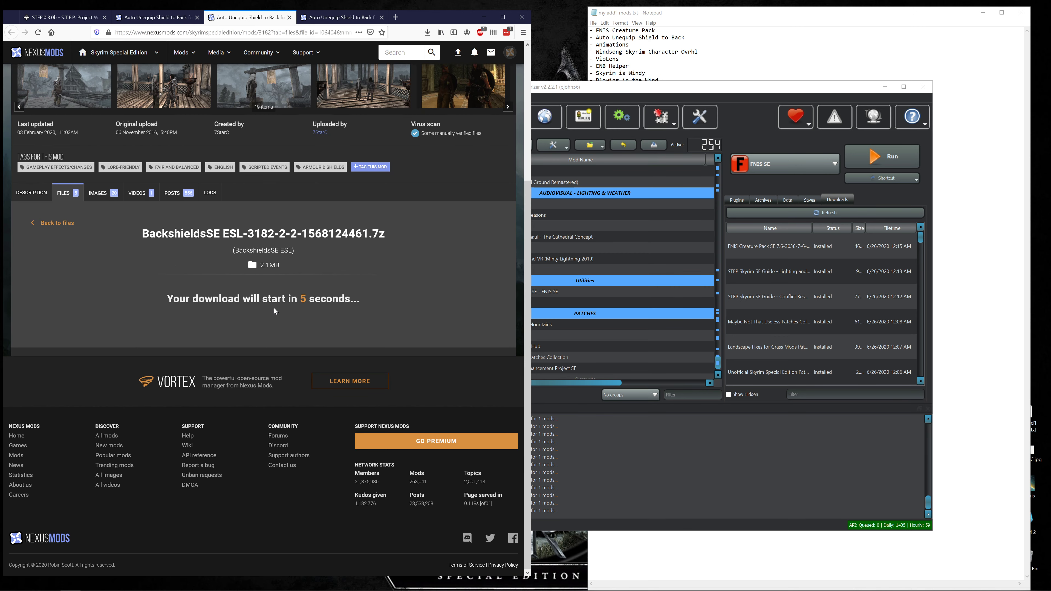
key("ctrl+Tab")
left_click(294, 311)
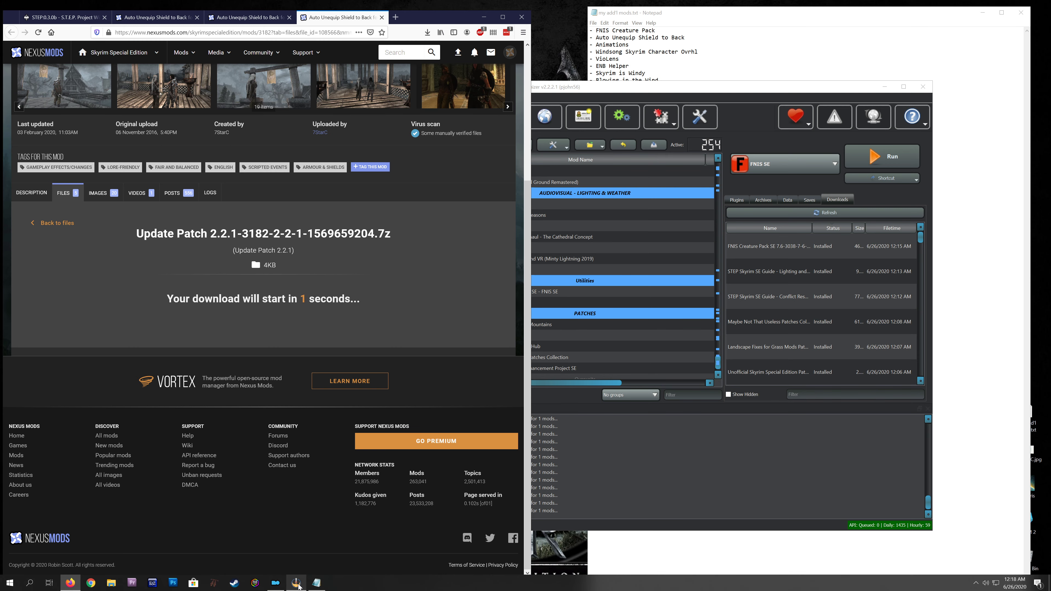
left_click(296, 583)
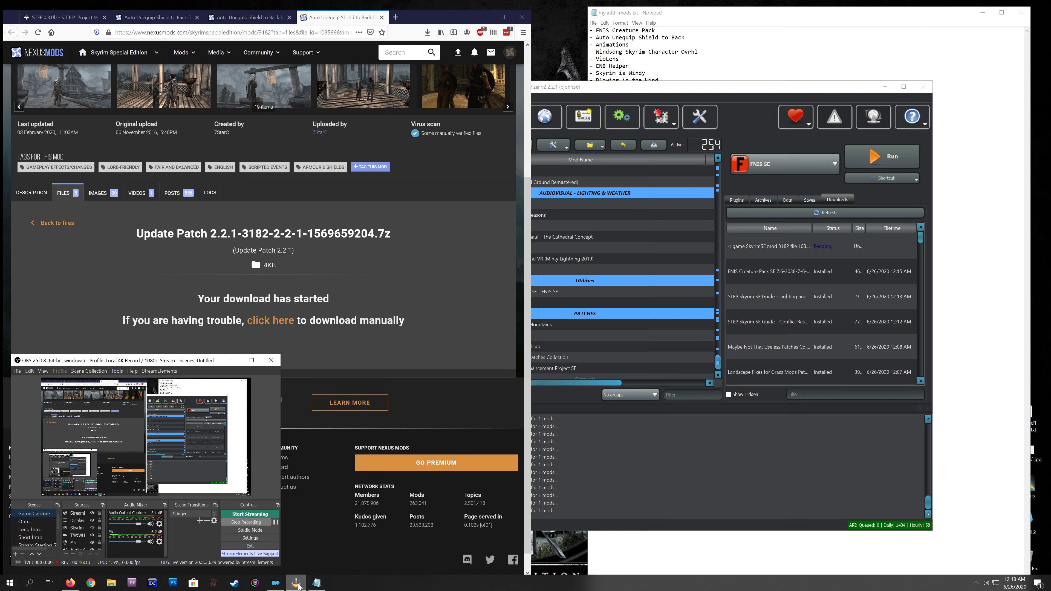
left_click(297, 584)
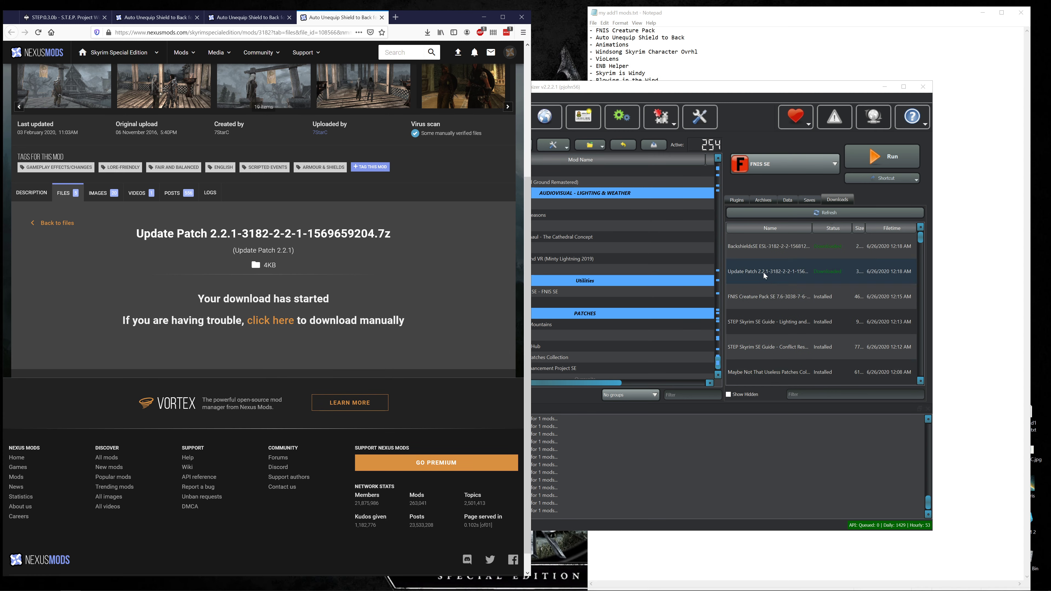
- Install the downloaded BackshieldsSE ESL in Mod Organizer, and install Update Patch 2.2.1 into that same mod
right_click(763, 246)
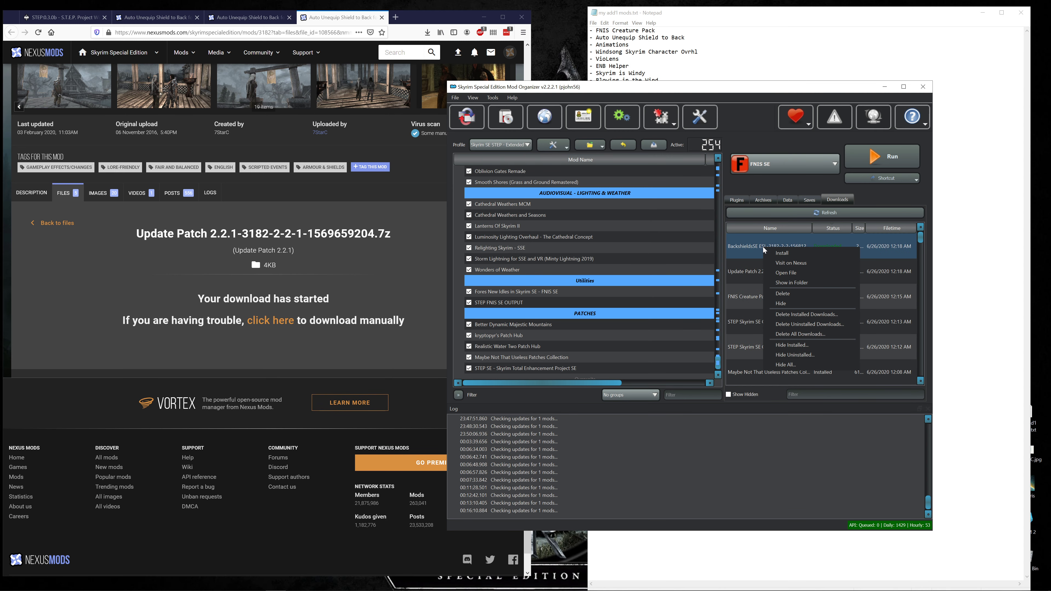
left_click(779, 253)
left_click(742, 322)
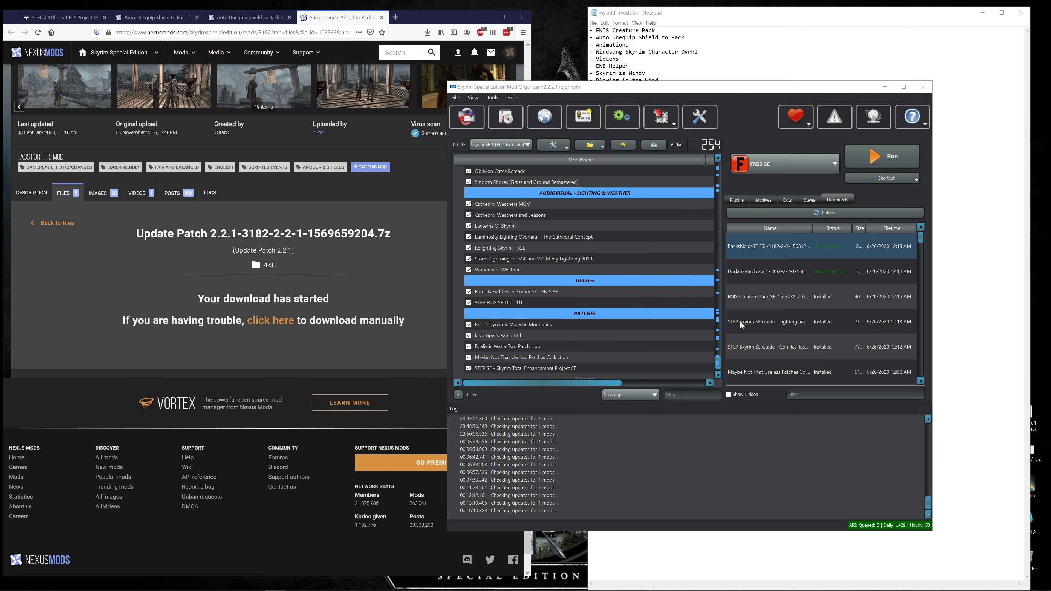
right_click(758, 253)
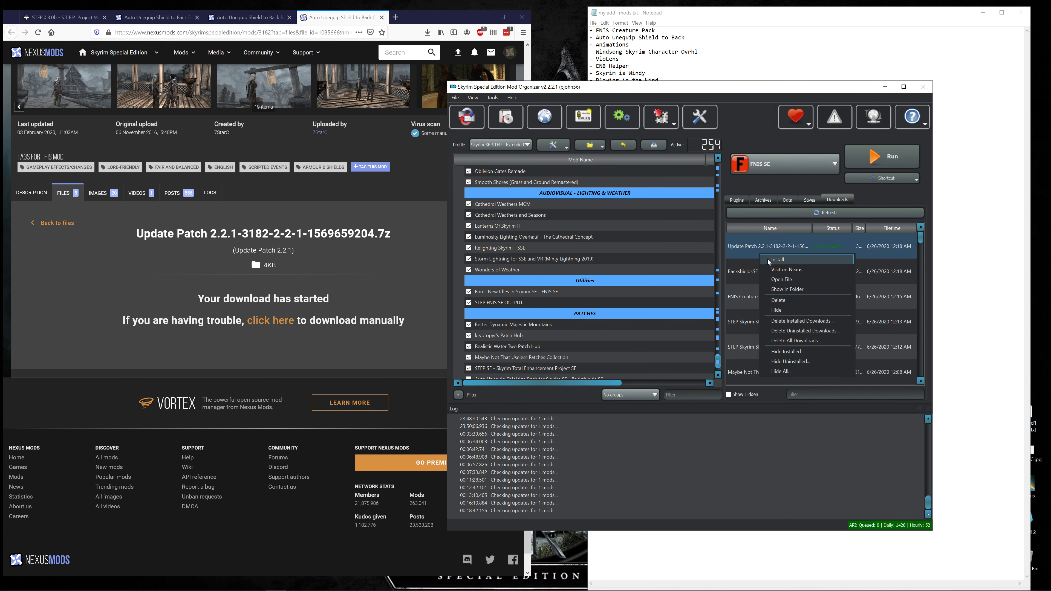
left_click(770, 261)
left_click(749, 323)
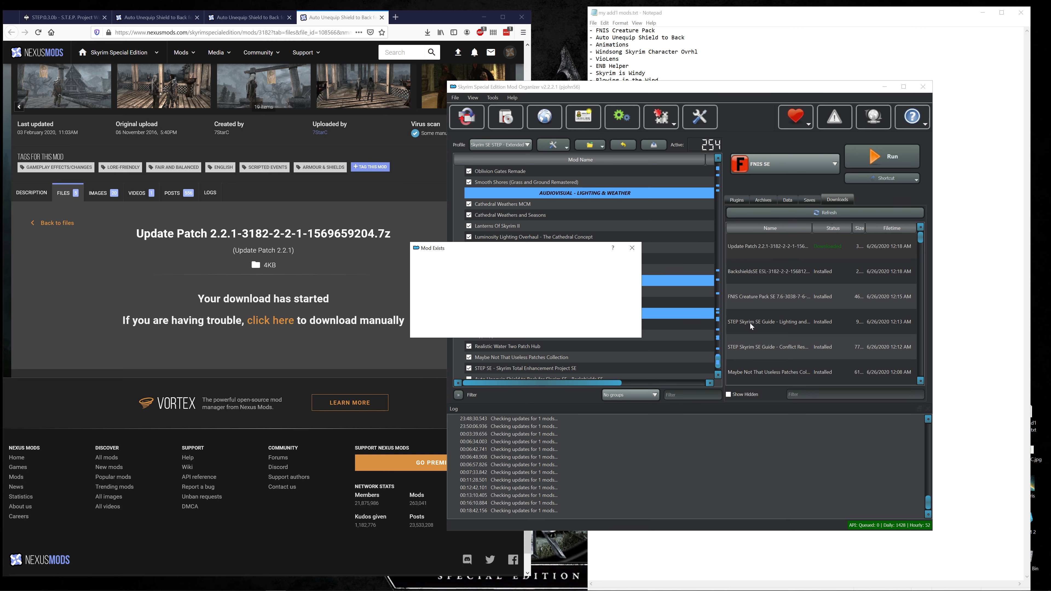
left_click(489, 331)
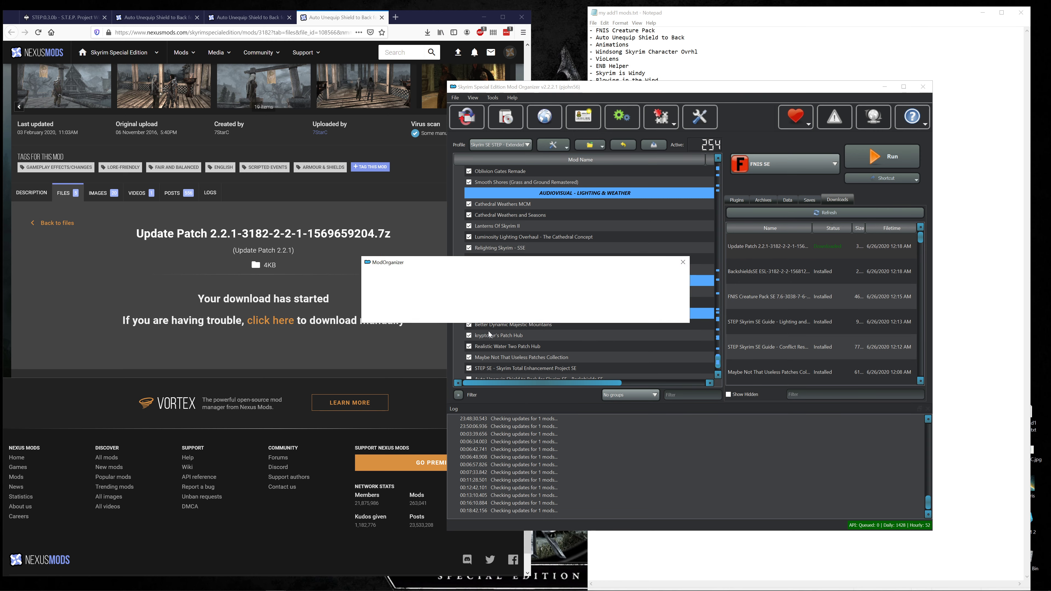
- Move Auto Unequip Shield to Back for Skyrim SE directly under the AUDIOVISUAL - ANIMATIONS & EFFECTS separator and enable it
scroll(489, 331, "down", 1)
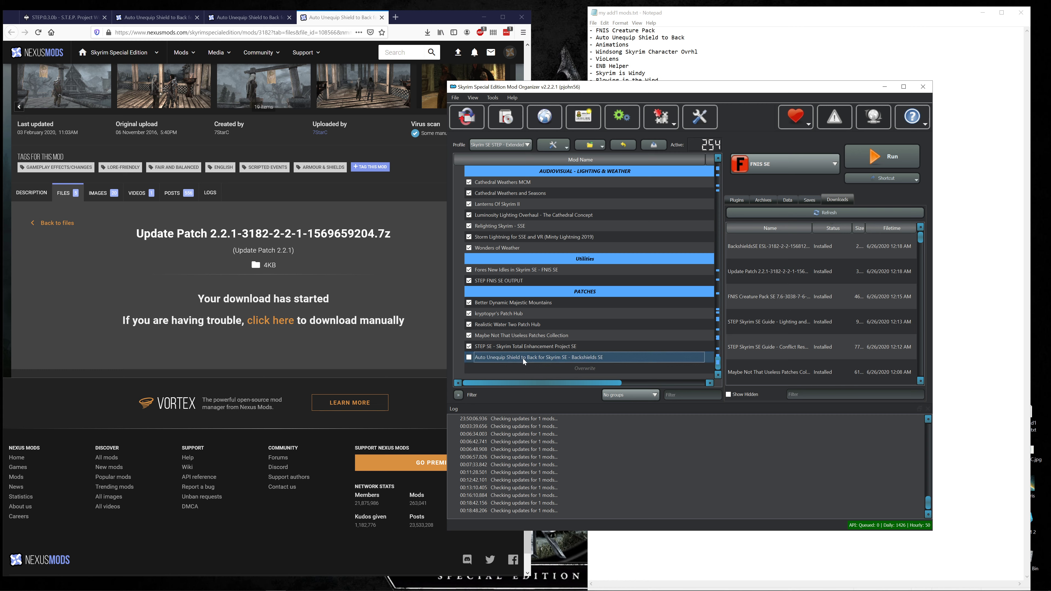
left_click_drag(523, 358, 523, 206)
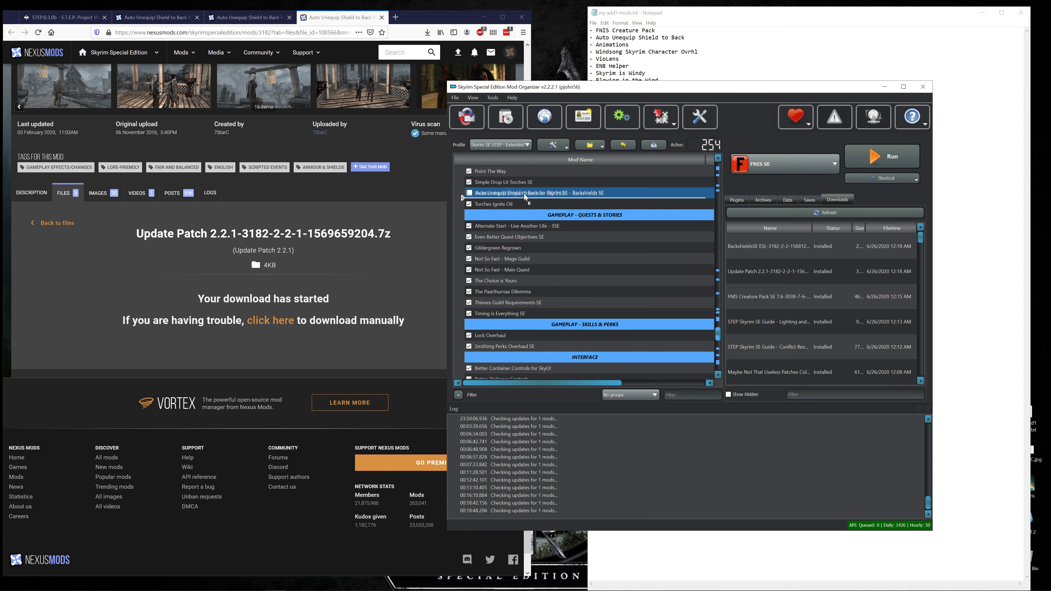
left_click_drag(524, 192, 571, 278)
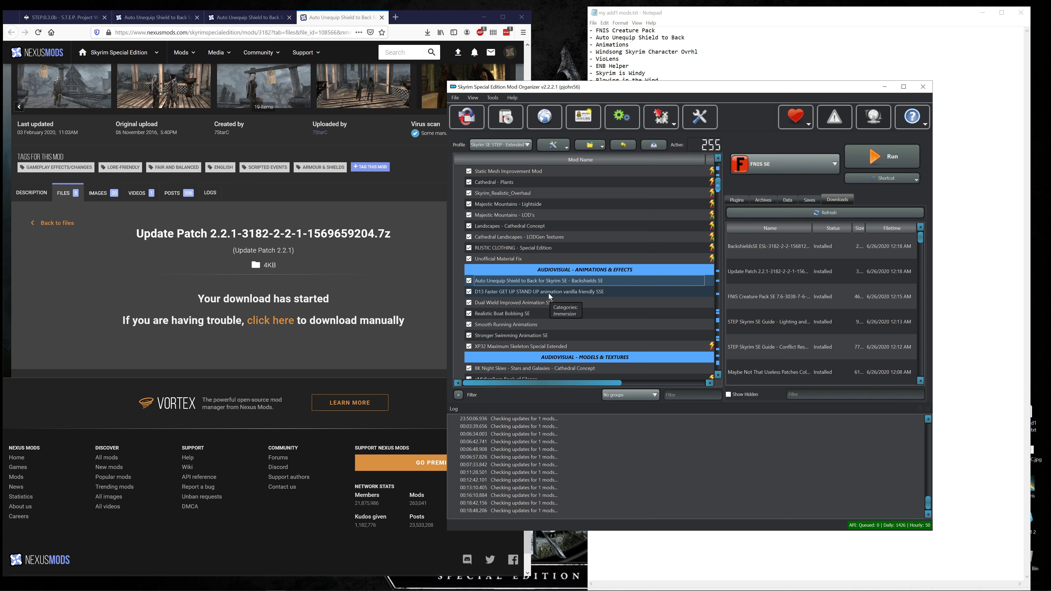
- Rename the Utilities separator above the PATCHES separator to UTILITIES in the Mod Organizer mod list
scroll(549, 293, "down", 10)
scroll(545, 301, "down", 10)
scroll(544, 310, "down", 10)
scroll(542, 308, "down", 2)
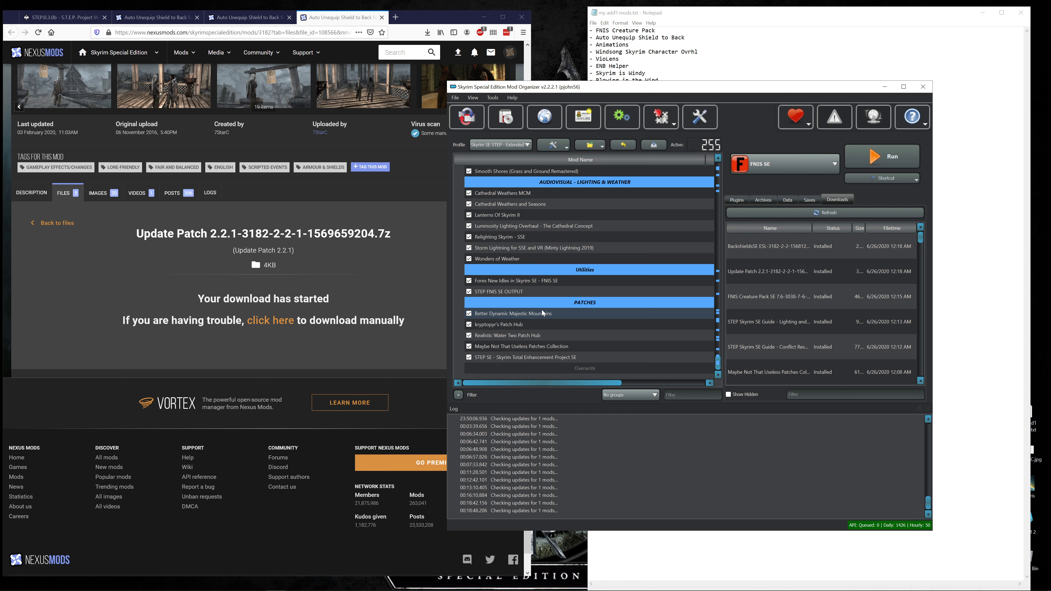
right_click(600, 268)
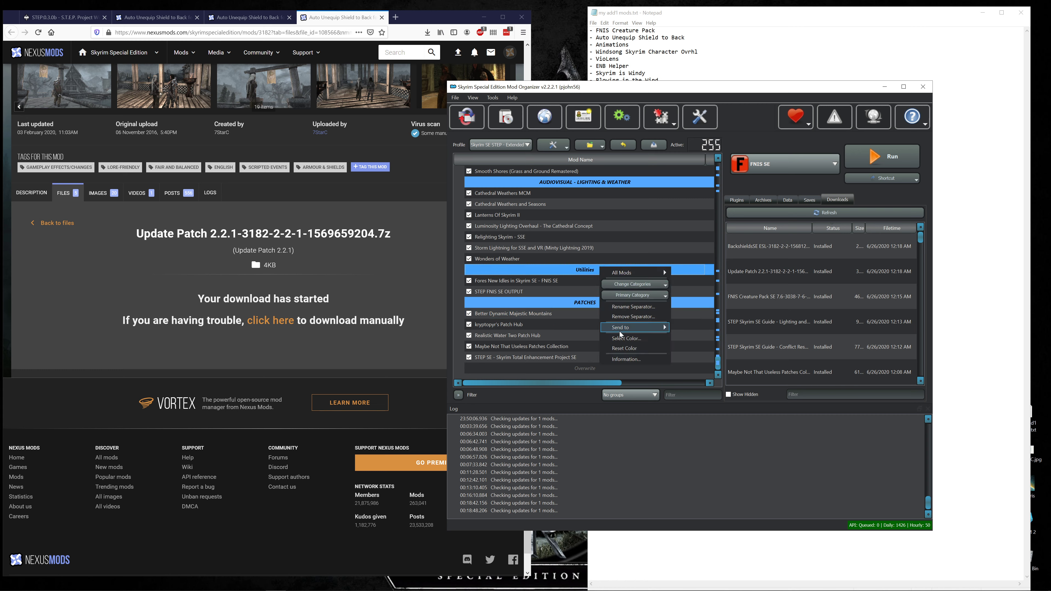
left_click(625, 307)
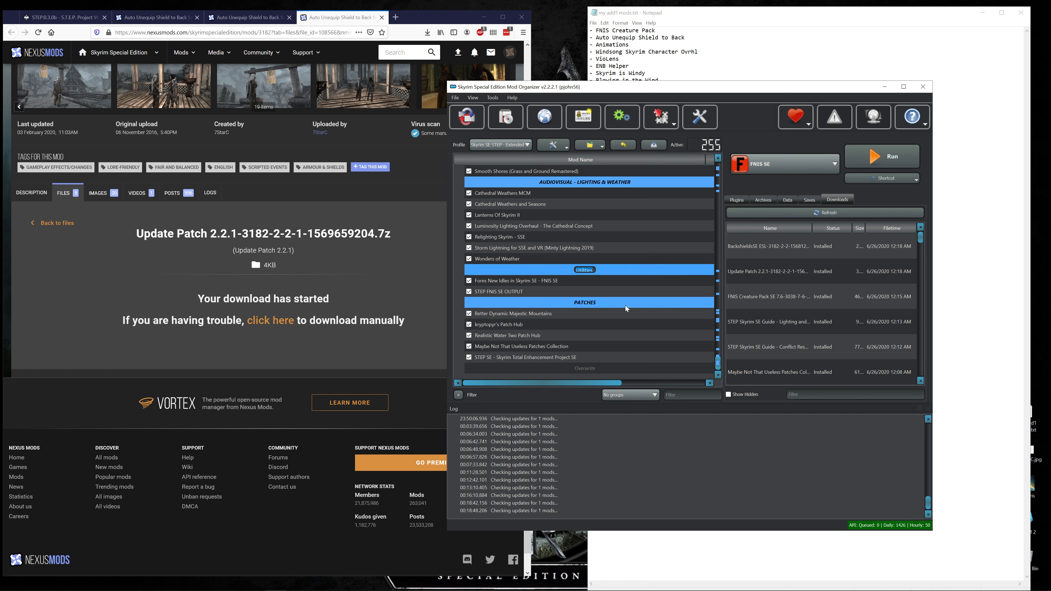
type("uTILITIES")
key("Return")
- Remove the Animations line from the my add'l mods.txt list in Notepad
left_click_drag(629, 44, 589, 45)
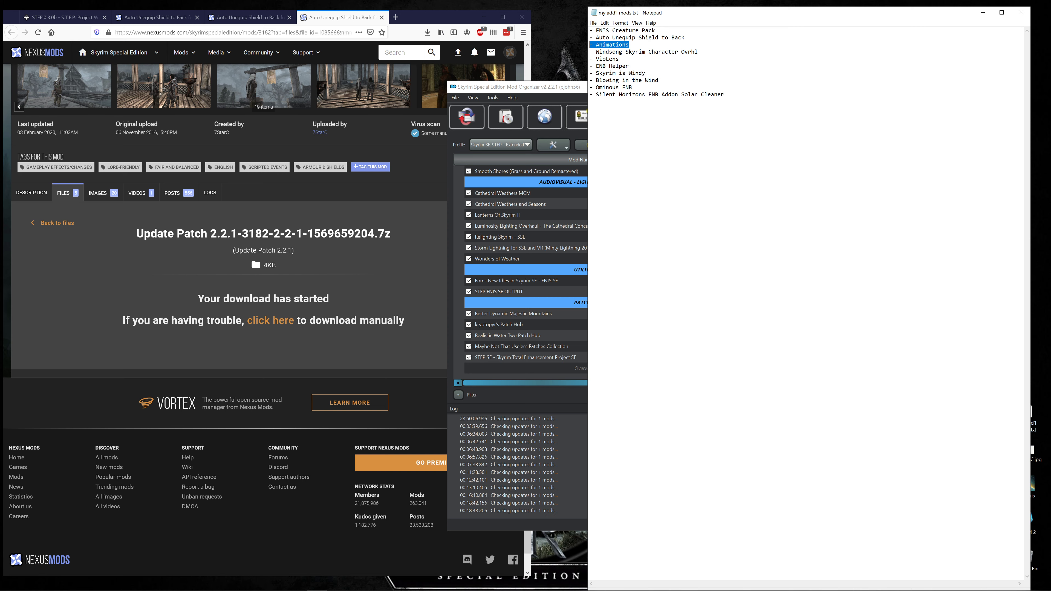
key("BackSpace")
key("Delete")
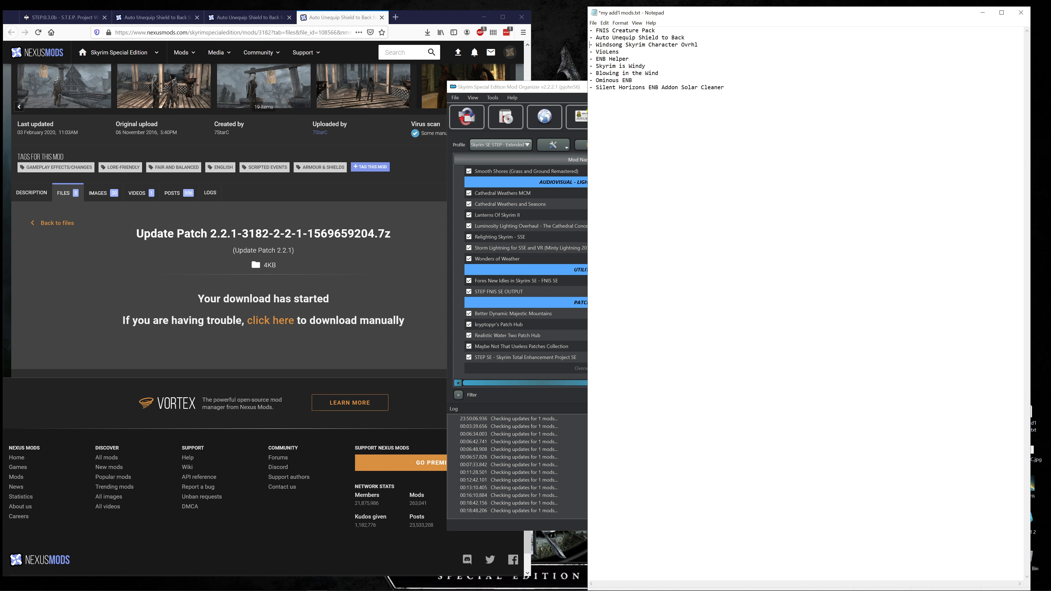
- Search Nexus Mods for windsong and open the file list of WICO - Windsong Immersive Character Overhaul
left_click(406, 55)
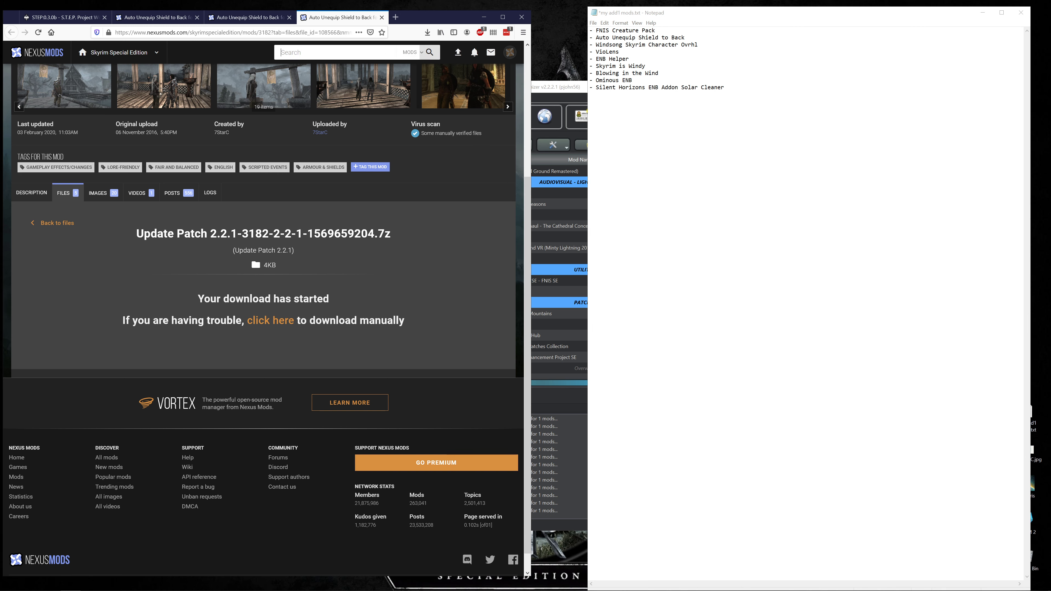
type("wind")
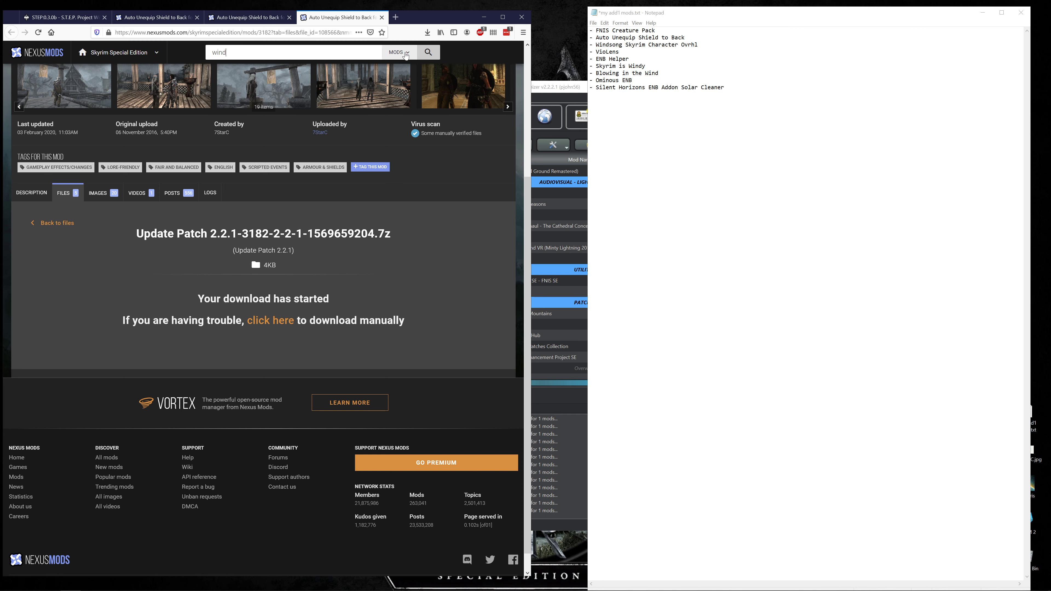
type("song")
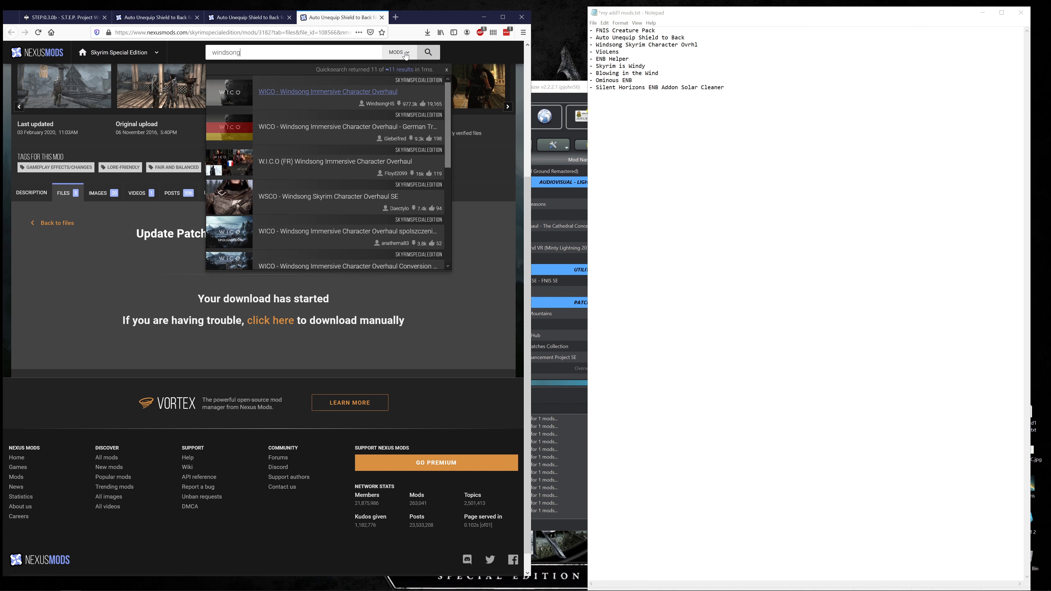
left_click(334, 95)
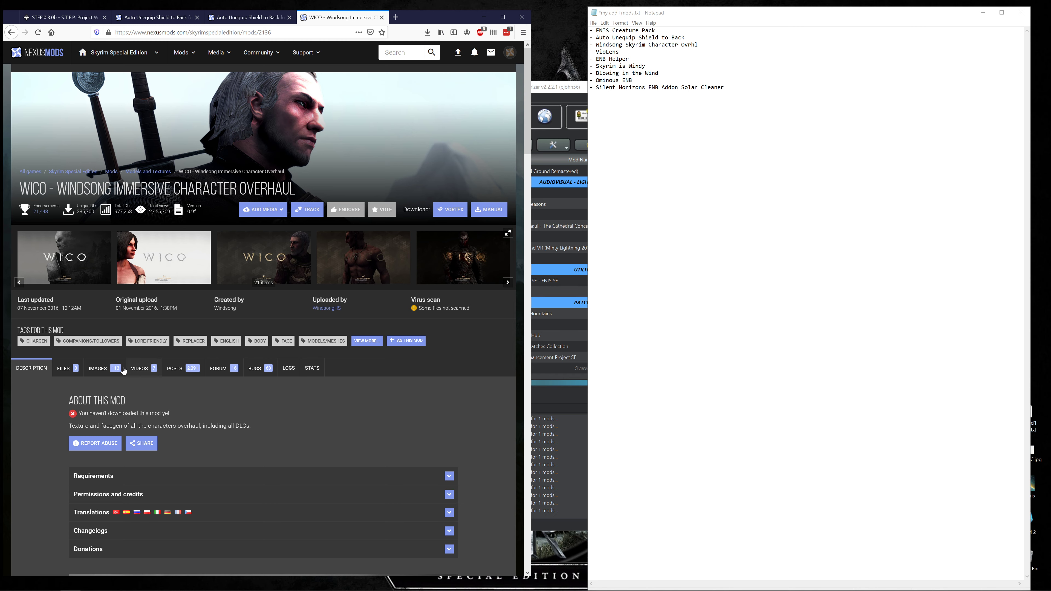
left_click(64, 368)
scroll(111, 425, "down", 2)
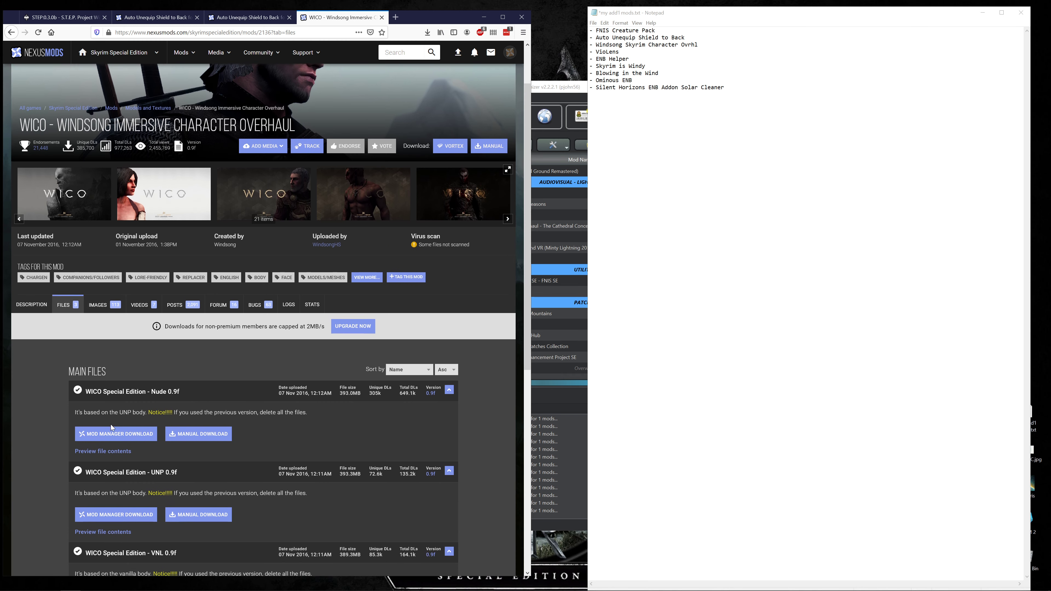
scroll(111, 425, "down", 2)
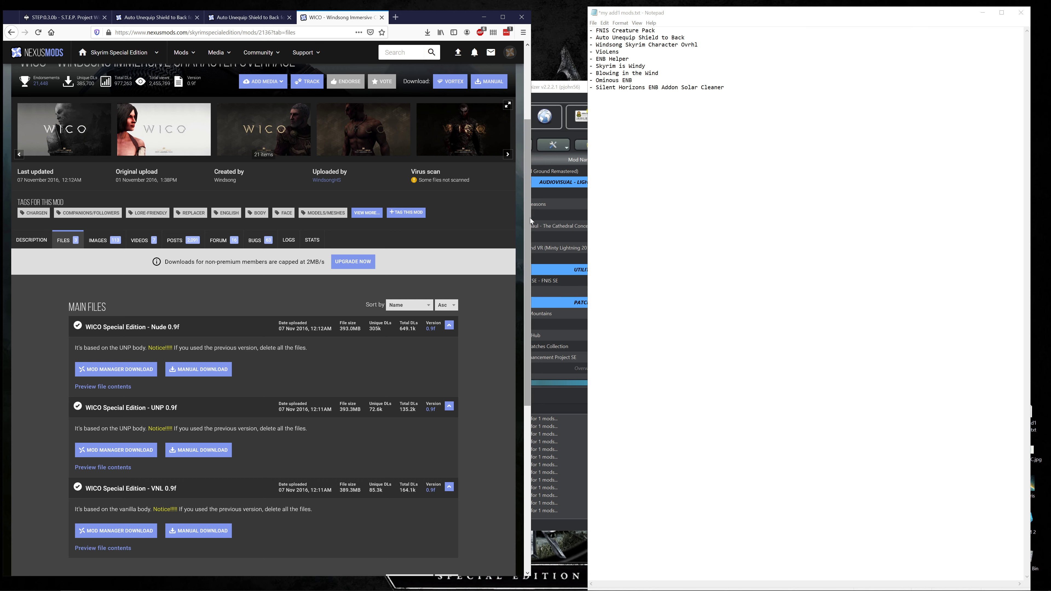
- Start the slow mod manager download of WICO Special Edition - UNP 0.9f
left_click(100, 454)
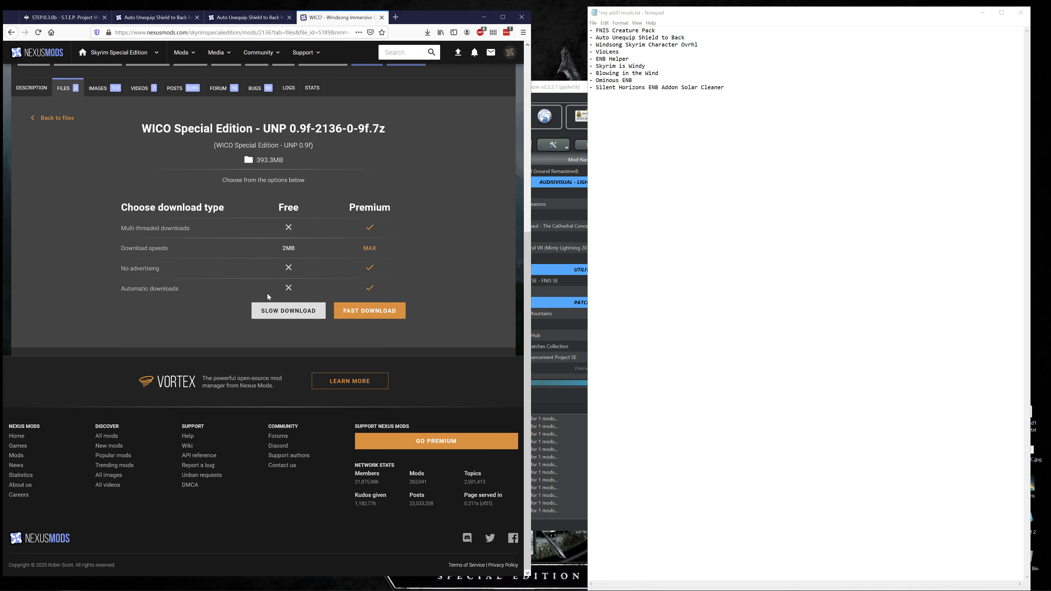
left_click(308, 310)
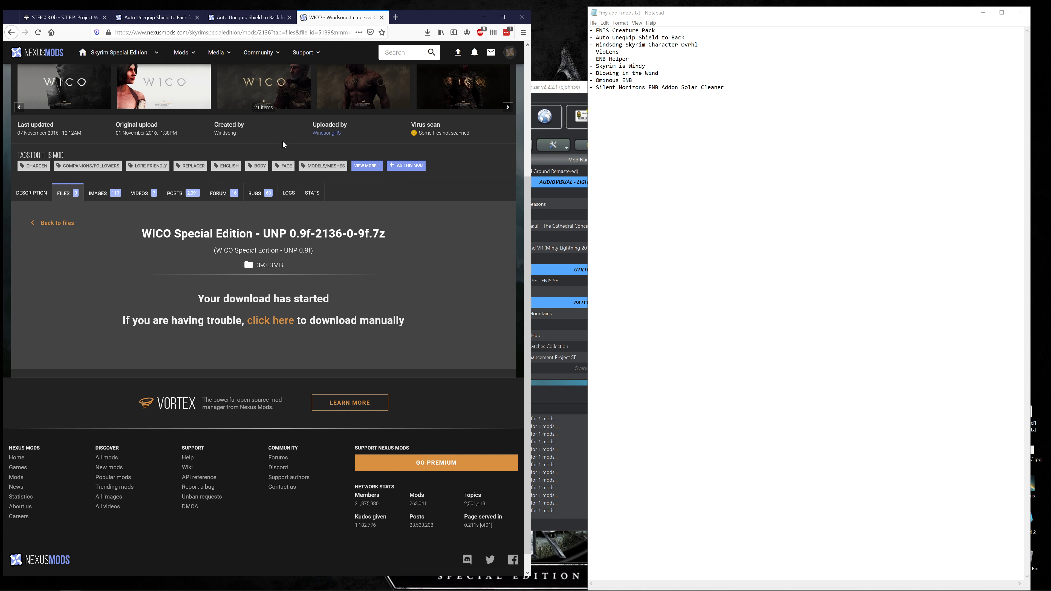
scroll(309, 138, "up", 4)
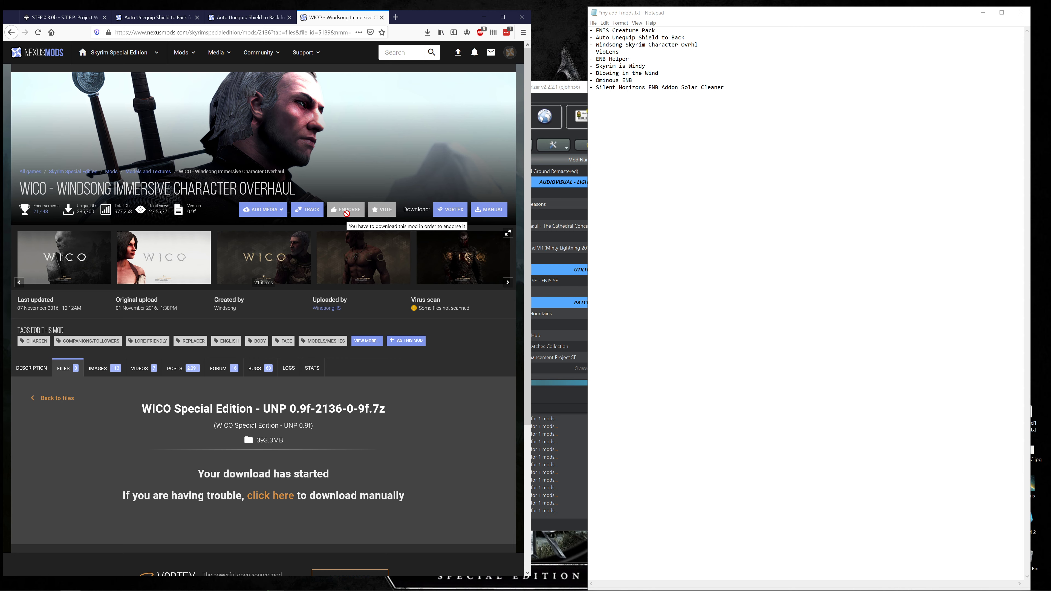
- Minimize the Notepad mod list and bring Mod Organizer to the front
left_click(983, 13)
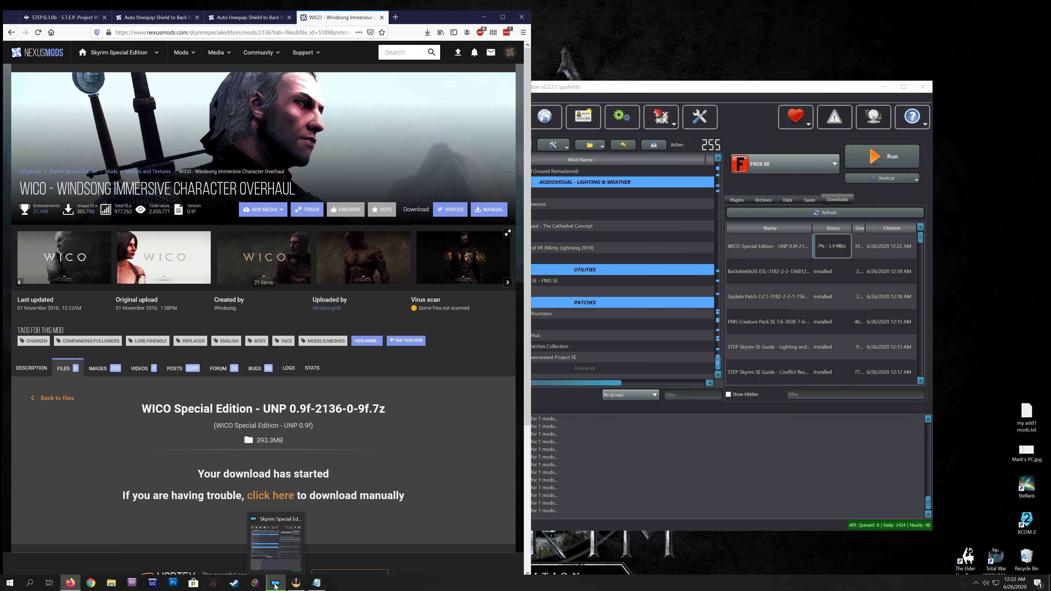
left_click(275, 583)
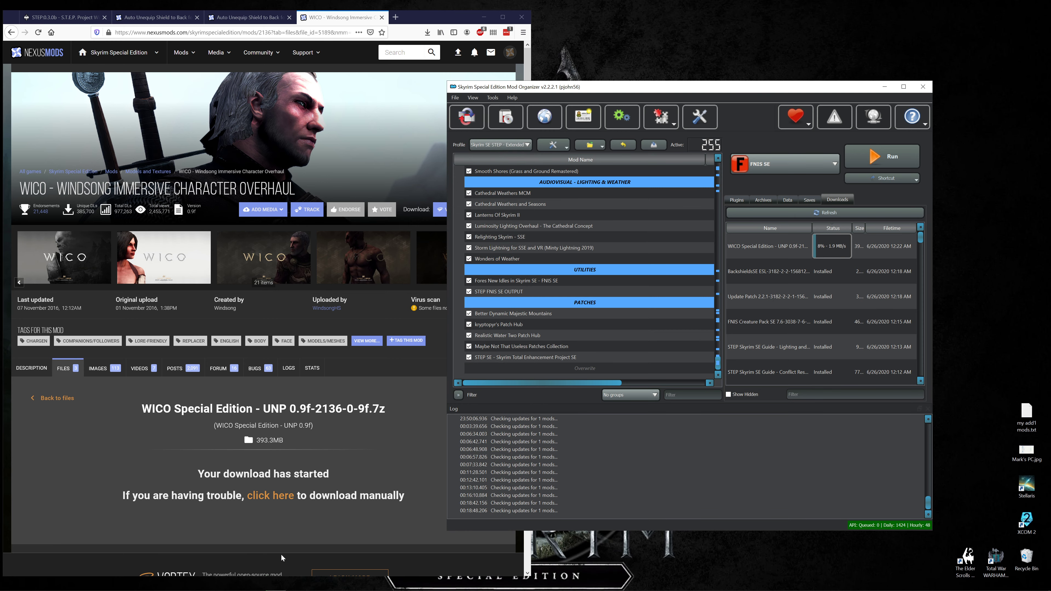
left_click(296, 583)
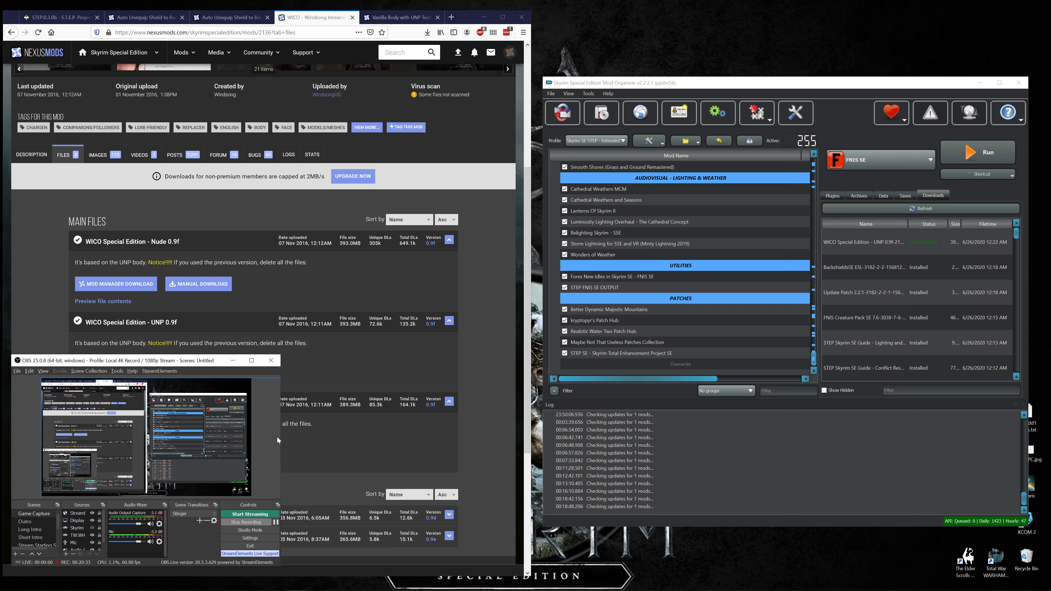
left_click(234, 361)
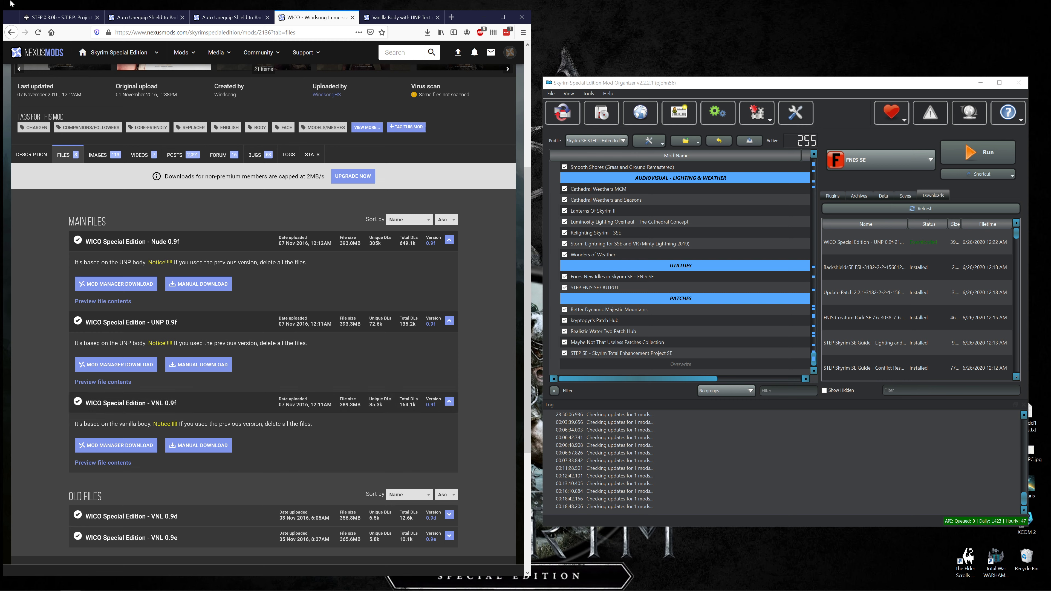
- Check the description and files of Vanilla Body with UNP Textures against the STEP guide and the WICO file variants
left_click(58, 17)
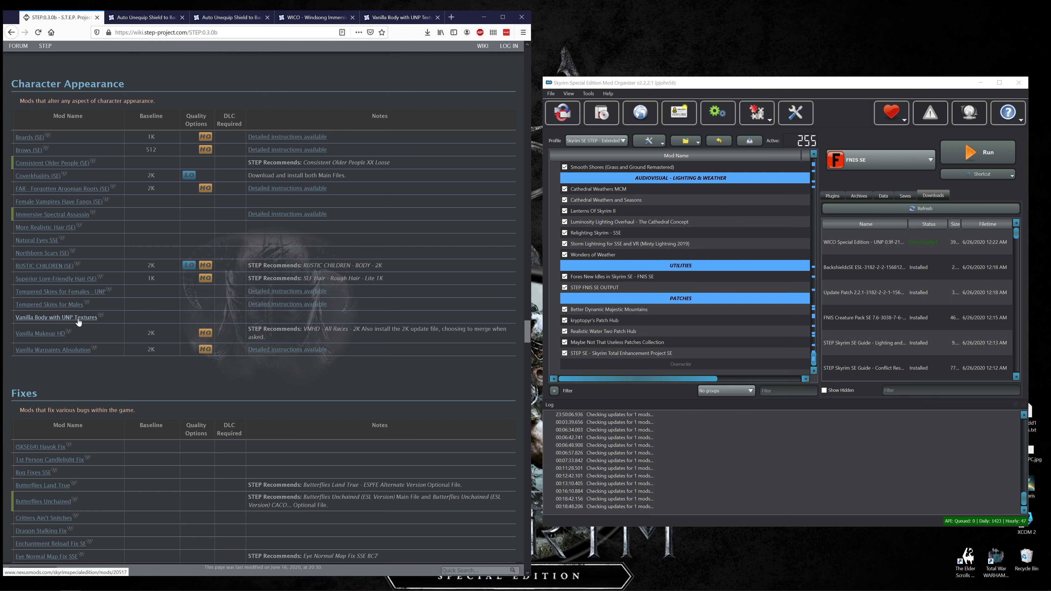
left_click(400, 18)
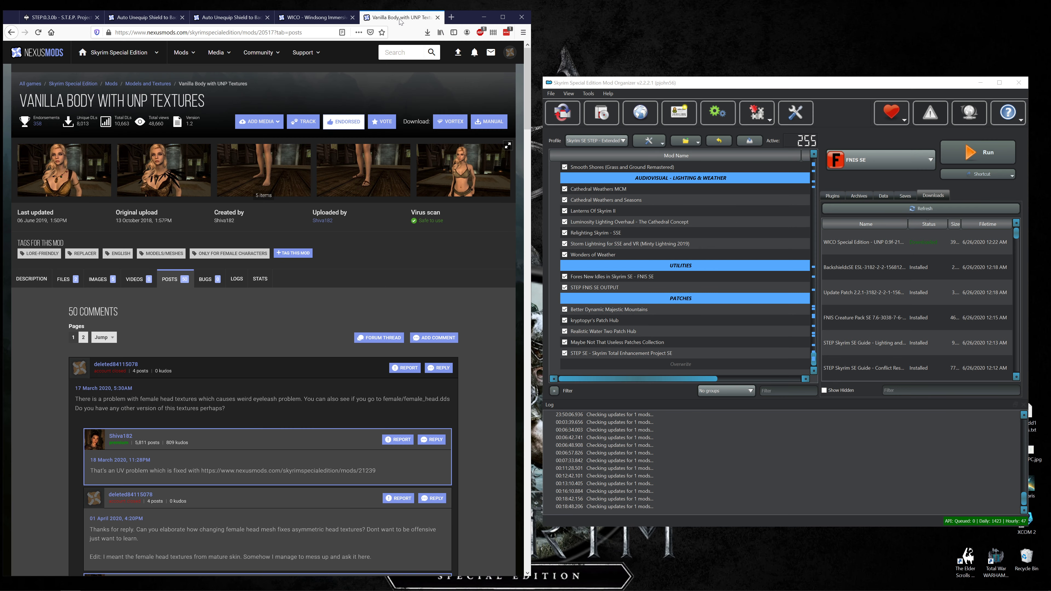
left_click(25, 280)
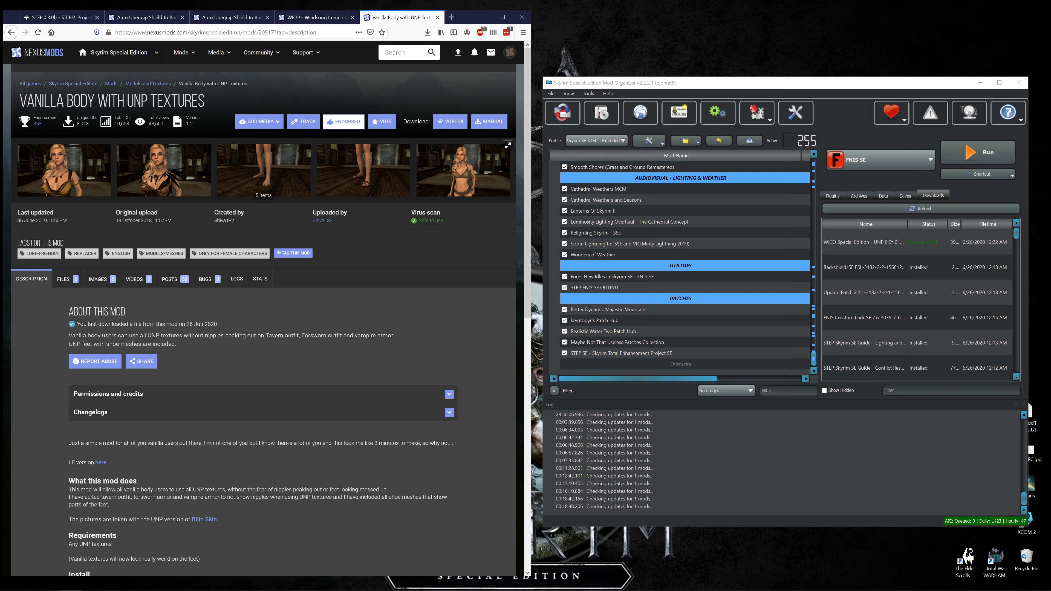
left_click(66, 280)
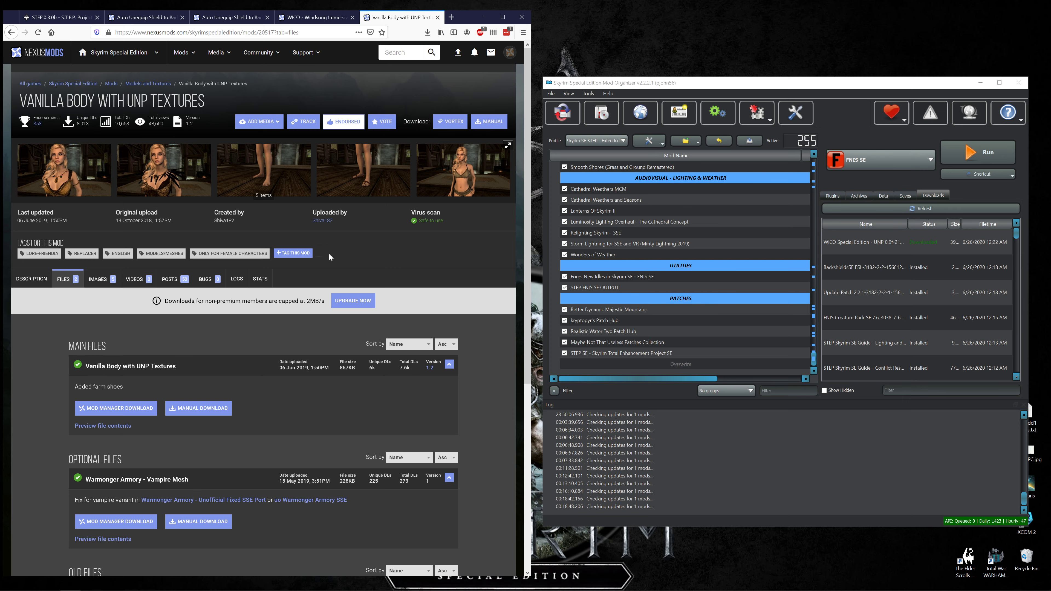
left_click(304, 21)
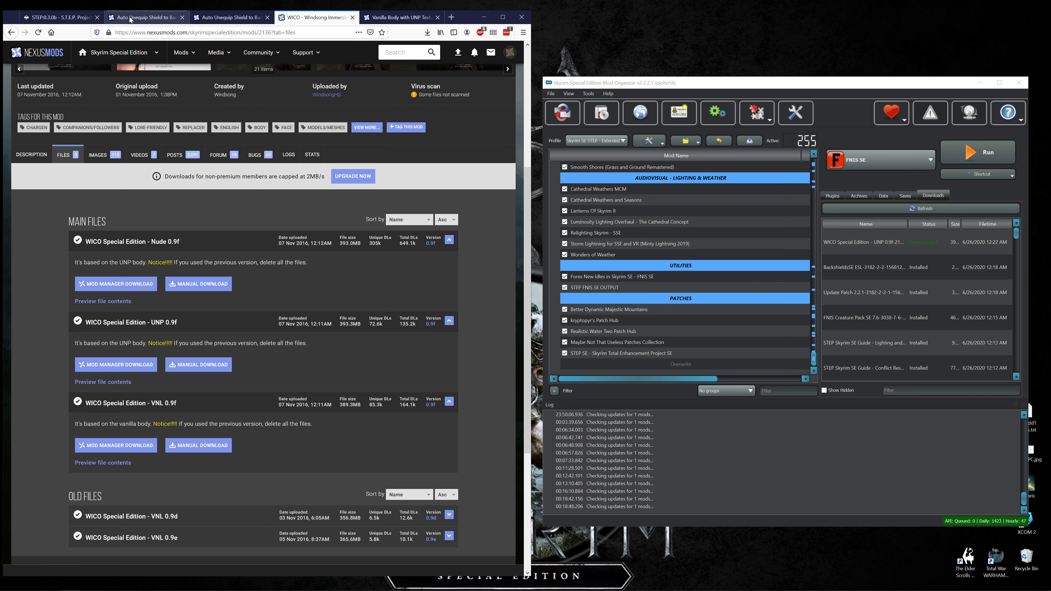
- Read the STEP guide's detailed instructions for Tempered Skins for Males in a new tab, and close that tab
left_click(67, 19)
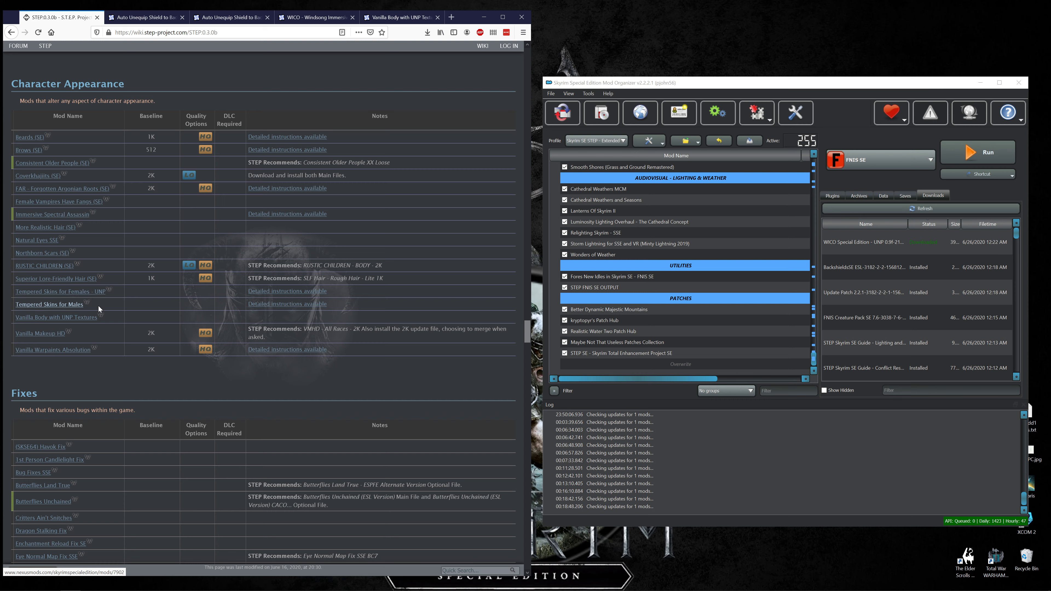
middle_click(266, 307)
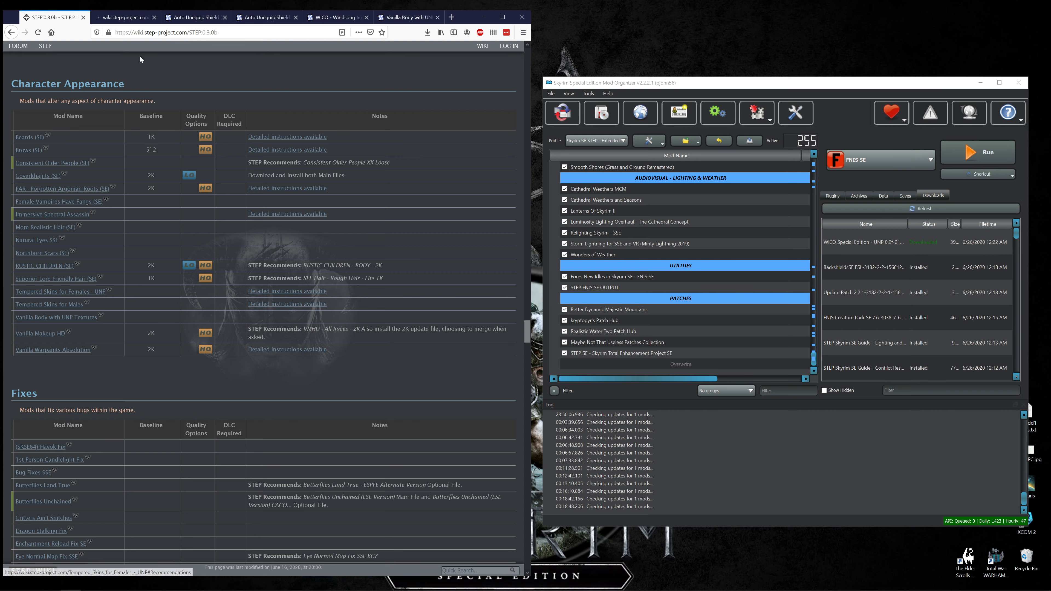
left_click(119, 19)
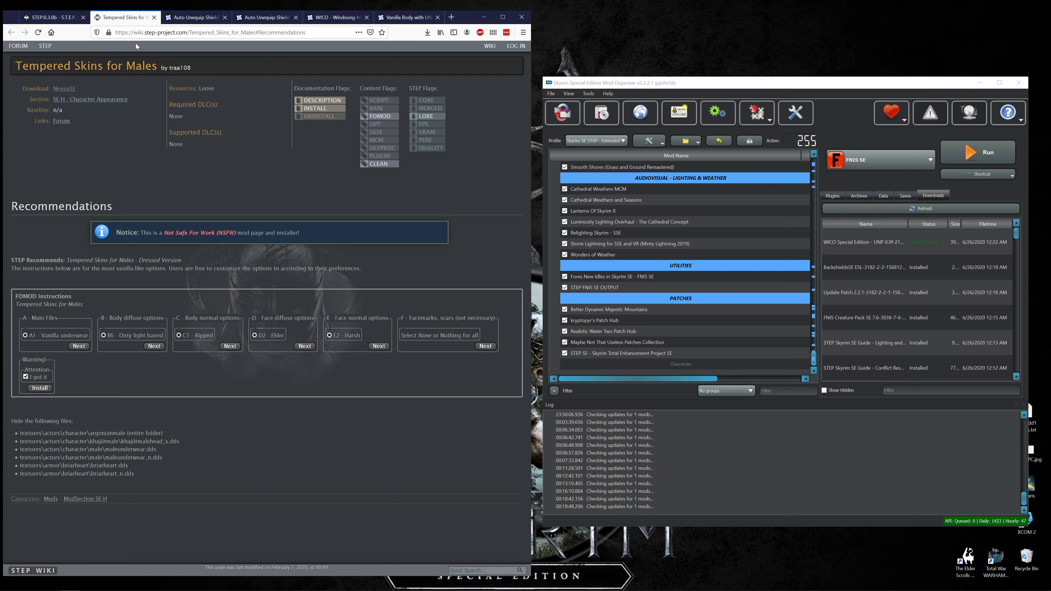
left_click(153, 17)
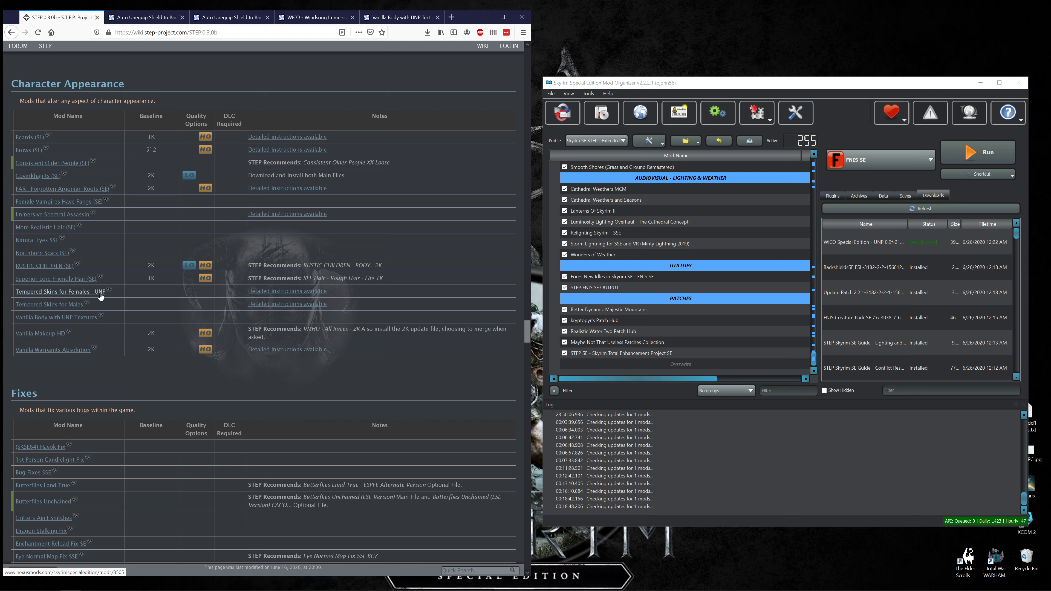
- Permanently delete the WICO Special Edition - UNP 0.9f download from Mod Organizer
right_click(907, 246)
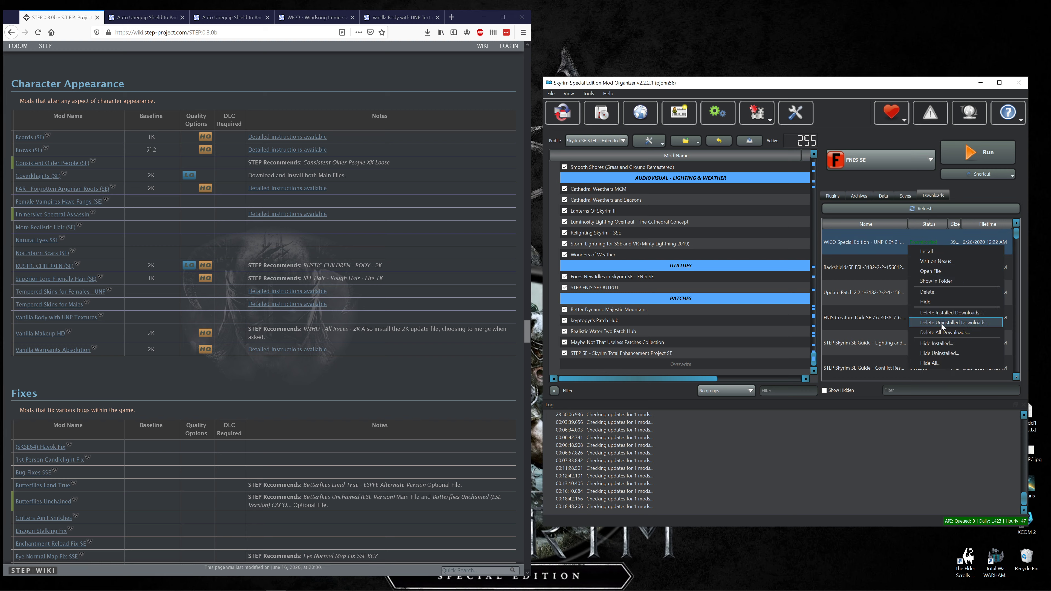
left_click(936, 293)
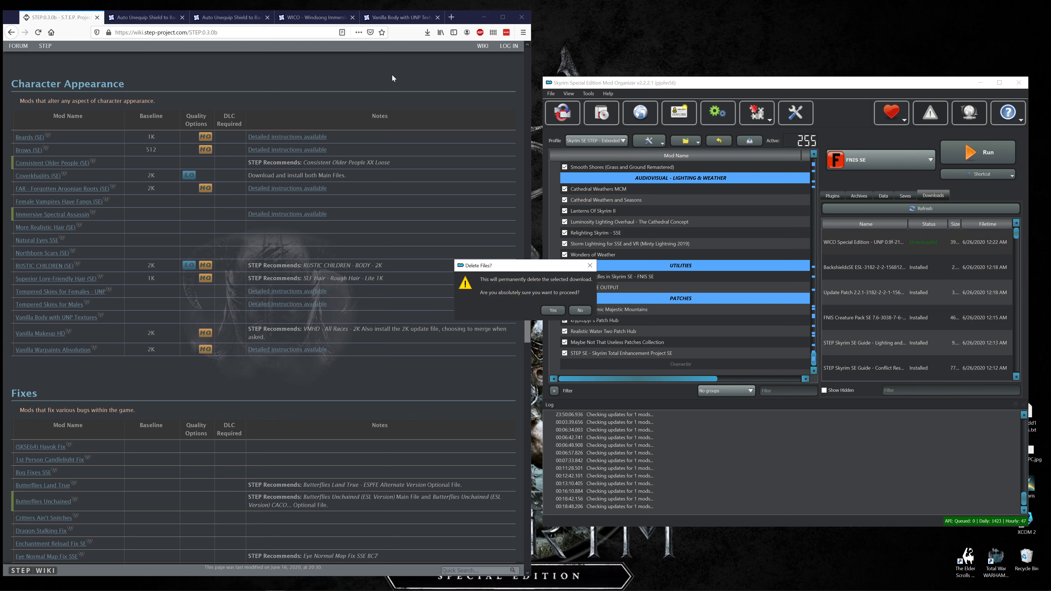
left_click(552, 310)
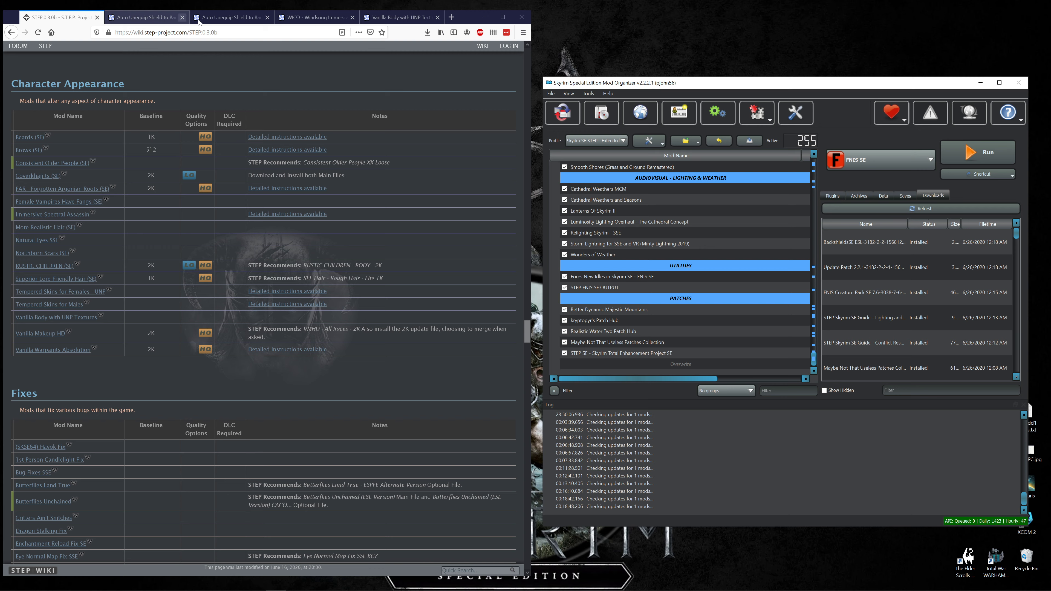
- Start the slow mod manager download of WICO Special Edition - VNL 0.9f from the open WICO page
left_click(315, 17)
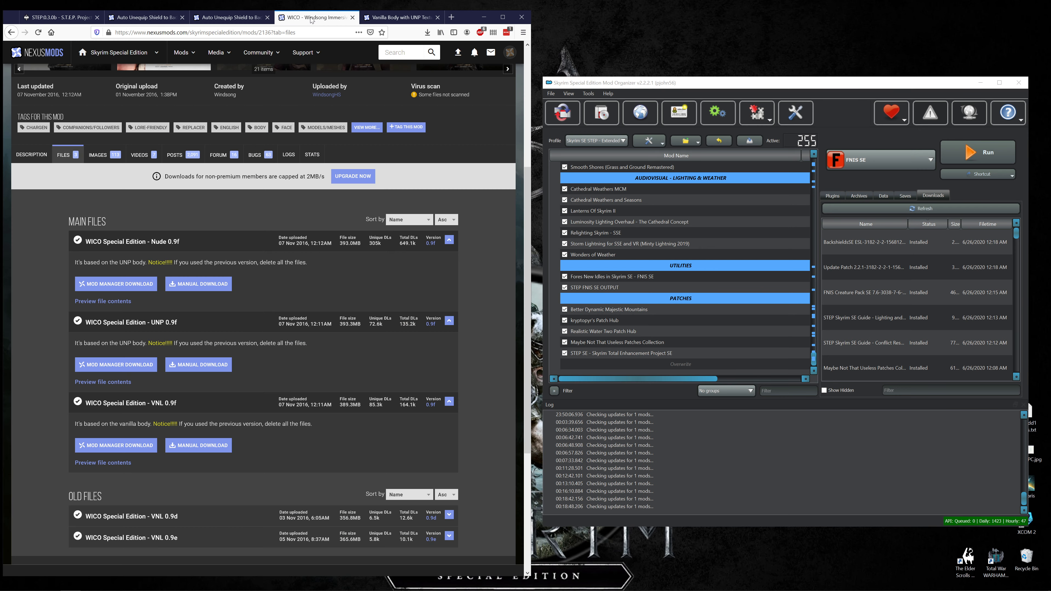
left_click(103, 449)
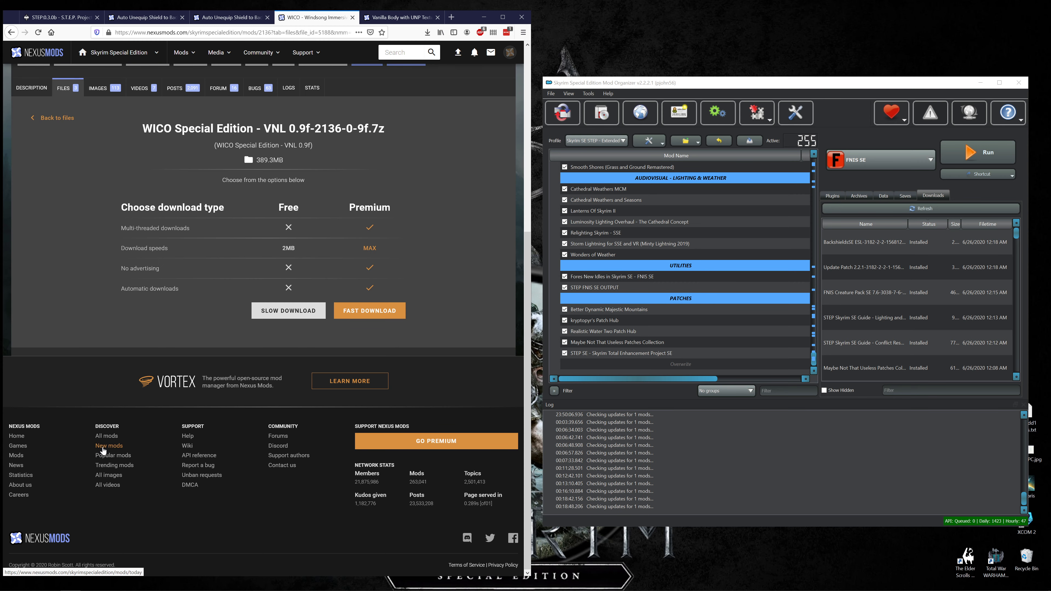
left_click(286, 311)
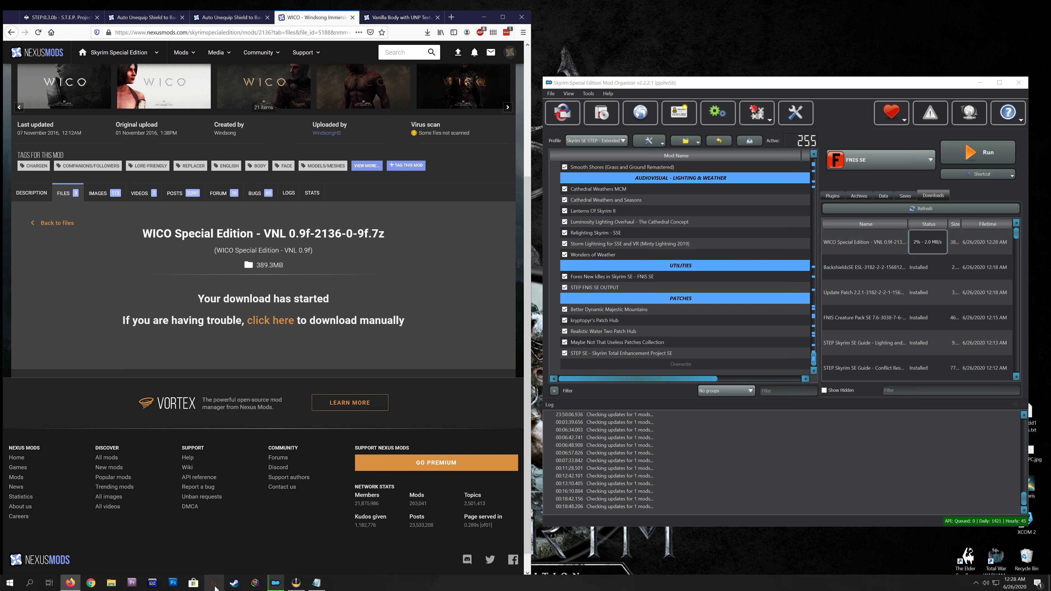
mouse_move(274, 585)
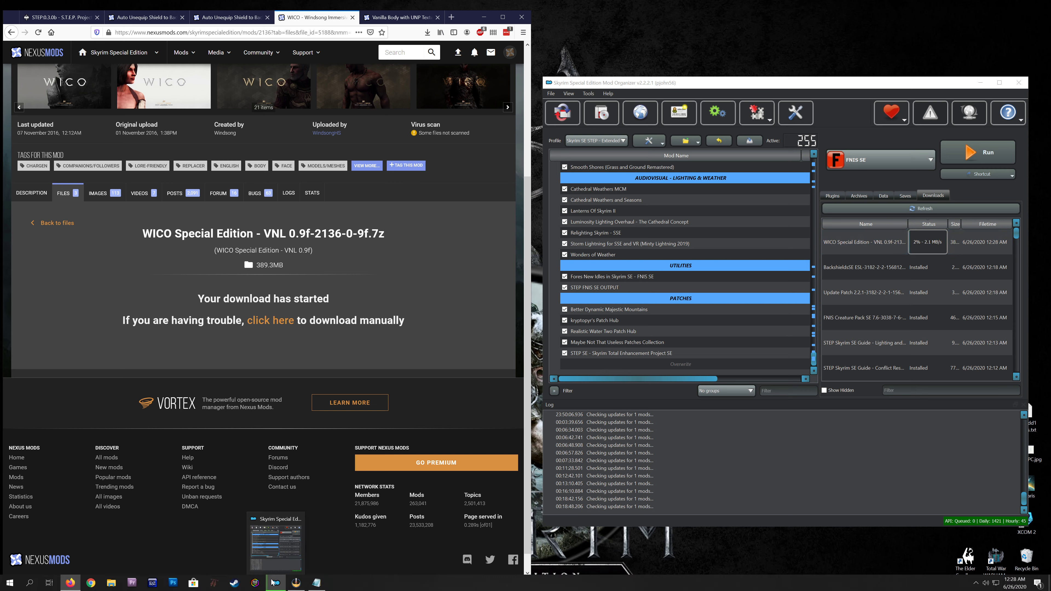
left_click(300, 585)
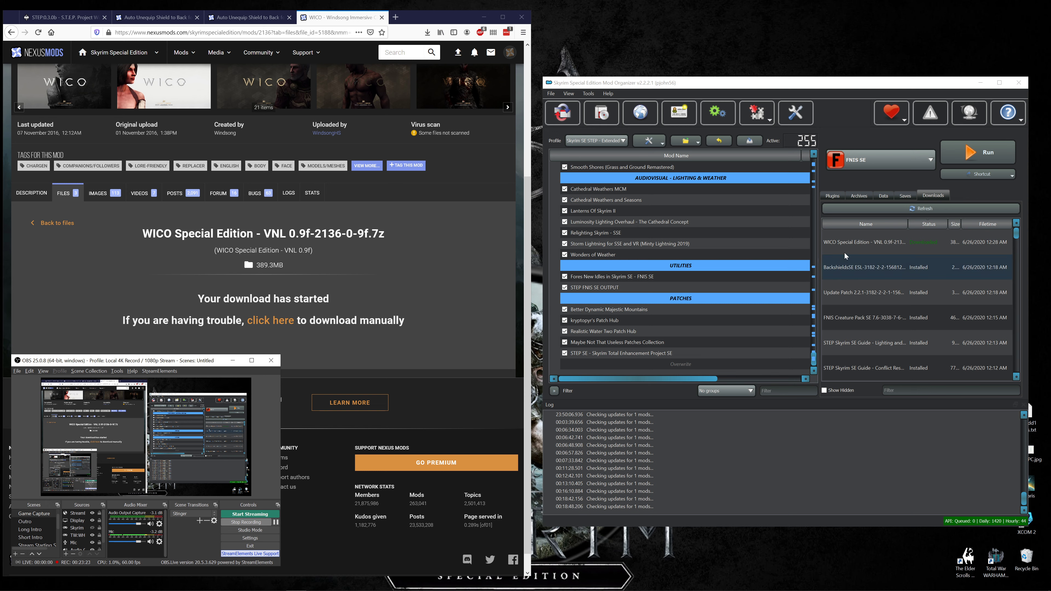
- Install the WICO Special Edition - VNL 0.9f download using the Custom option with USSEP Compatible Patch and Less Flush Face Textures
right_click(862, 249)
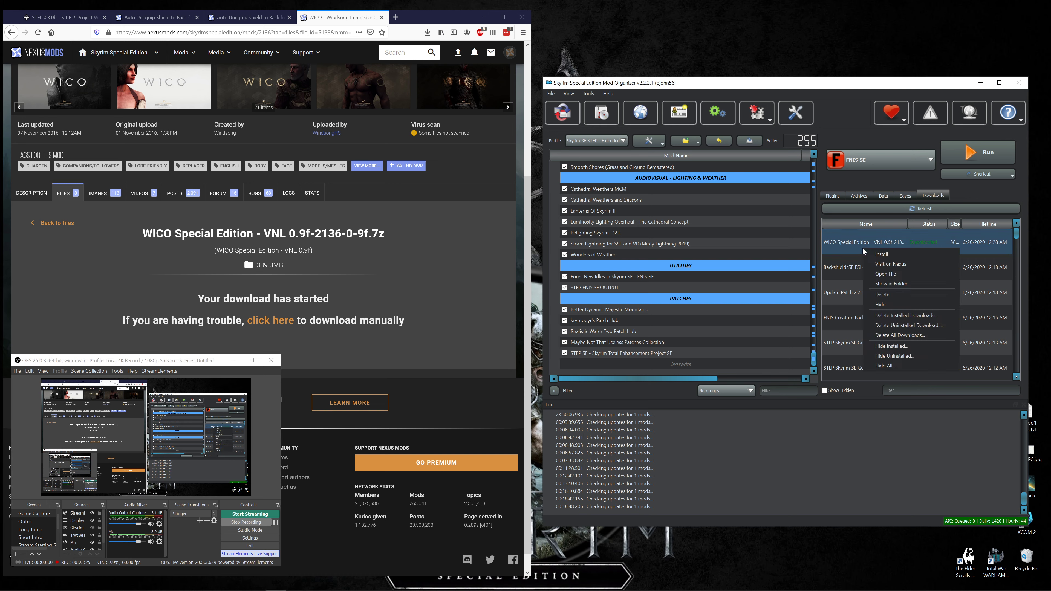
left_click(885, 255)
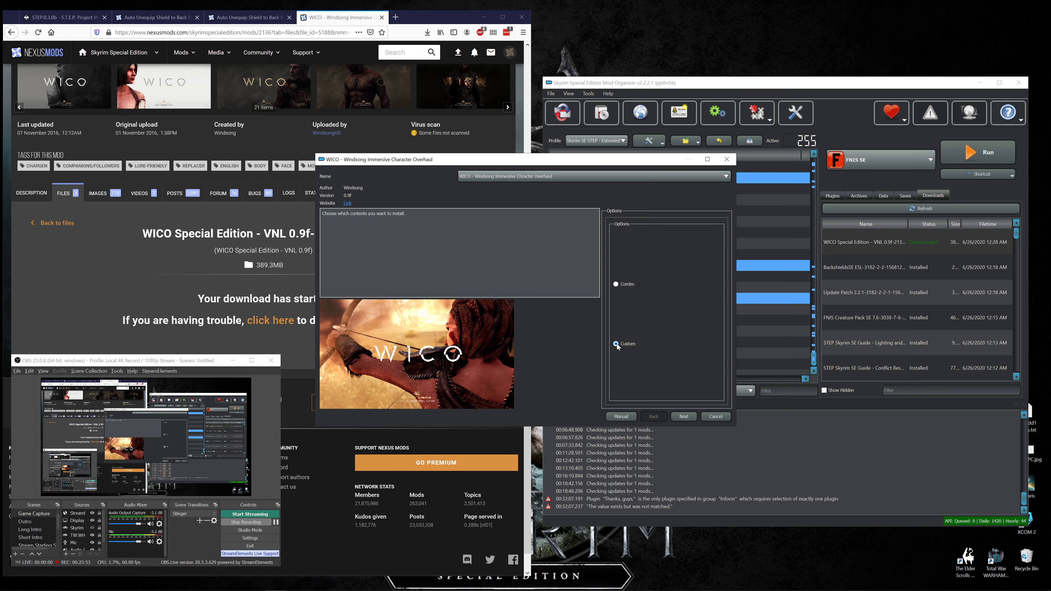
left_click(685, 416)
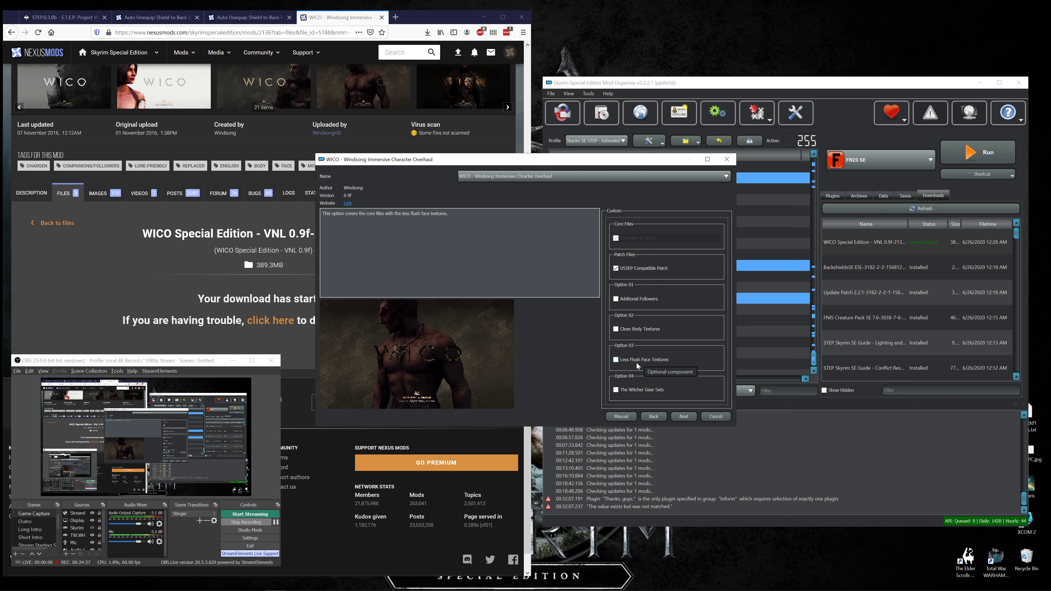
left_click(616, 359)
mouse_move(641, 394)
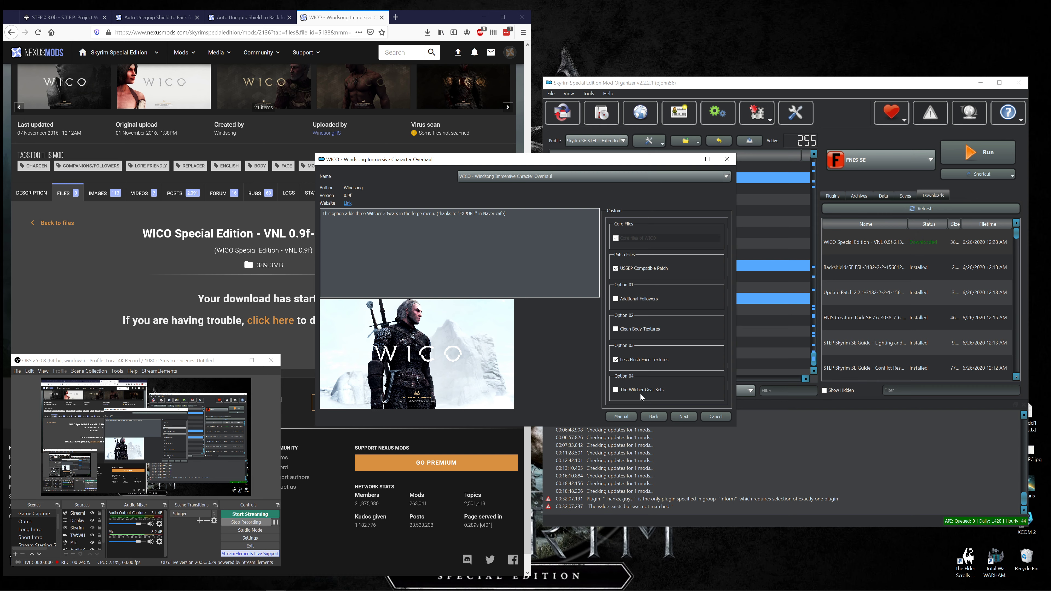
left_click(682, 416)
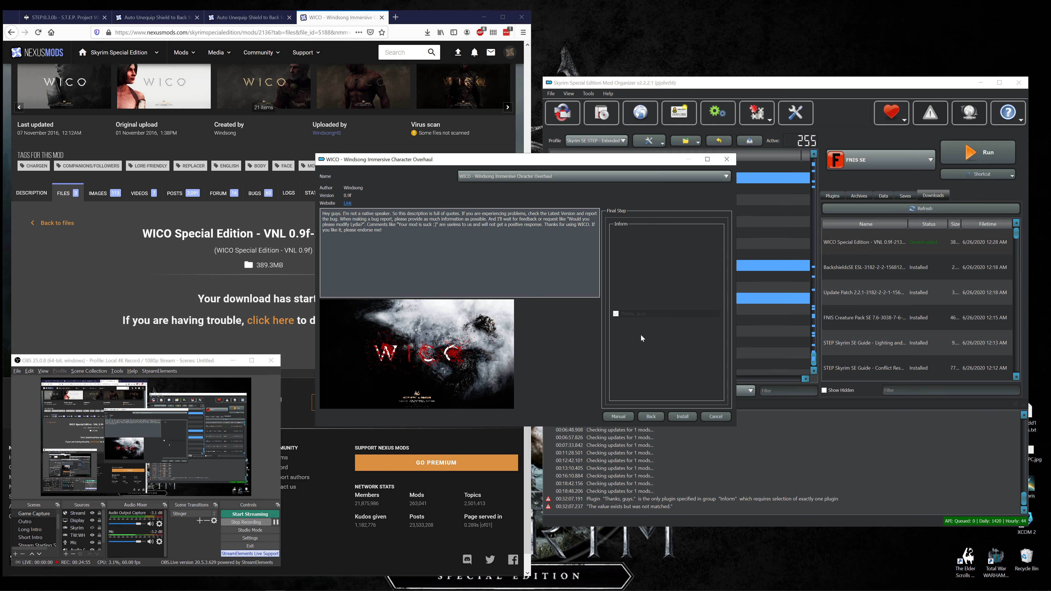
left_click(685, 417)
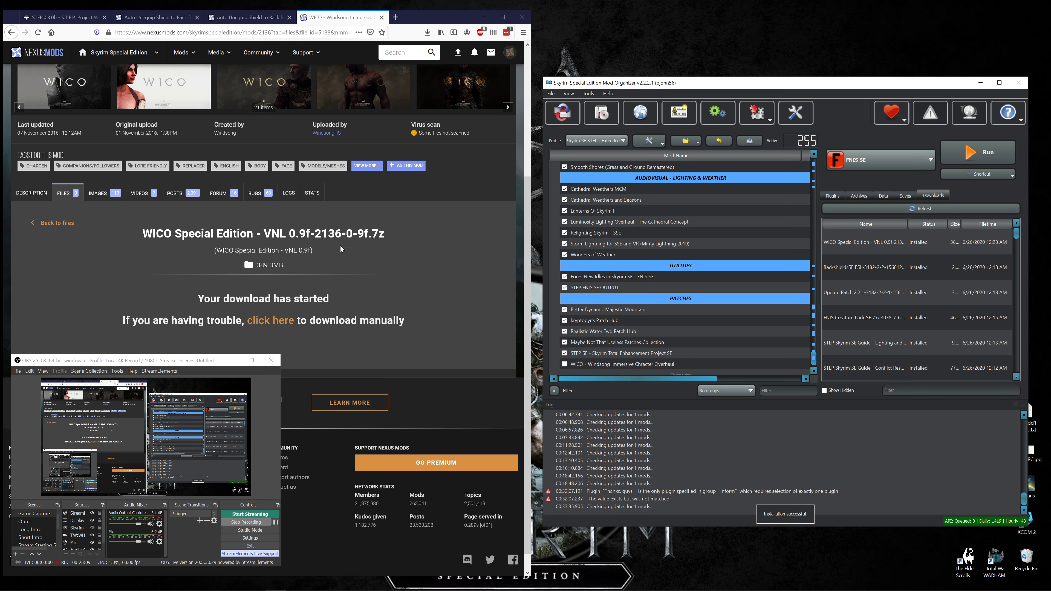
- Close the Auto Unequip Shield to Back and WICO tabs, keeping only the STEP guide open
left_click(197, 17)
left_click(197, 18)
left_click(197, 17)
- Move WICO - Windsong Immersive Character Overhaul directly below Vanilla Warpaints Absolution, above the Fixes separator, and enable it
scroll(701, 356, "down", 1)
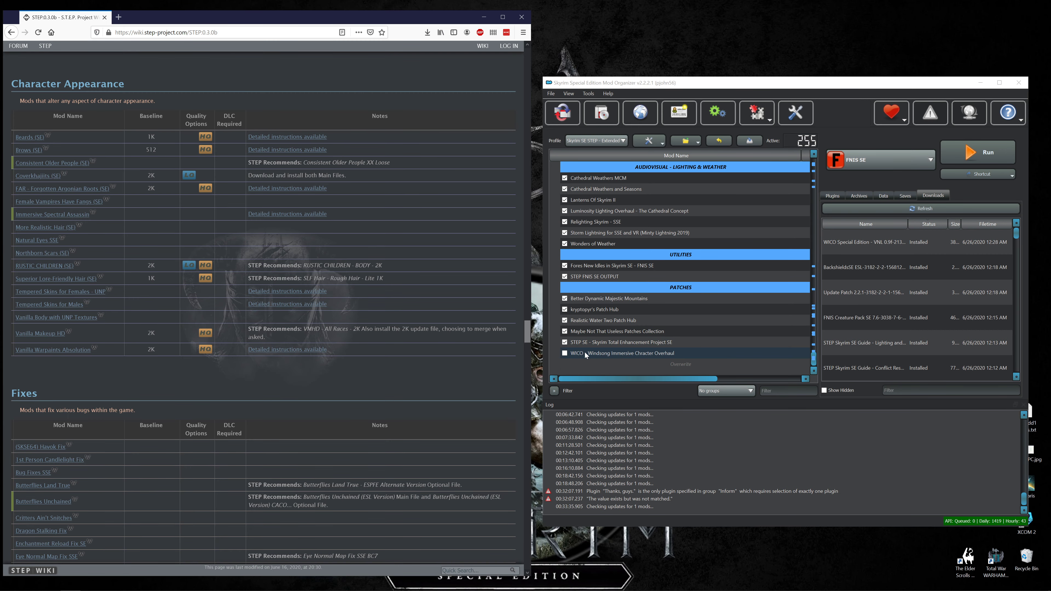
left_click_drag(588, 353, 615, 343)
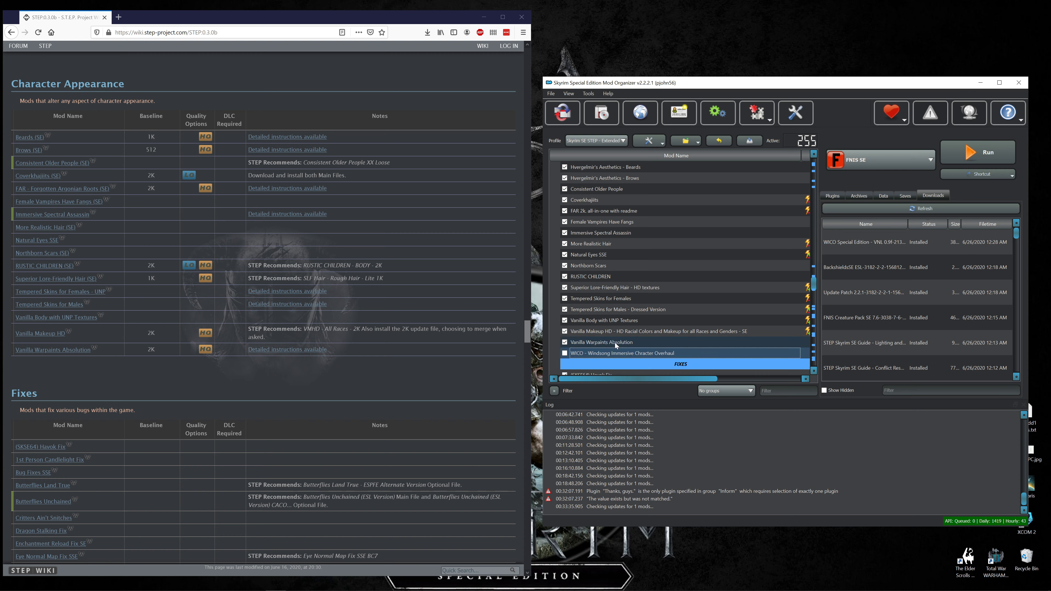
left_click(564, 353)
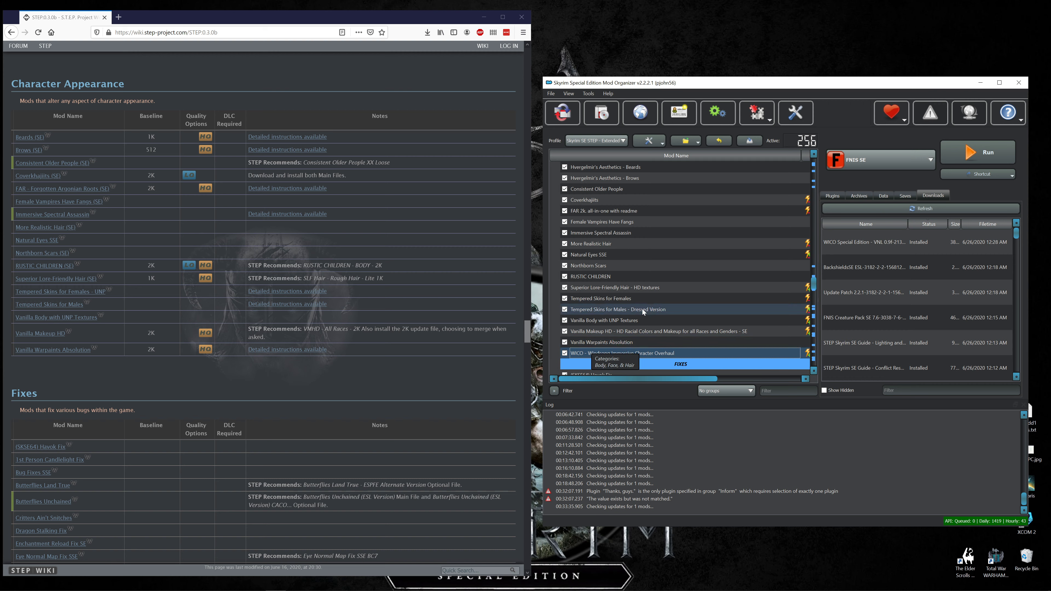
- Bring up the my add'l mods.txt list and open the Skyrim Special Edition Nexus site in a new browser tab via a "skyrim se nexus" search
scroll(616, 321, "down", 20)
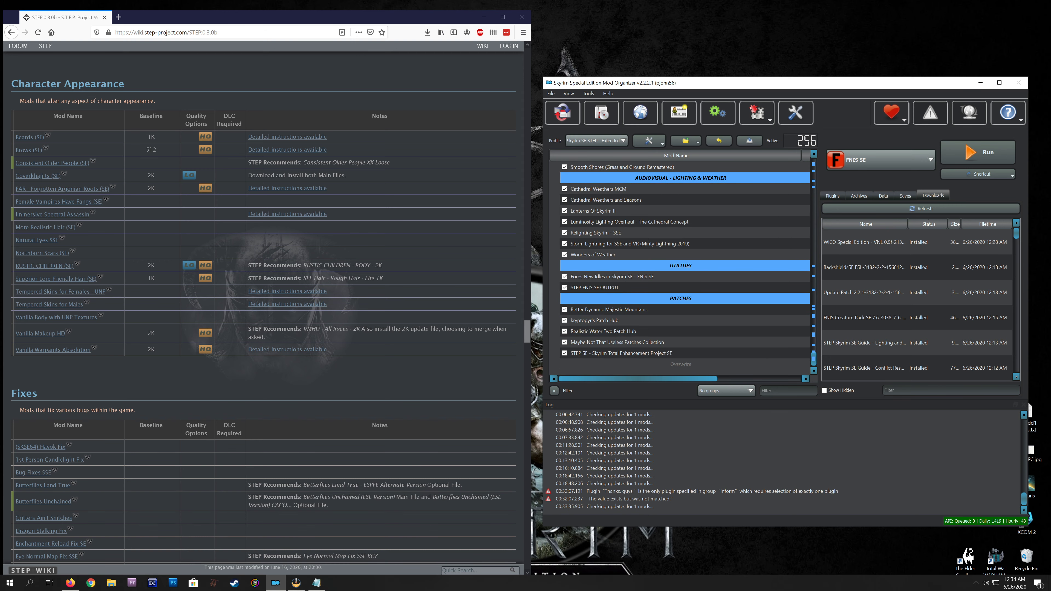
left_click(325, 584)
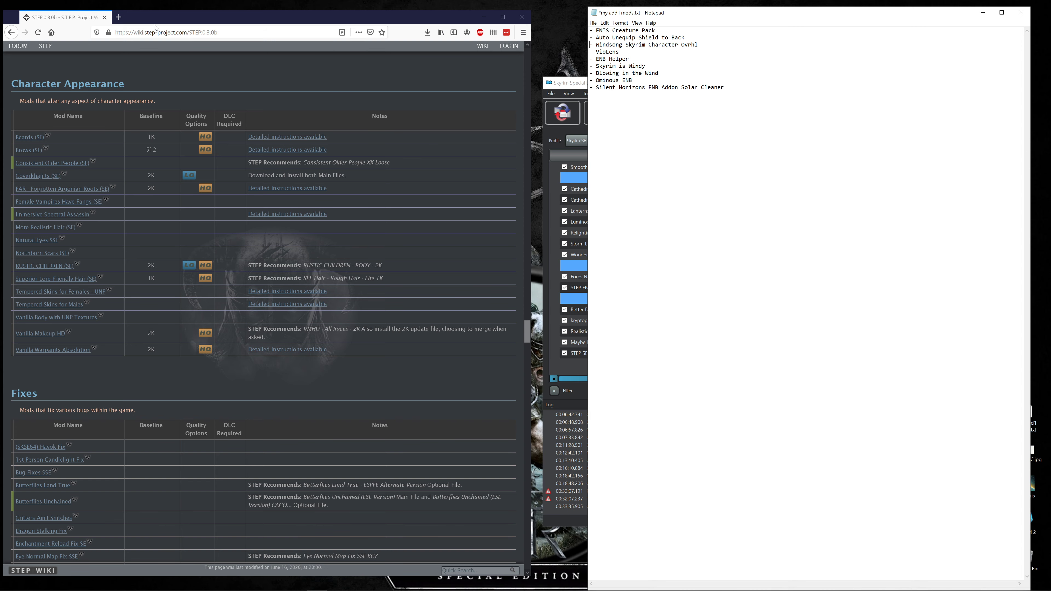
left_click(118, 17)
type("sk")
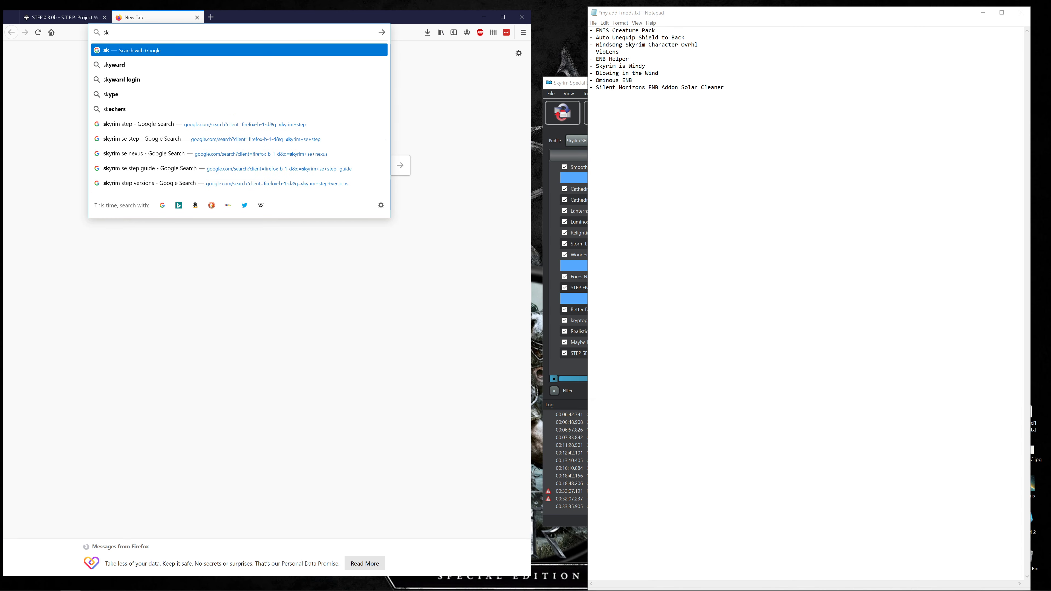
type("yrim")
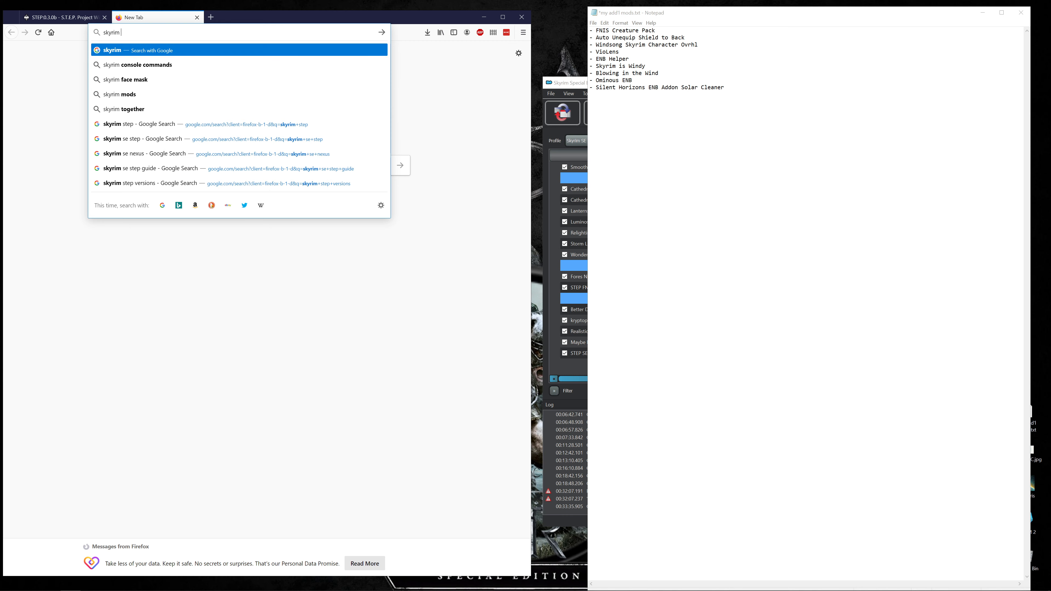
type(" se nexus\\")
key("Return")
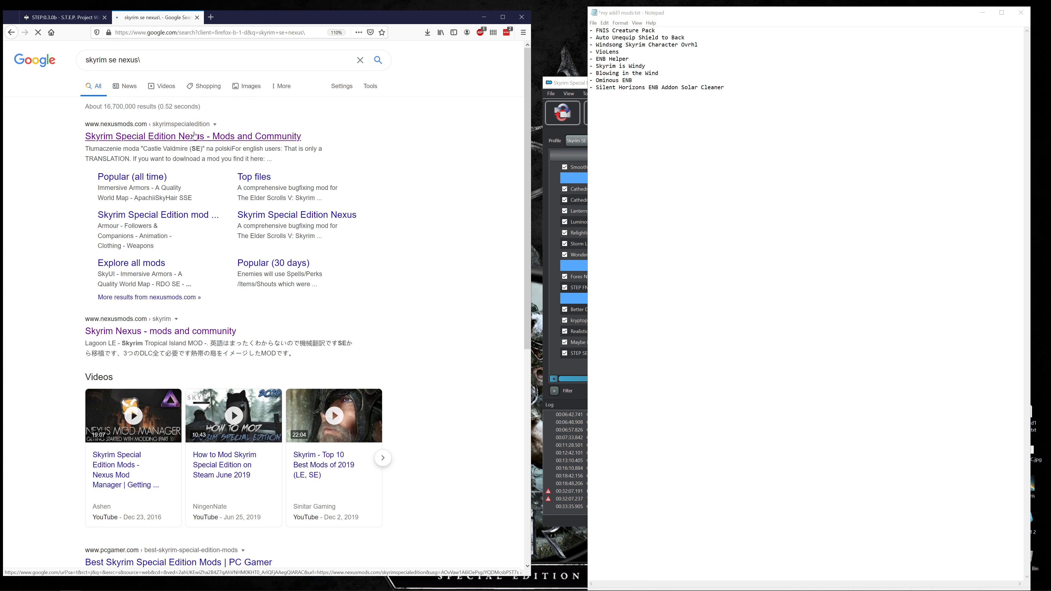
left_click(194, 133)
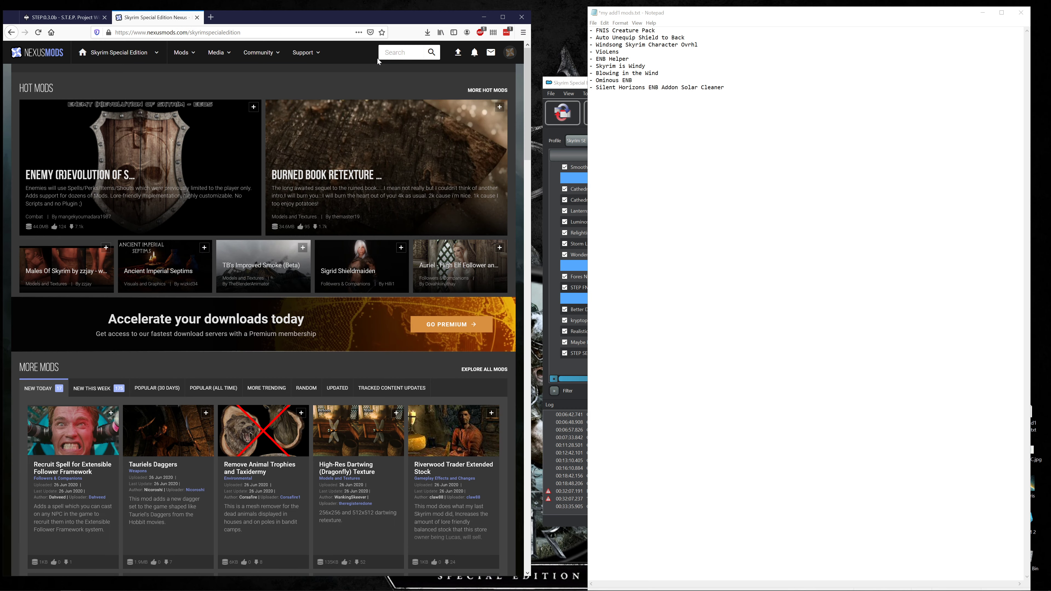
- Search the Nexus for "violens" and open the files of VioLens - A Killmove Mod SE
left_click(379, 56)
type("vio")
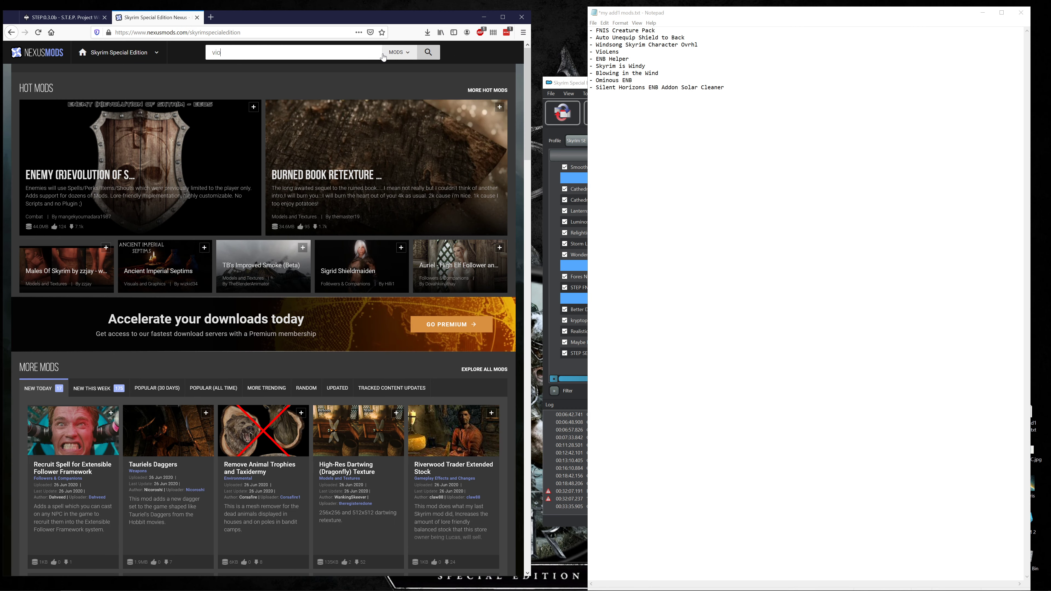
type("lens")
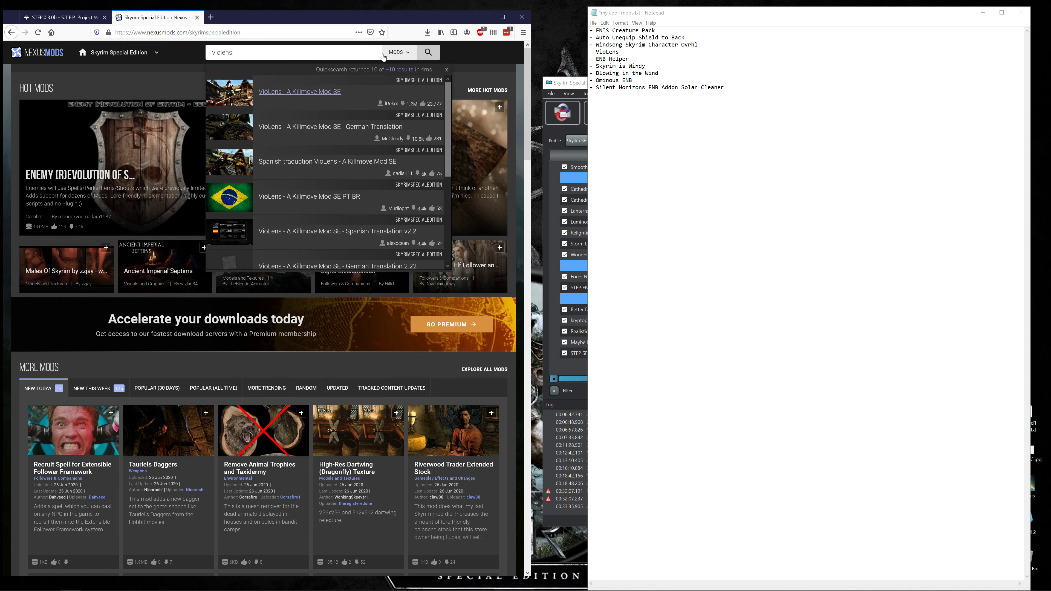
left_click(325, 94)
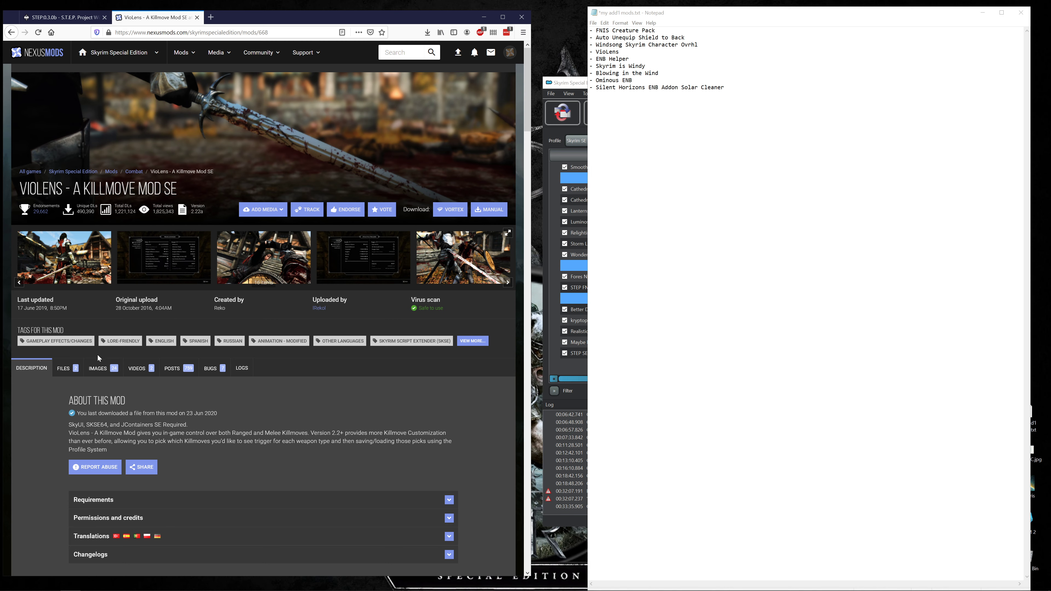
left_click(65, 368)
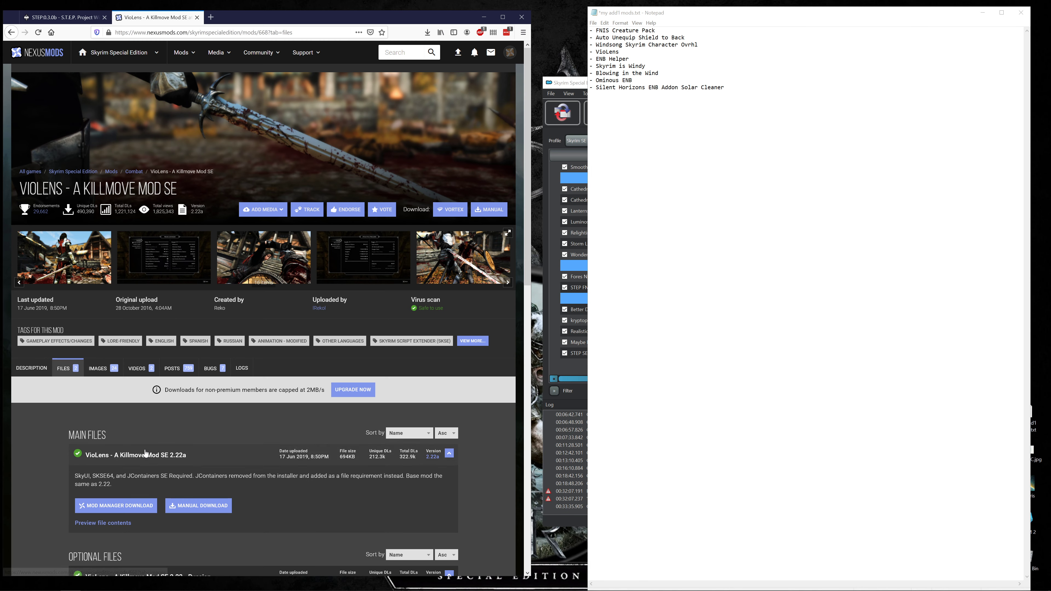
scroll(146, 454, "down", 4)
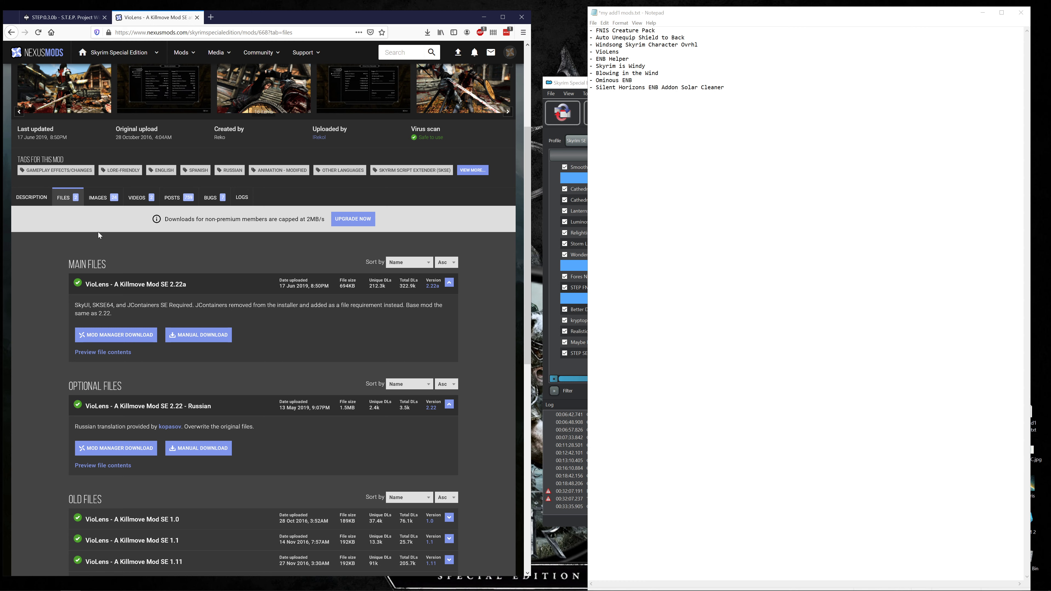
- Check the VioLens description in a separate tab and close that tab
middle_click(31, 197)
left_click(239, 17)
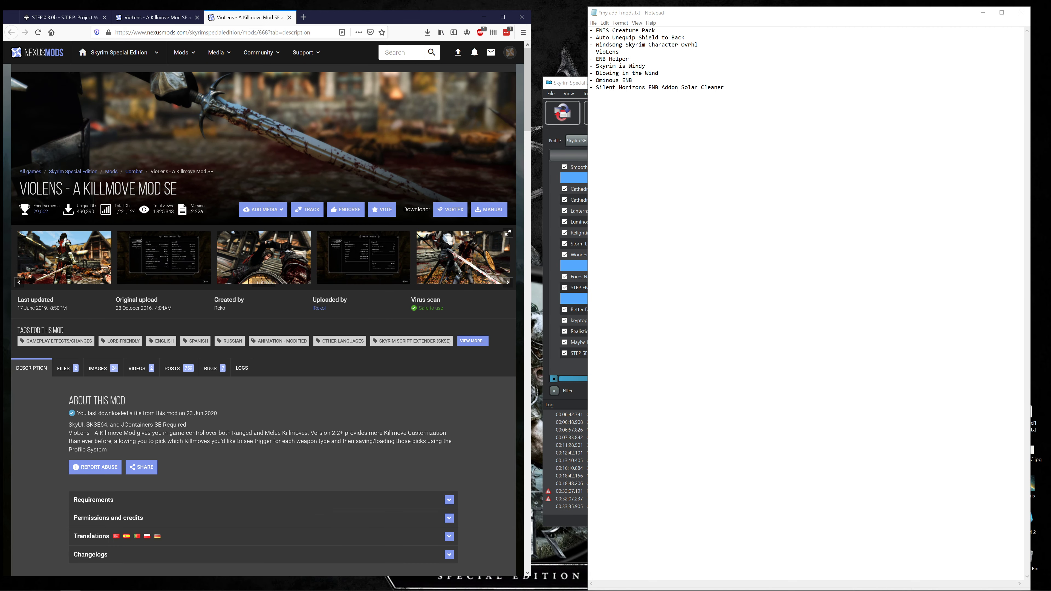
left_click(290, 17)
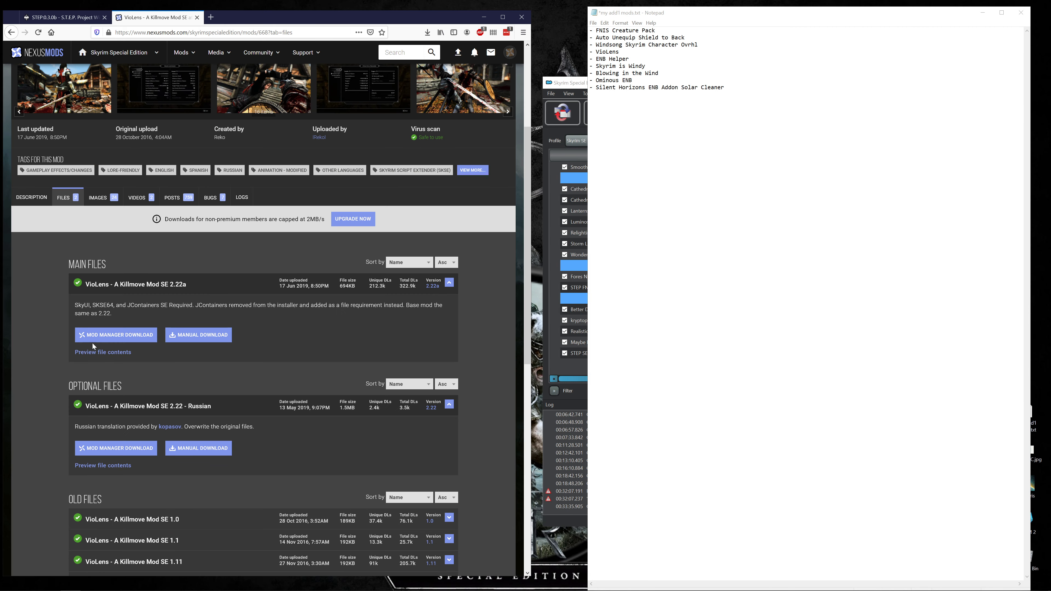
- Request the mod manager download of VioLens - A Killmove Mod SE 2.22a and open its JContainers SE requirement in a new tab
left_click(114, 333)
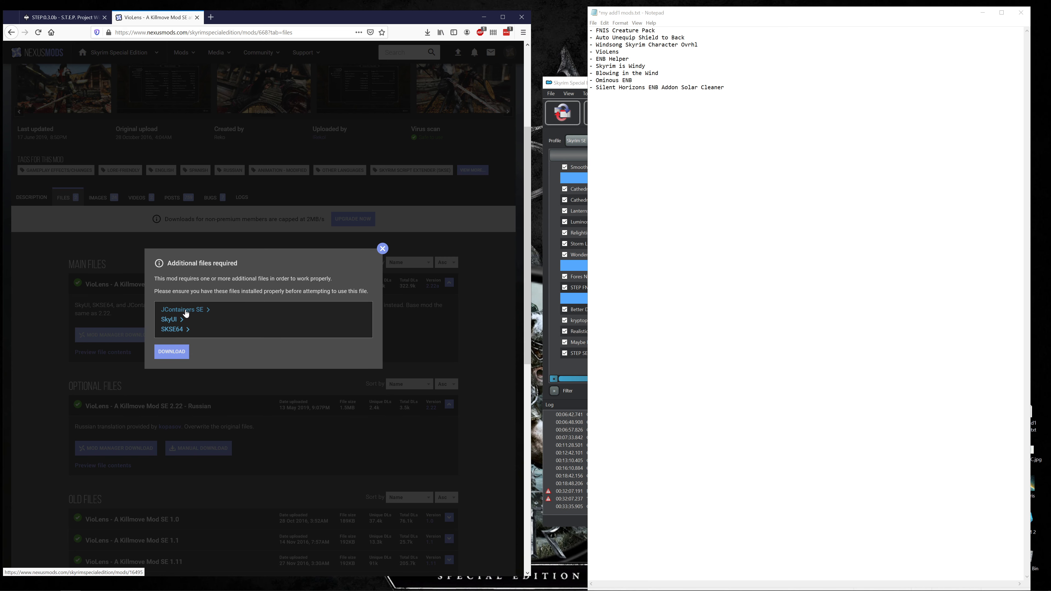
middle_click(186, 313)
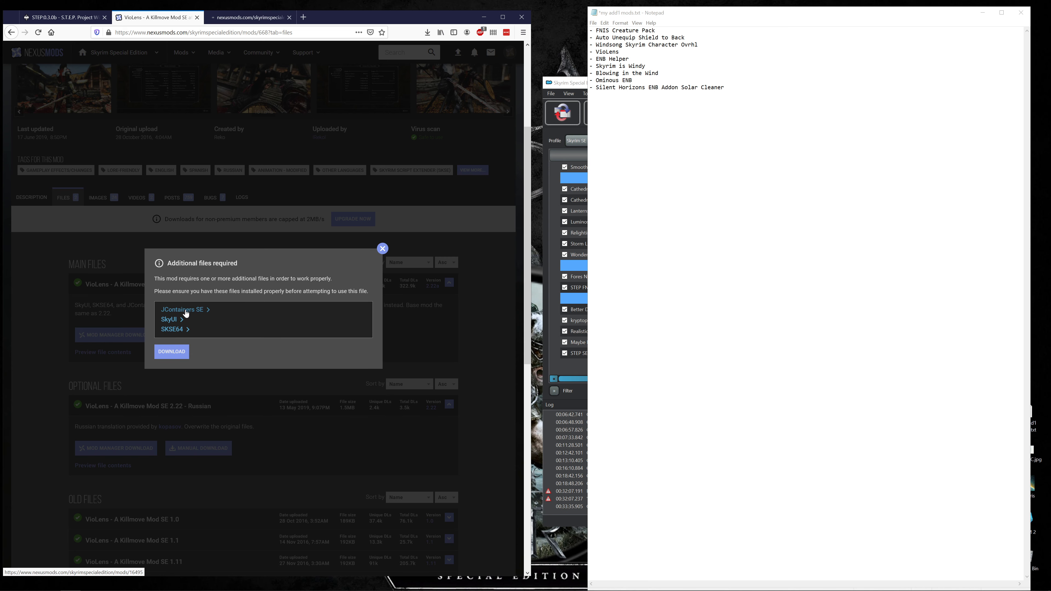
left_click(254, 12)
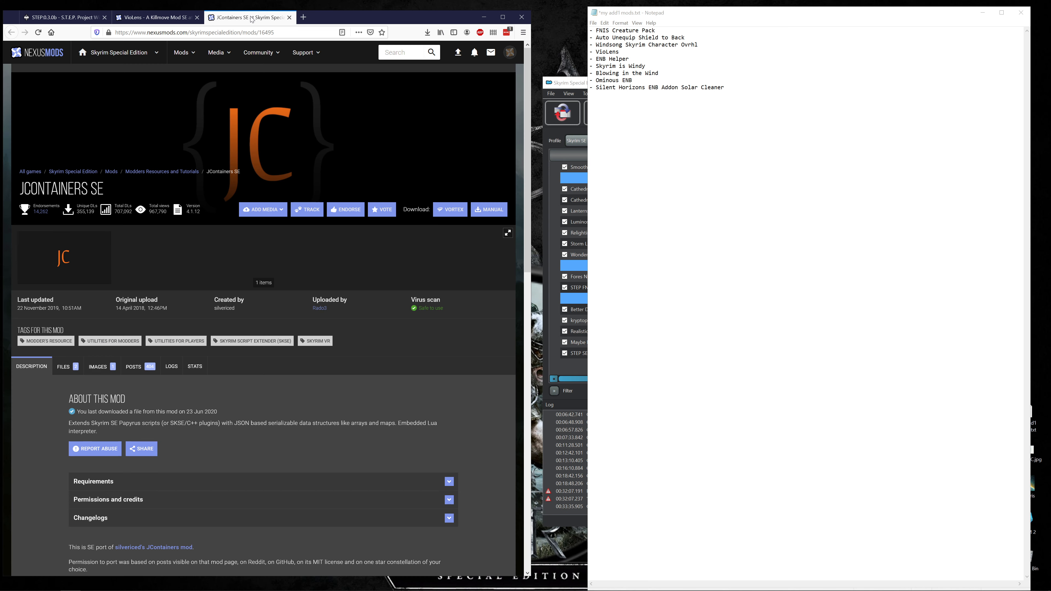
- Start the slow mod manager download of the JContainers SE 4.1.12 main file
left_click(68, 367)
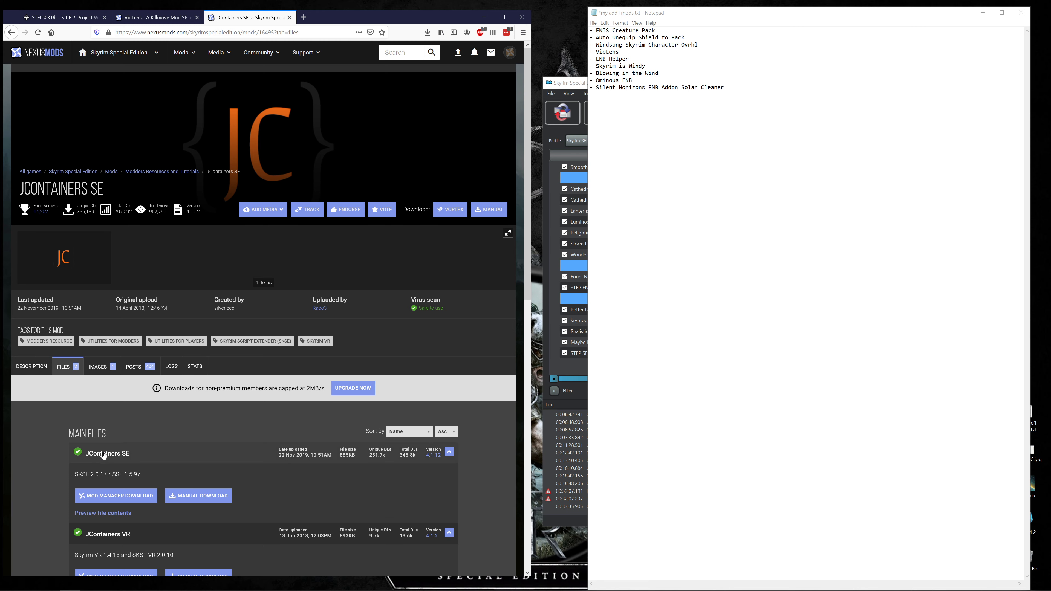
scroll(104, 458, "down", 1)
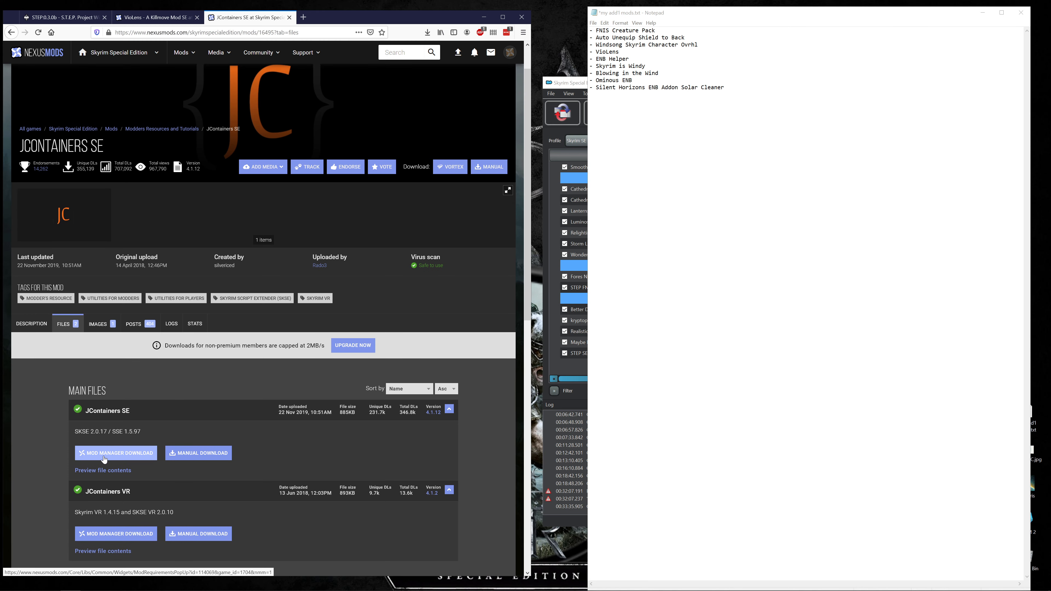
left_click(104, 457)
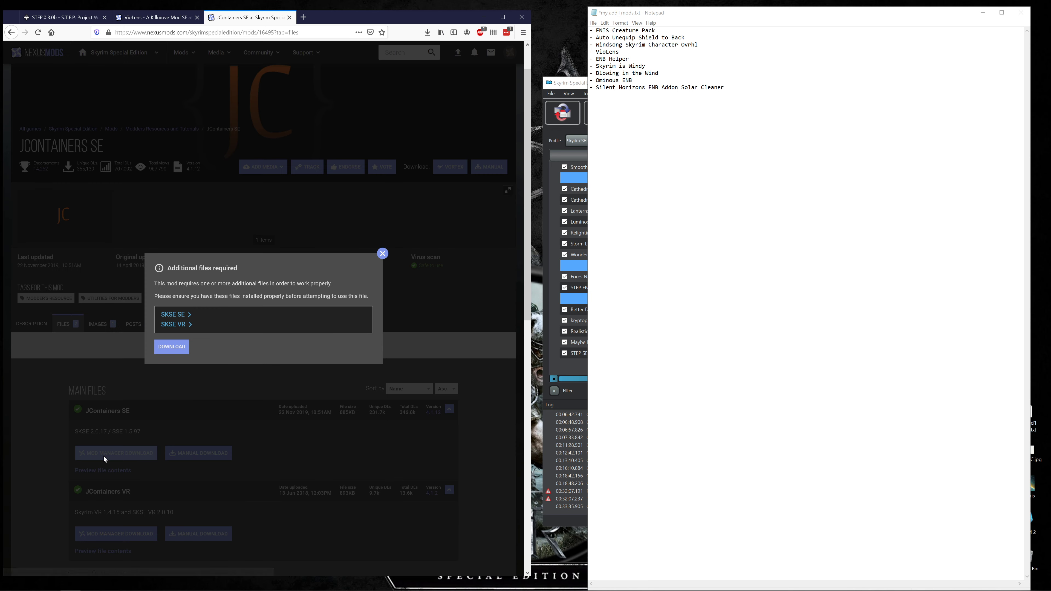
left_click(172, 349)
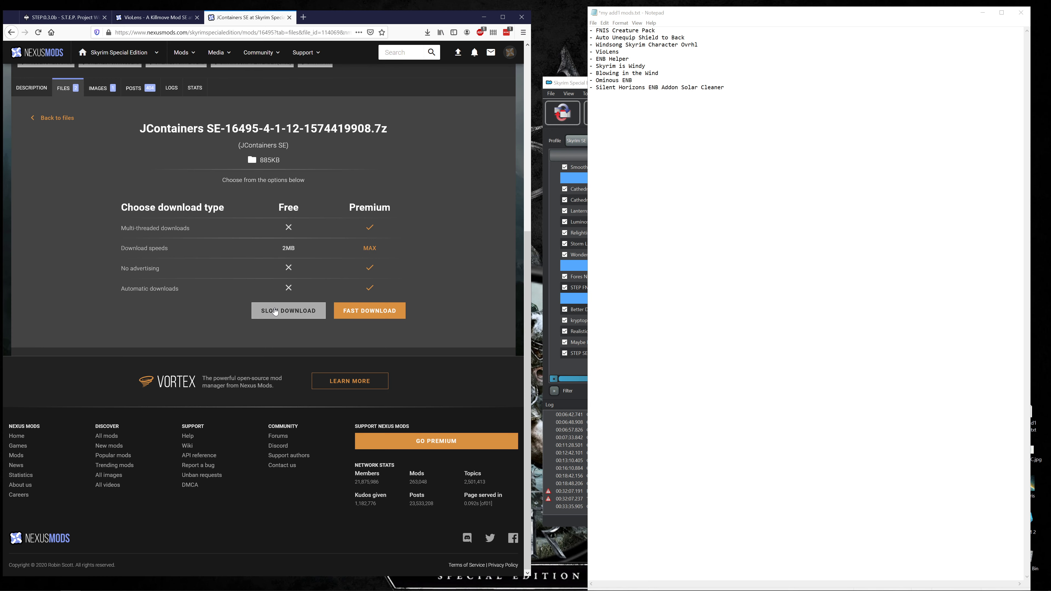
left_click(275, 312)
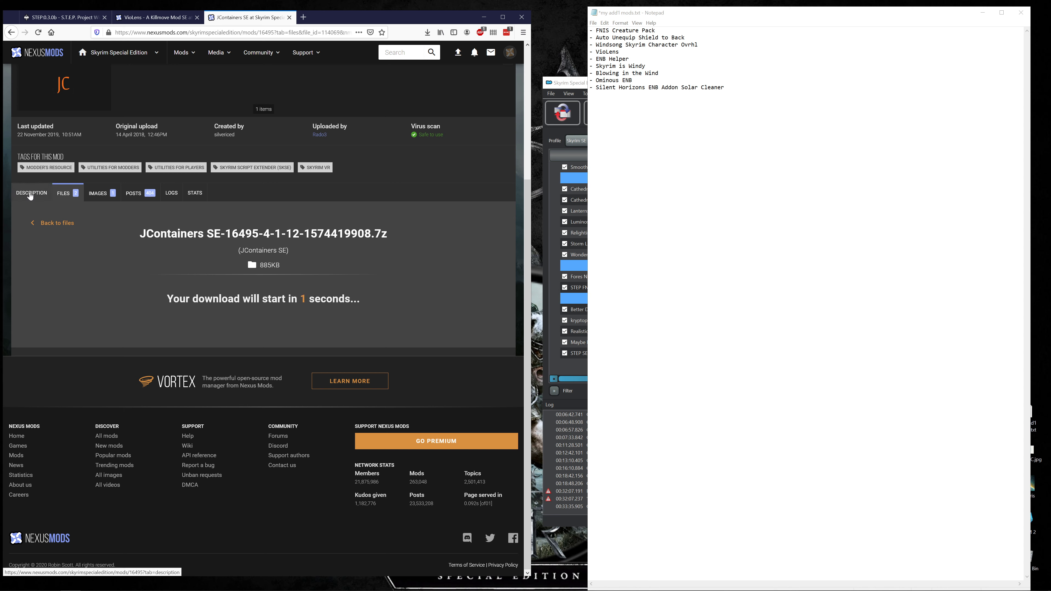
- Endorse JContainers SE and read its description
scroll(279, 187, "up", 4)
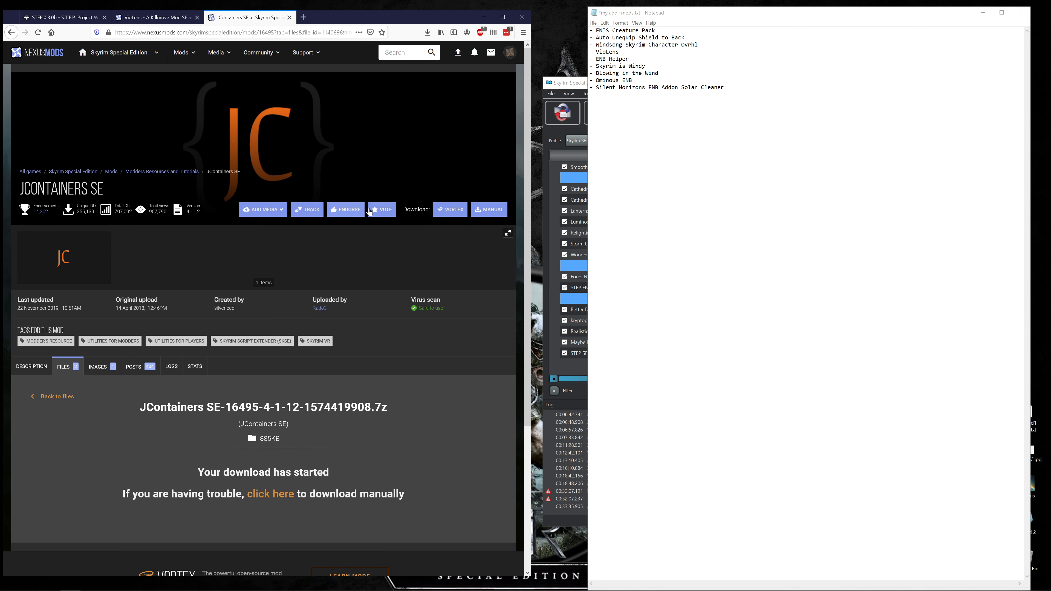
left_click(347, 210)
left_click(63, 375)
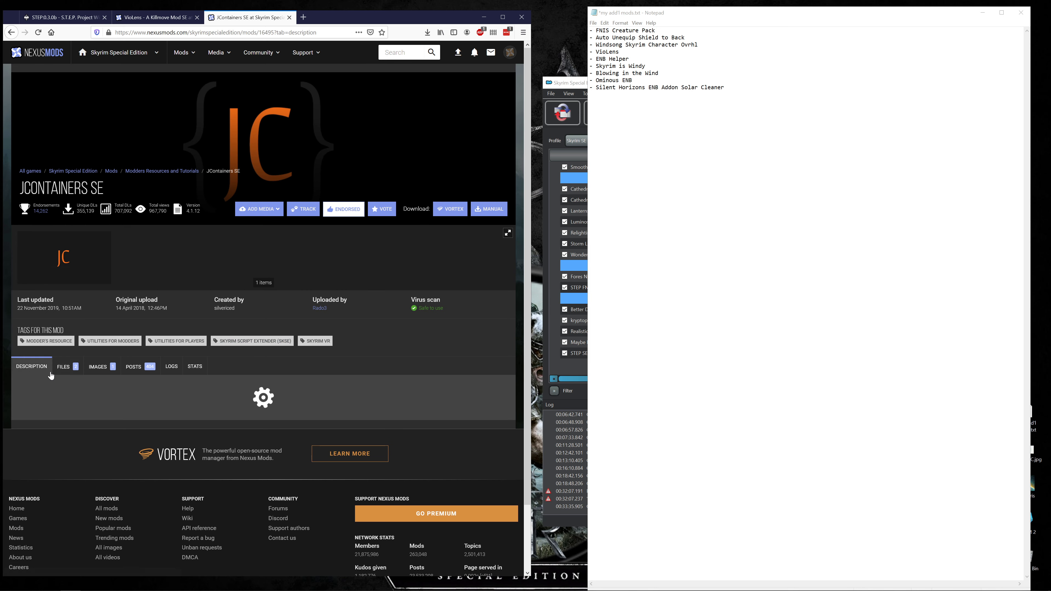
scroll(106, 382, "down", 3)
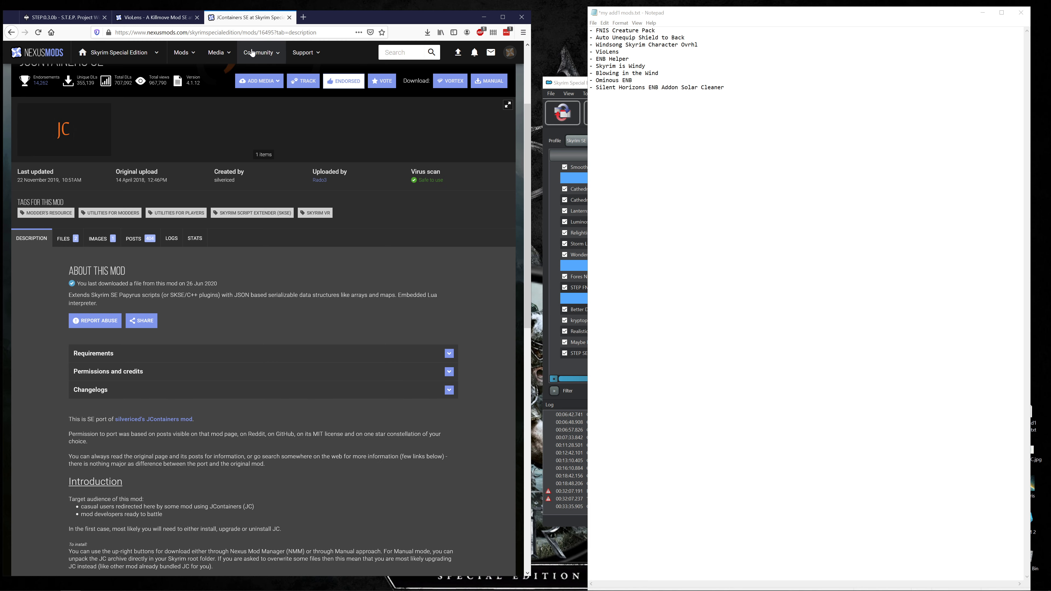
- Start the slow mod manager download of VioLens - A Killmove Mod SE 2.22a from its pending requirements notice
left_click(169, 19)
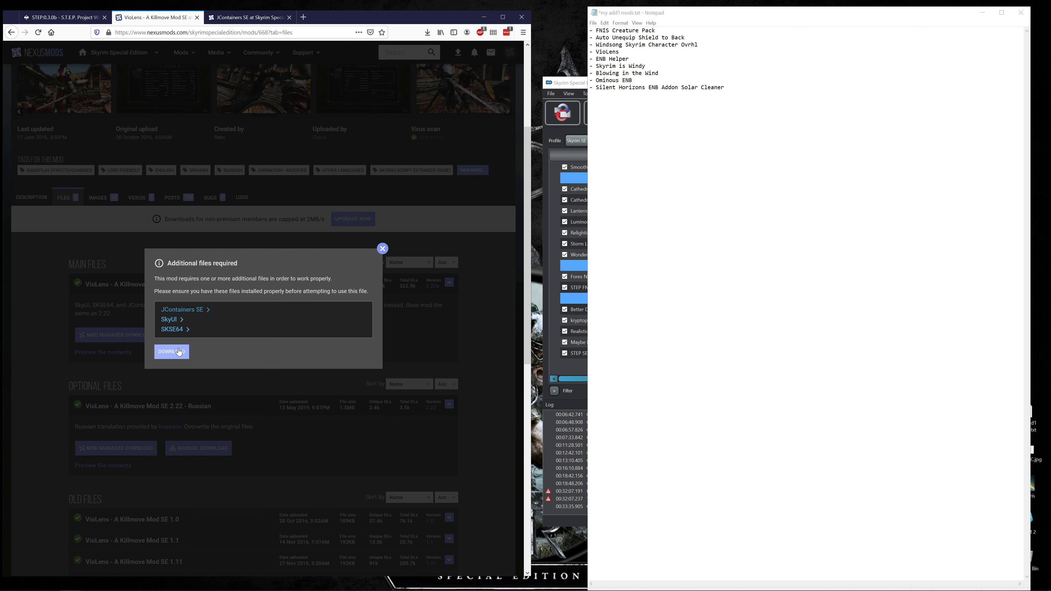
left_click(189, 351)
scroll(223, 364, "down", 5)
left_click(287, 310)
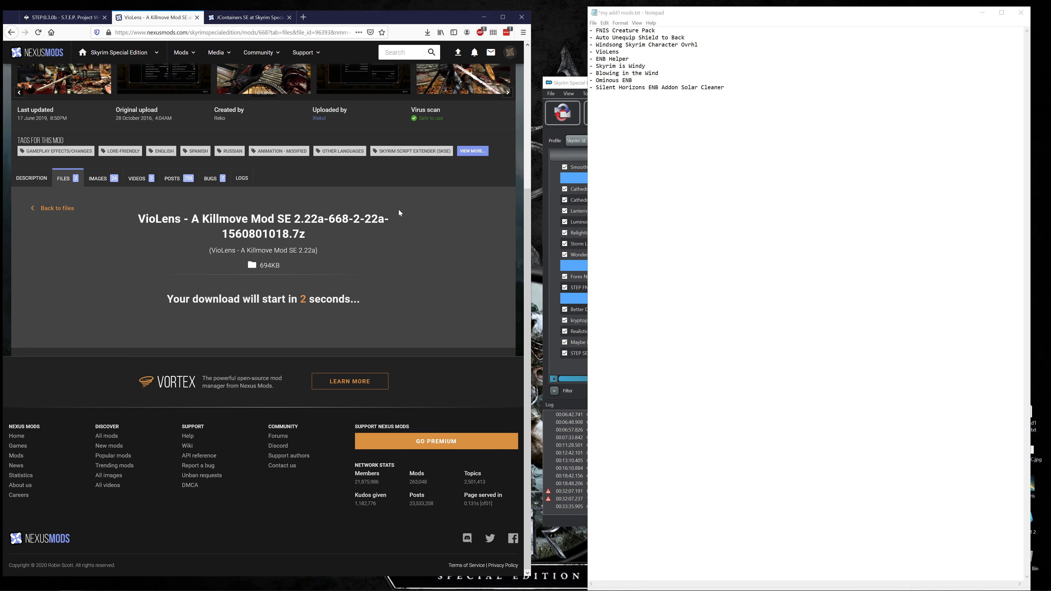
- Endorse VioLens - A Killmove Mod SE and bring the Mod Organizer window to the front
scroll(374, 180, "up", 5)
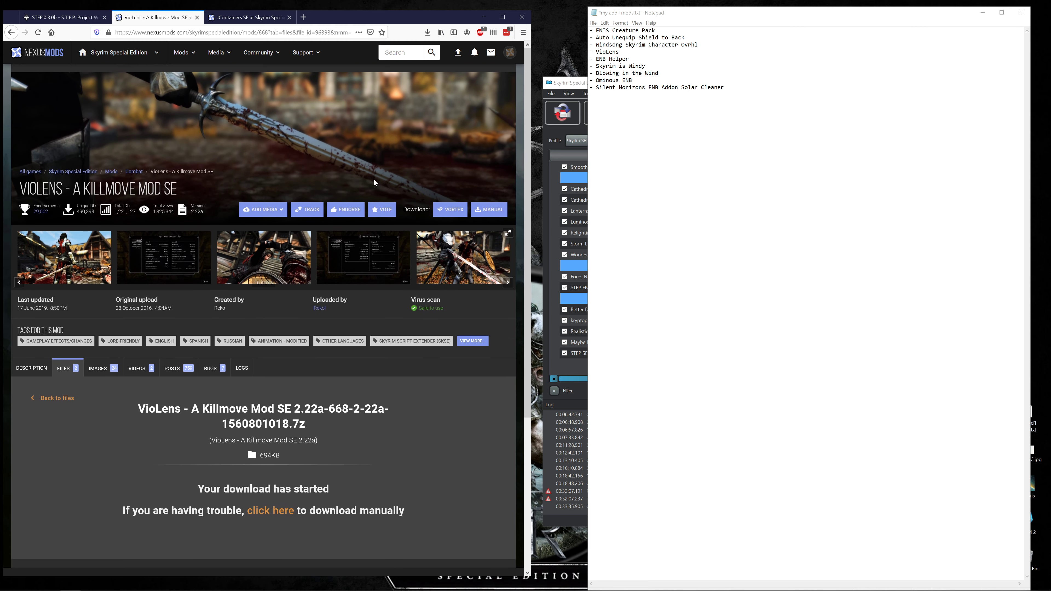
left_click(349, 214)
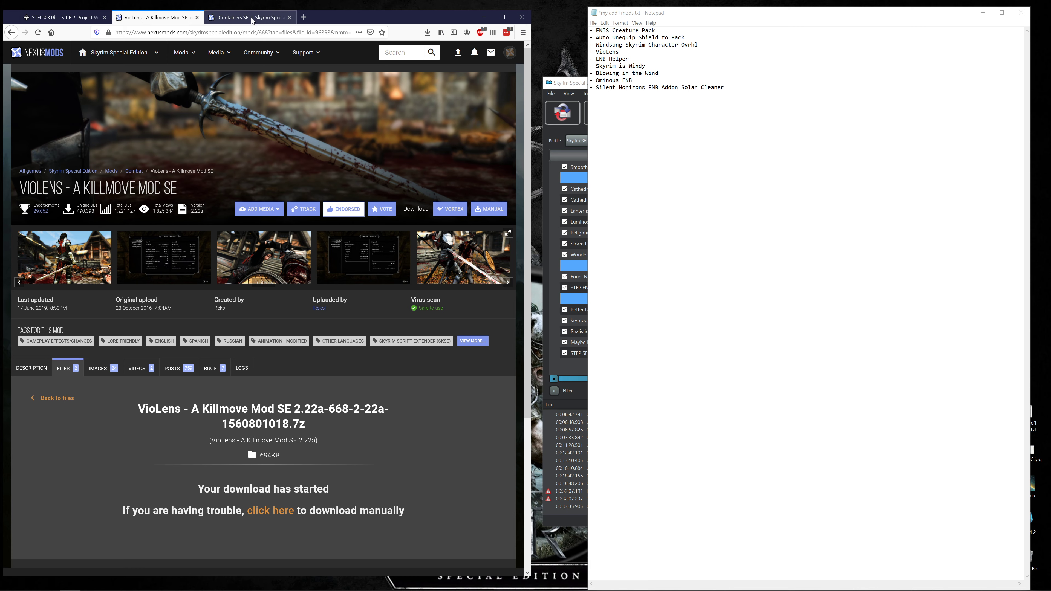
left_click(565, 83)
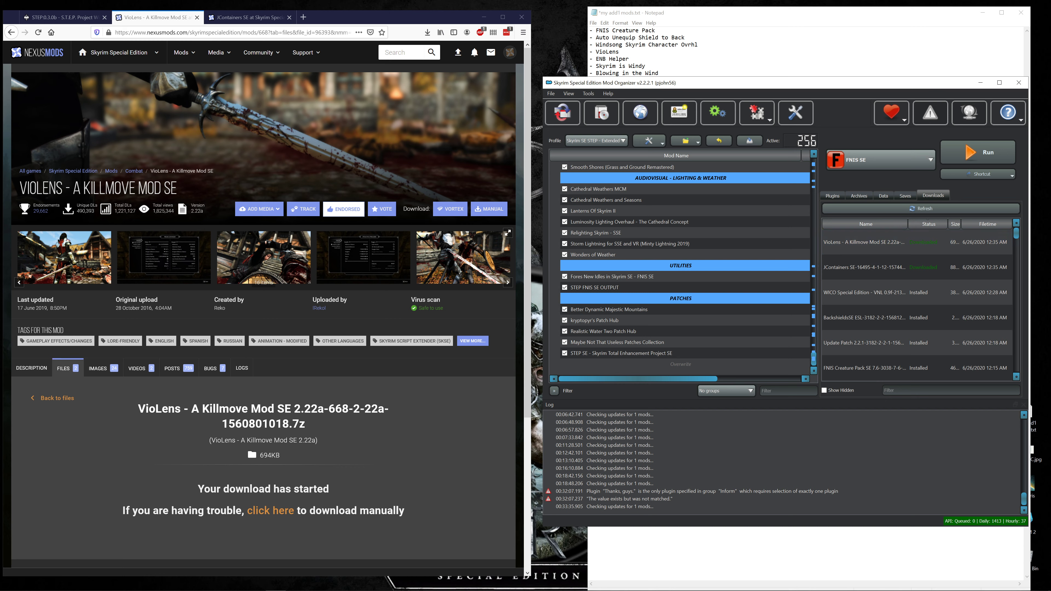
- Search Nexus for "windsong", try to endorse WICO - Windsong Immersive Character Overhaul, and close its page
left_click(403, 55)
type("windsong")
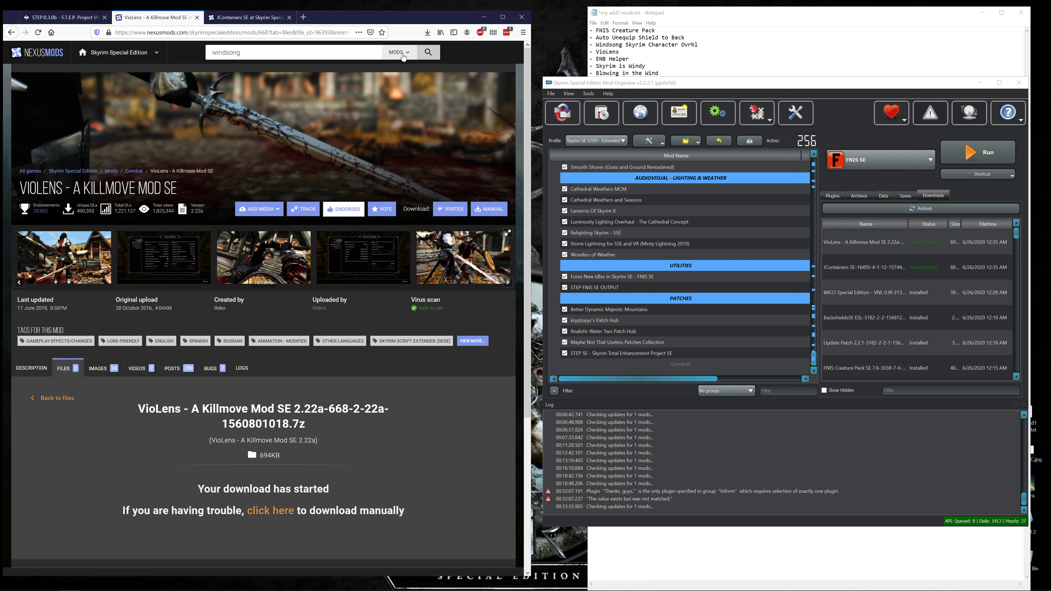
left_click(327, 94)
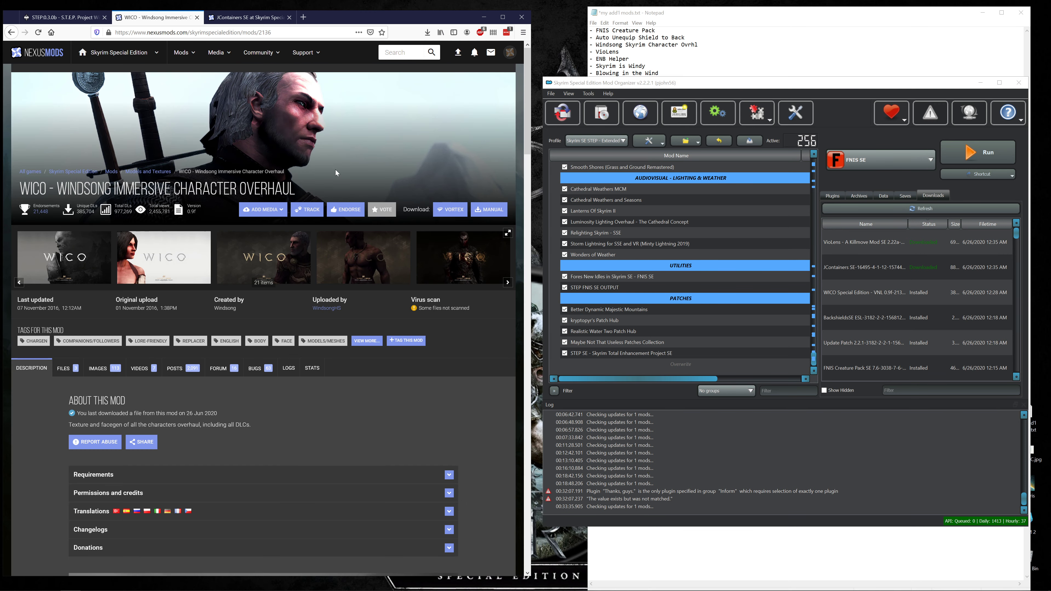
left_click(342, 209)
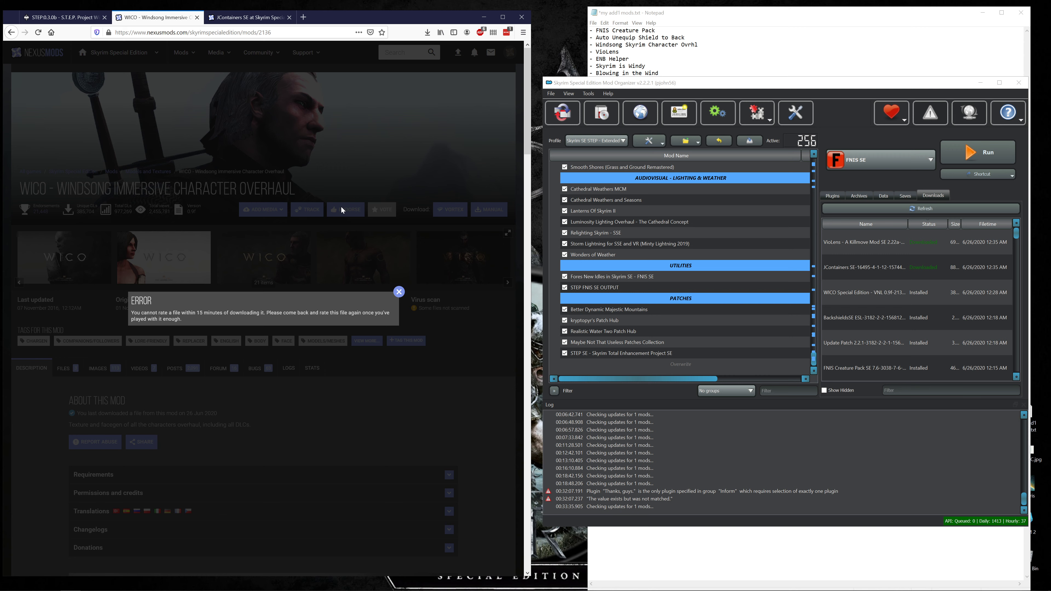
left_click(399, 292)
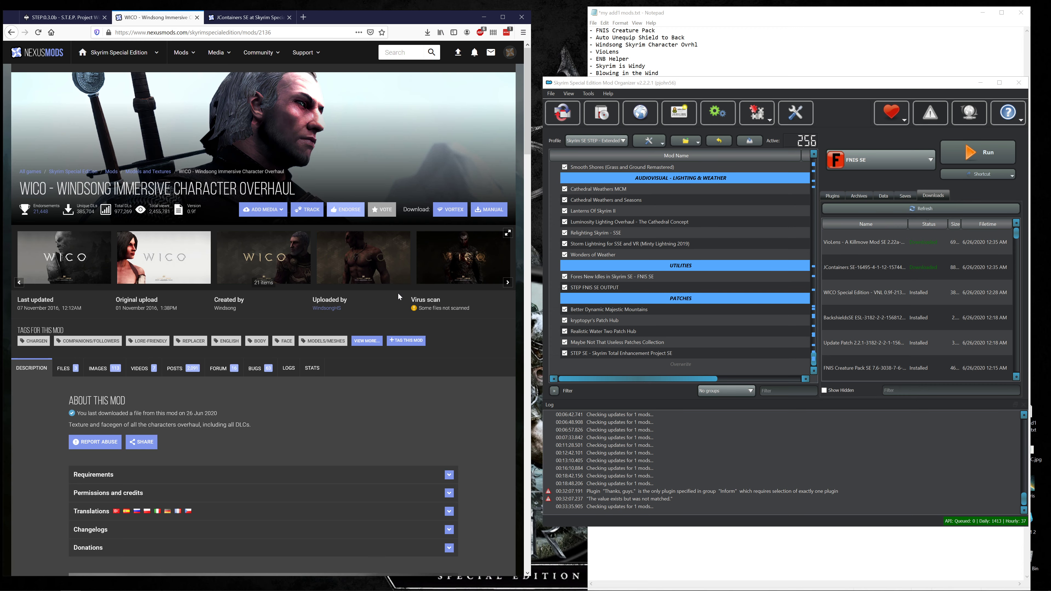
left_click(197, 18)
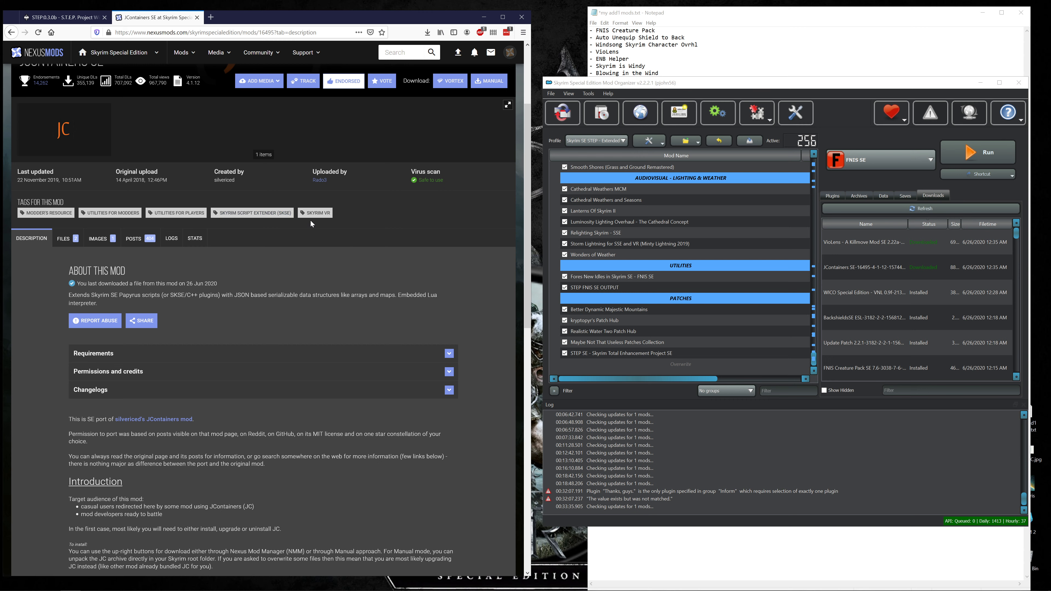
- Install the downloaded JContainers SE and place it, enabled, under the RESOURCES separator
right_click(854, 277)
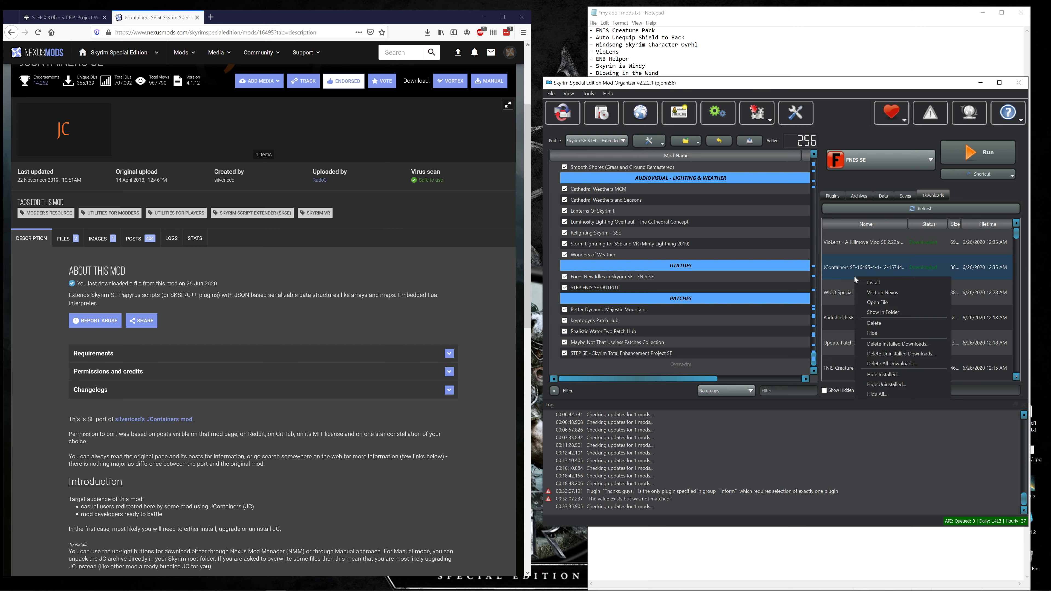
left_click(867, 283)
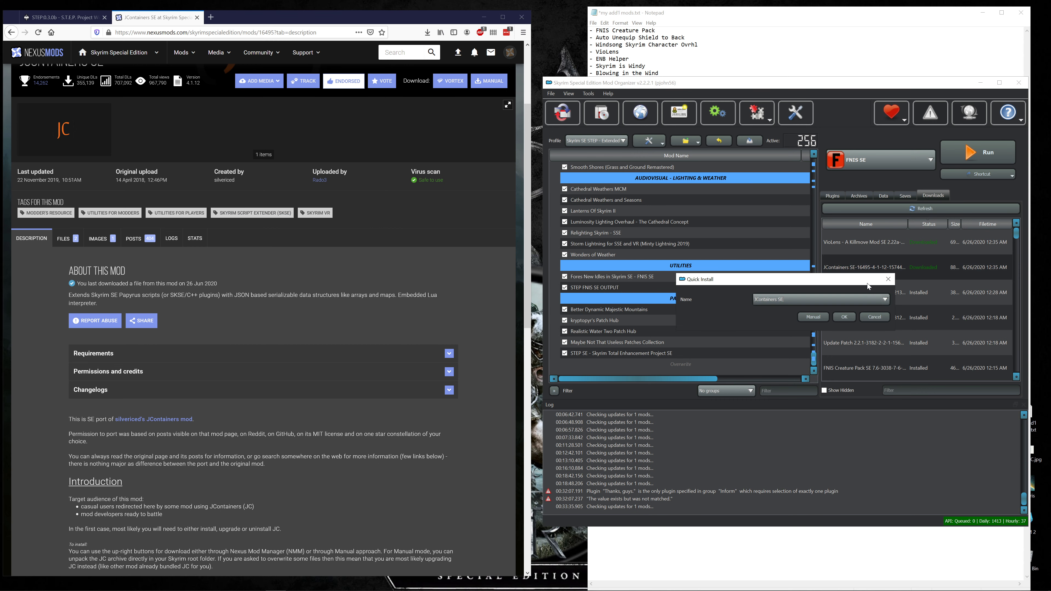
left_click(838, 317)
left_click_drag(598, 364, 631, 288)
left_click(565, 287)
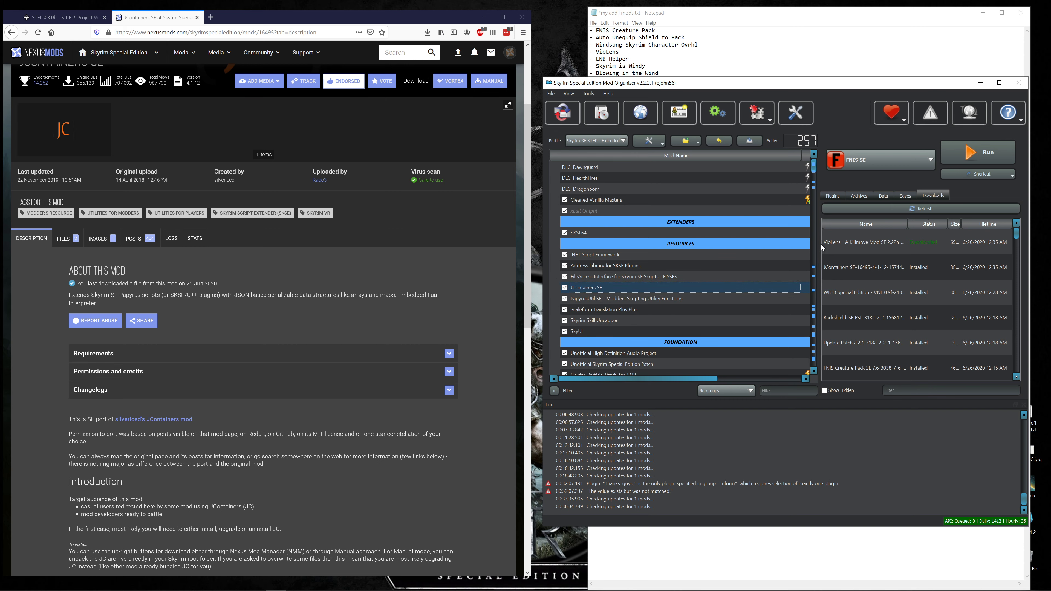
- Install VioLens - A Killmove Mod SE with the Archive core files and the Premade Profiles option
right_click(882, 241)
left_click(899, 244)
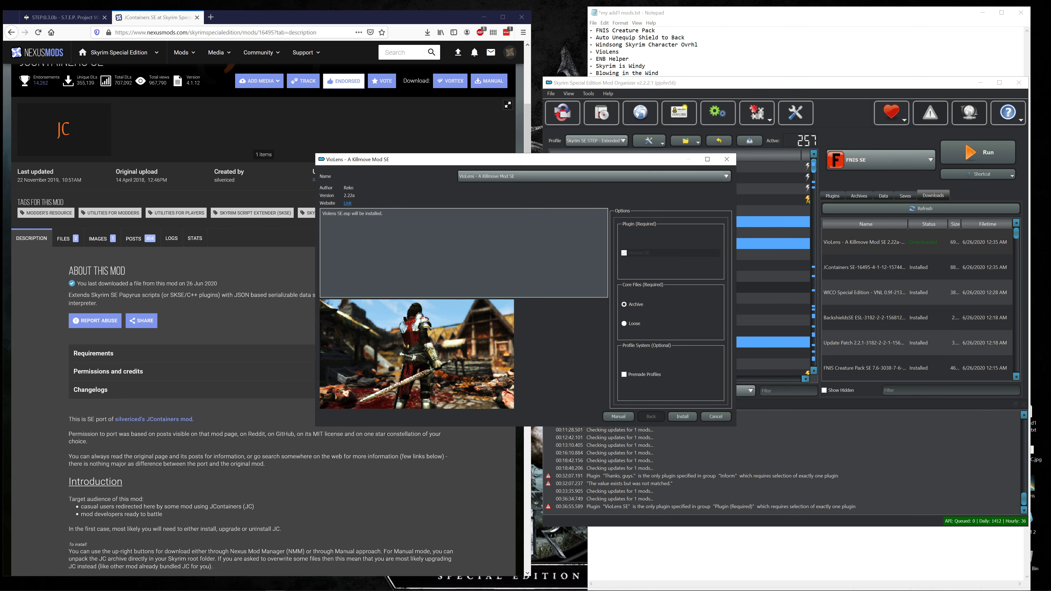
mouse_move(662, 308)
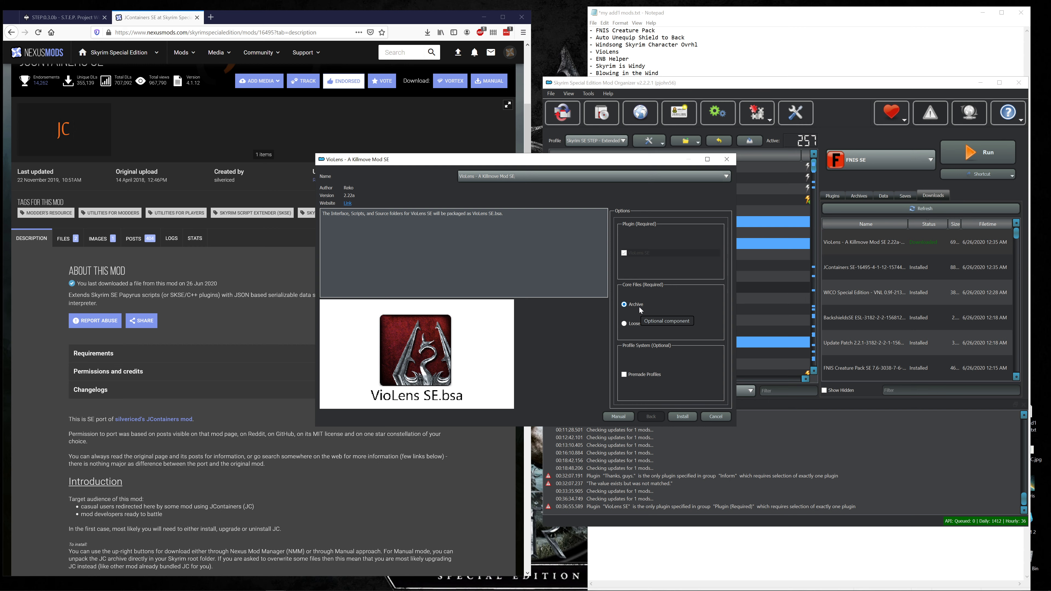
left_click(637, 323)
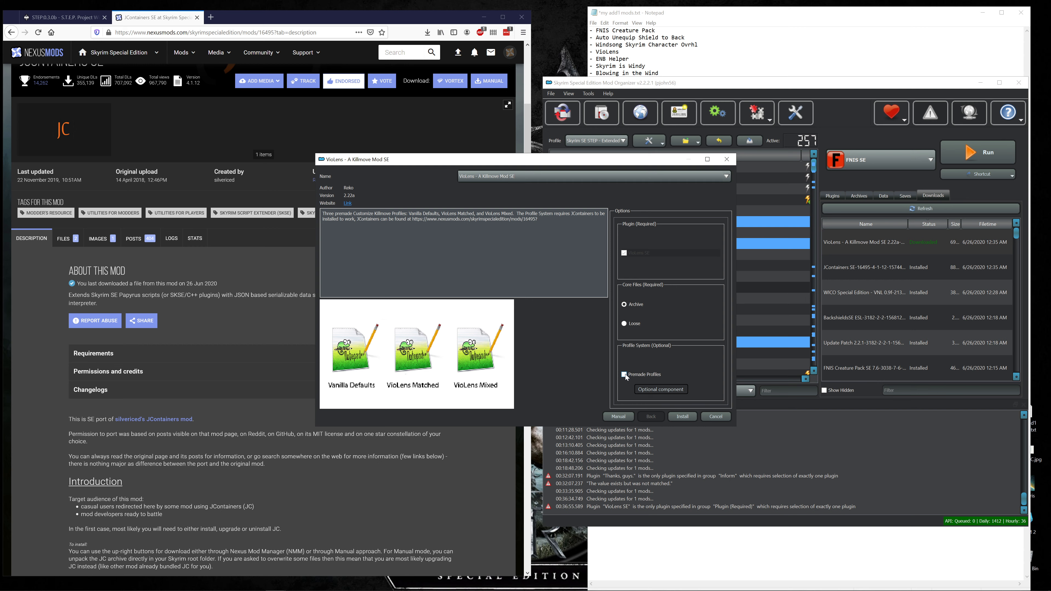
left_click(624, 374)
left_click(682, 417)
- Move VioLens - A Killmove Mod SE under AUDIOVISUAL - ANIMATIONS & EFFECTS, after Stronger Swimming Animation SE, and enable it
scroll(639, 367, "down", 15)
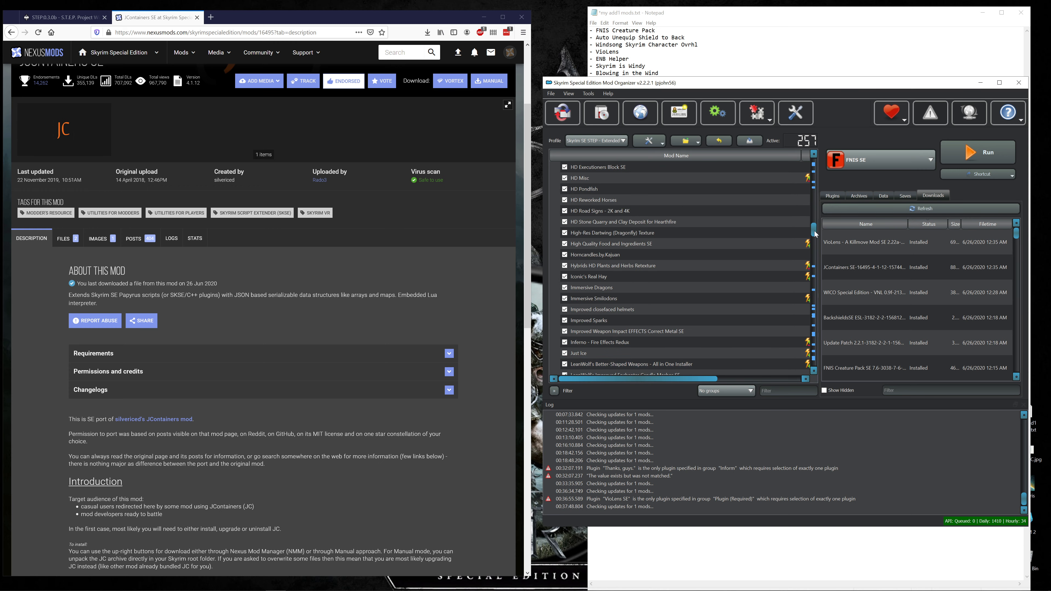
left_click_drag(814, 231, 814, 376)
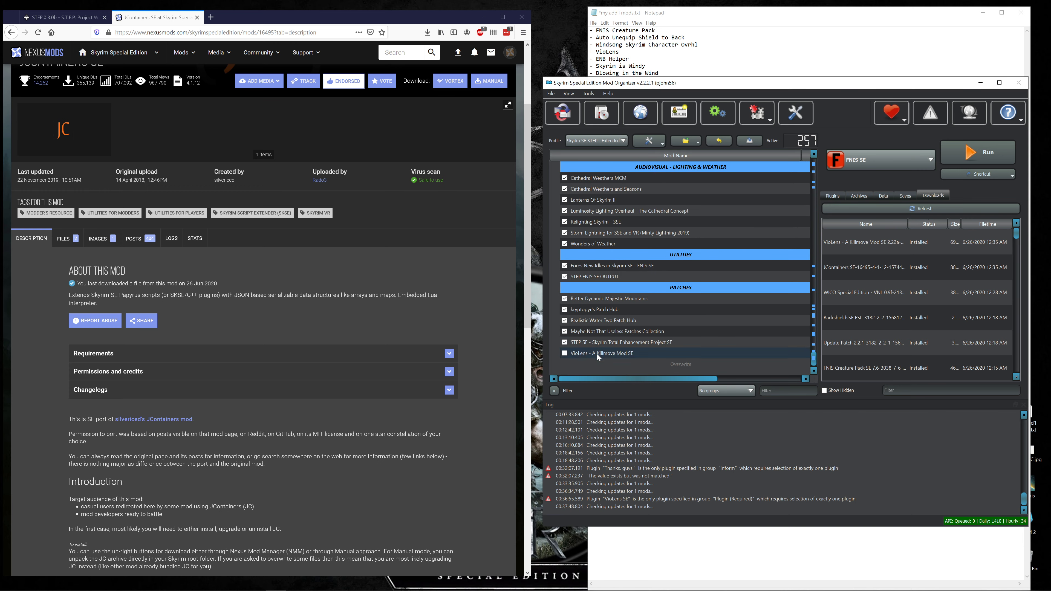
left_click_drag(597, 354, 620, 305)
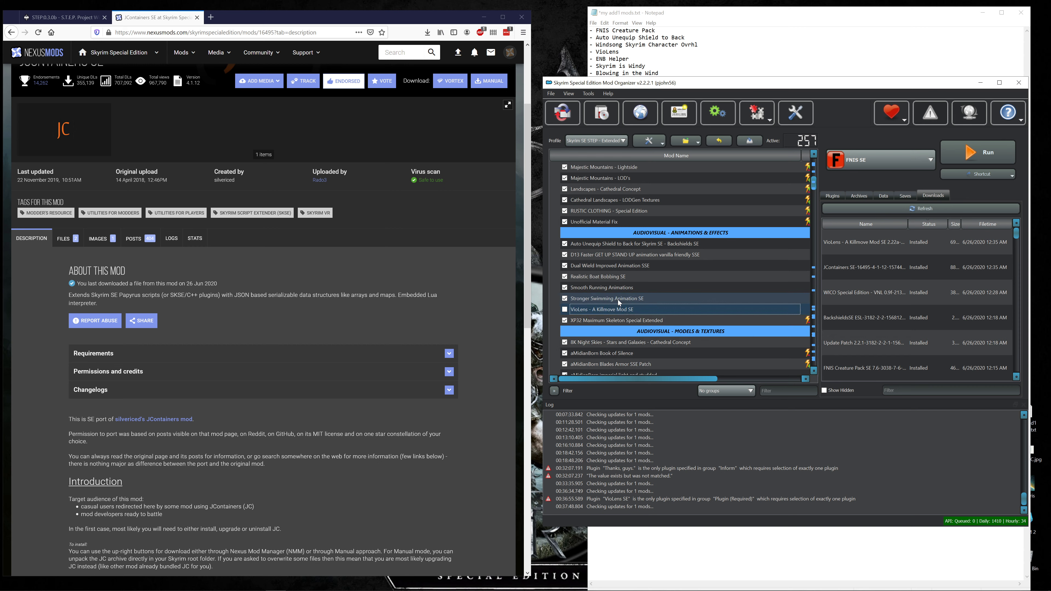
left_click(565, 310)
left_click_drag(814, 184, 811, 375)
- Check the mod list in Notepad, search Nexus for "enb helper" and open the ENB Helper SE page
left_click(619, 52)
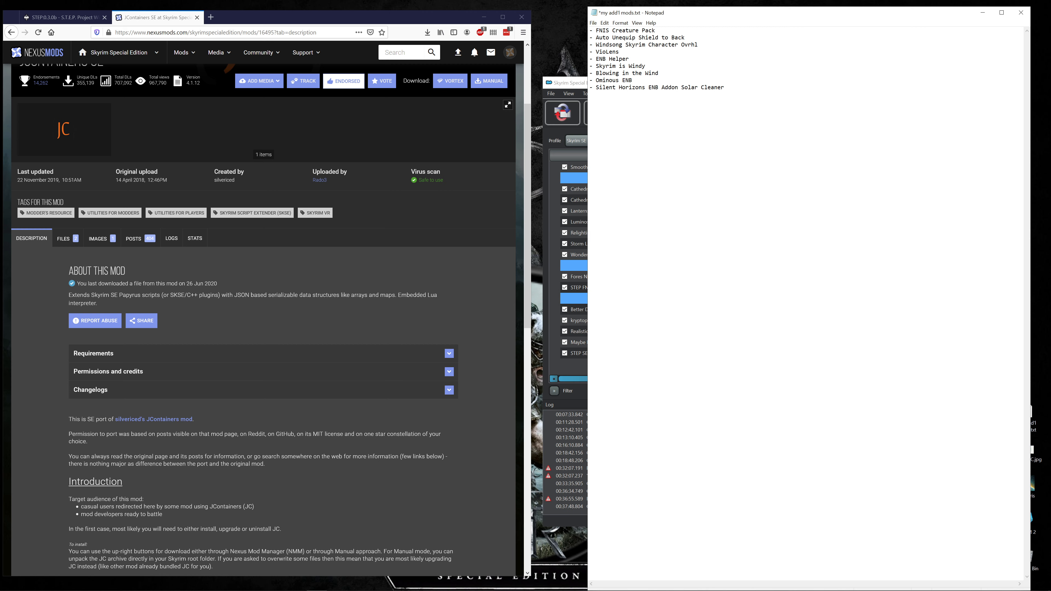
left_click(392, 55)
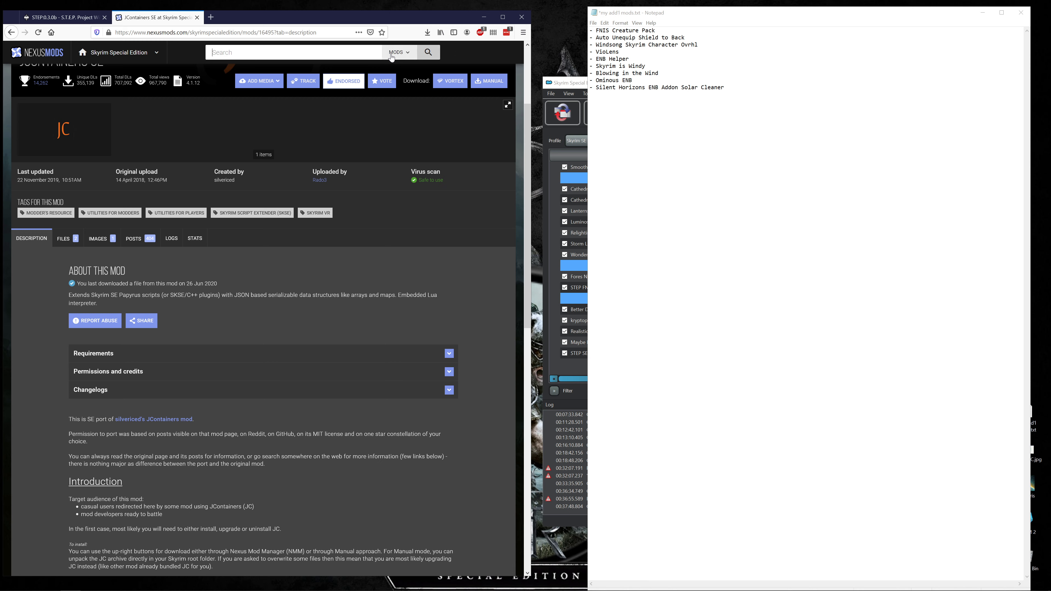
type("enb helper")
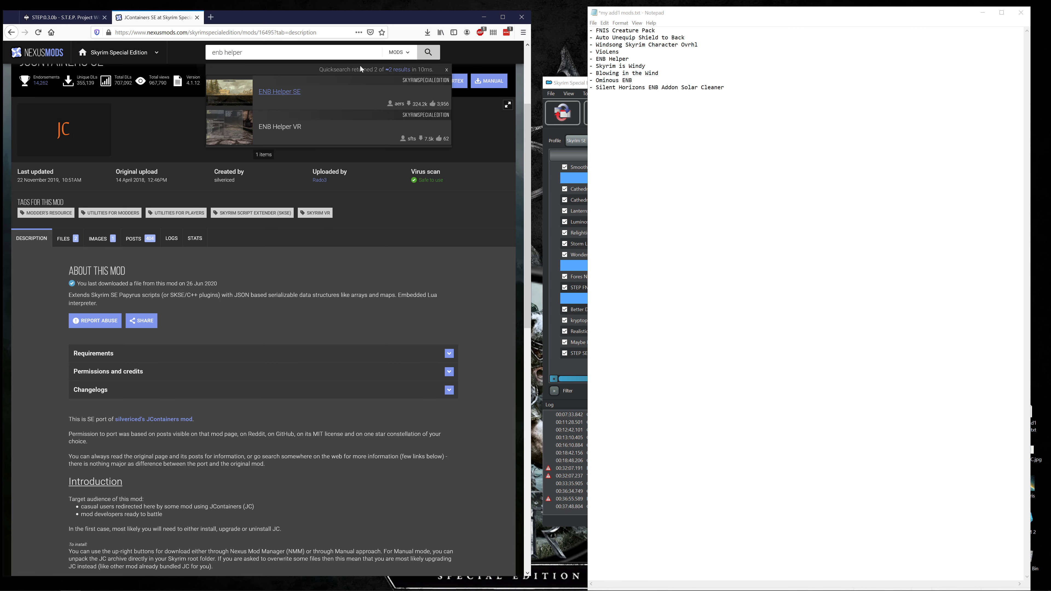
left_click(281, 93)
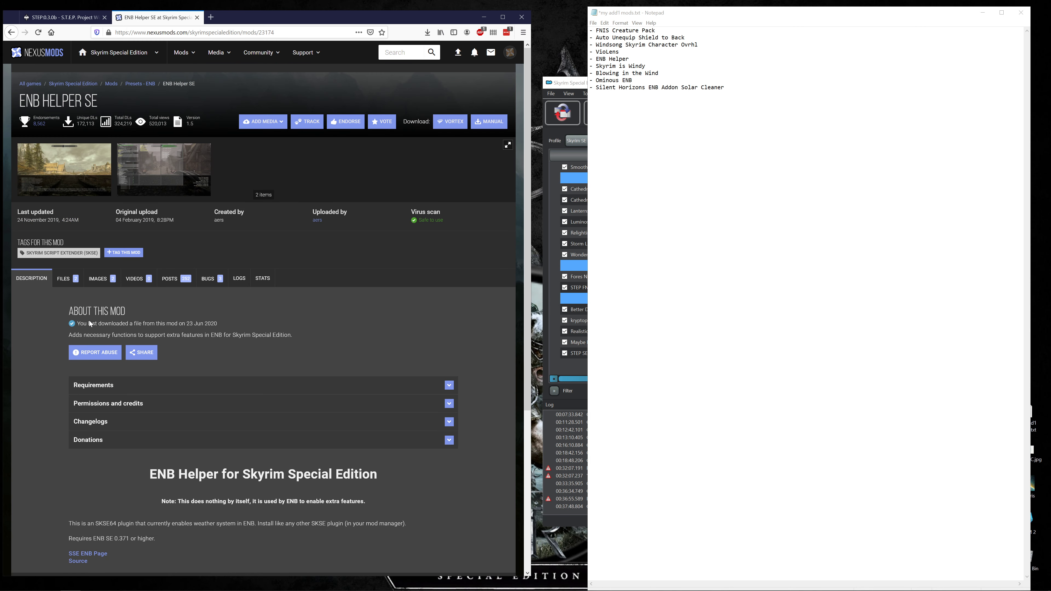
- Start the slow mod manager download of ENB Helper SE 1.5 for SSE 1.5.97 and endorse the mod
scroll(94, 359, "down", 5)
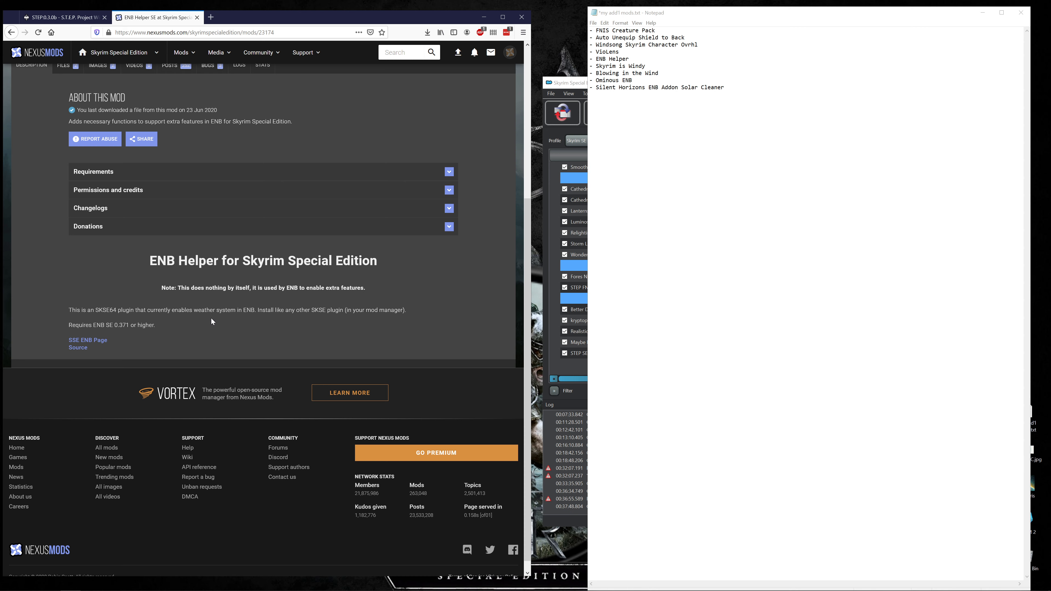
scroll(211, 321, "up", 5)
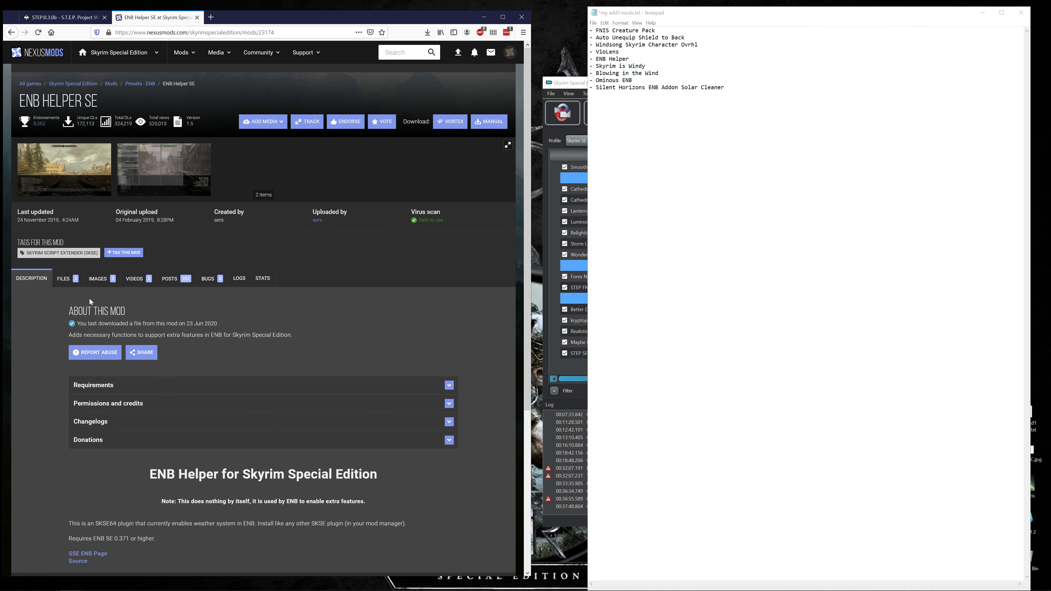
left_click(66, 278)
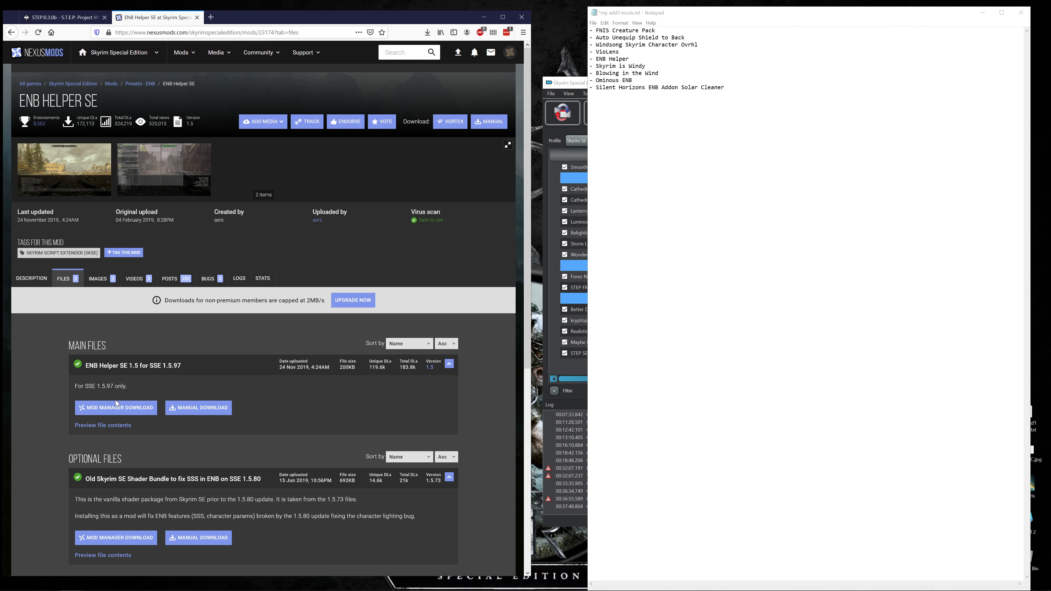
left_click(117, 408)
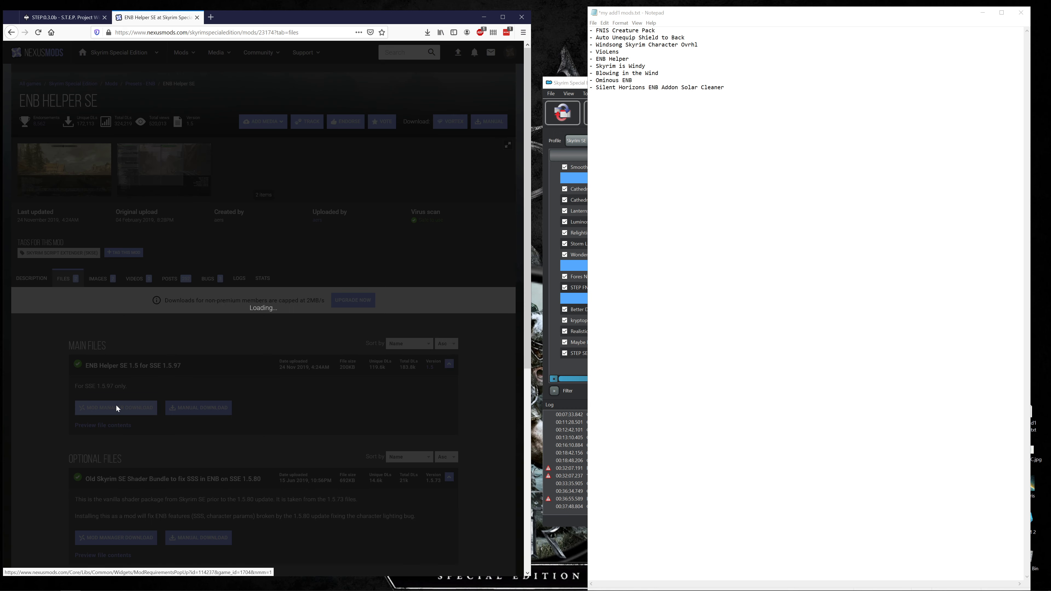
left_click(173, 349)
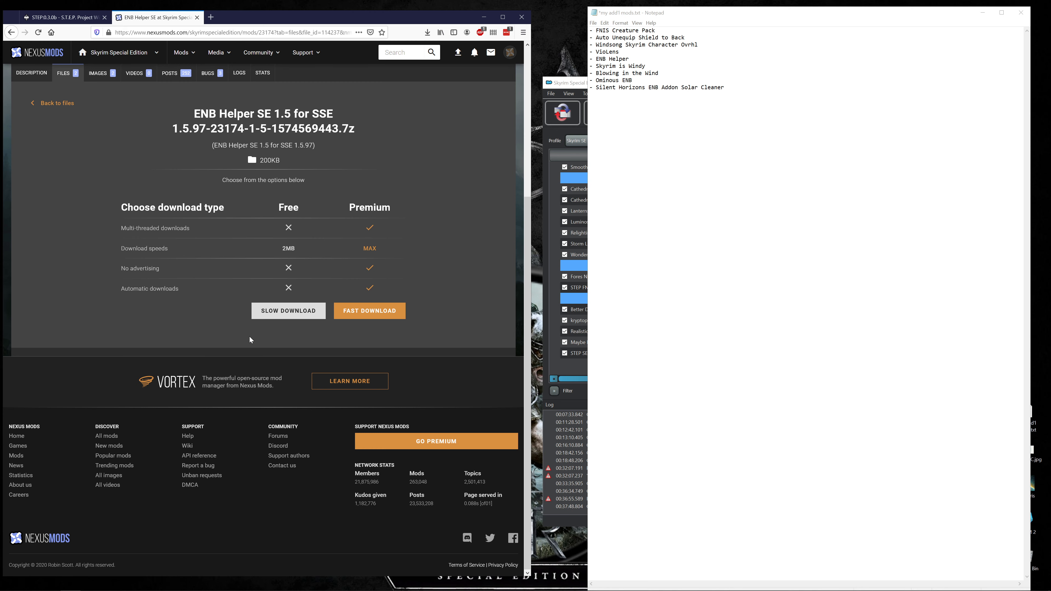
left_click(273, 311)
left_click(334, 120)
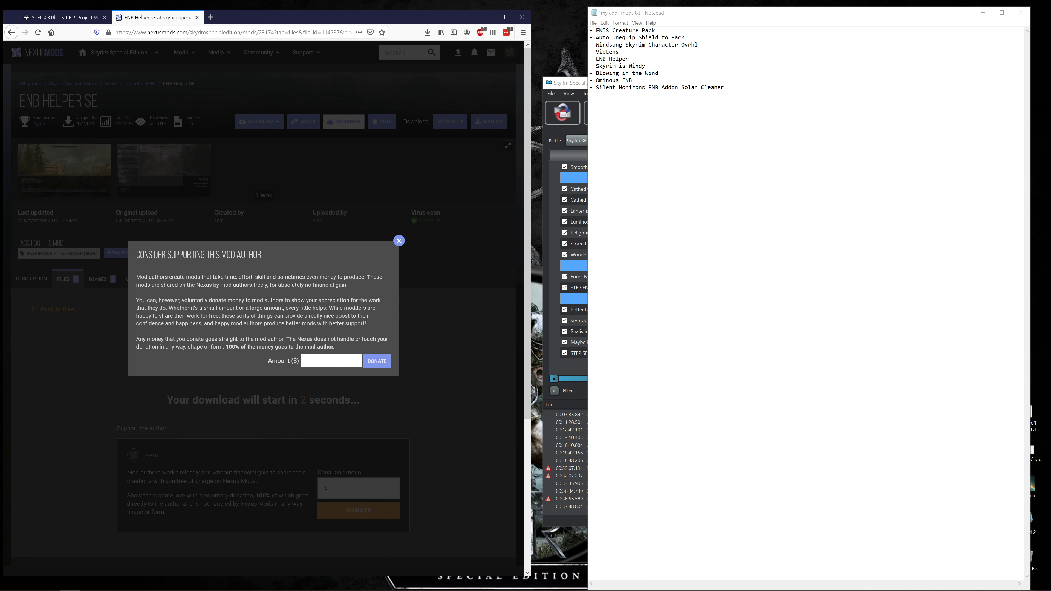
- Install ENB Helper SE in Mod Organizer and place it, enabled, first under the UTILITIES separator
left_click(568, 84)
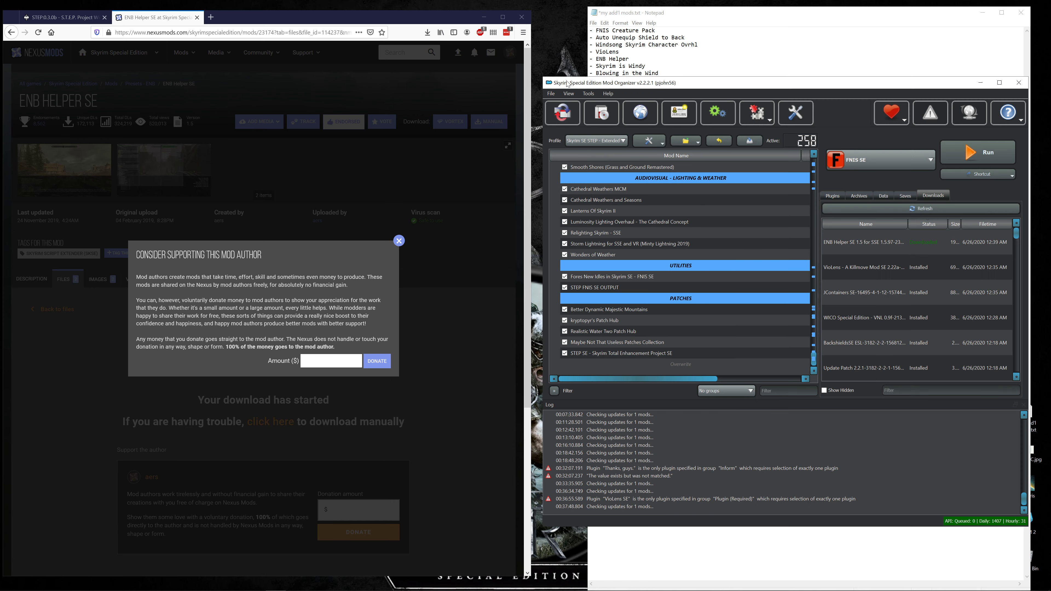
right_click(861, 245)
left_click(879, 252)
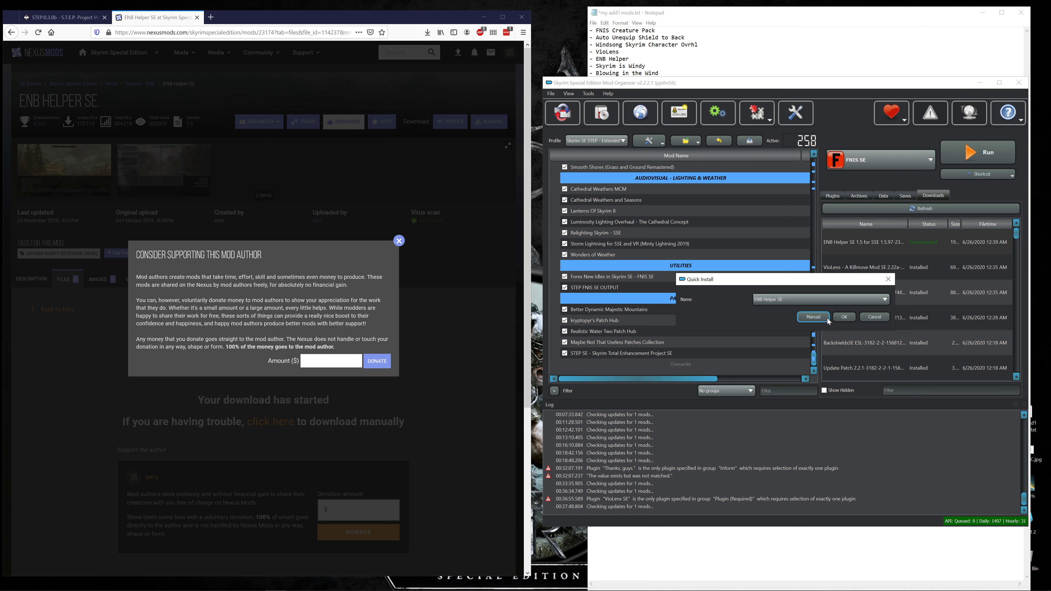
left_click(844, 317)
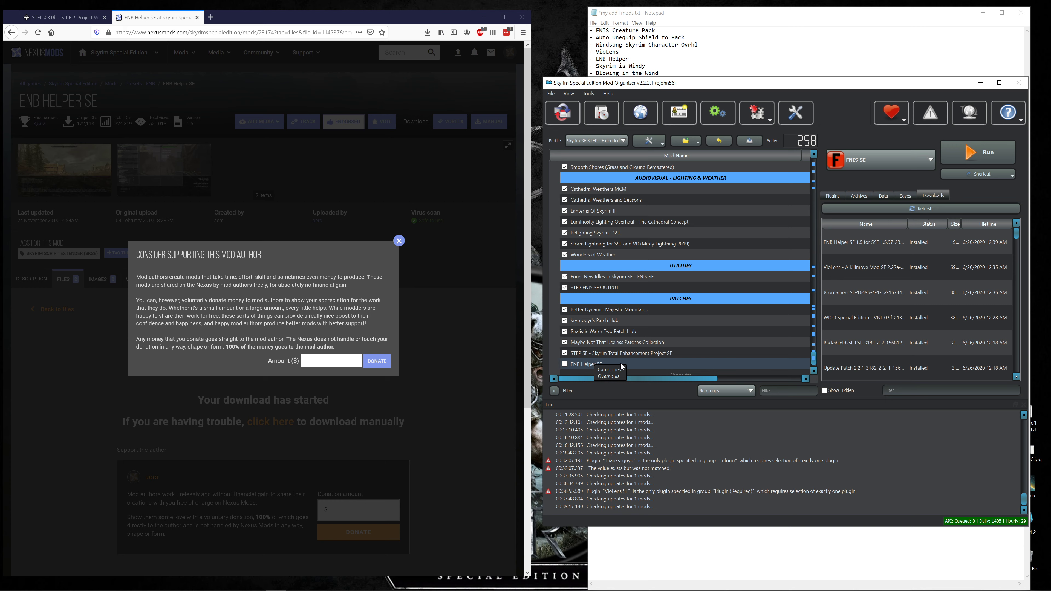
left_click(637, 365)
left_click_drag(635, 364, 639, 273)
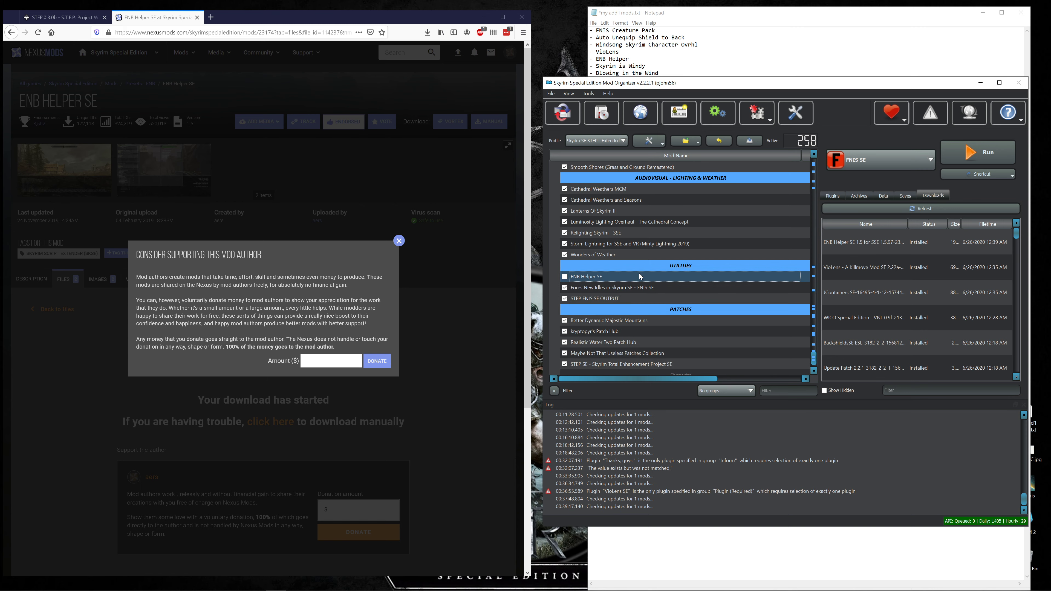
left_click(566, 278)
- Dismiss the donation dialog and close the ENB Helper SE page
left_click(399, 241)
left_click(197, 17)
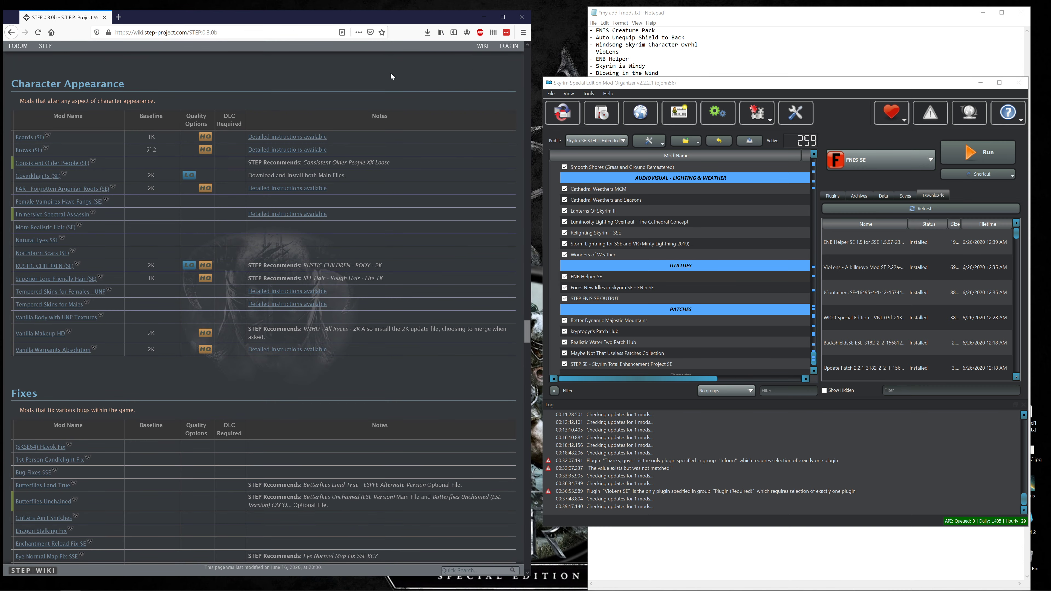
scroll(399, 78, "up", 5)
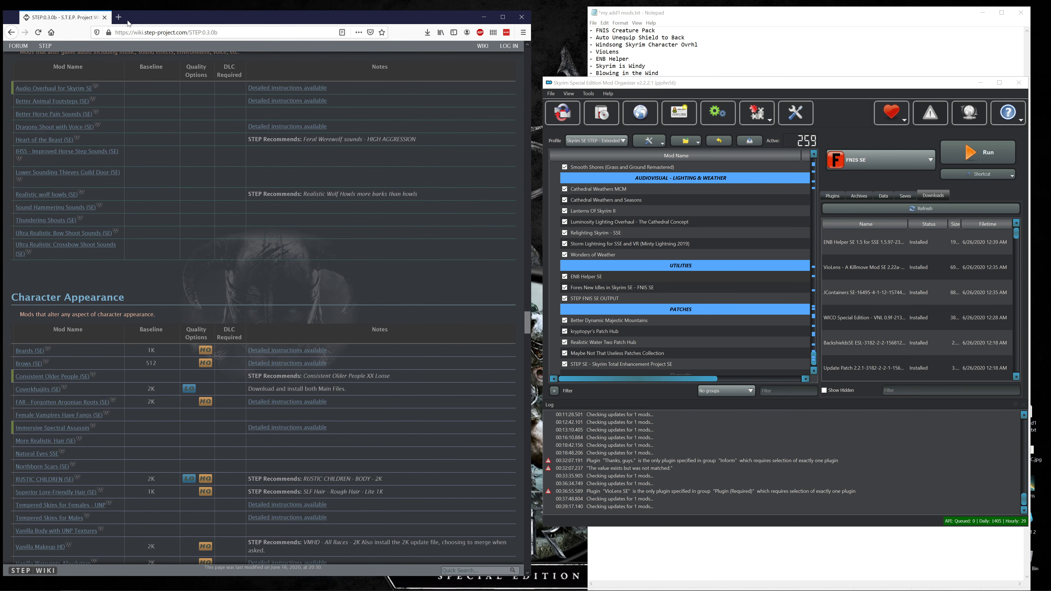
- Search the web for "skyrim se nexus" in a new browser tab and open the Skyrim Special Edition Nexus site
left_click(119, 18)
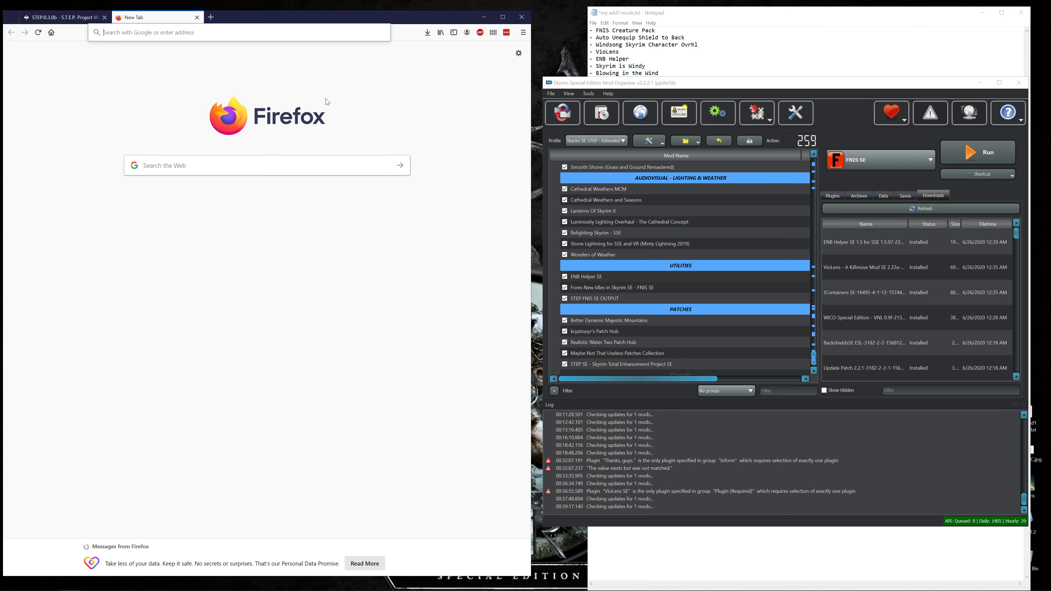
type("skyrim s")
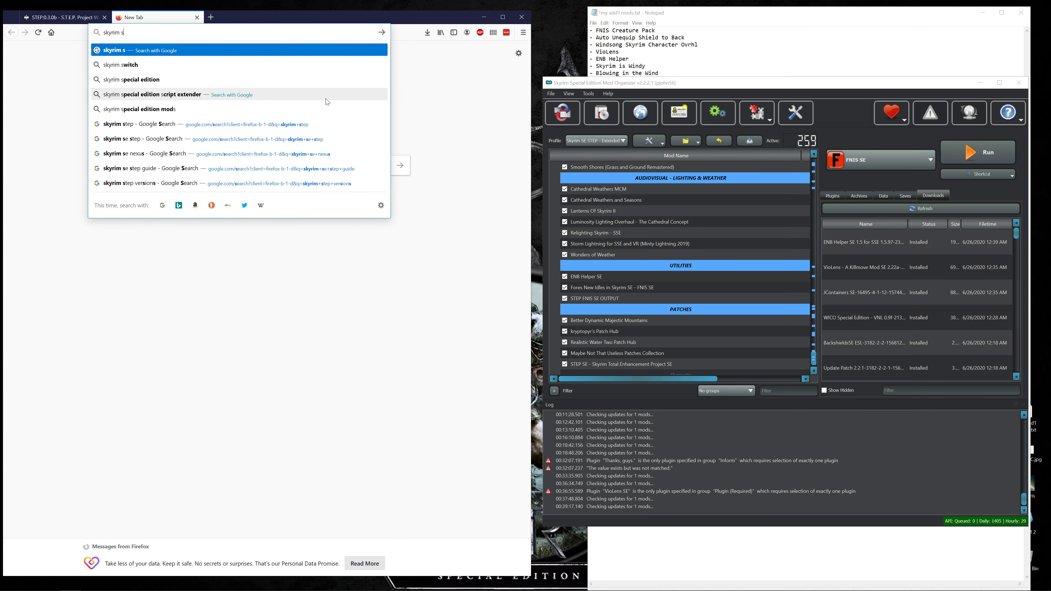
type("e nexus")
key("Return")
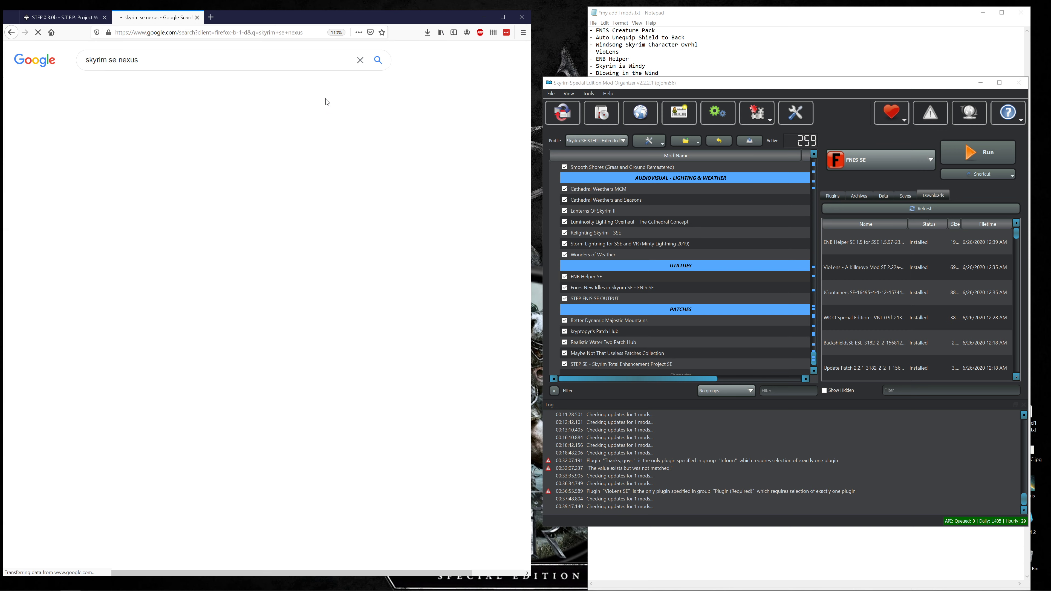
left_click(294, 137)
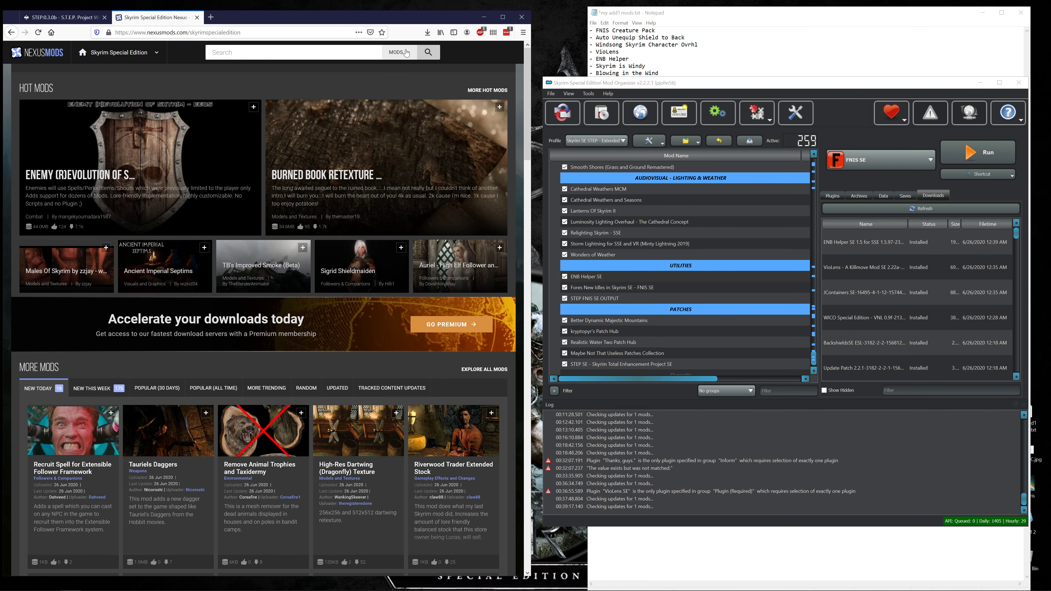
- Search Nexus for "skyrim is windy" and open the original Skyrim Is Windy mod page
type("sky")
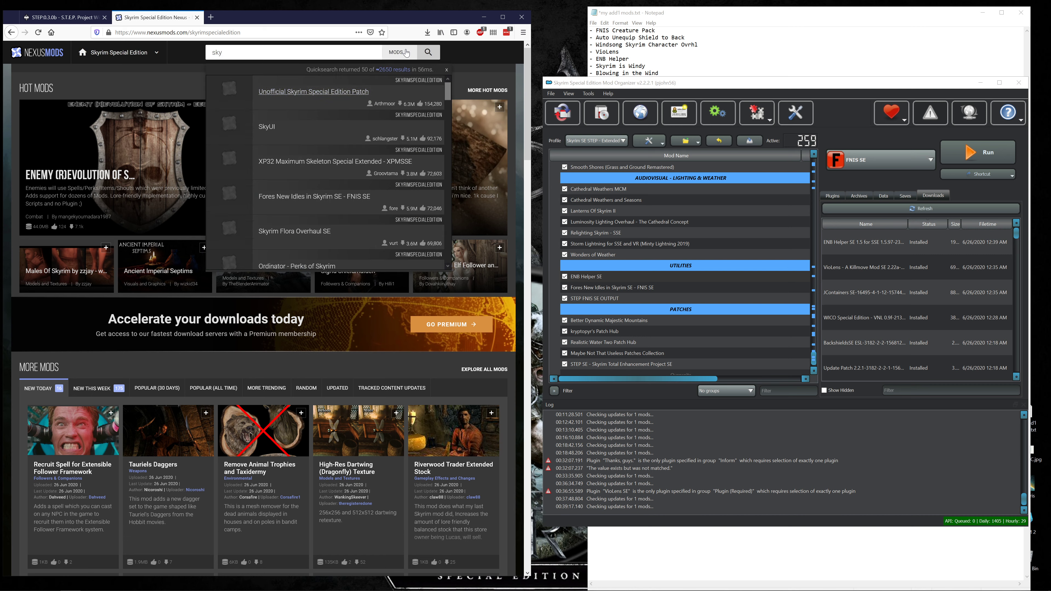
type("rim is windy")
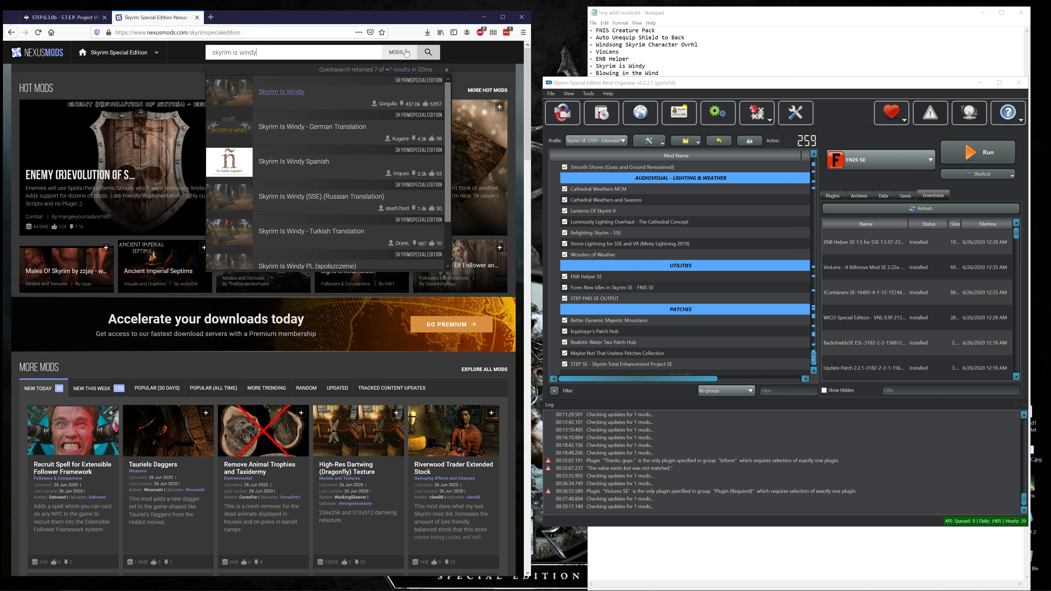
left_click(300, 95)
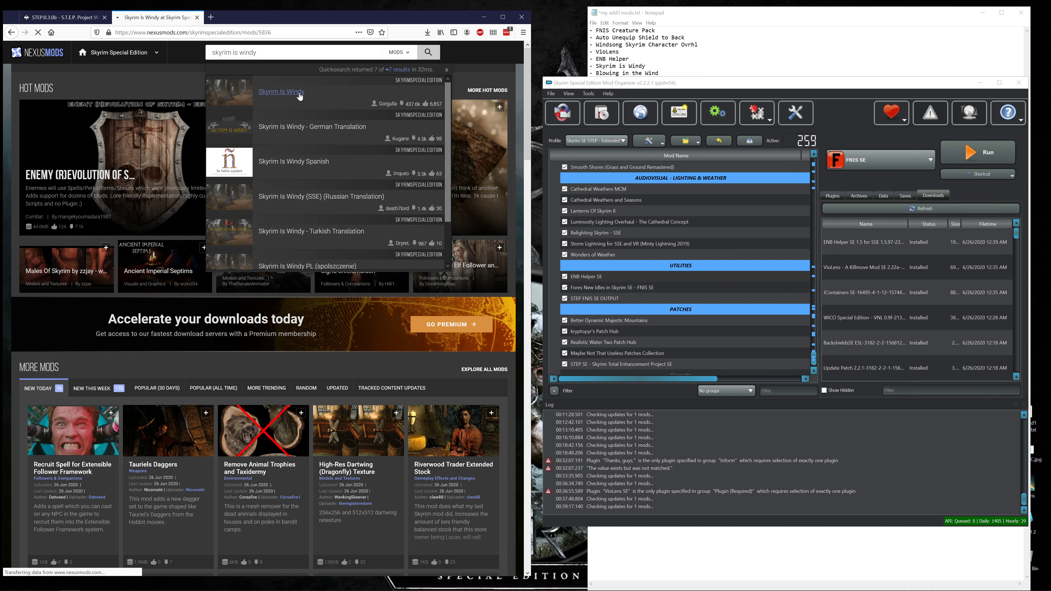
- Start the slow mod manager download of the Skyrim Is Windy main file, version 4.03
scroll(95, 359, "down", 1)
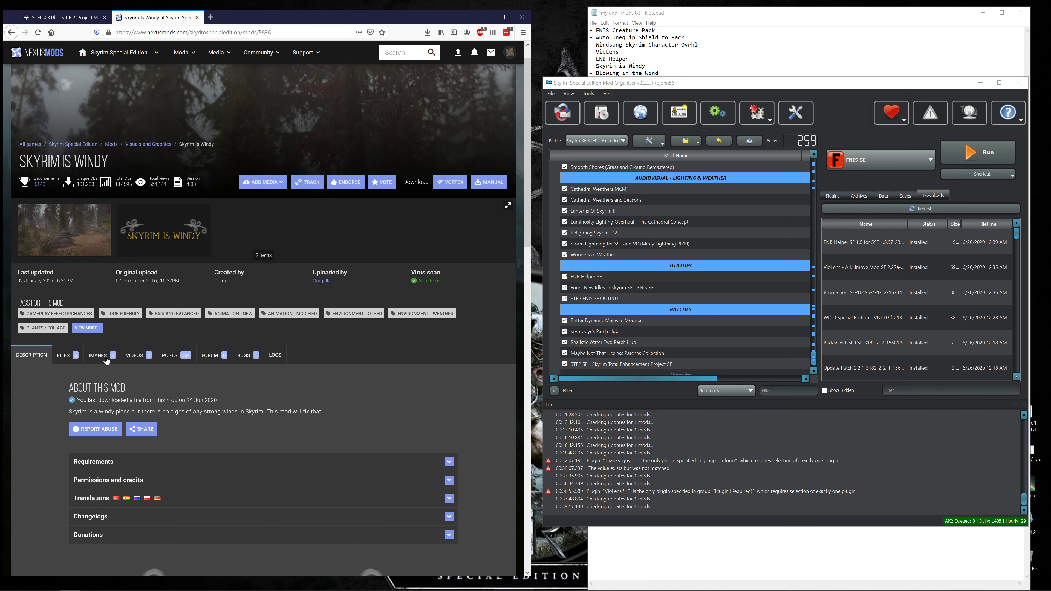
left_click(68, 329)
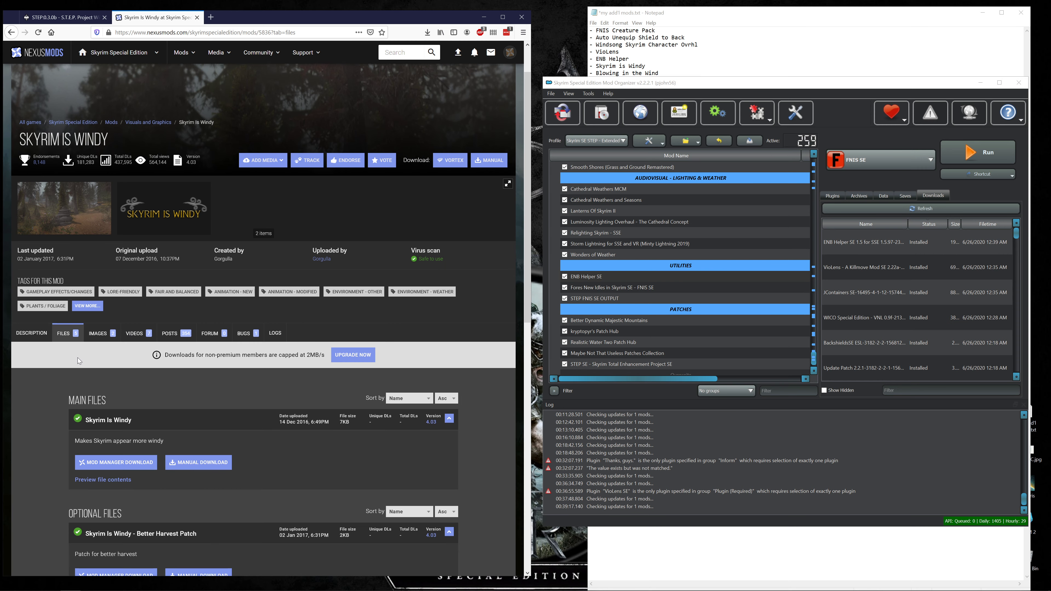
scroll(77, 357, "down", 3)
scroll(161, 327, "down", 2)
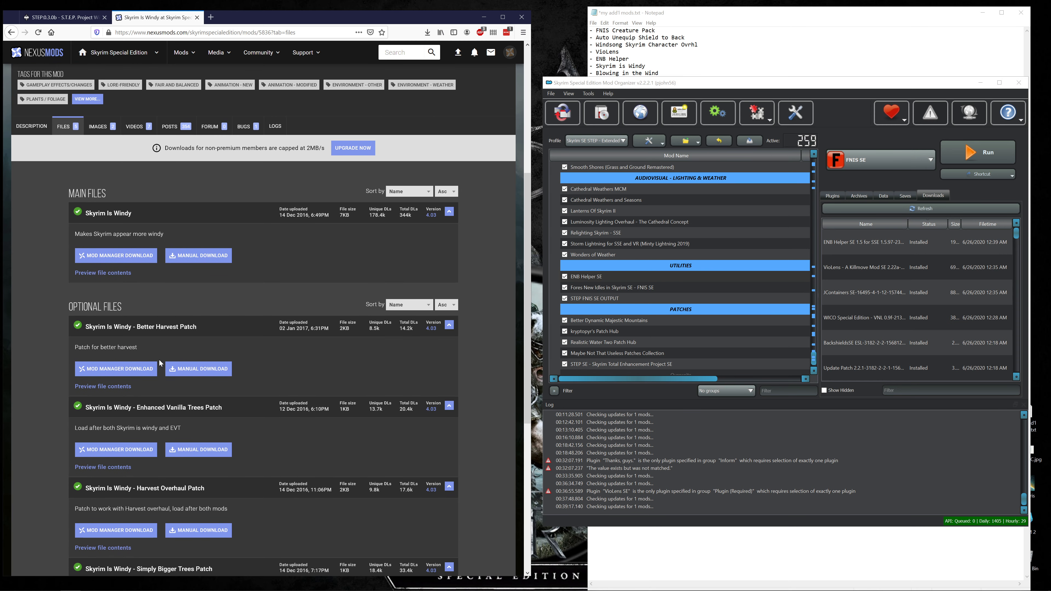
scroll(157, 421, "down", 3)
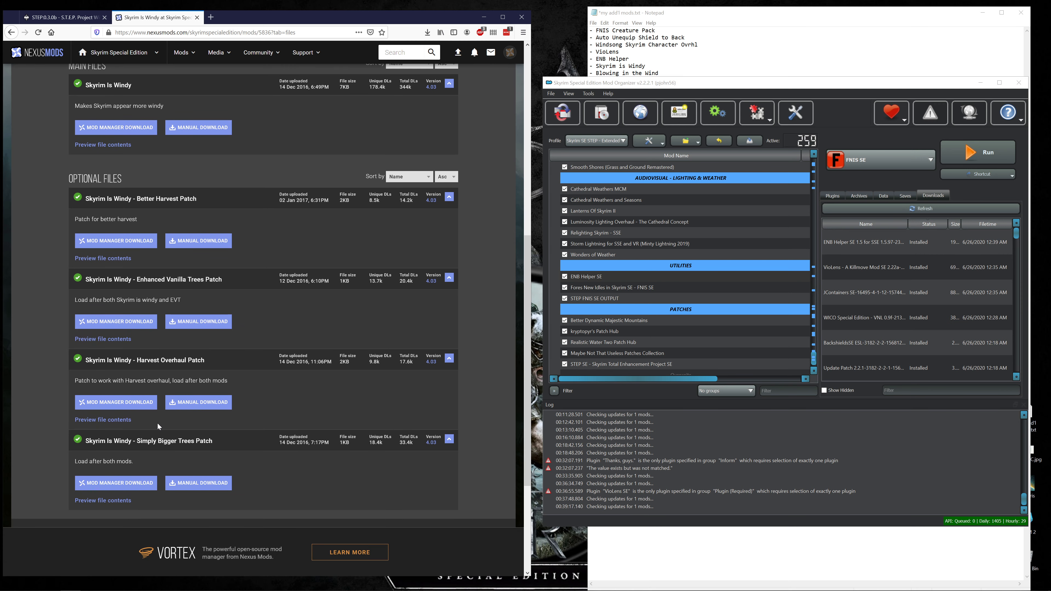
scroll(157, 423, "up", 4)
left_click(123, 299)
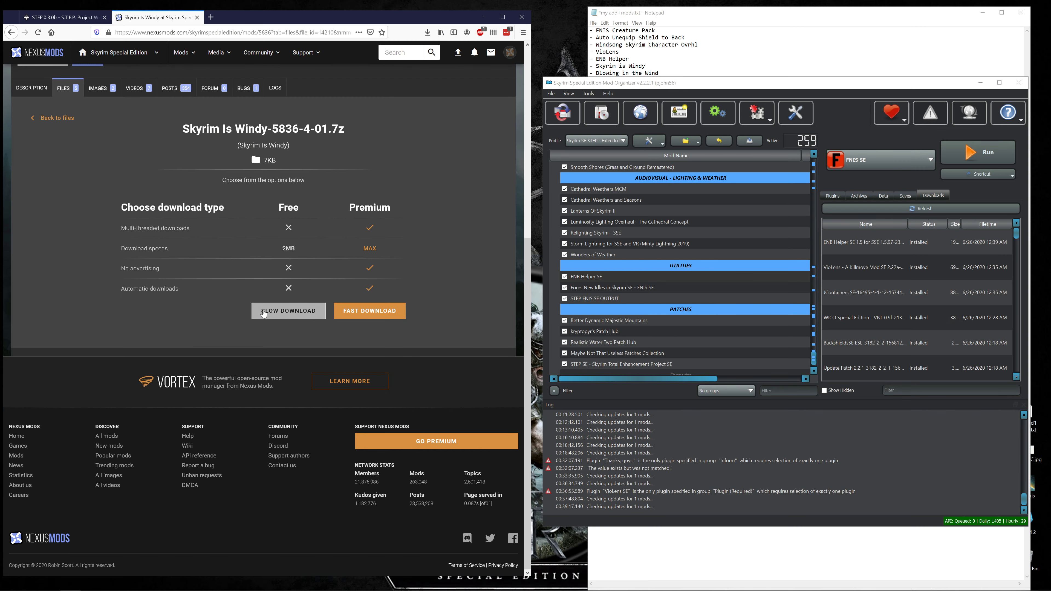
left_click(277, 316)
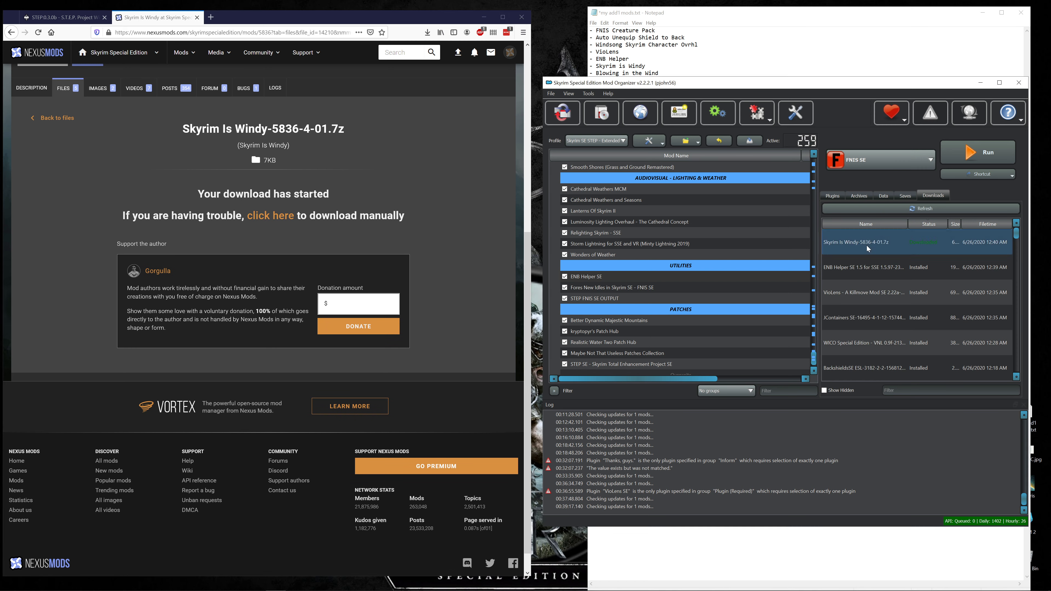
- Install Skyrim Is Windy in Mod Organizer and place it, enabled, between Relighting Skyrim - SSE and Storm Lightning under AUDIOVISUAL - LIGHTING & WEATHER
right_click(867, 246)
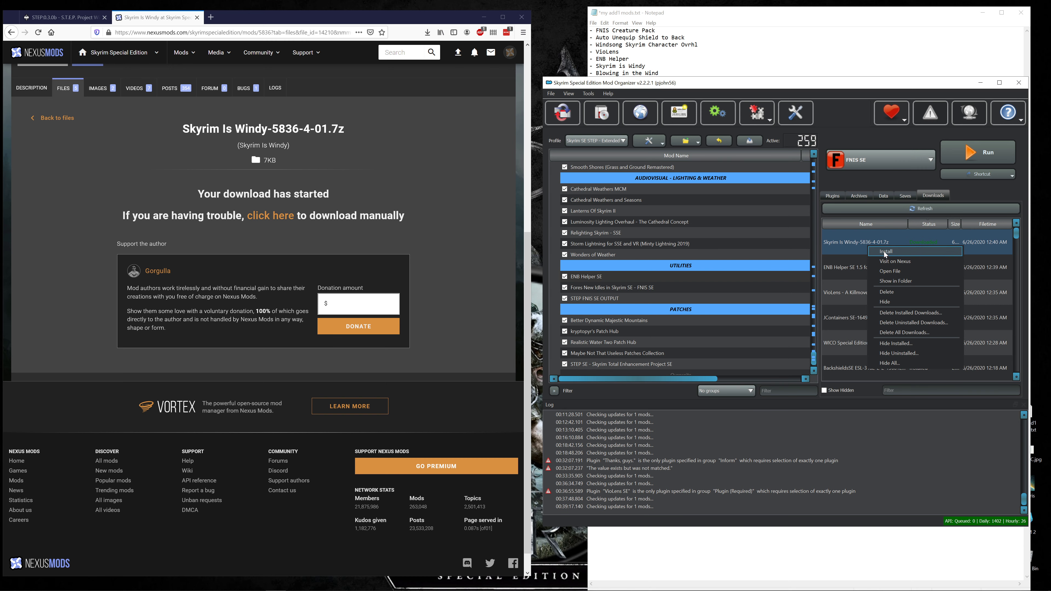
left_click(884, 251)
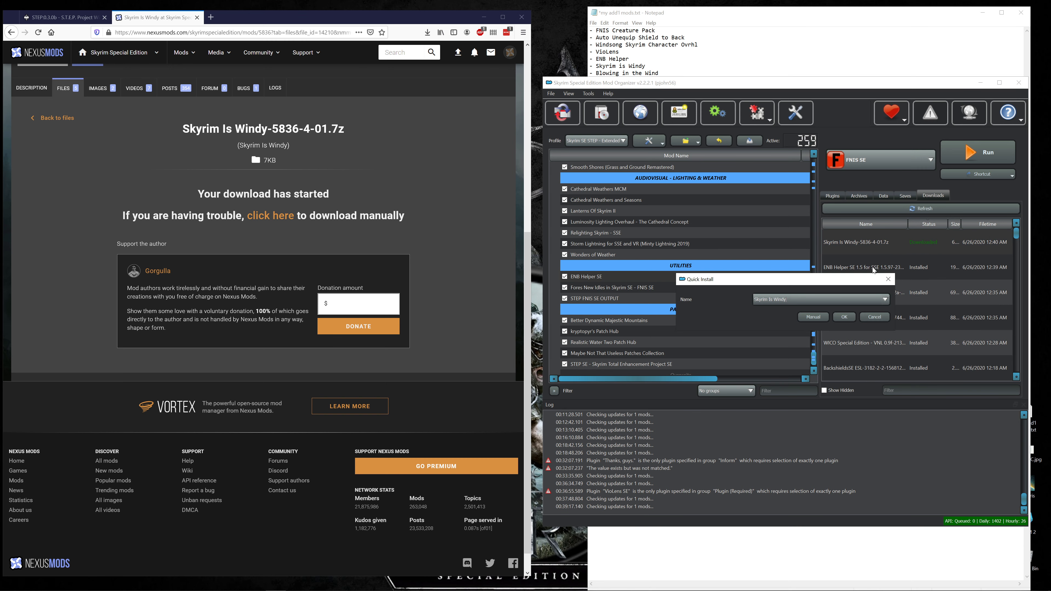
left_click(842, 317)
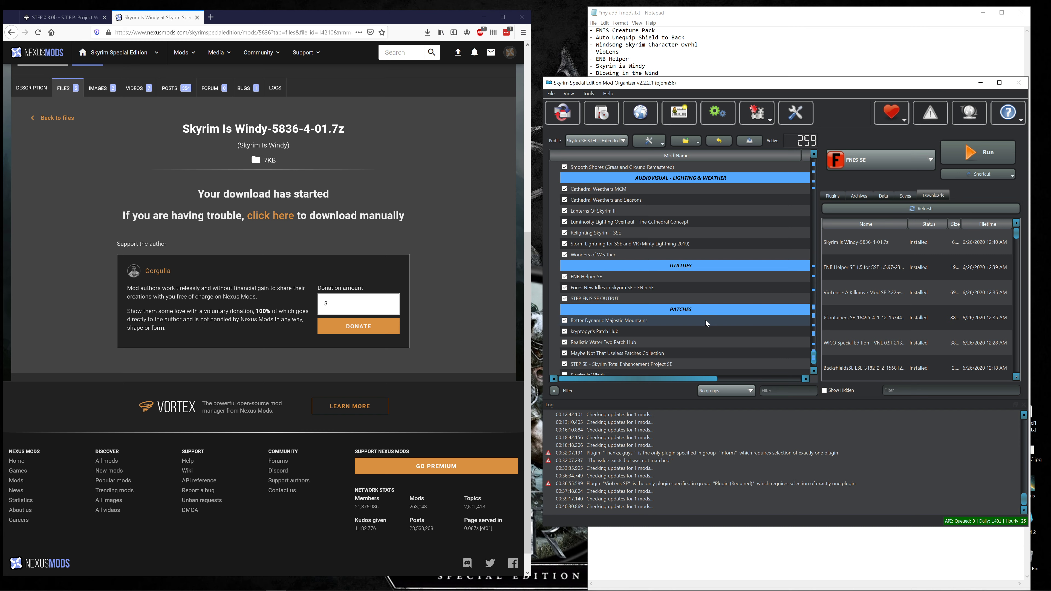
scroll(705, 320, "up", 4)
scroll(649, 325, "down", 2)
scroll(651, 322, "down", 2)
scroll(651, 320, "up", 1)
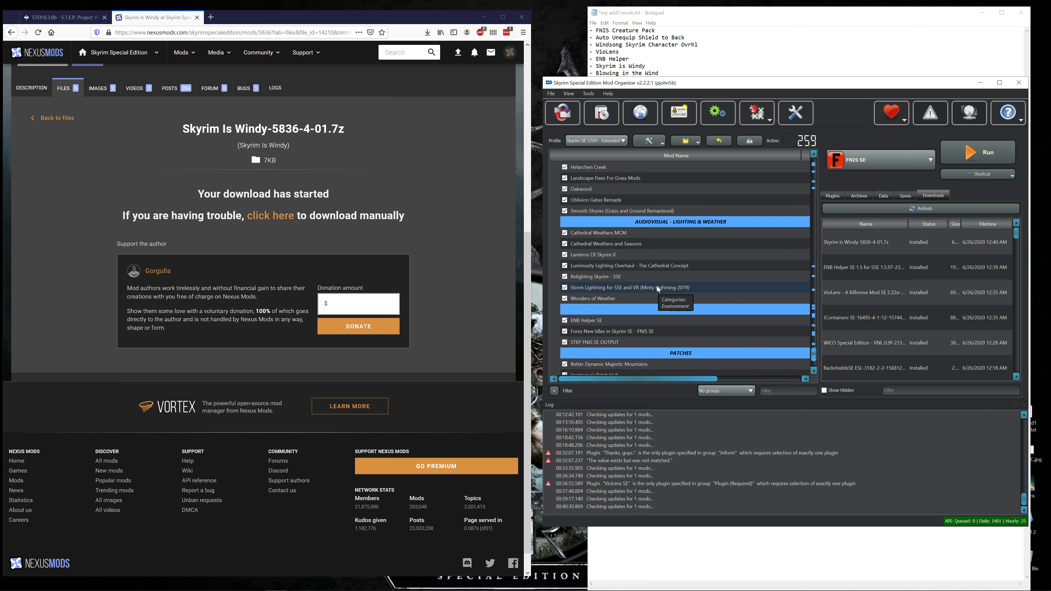
scroll(657, 286, "down", 2)
left_click_drag(598, 355, 622, 220)
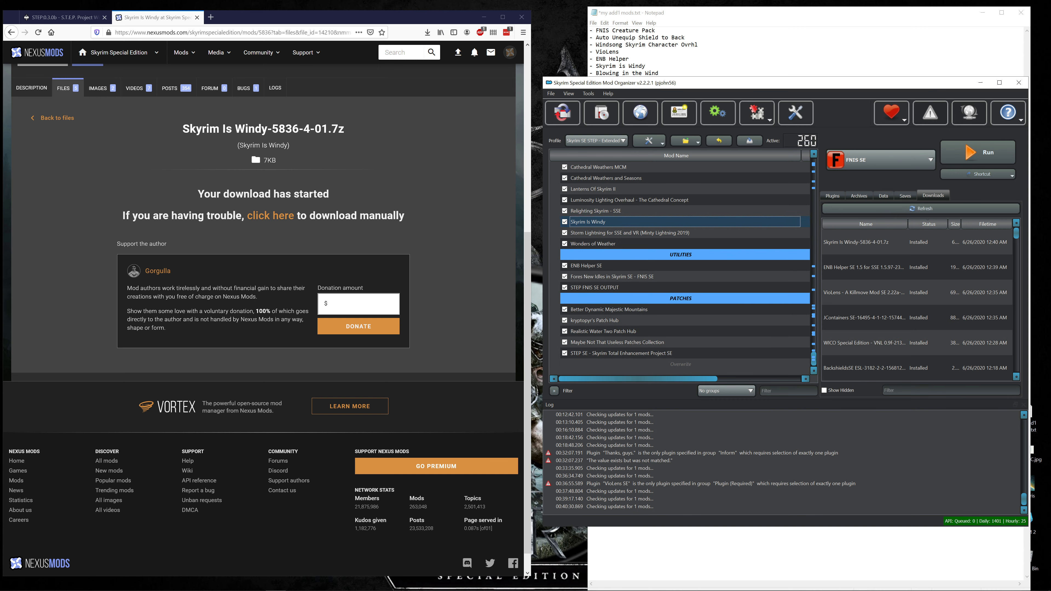
- Search Nexus for "blowing in the wind" and open the original Blowing in the Wind mod page
left_click(400, 58)
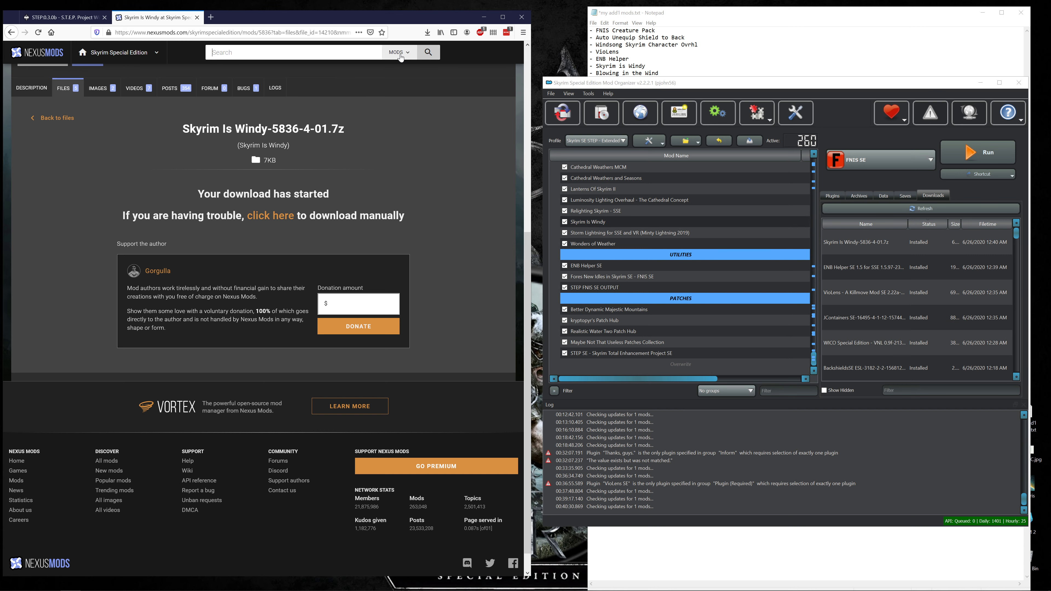
type("blowing in the wind")
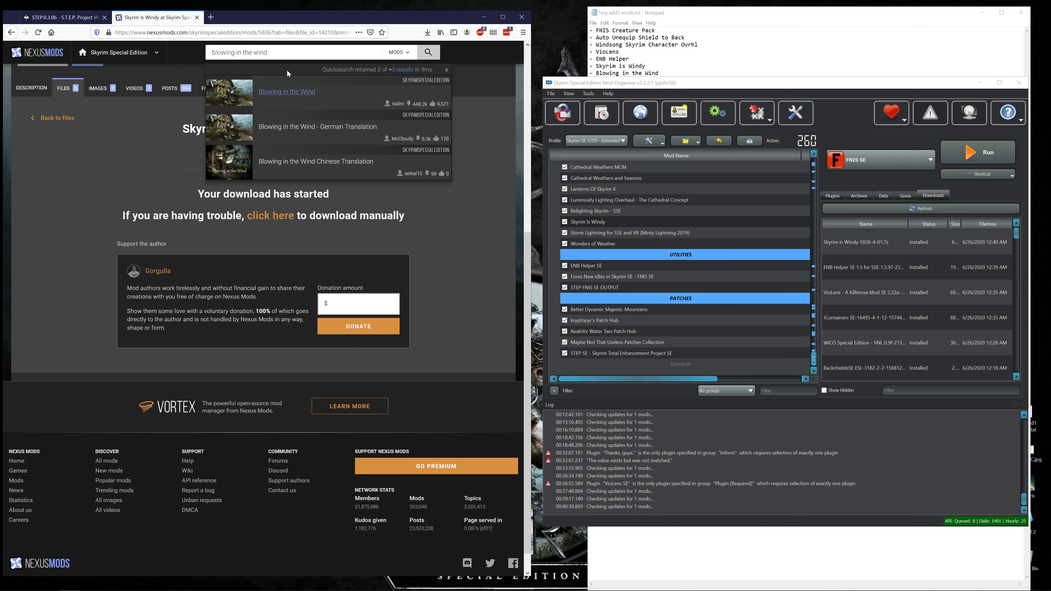
left_click(270, 93)
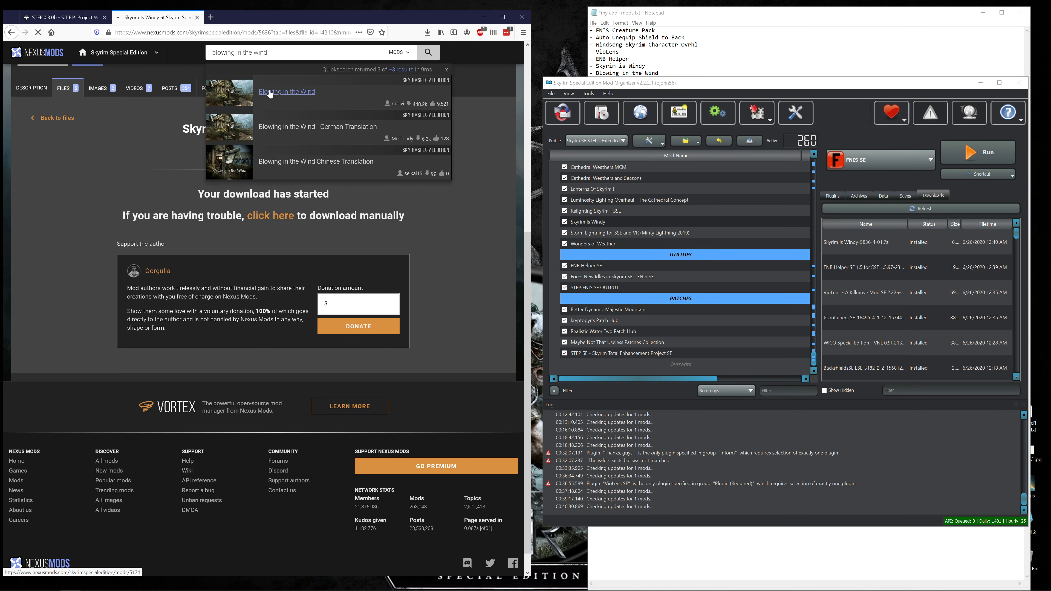
- Go back to the Skyrim Is Windy page to endorse the mod, and return to the Blowing in the Wind page
key("alt+Left")
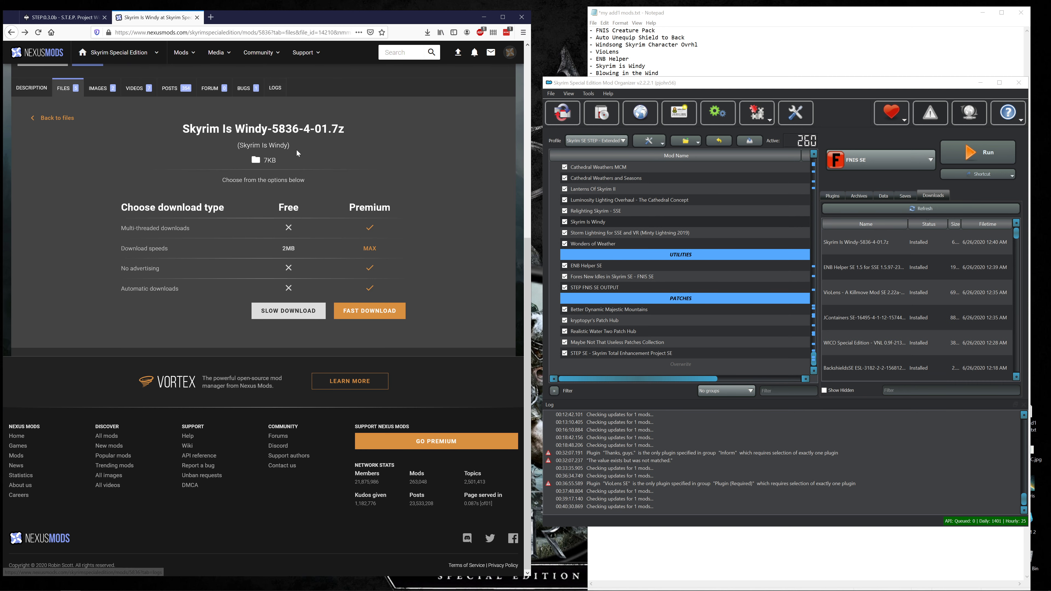
scroll(227, 98, "up", 5)
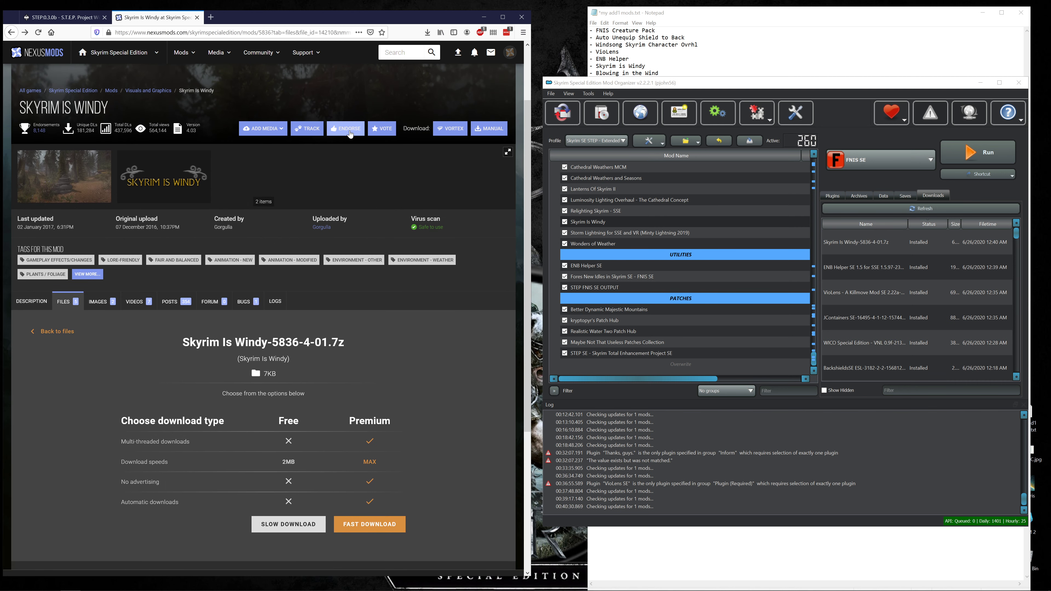
left_click(350, 132)
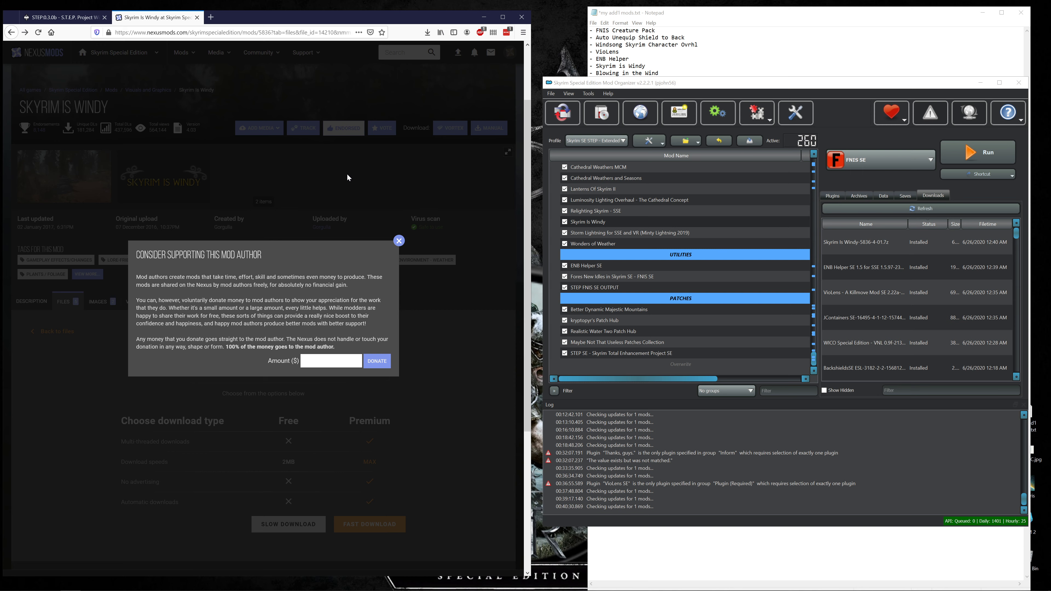
key("alt+Right")
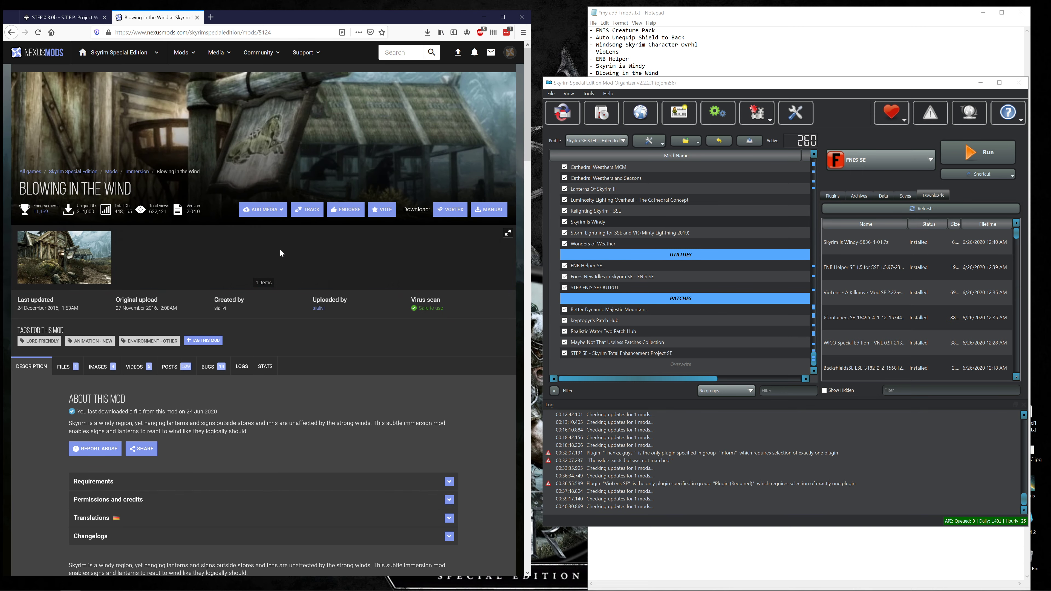
- Endorse Blowing in the Wind and start the slow mod manager download of its main file, version 2.04.0
scroll(281, 246, "down", 4)
scroll(327, 181, "up", 3)
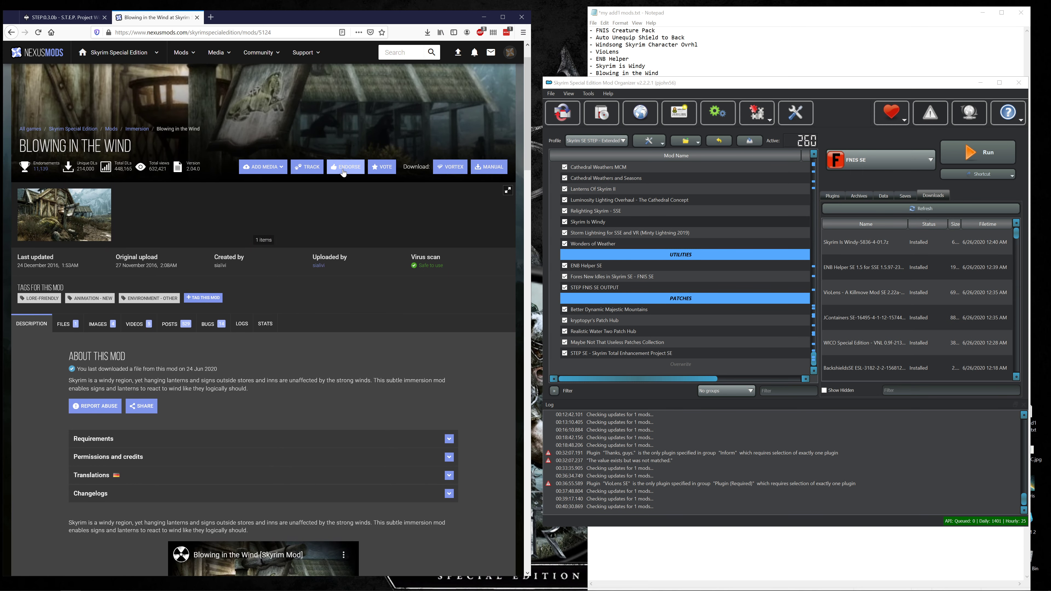
left_click(343, 173)
scroll(273, 262, "down", 3)
left_click(69, 237)
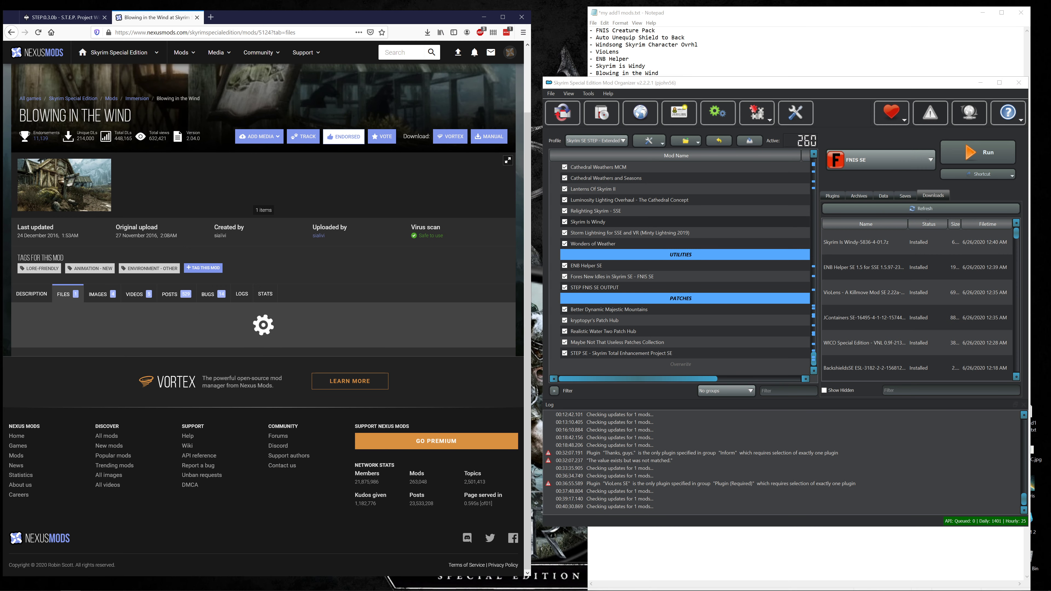
scroll(158, 327, "down", 2)
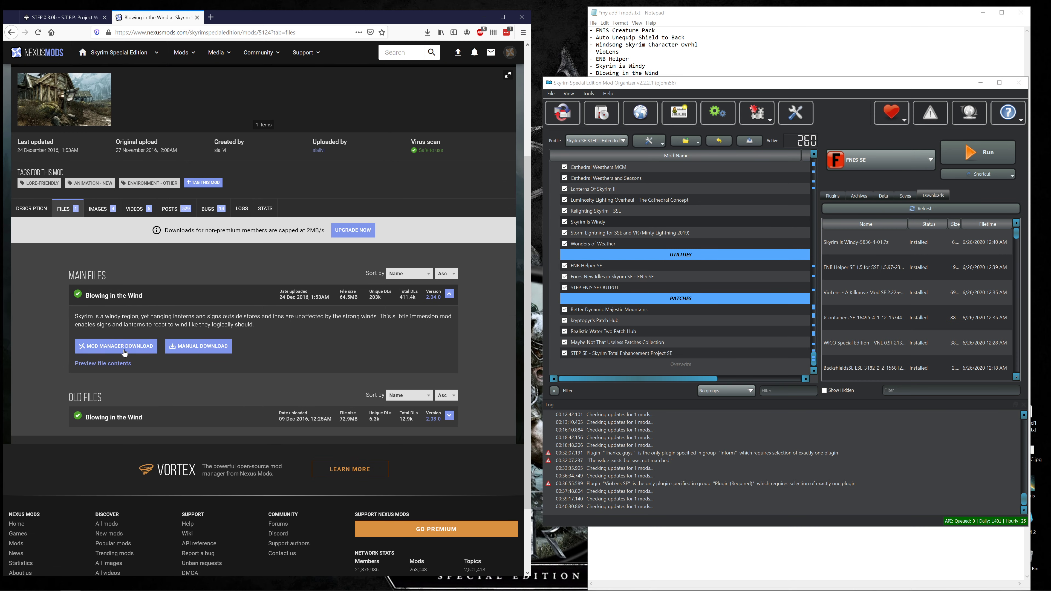
left_click(124, 352)
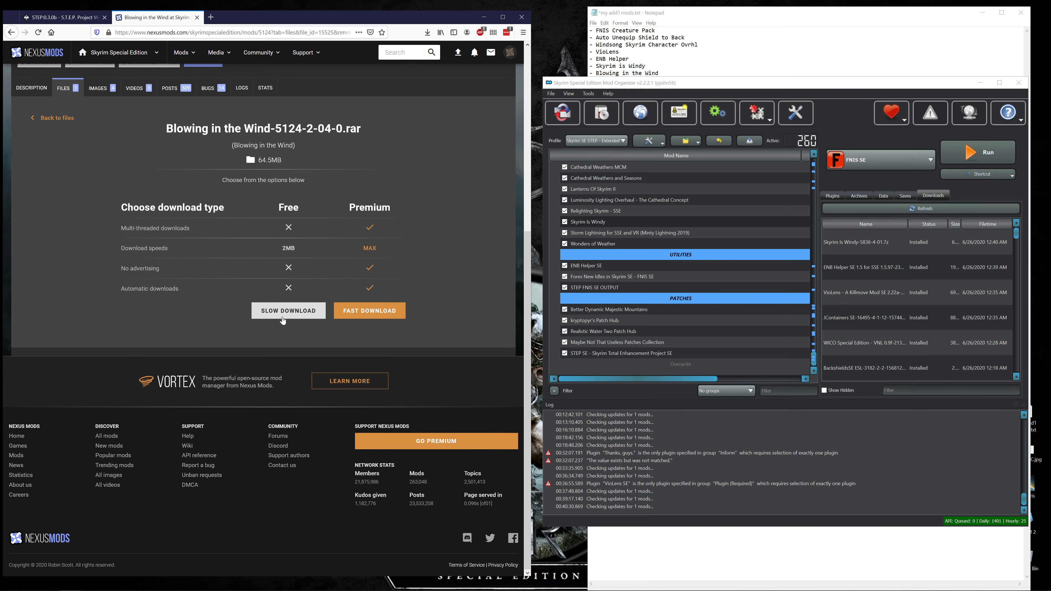
left_click(286, 313)
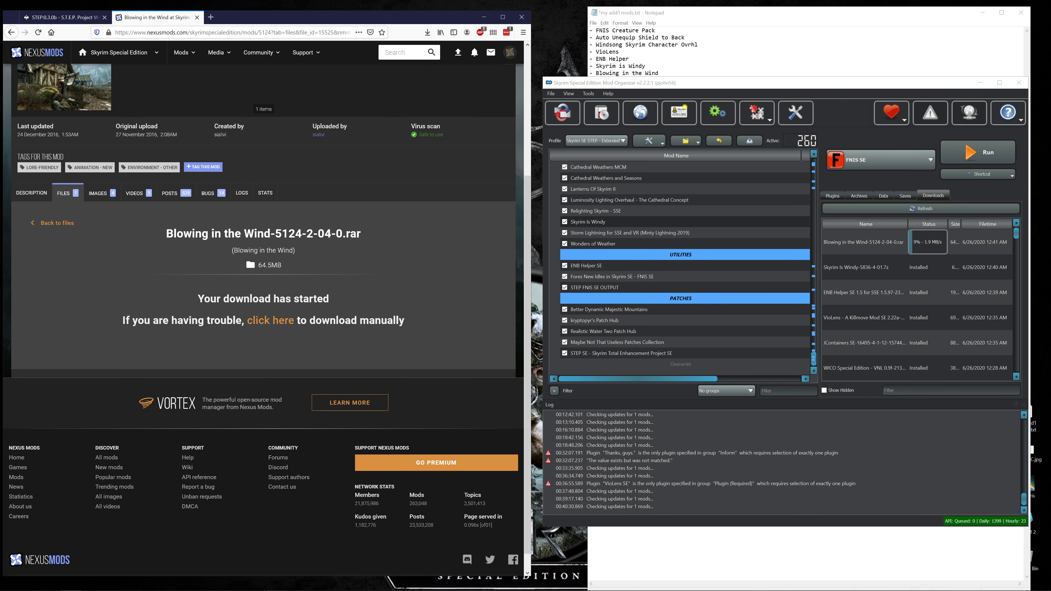
- Bring up the additional mods list in Notepad and briefly check the OBS recording window
key("alt+Tab")
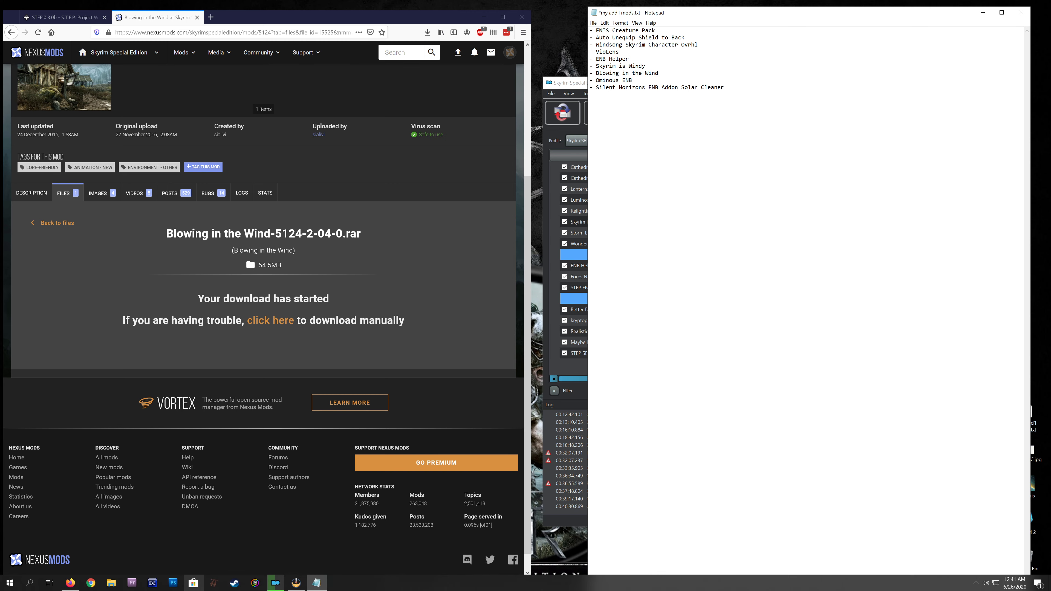
left_click(296, 583)
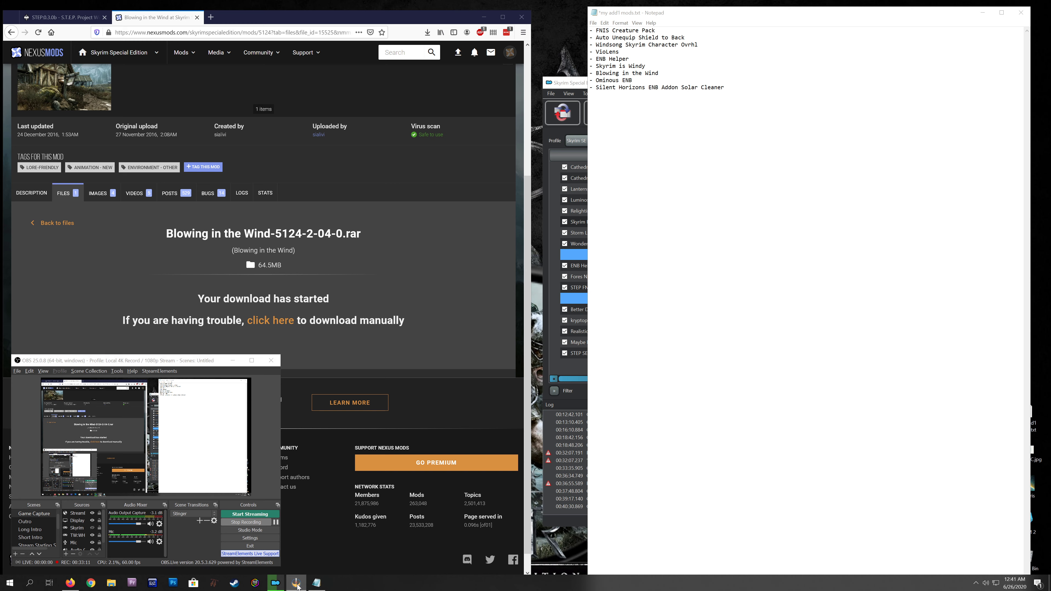
left_click(296, 583)
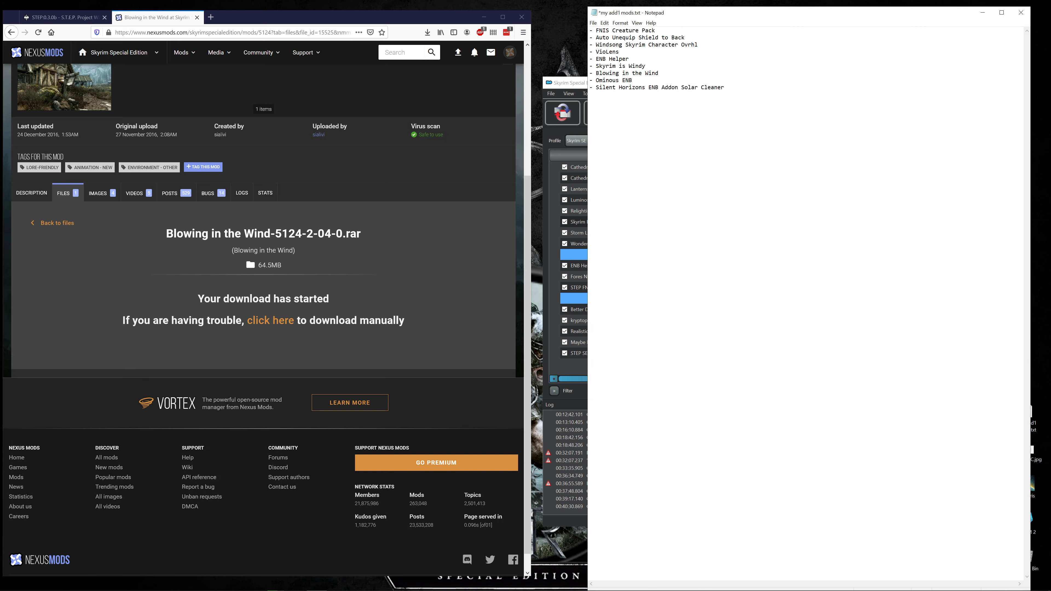
- Search Nexus for "silent horizons" and open the files of the Silent Horizons ENB mod
left_click(433, 55)
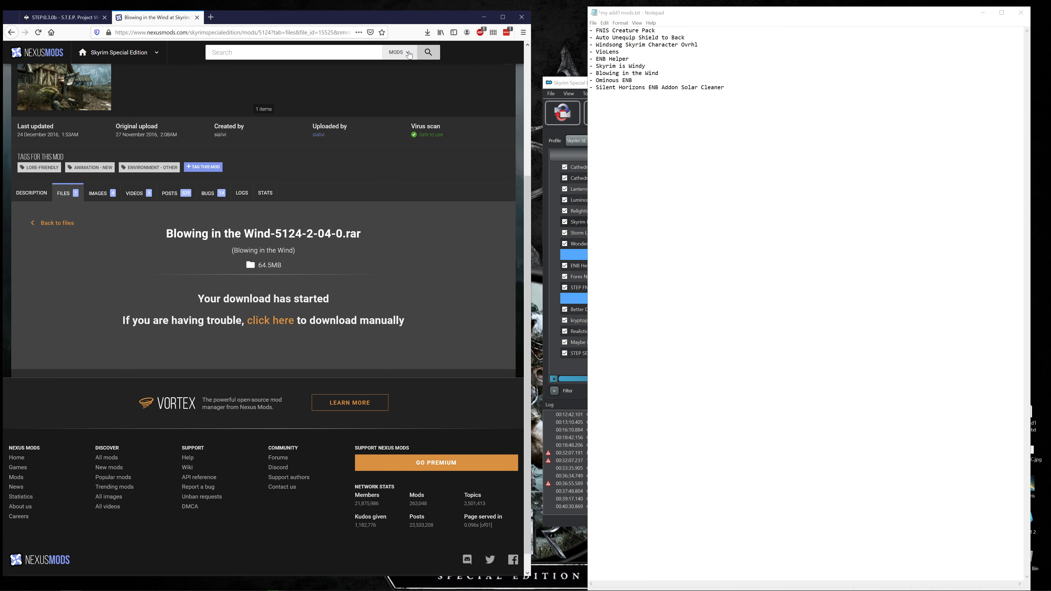
type("silent horizons")
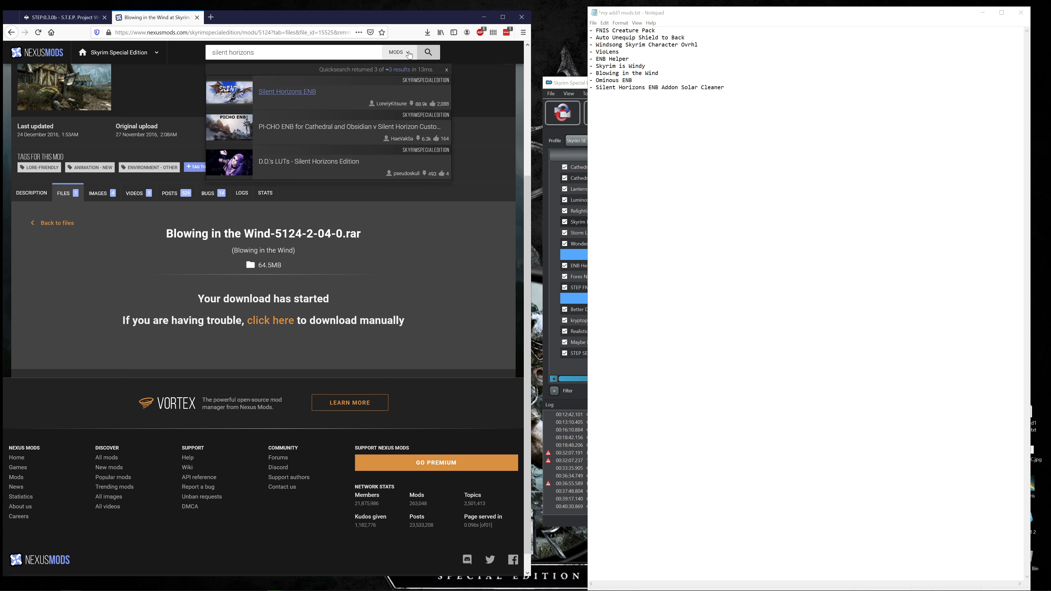
left_click(305, 96)
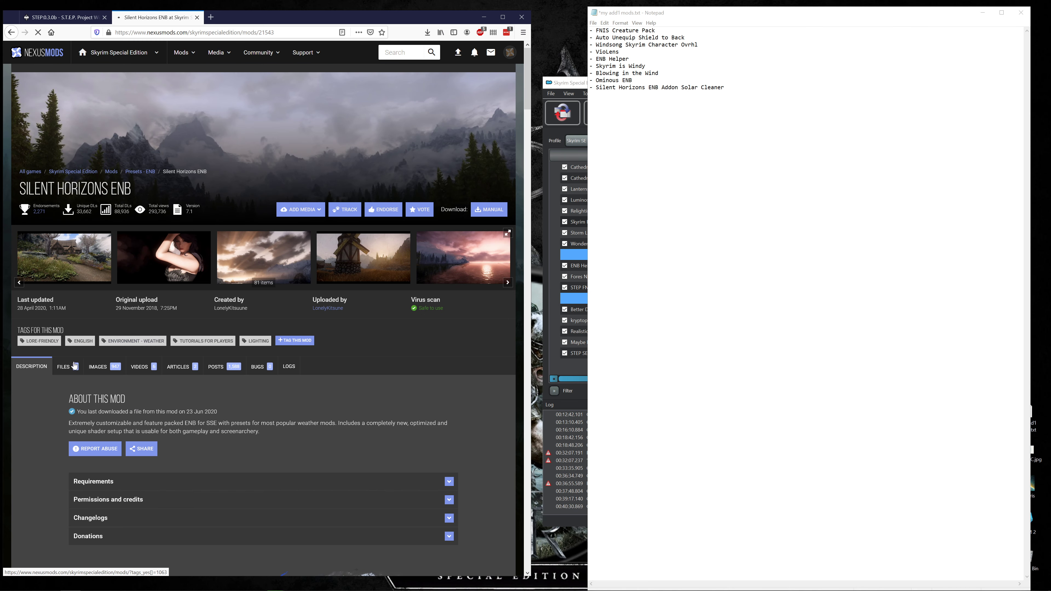
left_click(74, 366)
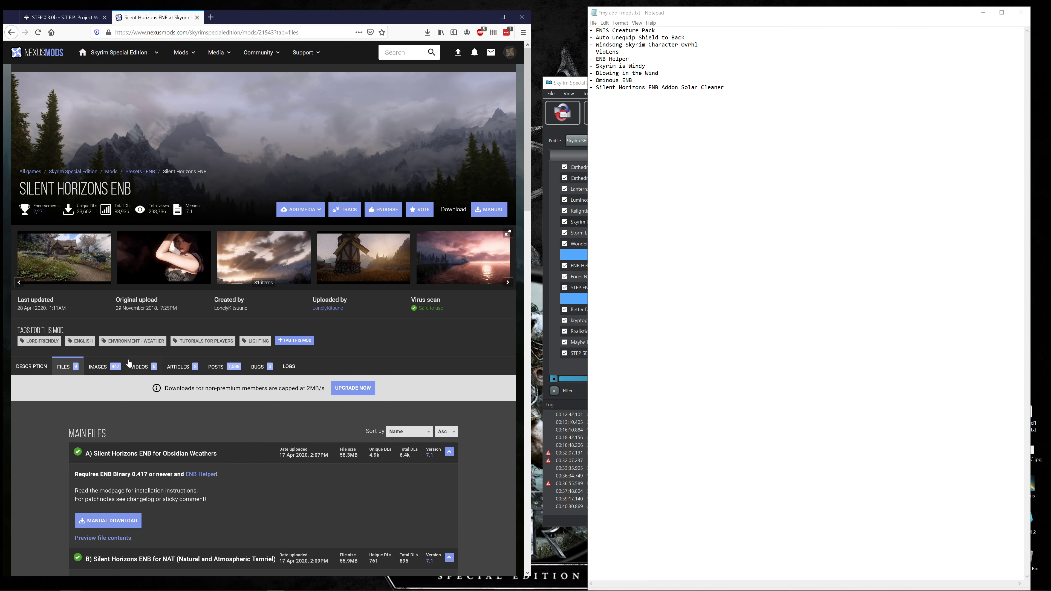
- Start the slow mod manager download of the optional file Silent Horizons - Solar Cleaner
scroll(129, 365, "down", 3)
scroll(142, 374, "down", 2)
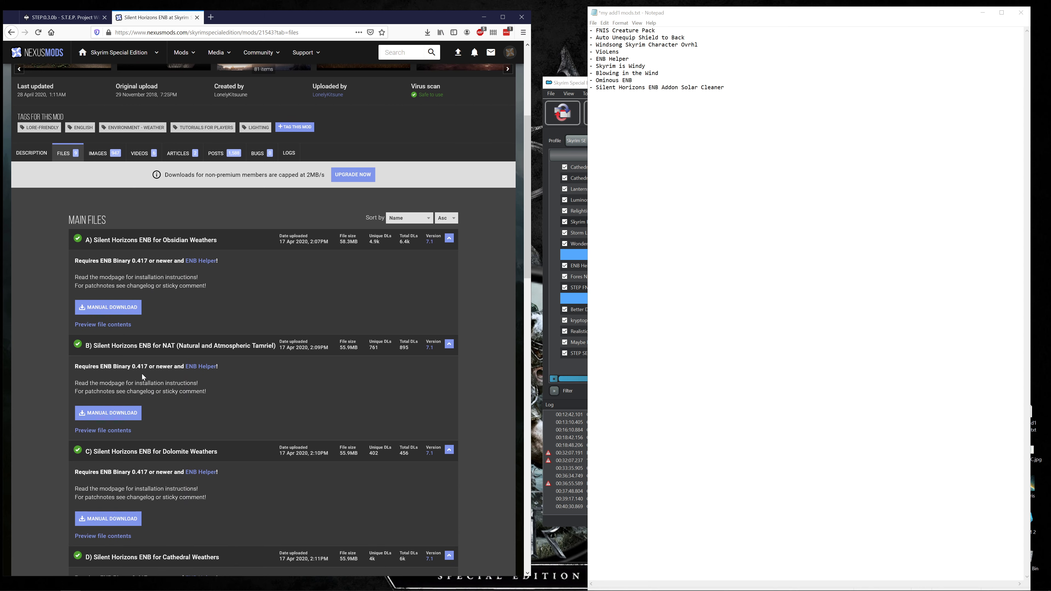
scroll(143, 374, "down", 5)
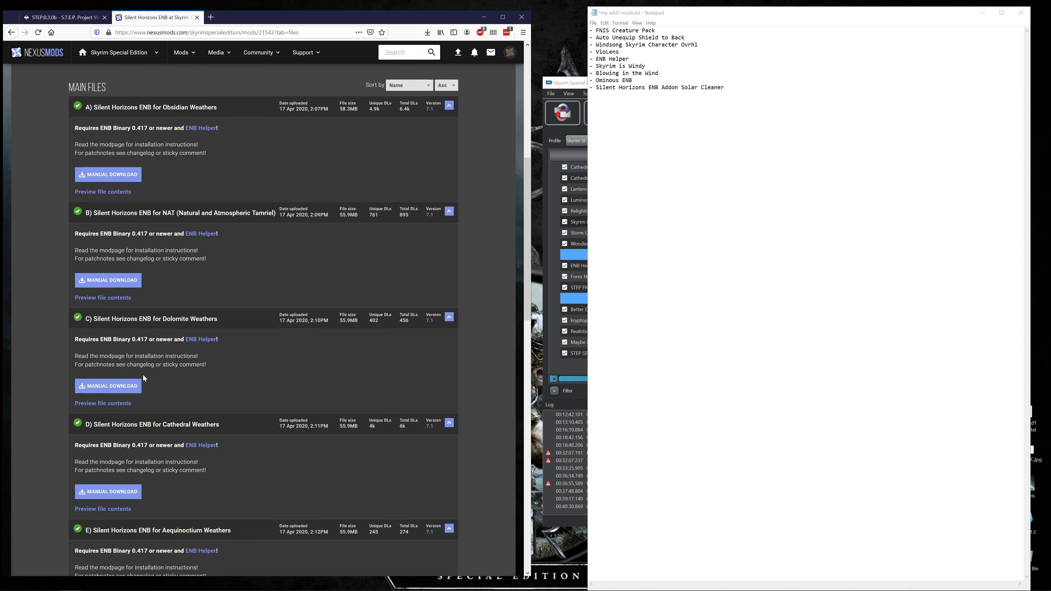
scroll(143, 376, "down", 8)
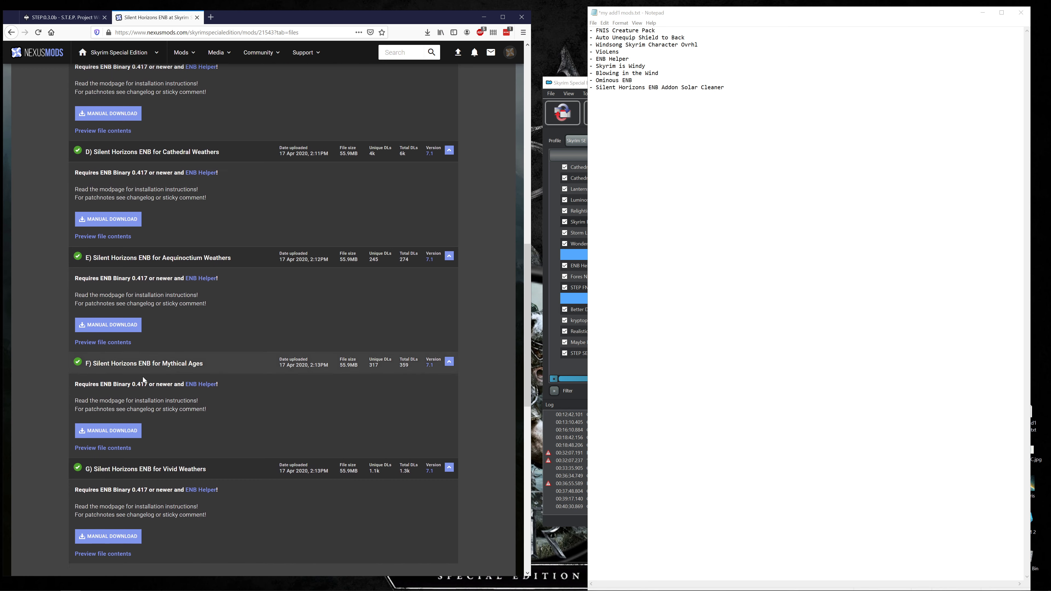
scroll(143, 381, "down", 5)
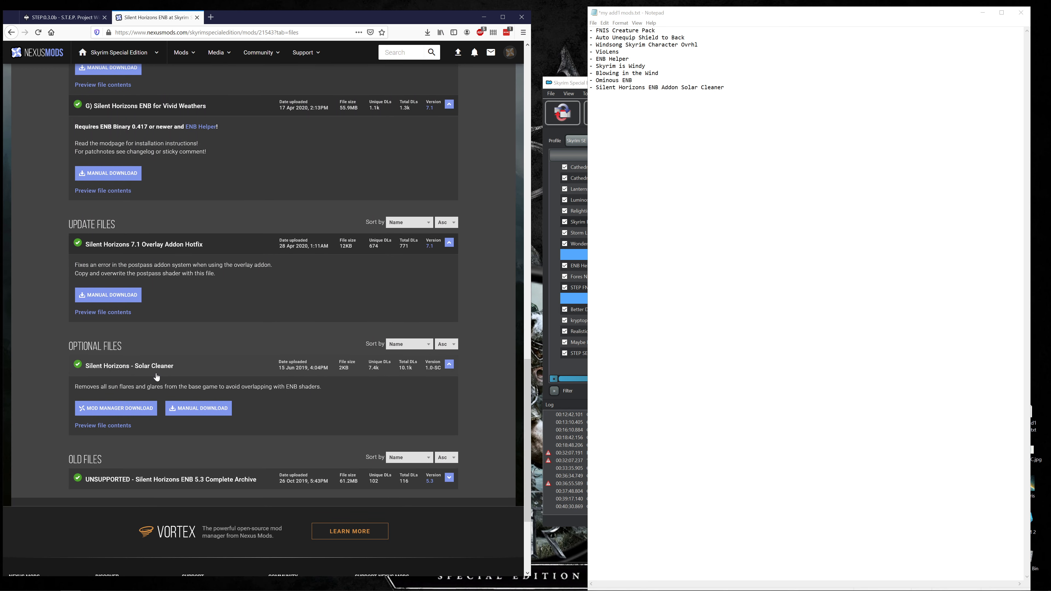
left_click(127, 418)
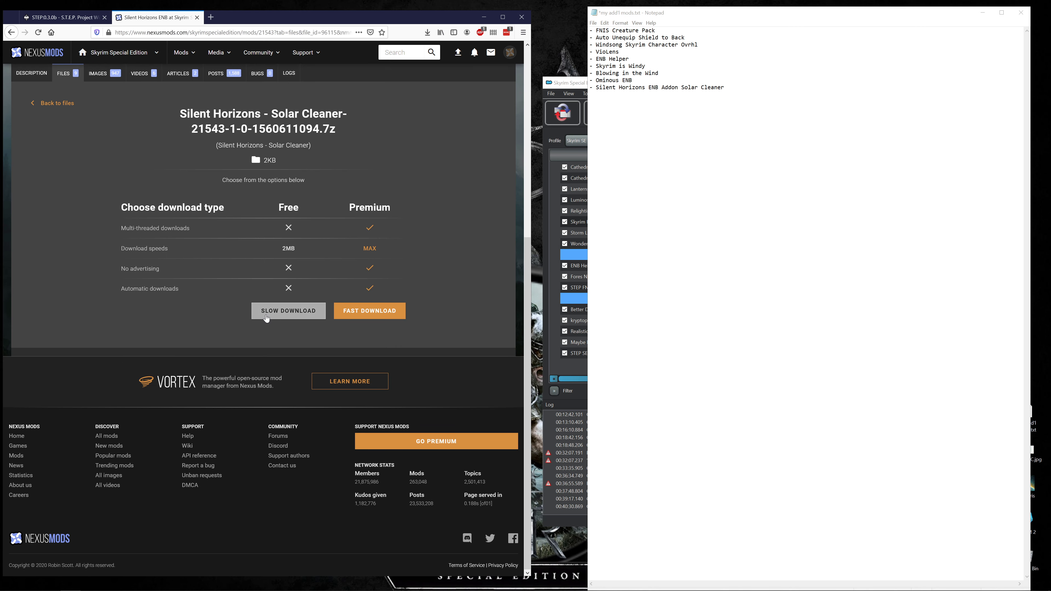
left_click(261, 312)
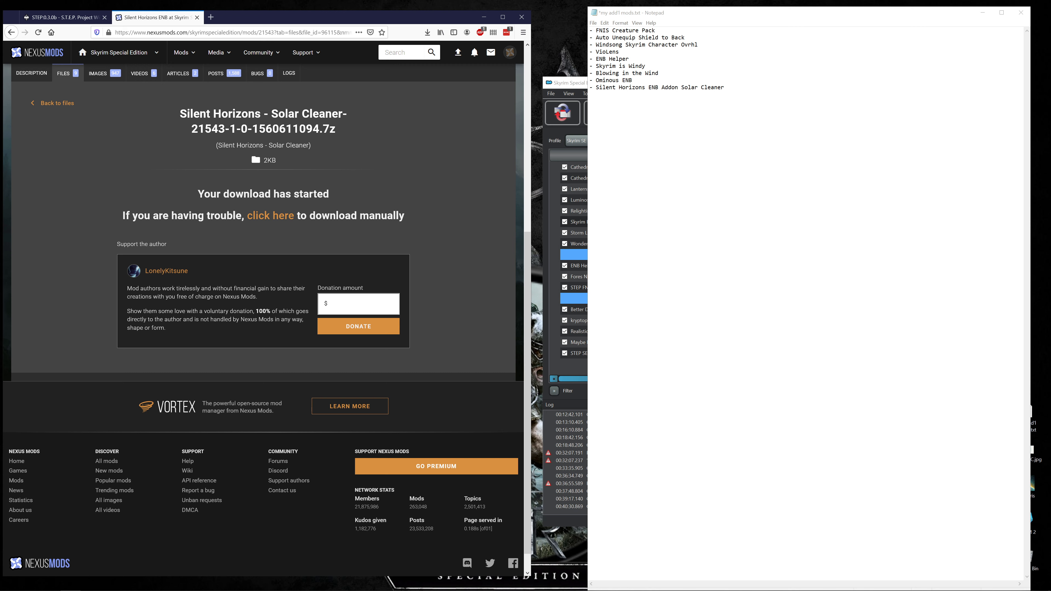
- Close the additional mods list with its changes saved, and start installing the downloaded Blowing in the Wind archive in Mod Organizer
left_click(1021, 12)
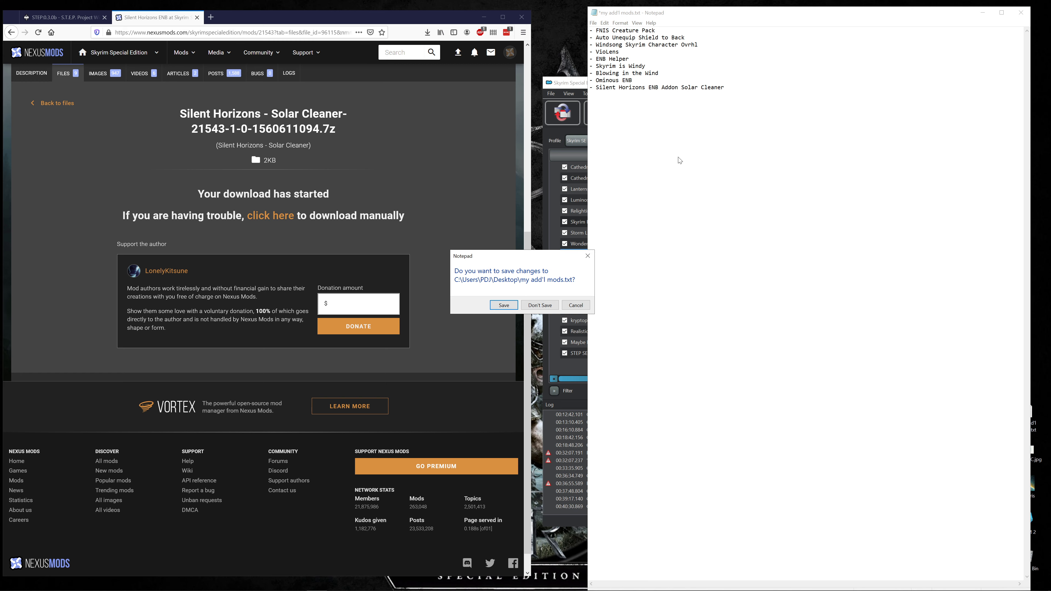
left_click(504, 305)
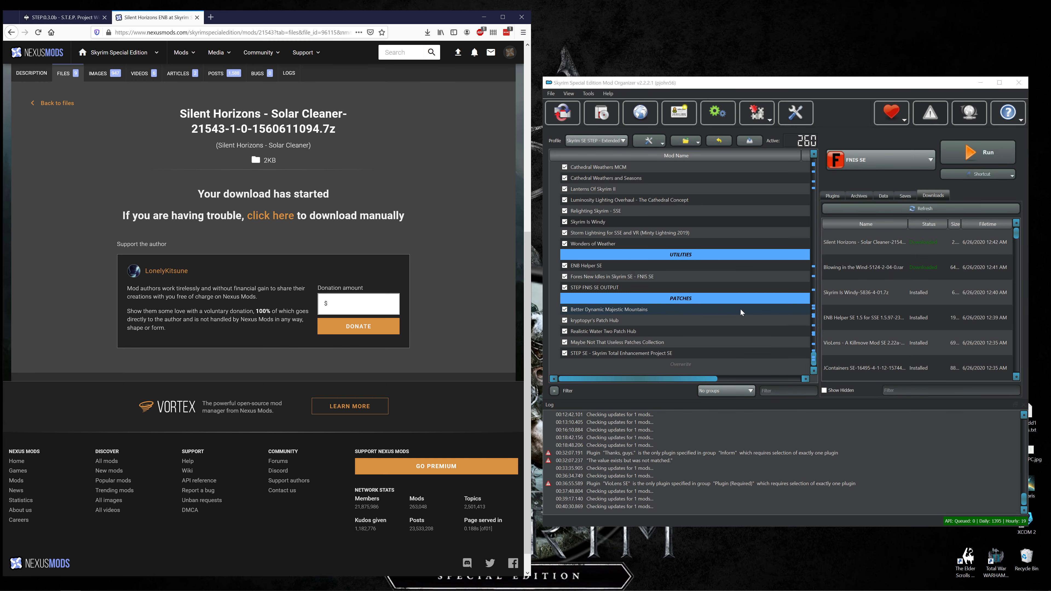
right_click(861, 271)
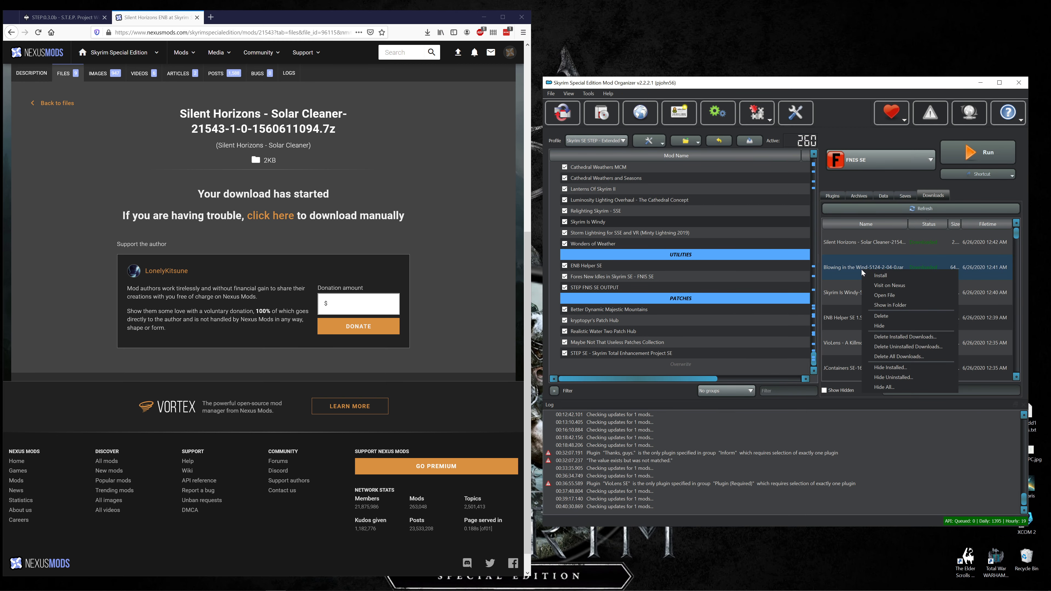
left_click(877, 275)
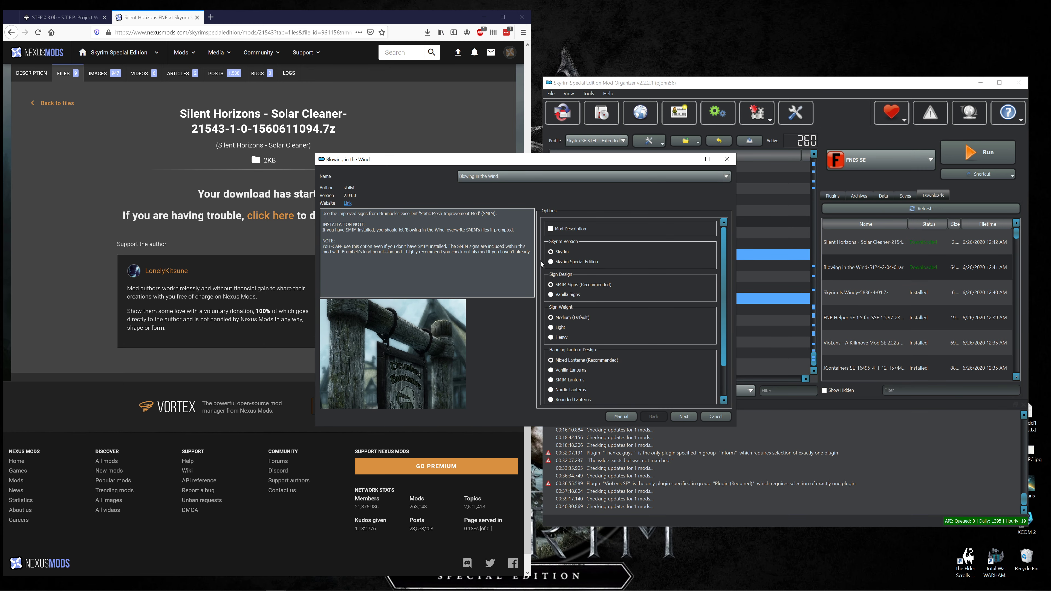
- Install Blowing in the Wind with Mod Description ticked and Skyrim Special Edition as the version, without selecting compatibility patches
left_click(551, 229)
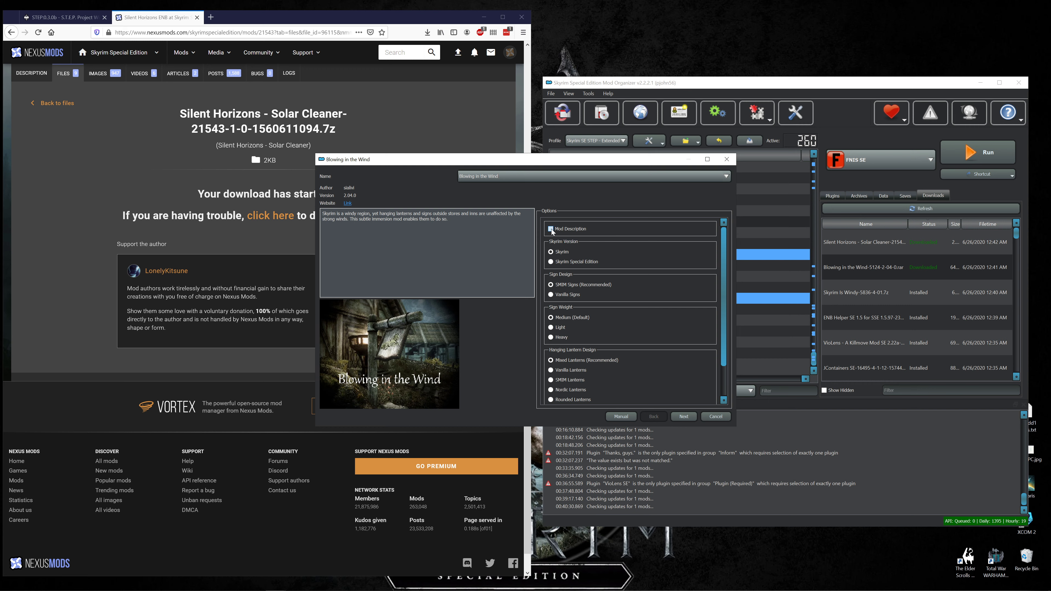
left_click(550, 262)
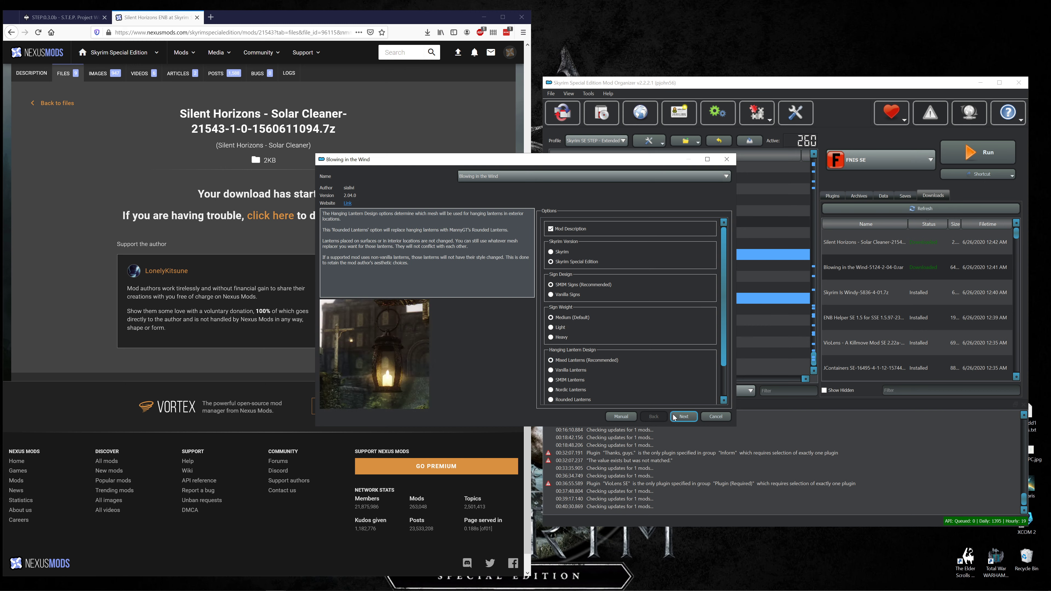
left_click(684, 416)
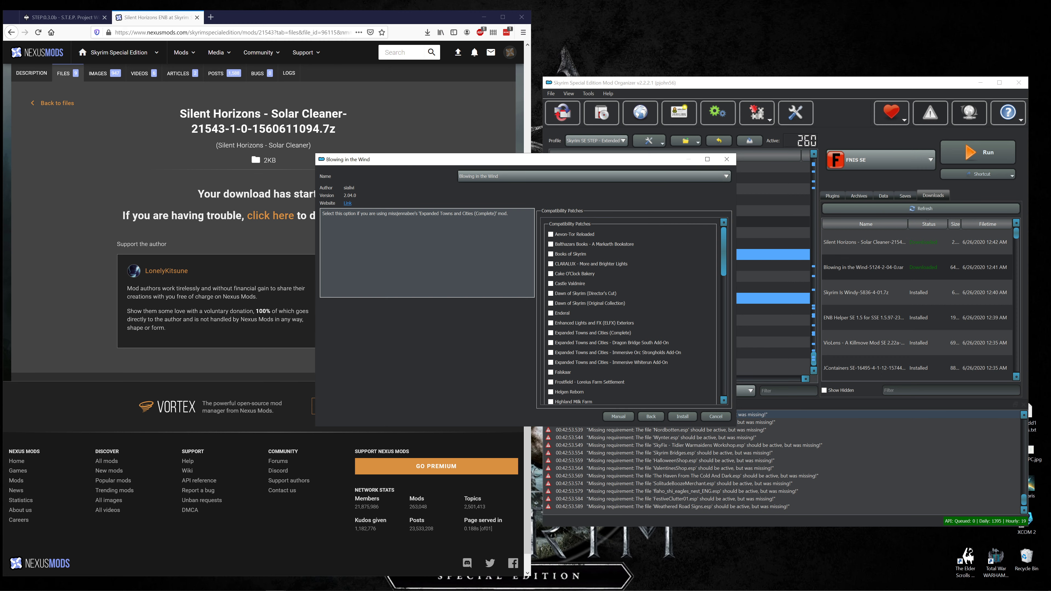
left_click(682, 416)
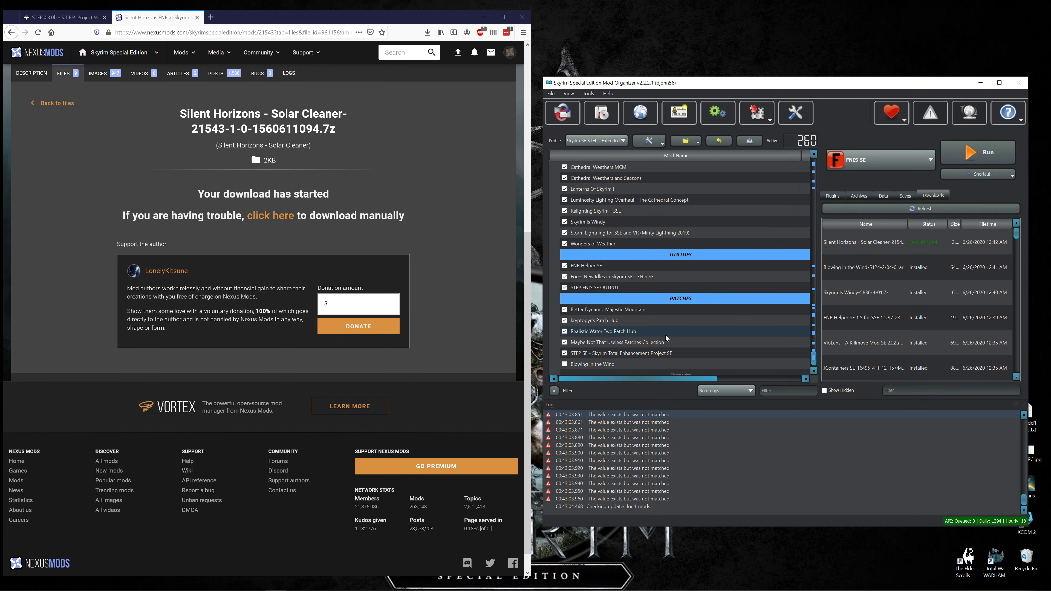
- Enable Blowing in the Wind and place it first under the AUDIOVISUAL - LIGHTING & WEATHER separator
scroll(665, 336, "down", 1)
left_click(564, 353)
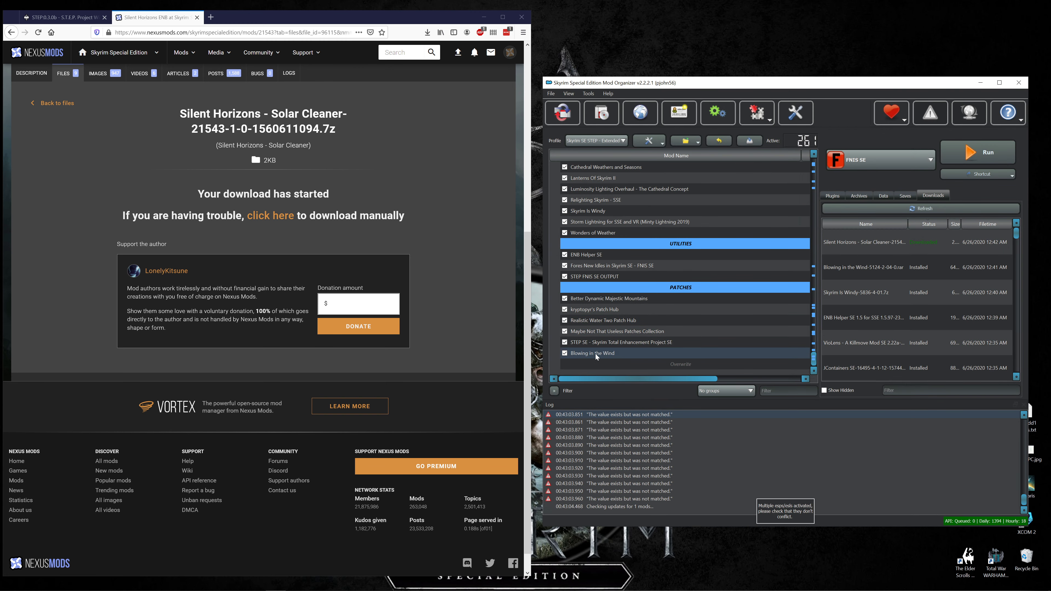
left_click_drag(595, 354, 614, 218)
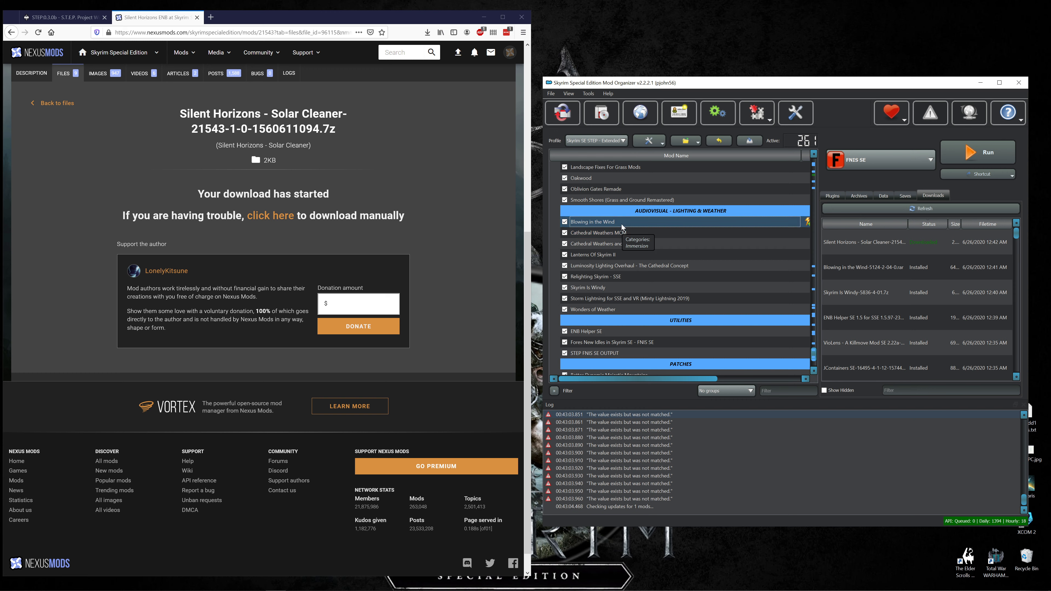
right_click(622, 225)
mouse_move(643, 231)
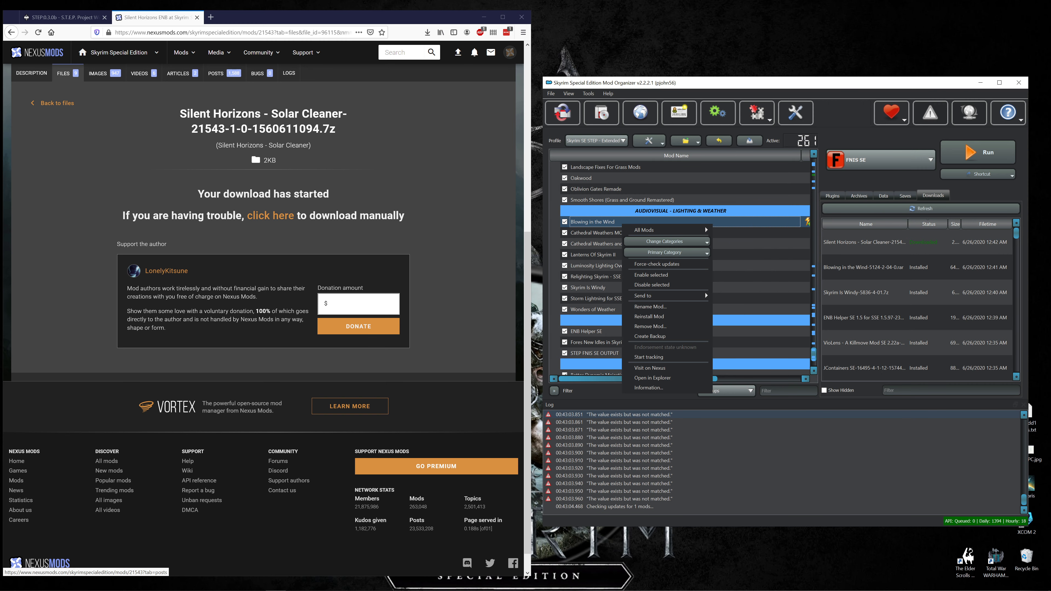
- Search Nexus for "blowing in" and open the original Blowing in the Wind mod page
left_click(40, 73)
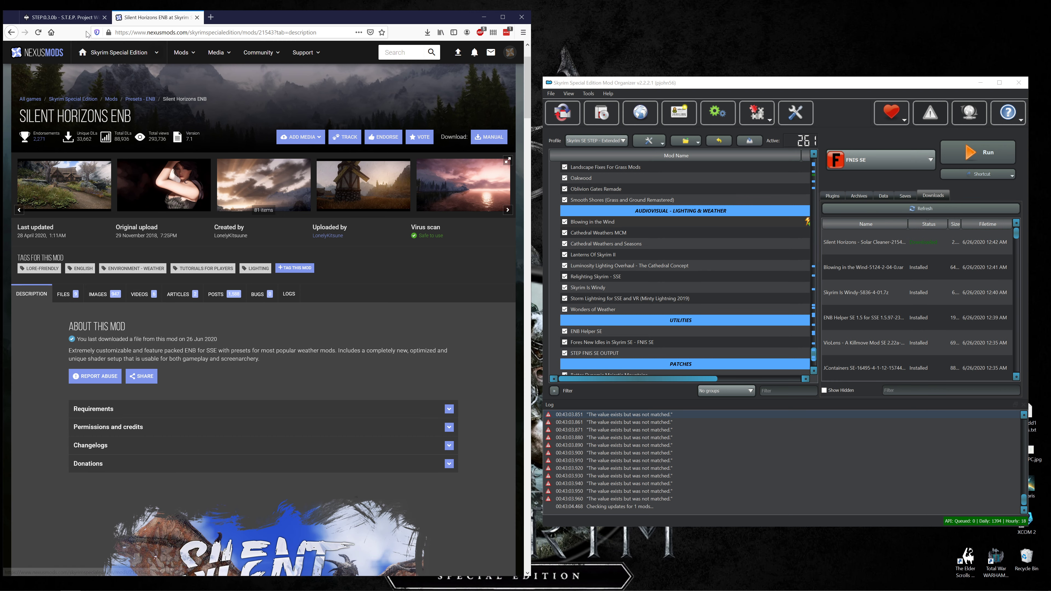
left_click(400, 56)
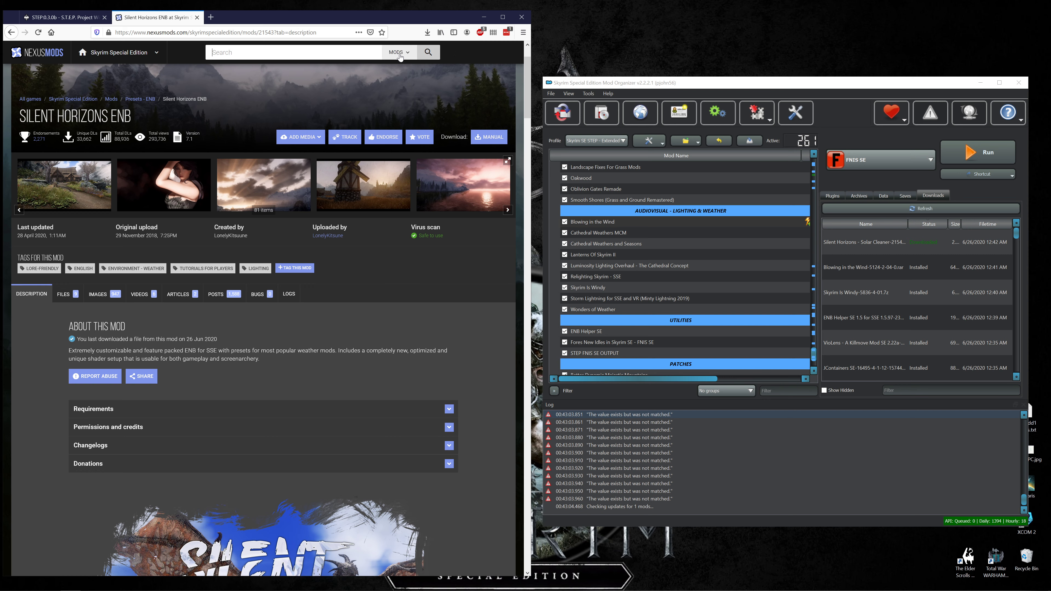
type("blowing in")
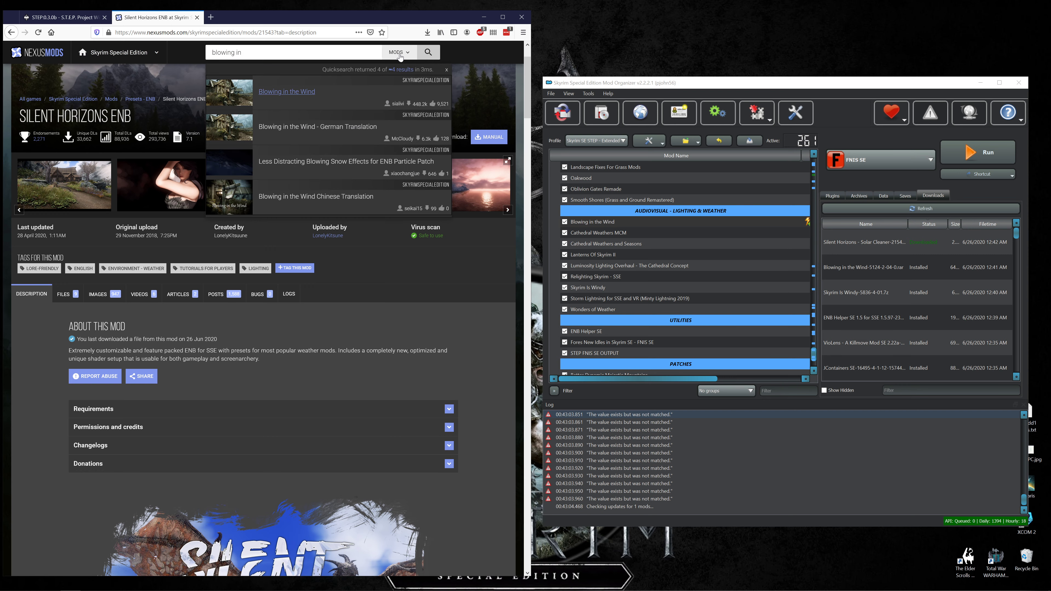
left_click(304, 95)
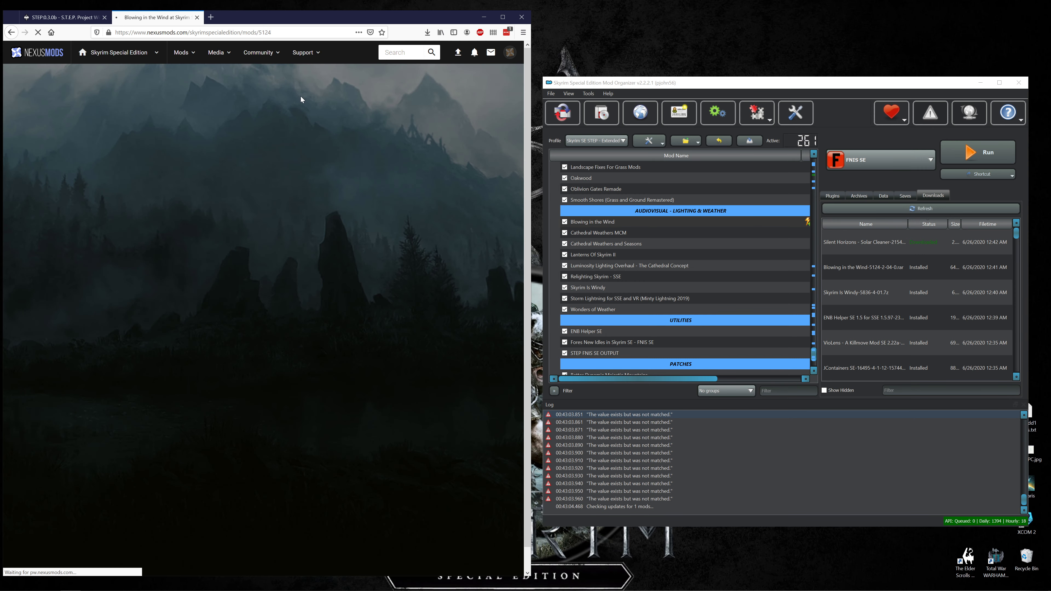
- Examine the Blowing in the Wind description for the mod's changes, compatibility notes and list of included patches
scroll(267, 310, "down", 2)
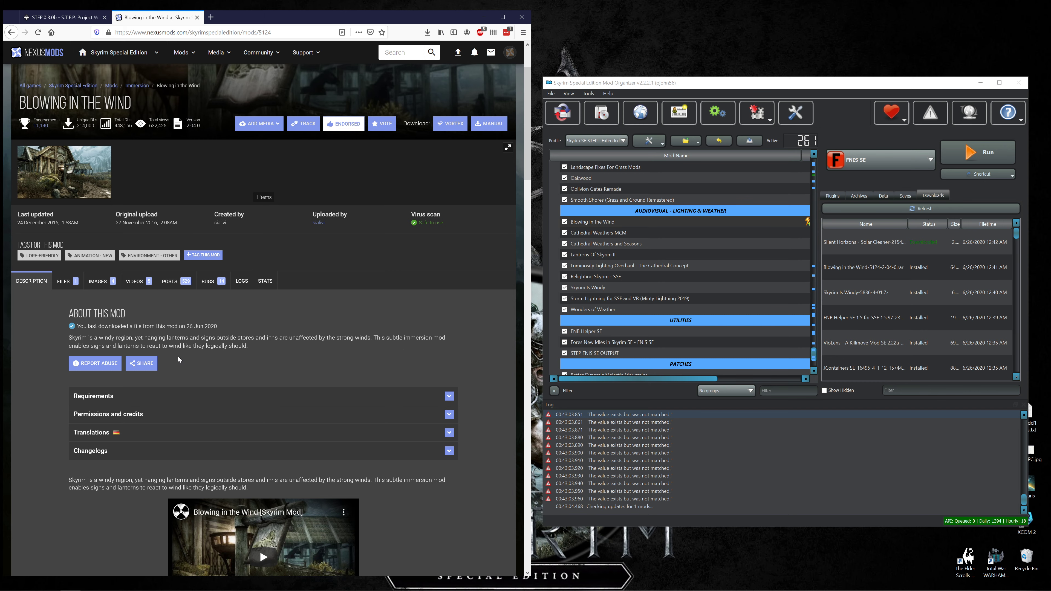
scroll(166, 368, "down", 1)
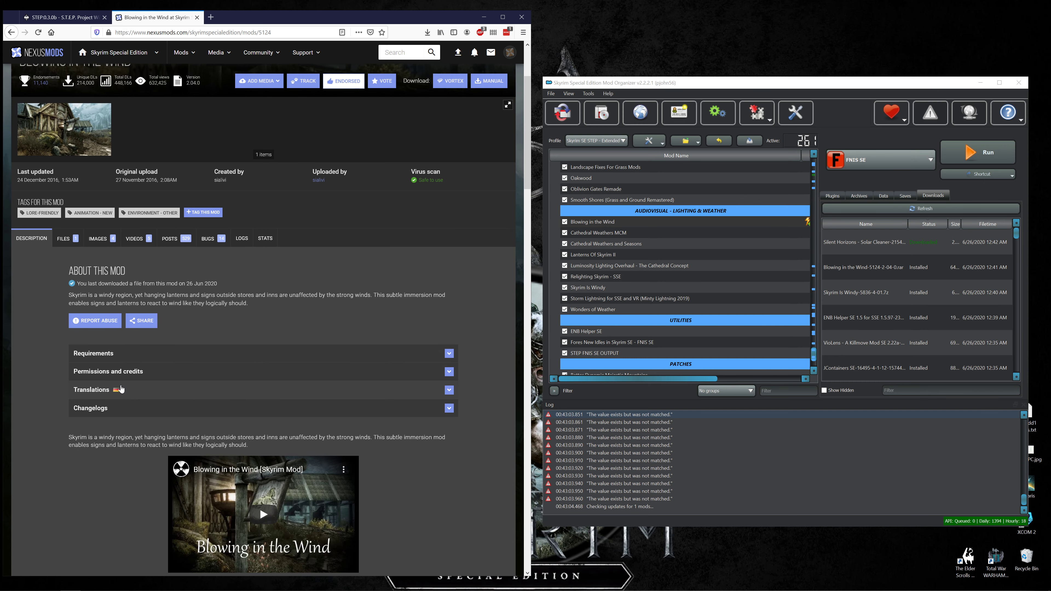
scroll(96, 426, "down", 6)
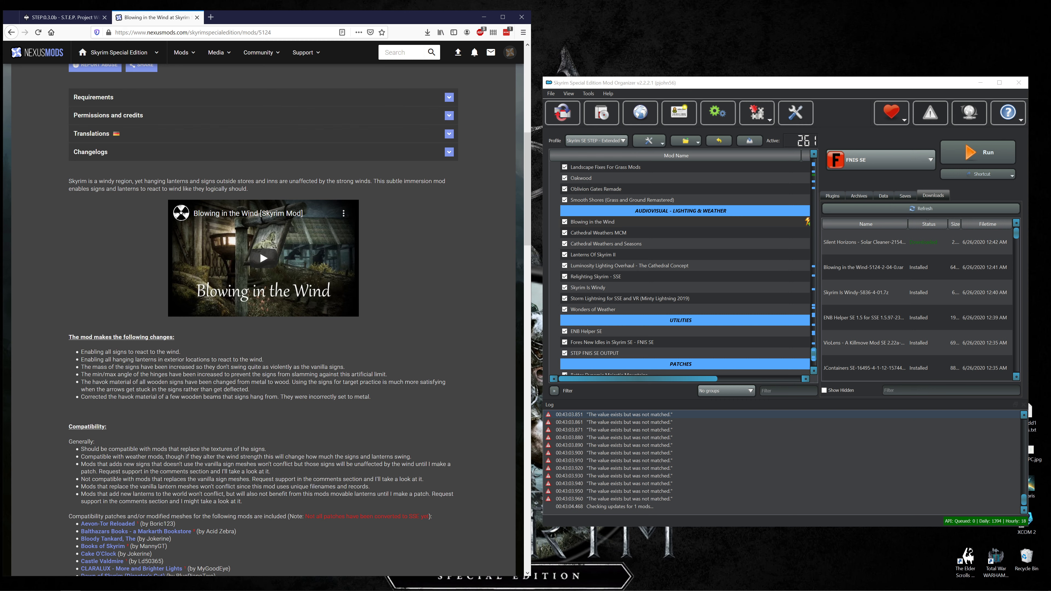
scroll(146, 410, "down", 5)
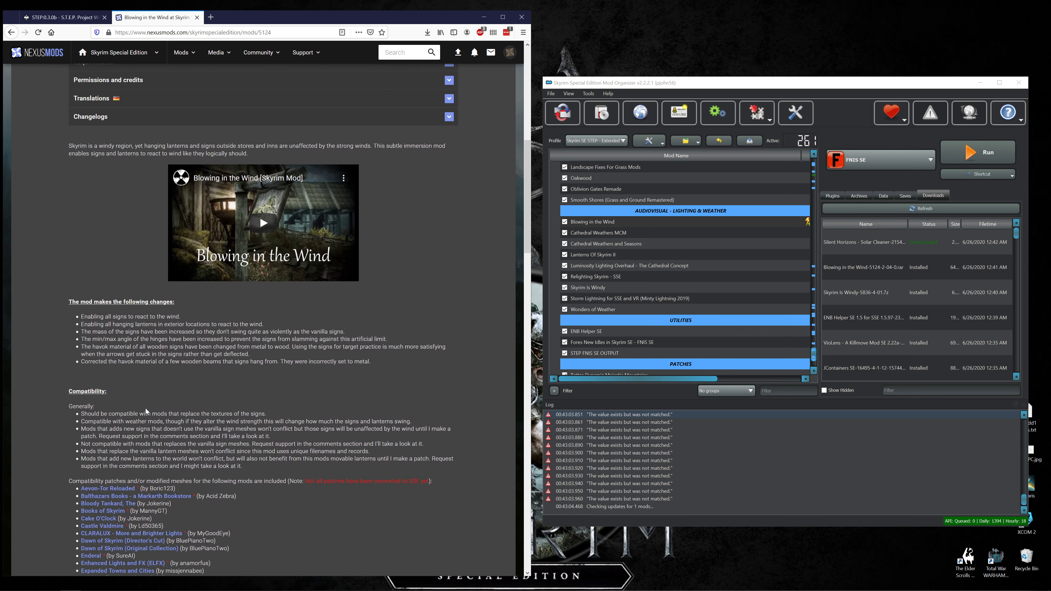
scroll(146, 410, "down", 3)
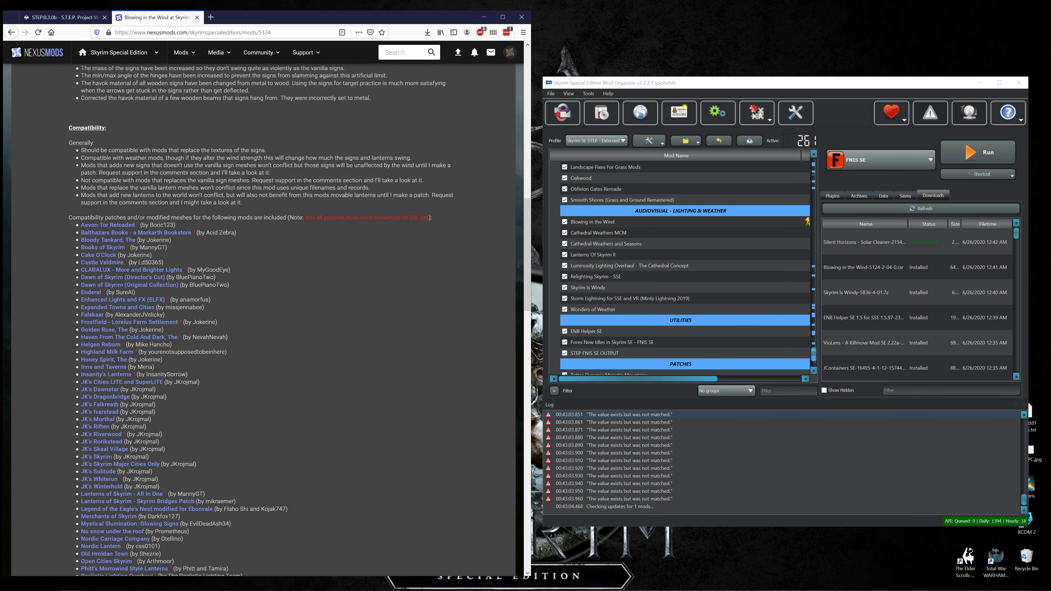
scroll(146, 410, "up", 1)
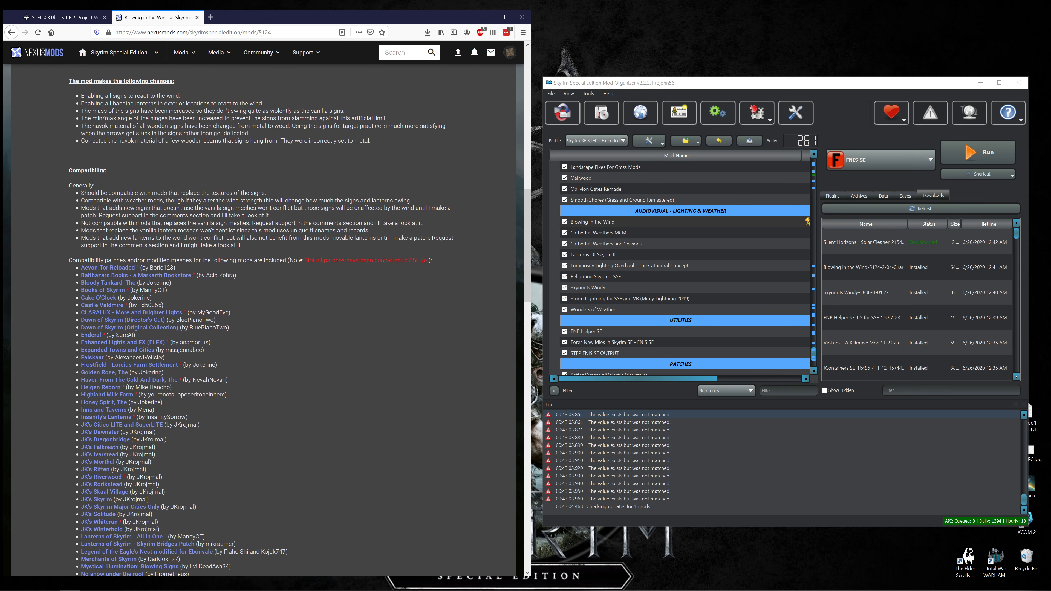
scroll(149, 408, "up", 15)
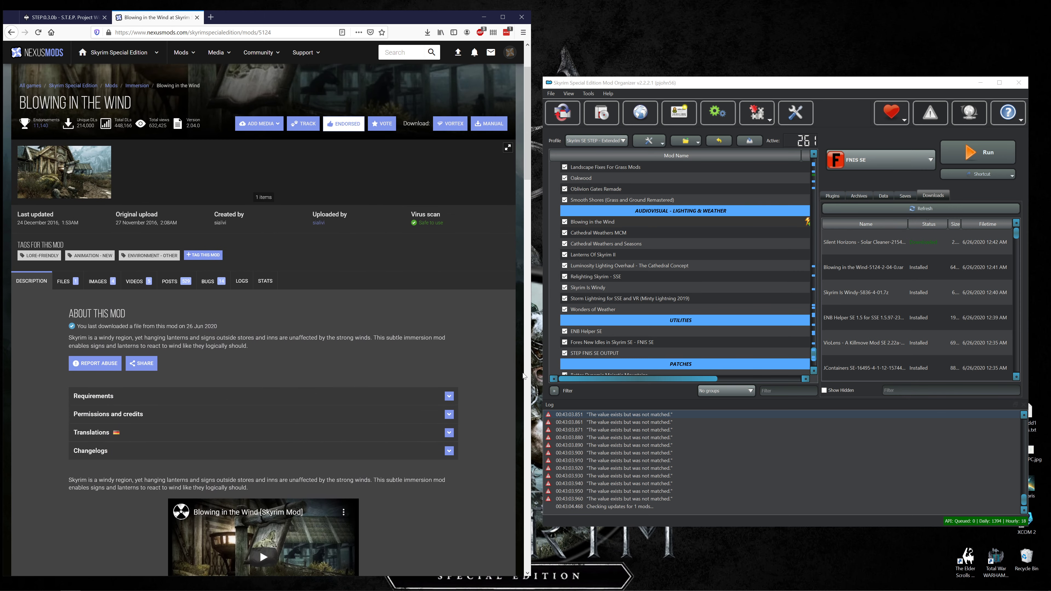
- Install the downloaded Silent Horizons ENB Addon - Solar Cleaner with the Cathedral Weathers and Seasons option
right_click(869, 246)
left_click(896, 252)
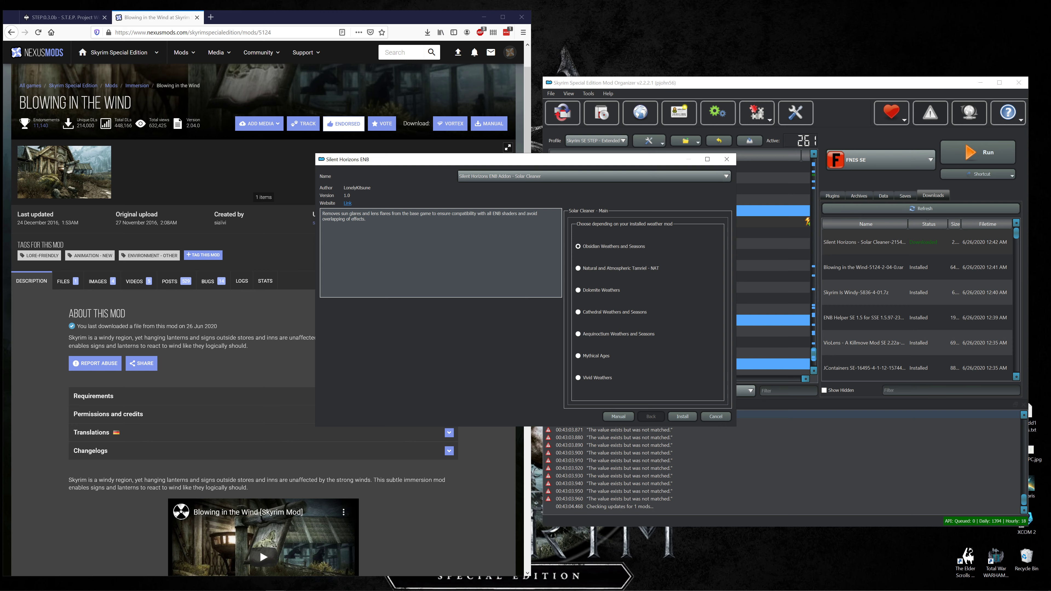
left_click(578, 313)
left_click(679, 415)
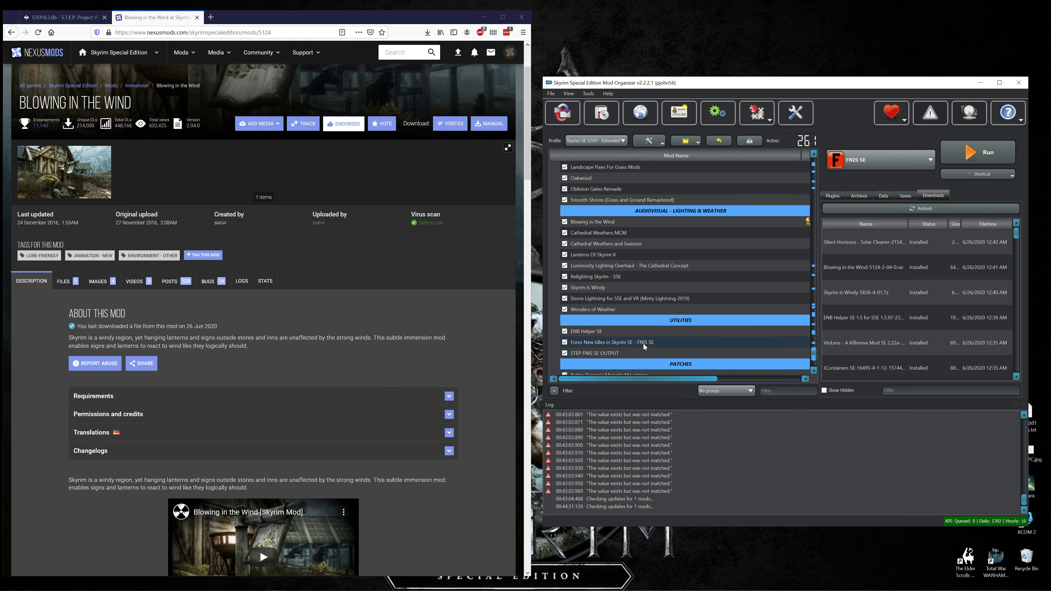
scroll(644, 343, "down", 3)
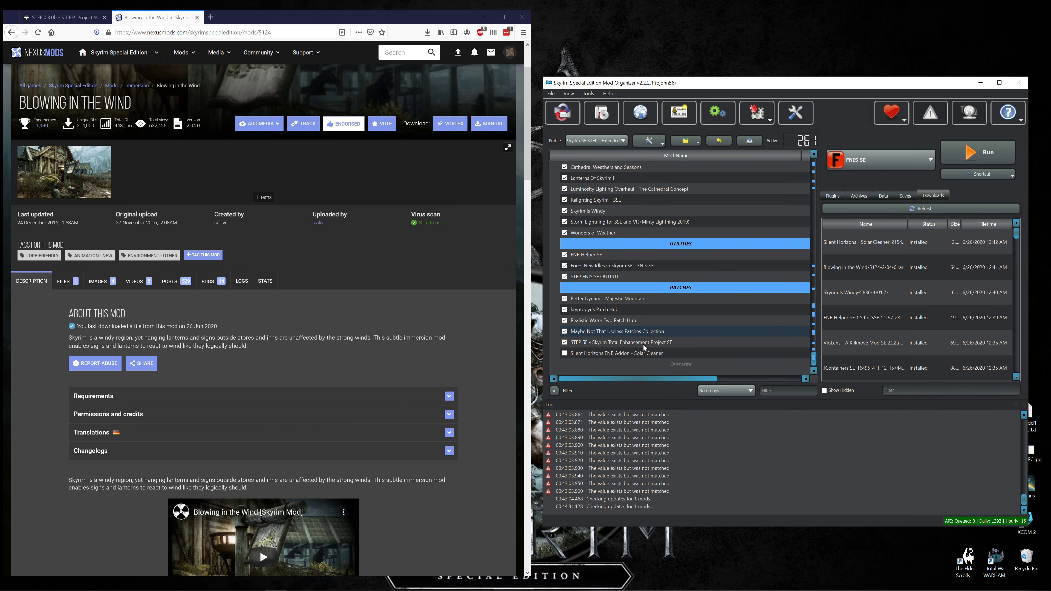
- Enable Silent Horizons ENB Addon - Solar Cleaner and place it between Relighting Skyrim - SSE and Skyrim Is Windy under AUDIOVISUAL - LIGHTING & WEATHER
left_click(565, 354)
left_click_drag(598, 354, 604, 285)
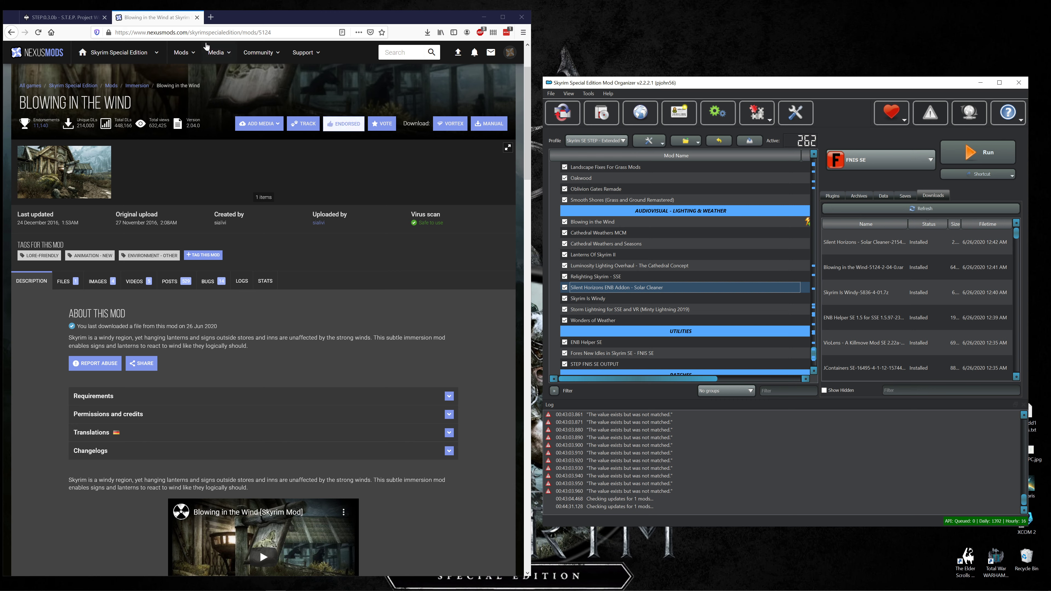
- Find the Silent Horizons ENB mod page on Nexus by searching for "silent" and endorse the mod without donating
left_click(252, 124)
left_click(262, 137)
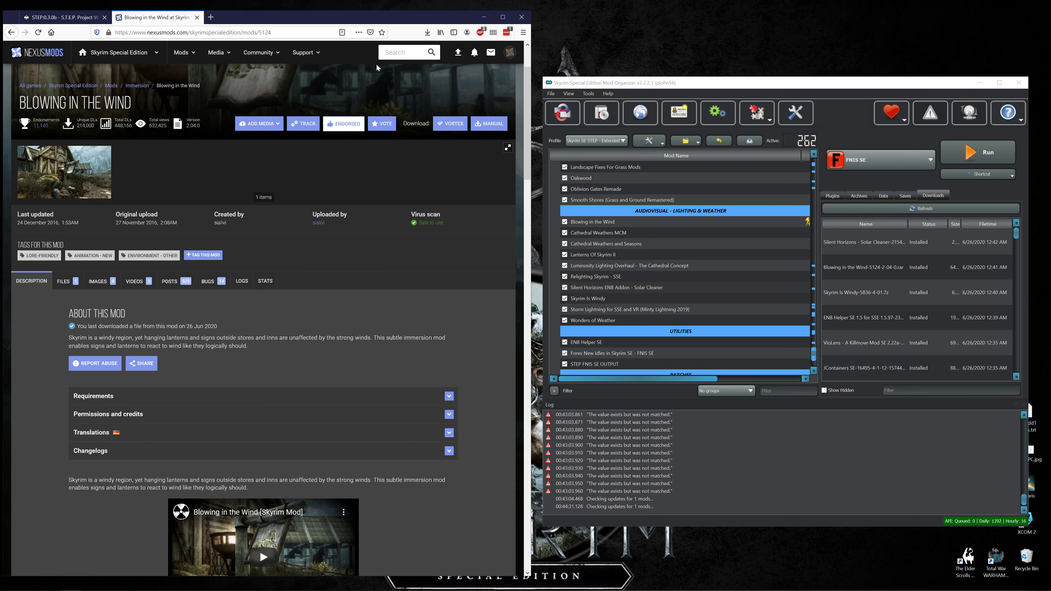
left_click(385, 57)
type("silent")
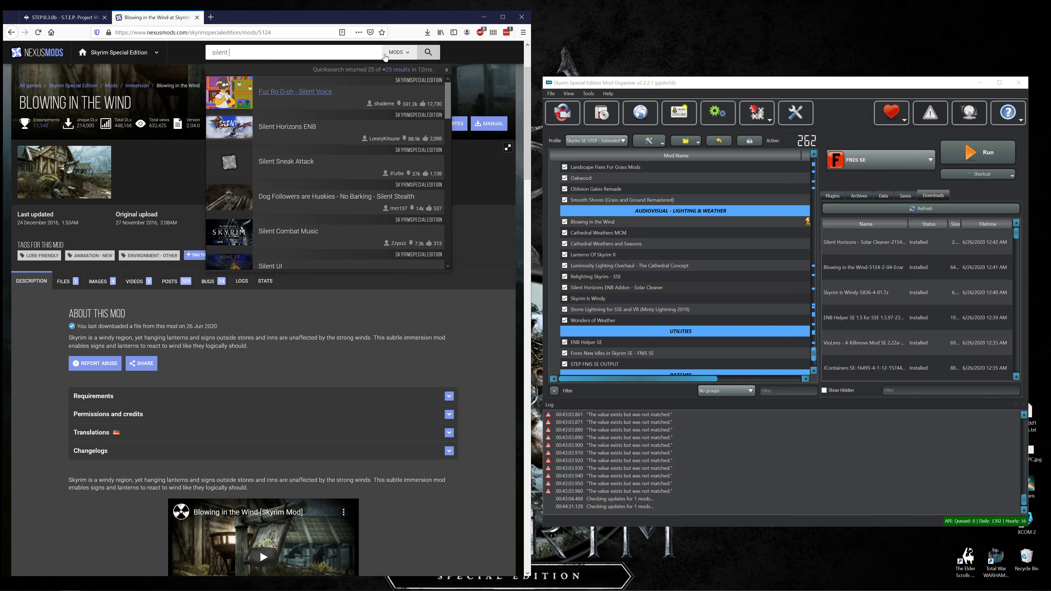
left_click(327, 133)
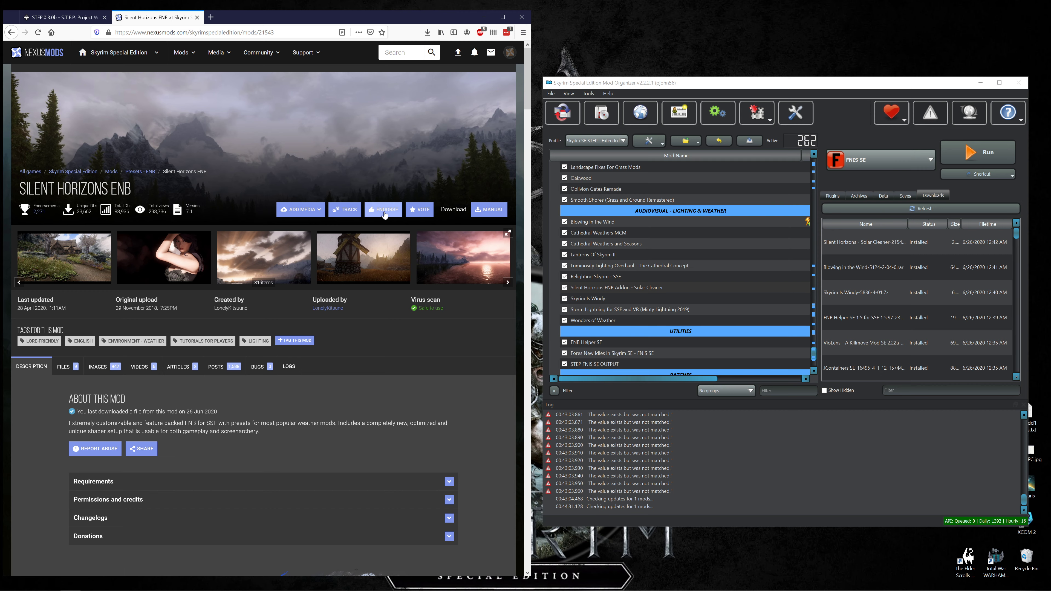
left_click(383, 210)
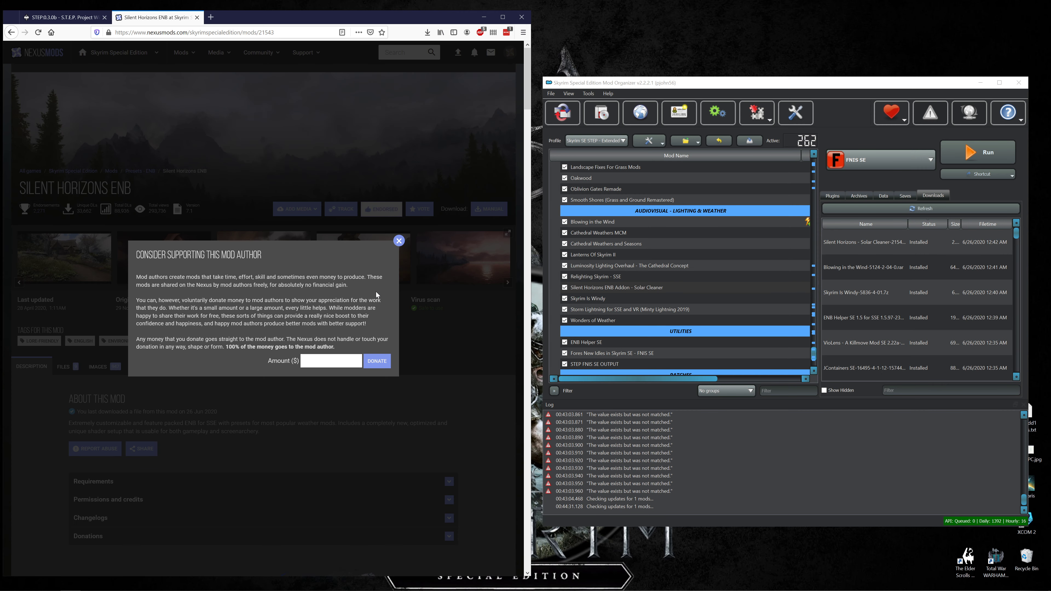
left_click(398, 241)
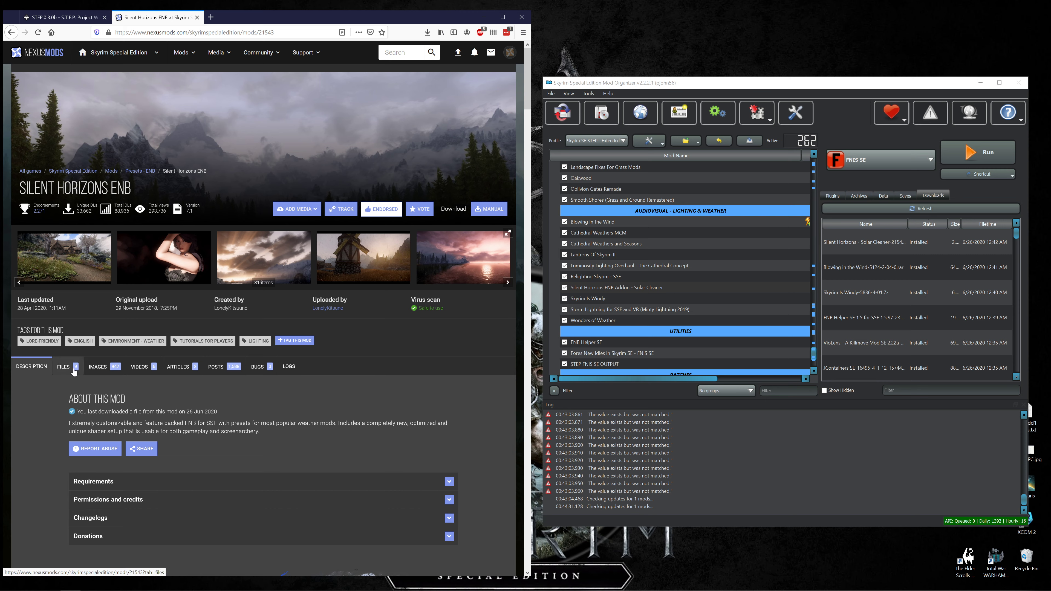
- Download the main file D) Silent Horizons ENB for Cathedral Weathers manually at the slow speed and save the archive
left_click(65, 368)
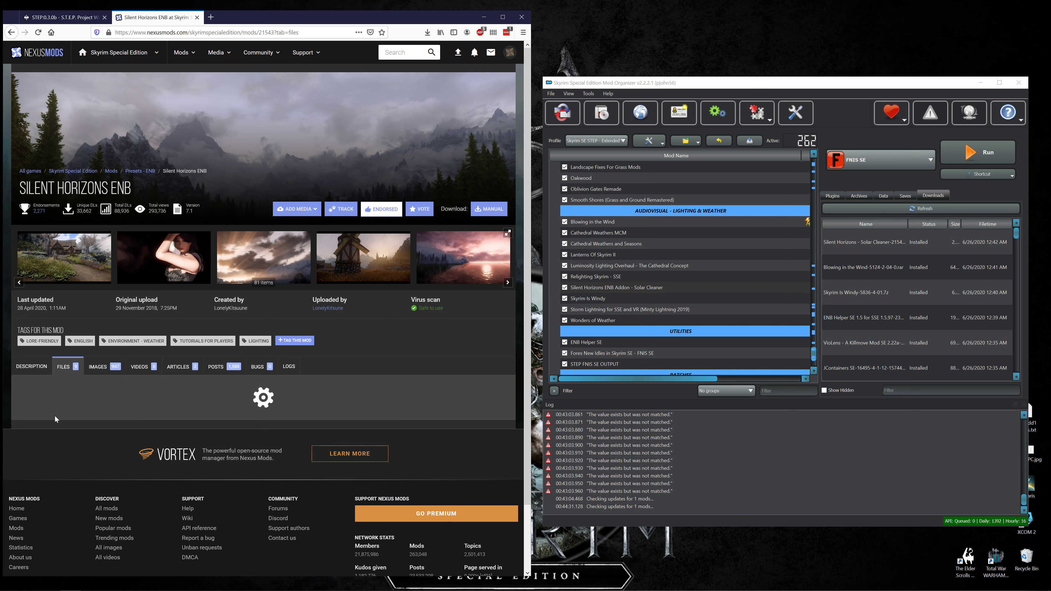
scroll(66, 443, "down", 3)
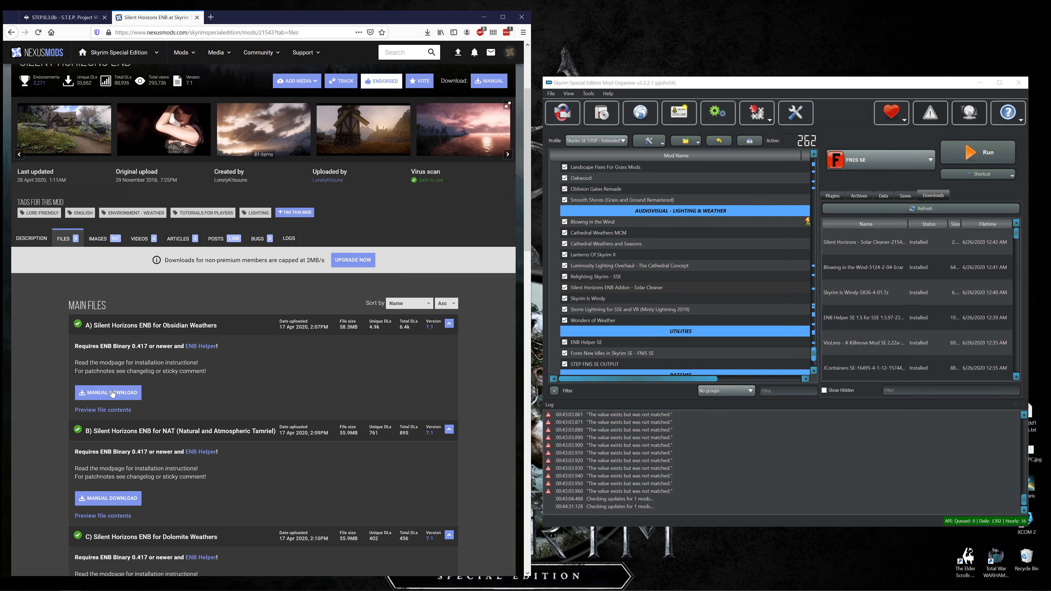
scroll(114, 396, "down", 7)
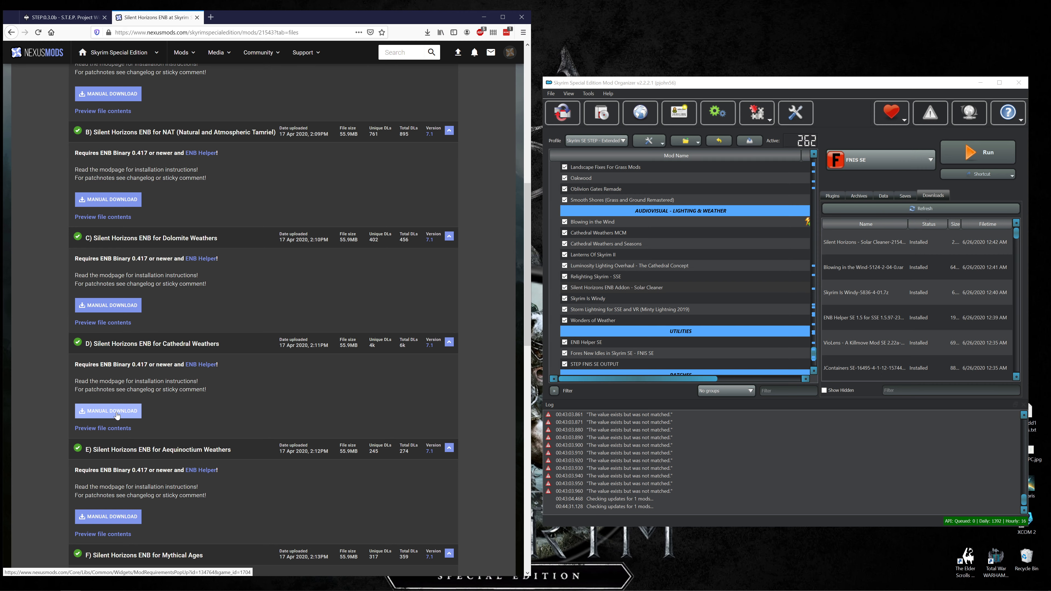
left_click(117, 412)
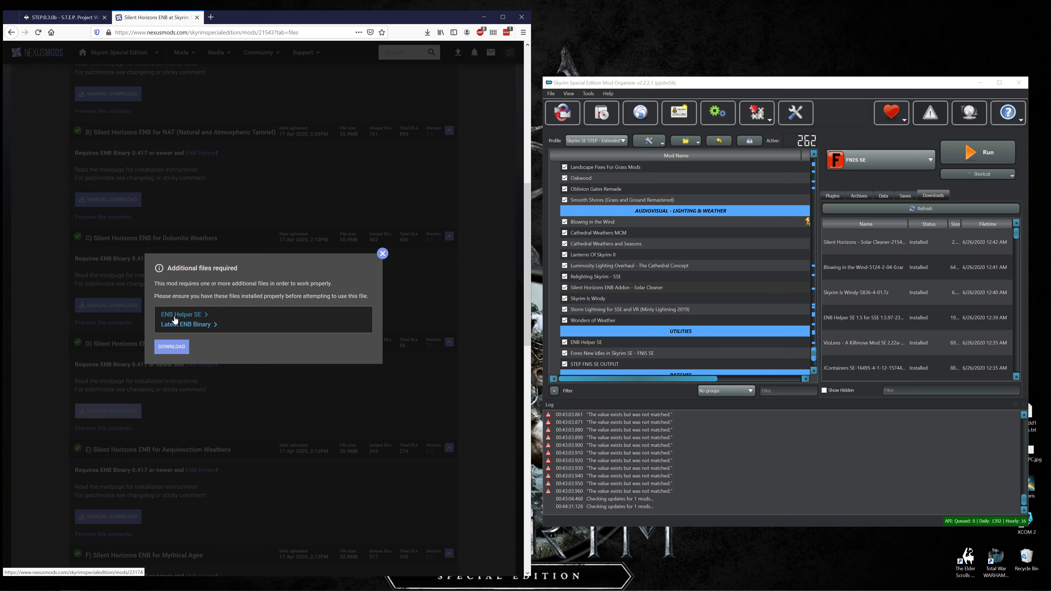
left_click(173, 348)
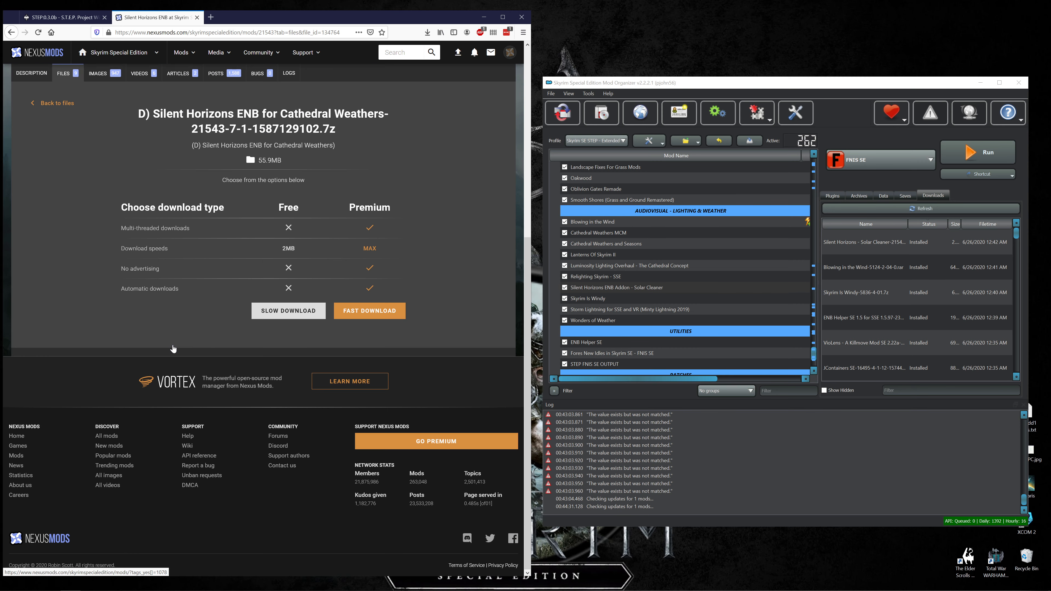
left_click(271, 316)
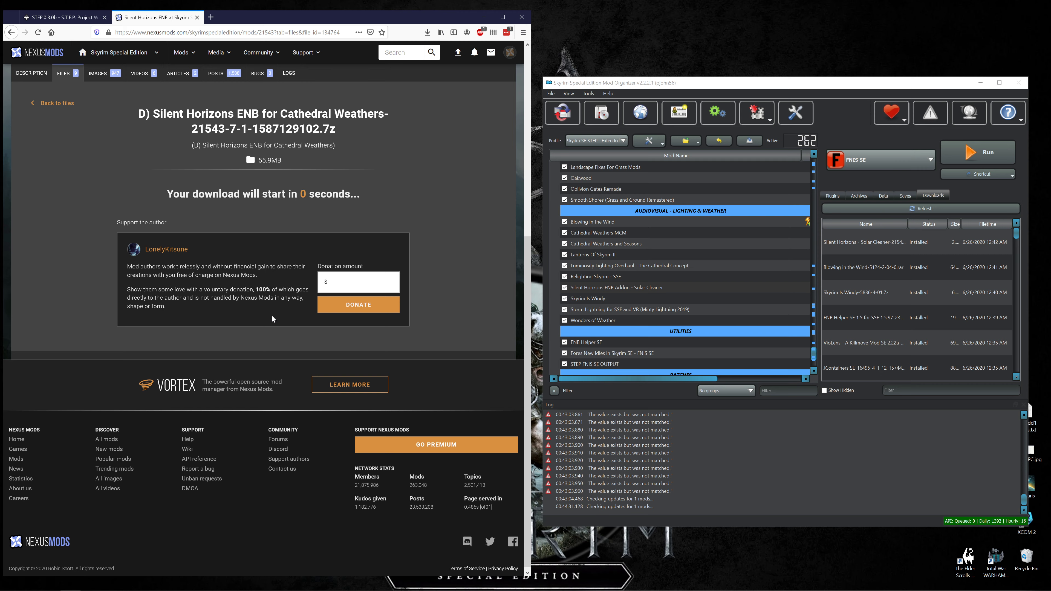
left_click(307, 396)
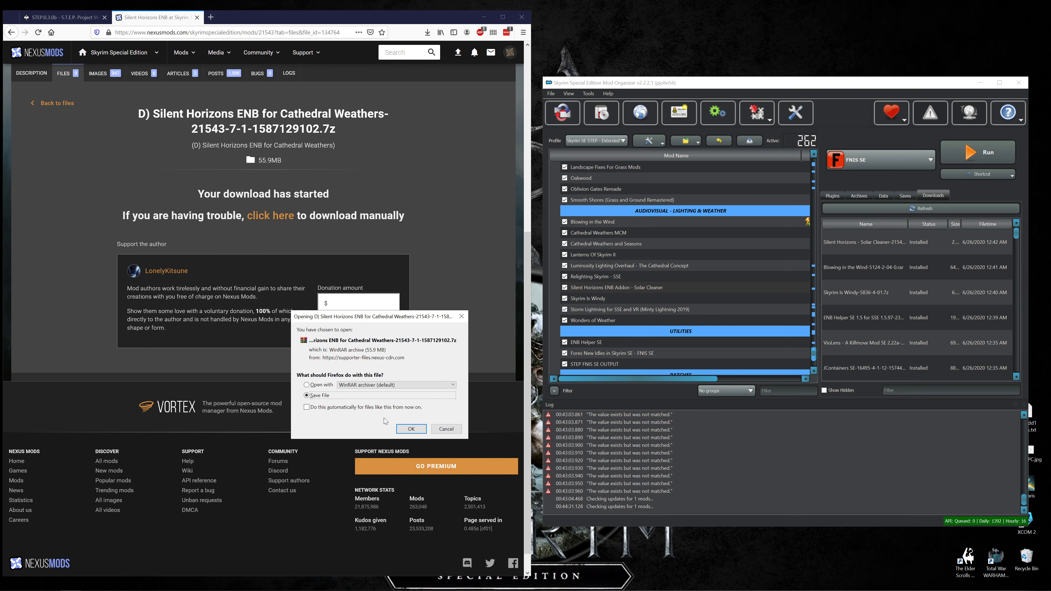
left_click(411, 429)
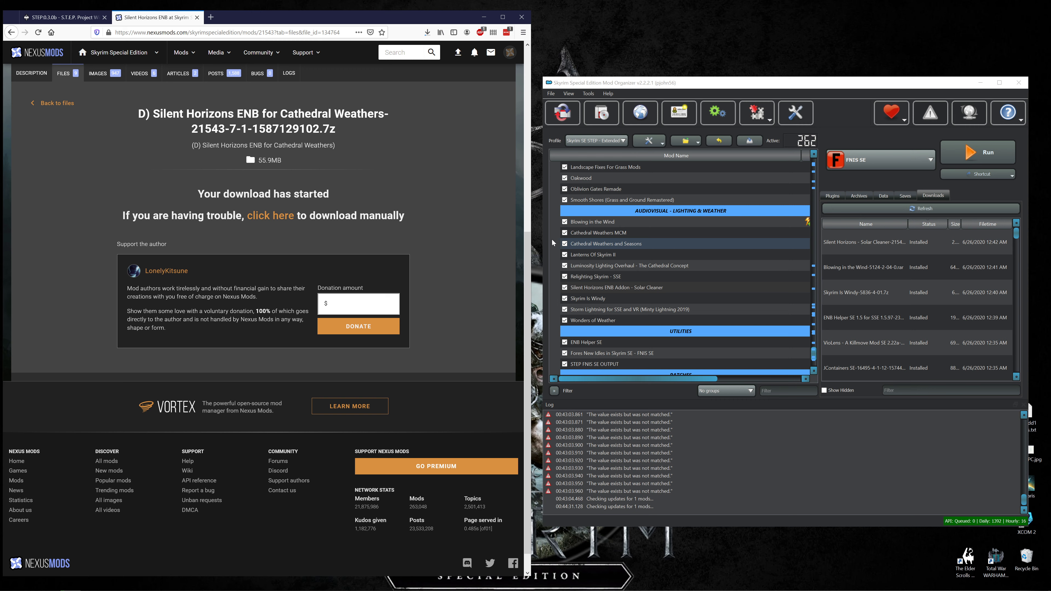
mouse_move(173, 587)
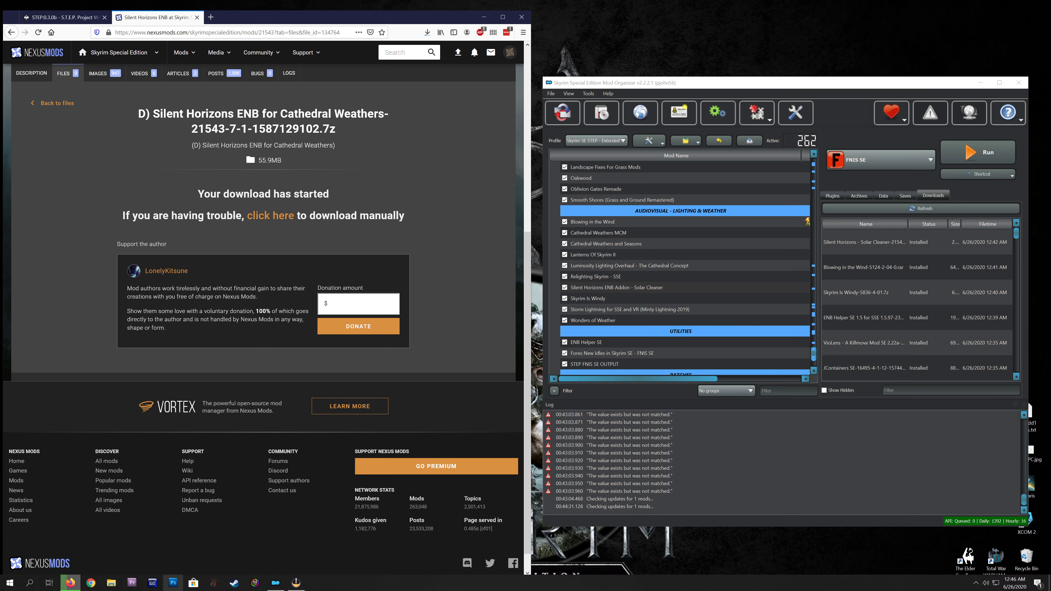
left_click(296, 583)
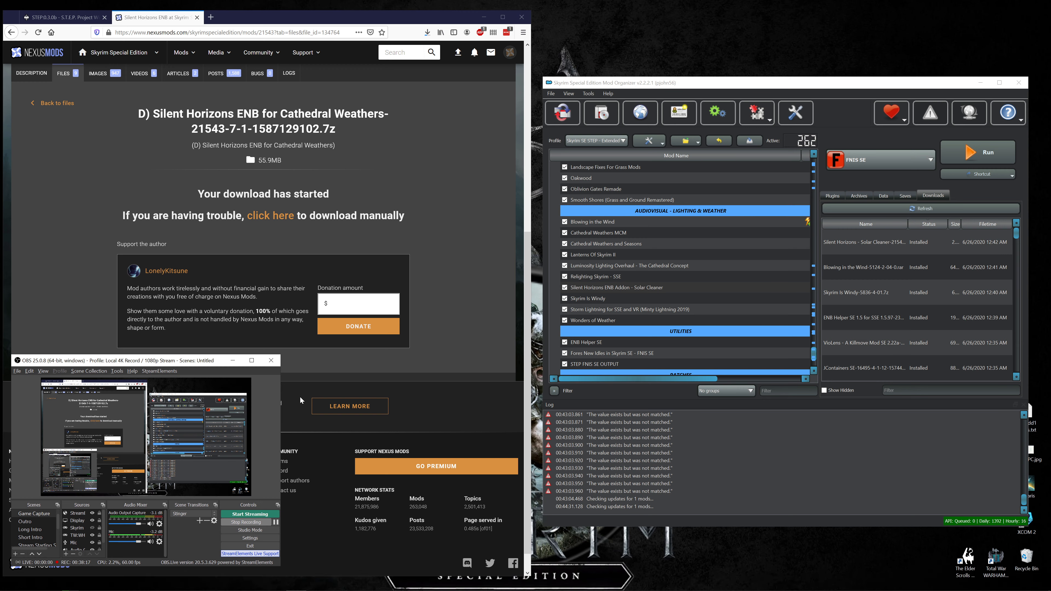